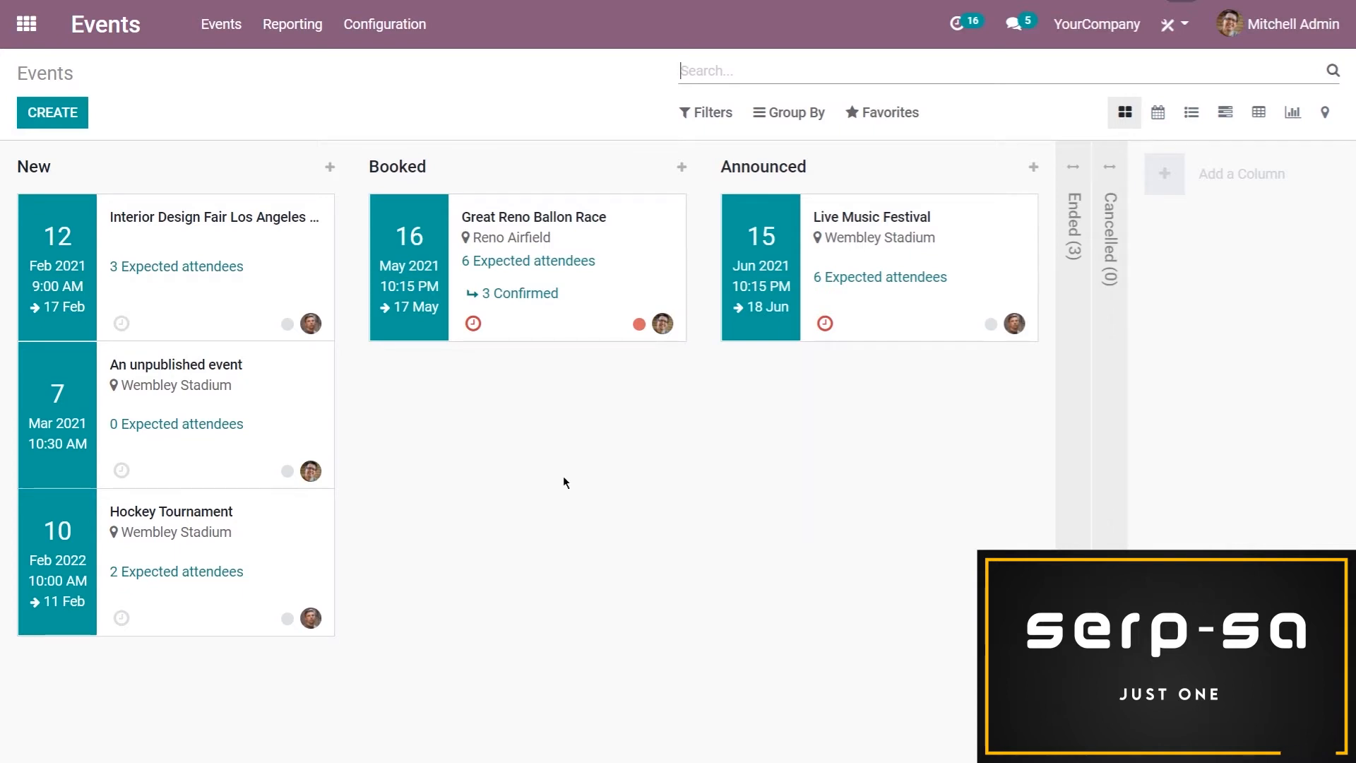
Open the Interior Design Fair Los Angeles 2021 event and examine its editable details and ticket list
left_click(212, 316)
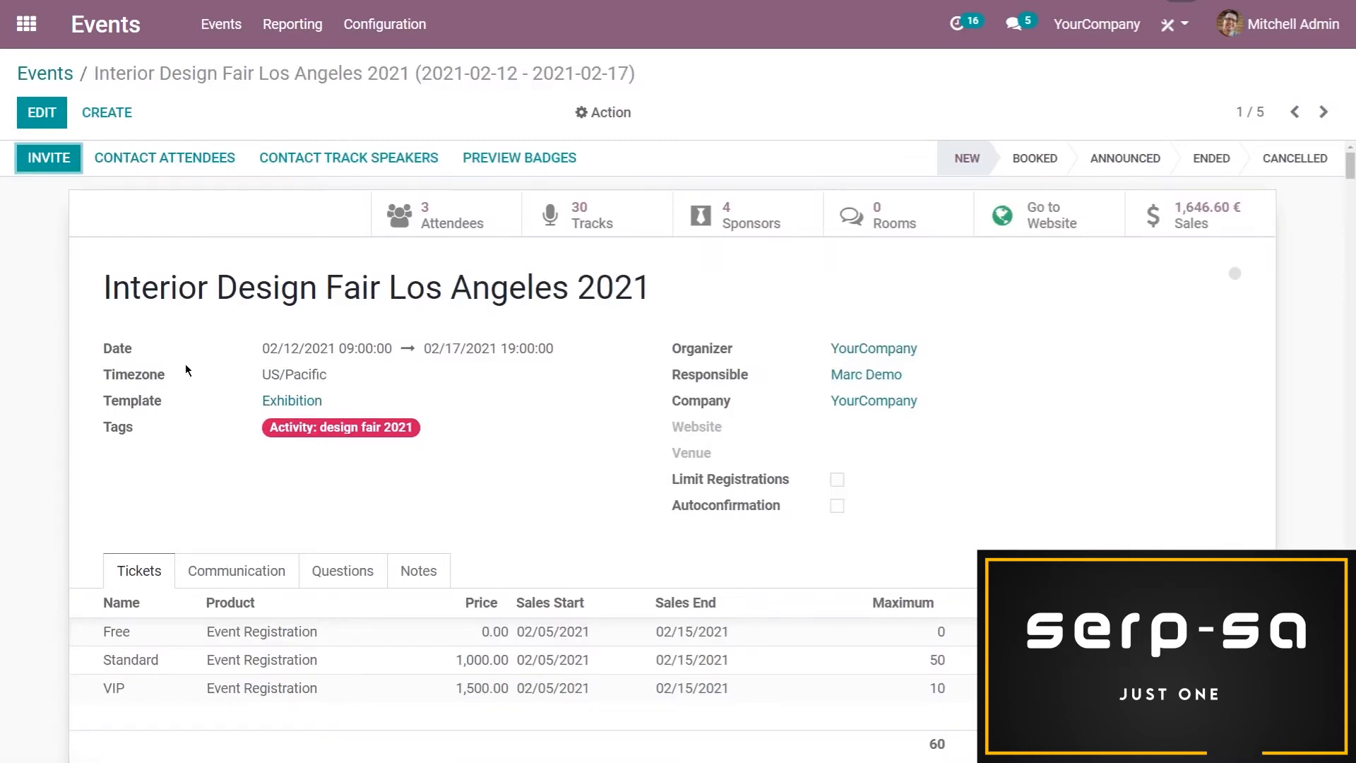
left_click(43, 114)
scroll(49, 312, "down", 2)
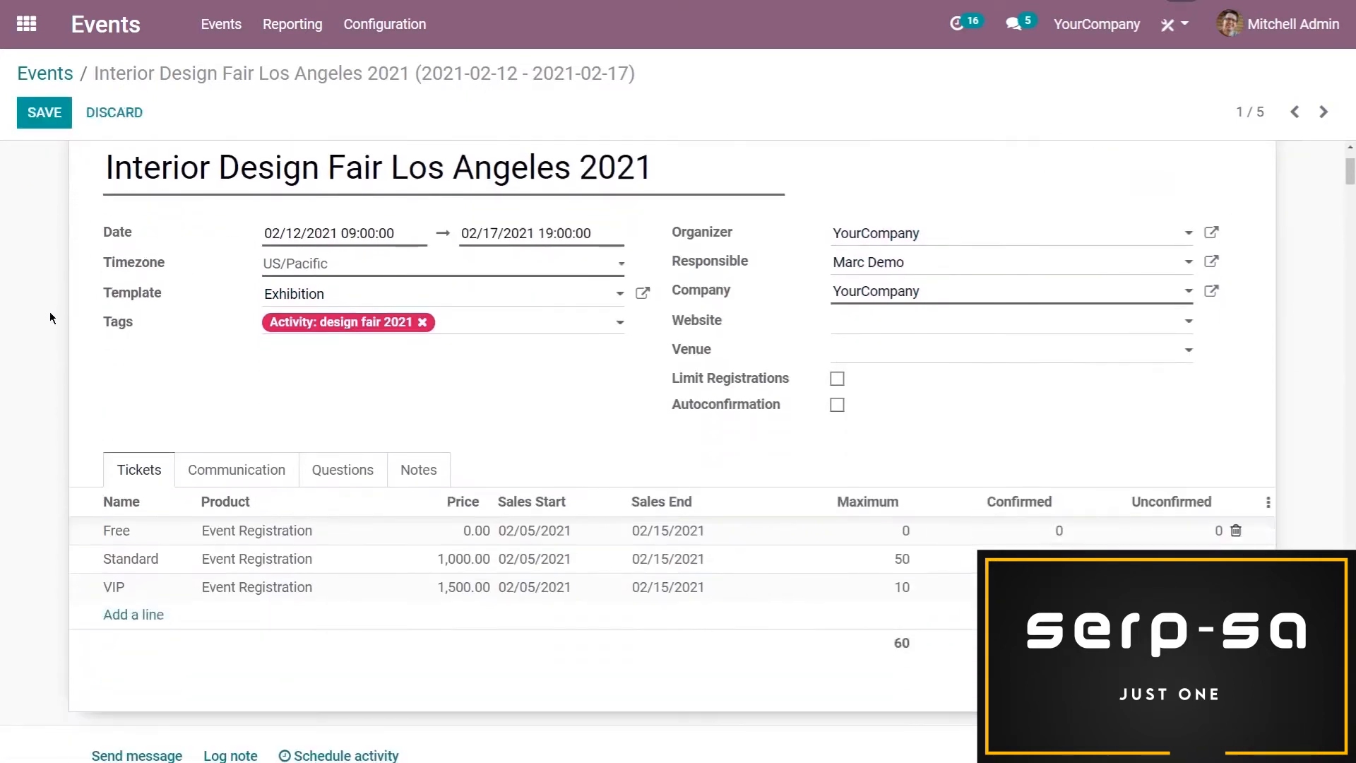
scroll(70, 308, "up", 2)
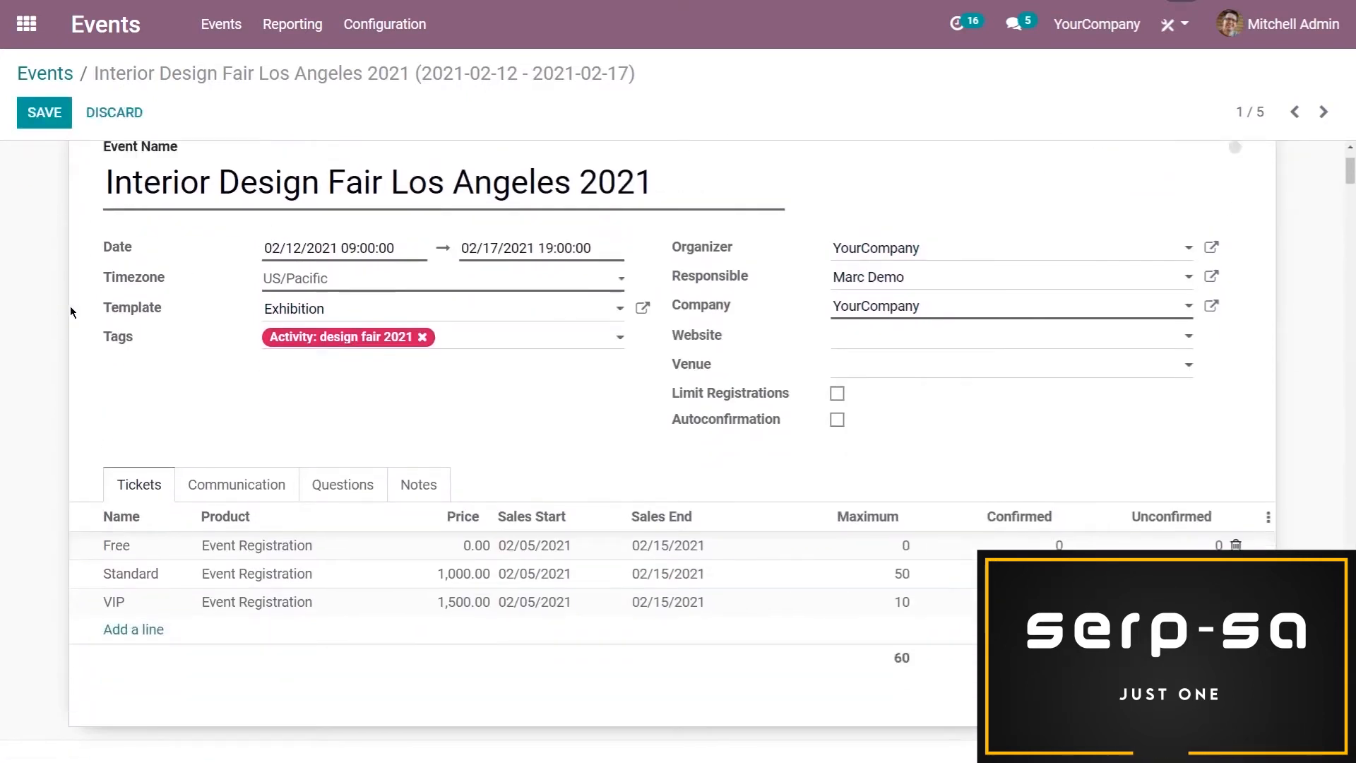
scroll(44, 360, "down", 1)
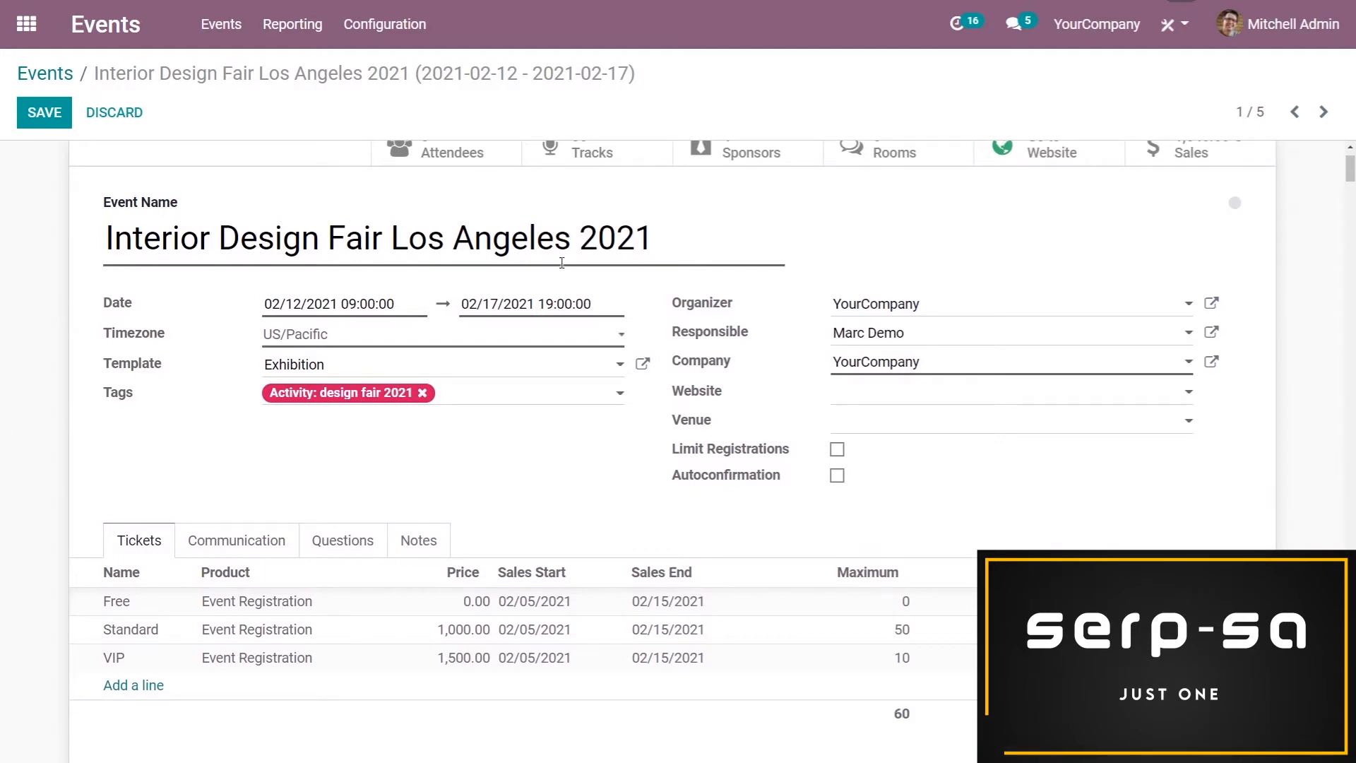
scroll(86, 325, "up", 2)
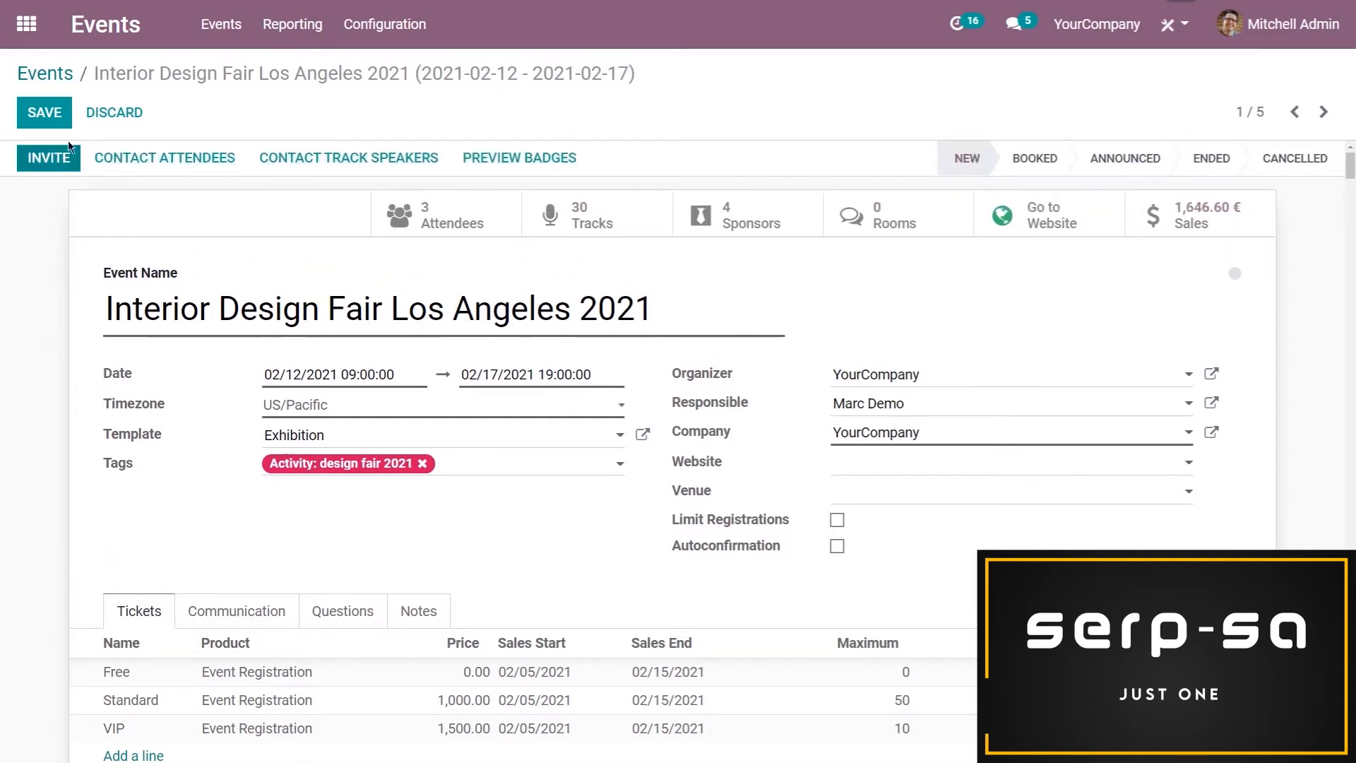
left_click(65, 119)
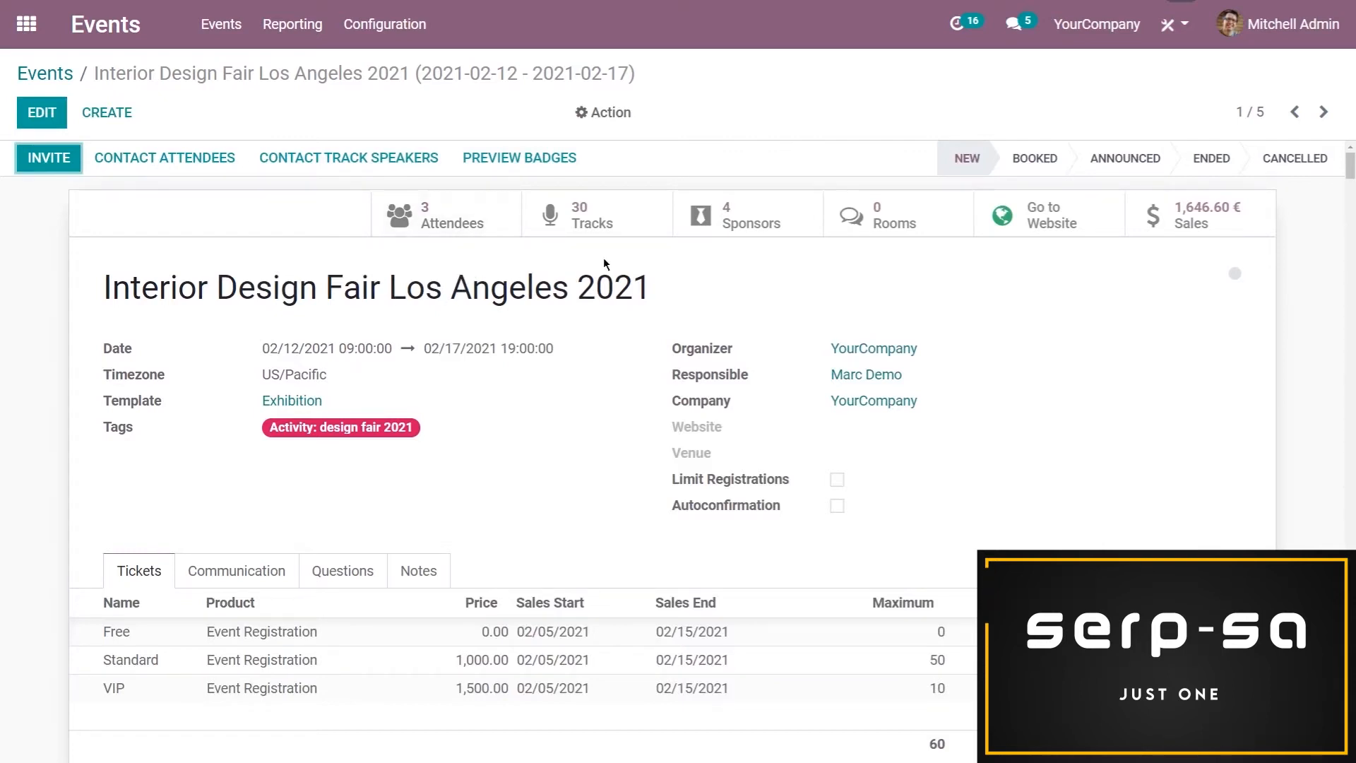
View the event's tracks and sponsors, and return to the event record
left_click(583, 215)
left_click(760, 231)
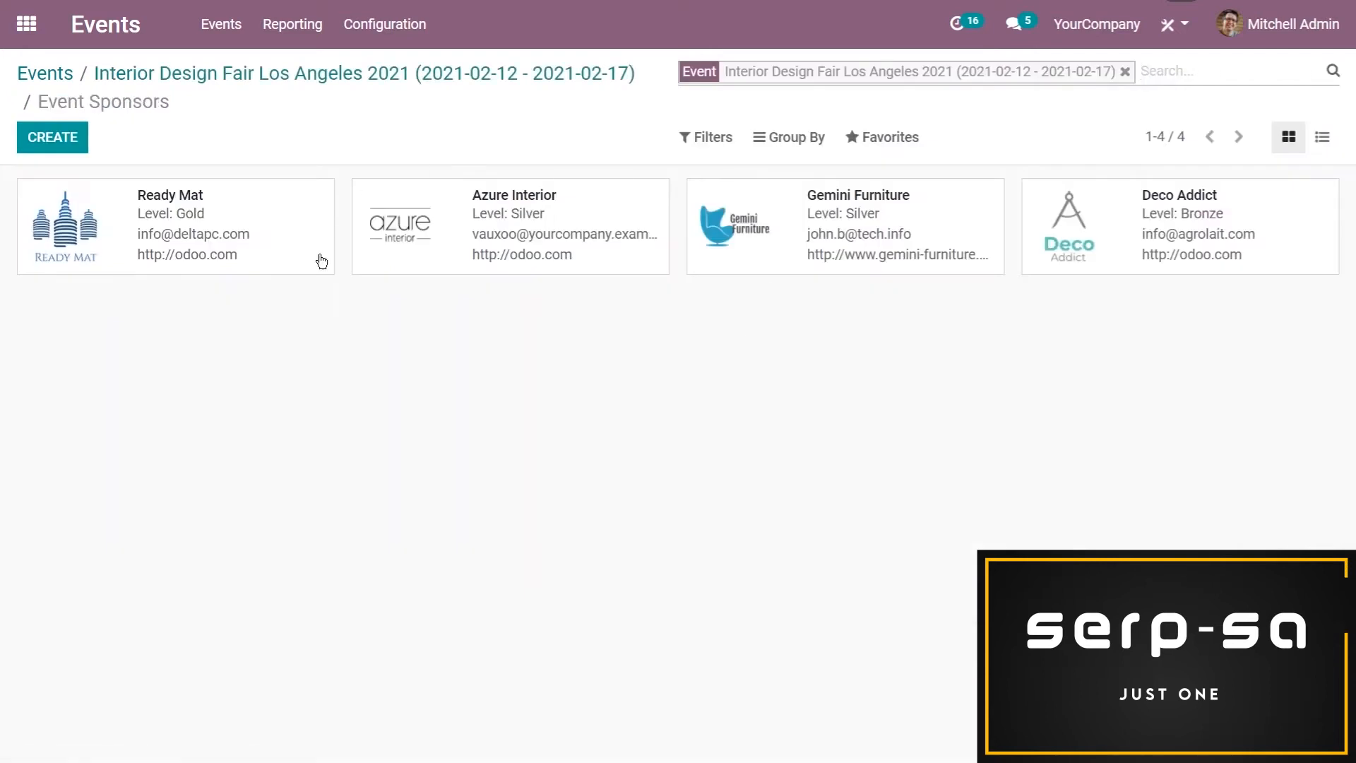
left_click(298, 77)
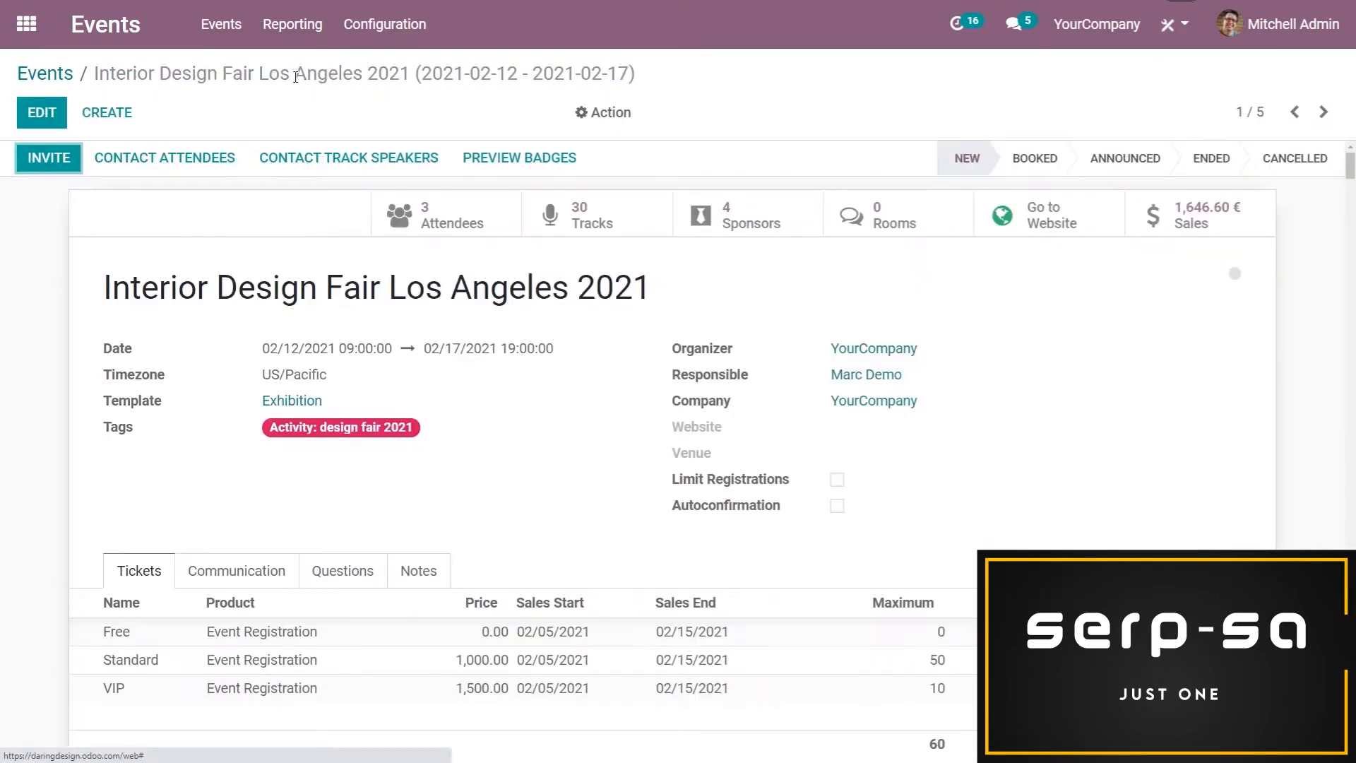
Create a new meeting room for the event with the topic "The trends that will dominate 2021"
left_click(914, 232)
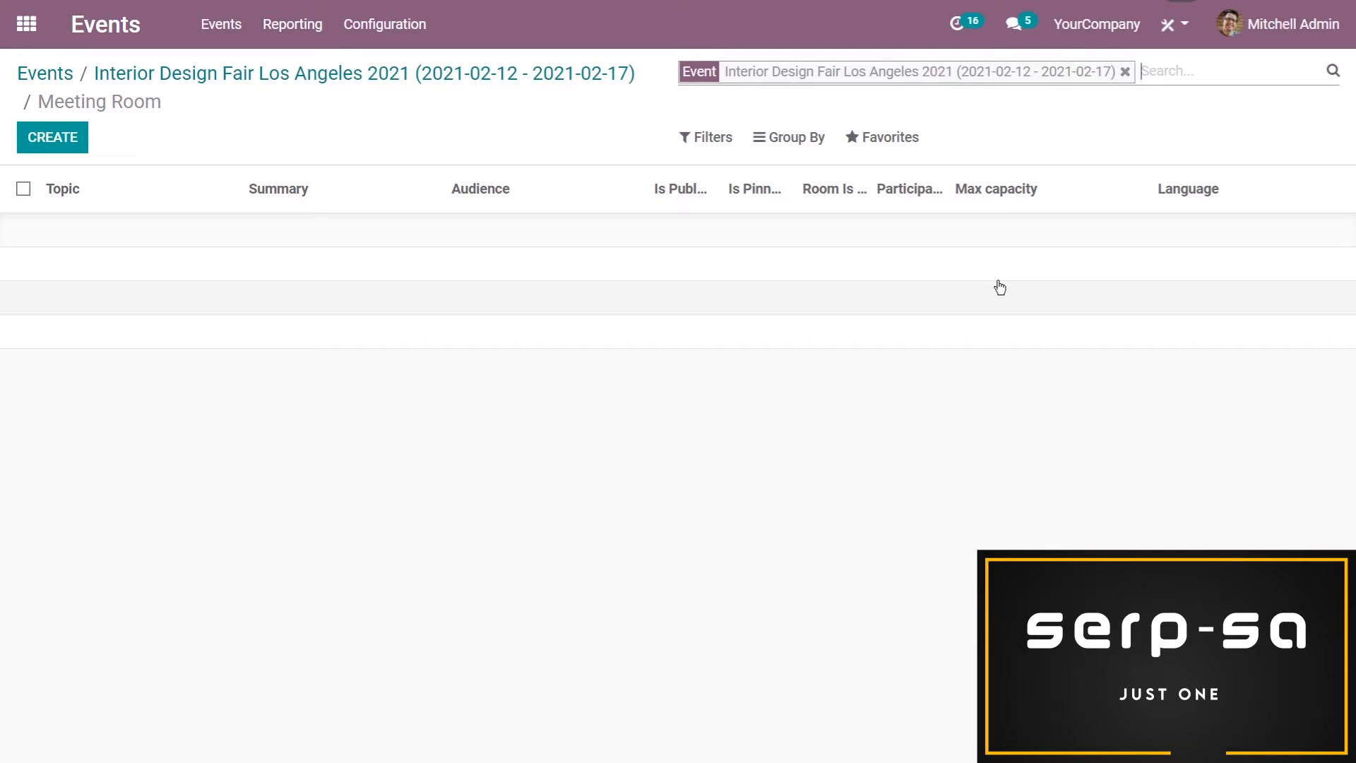
left_click(52, 137)
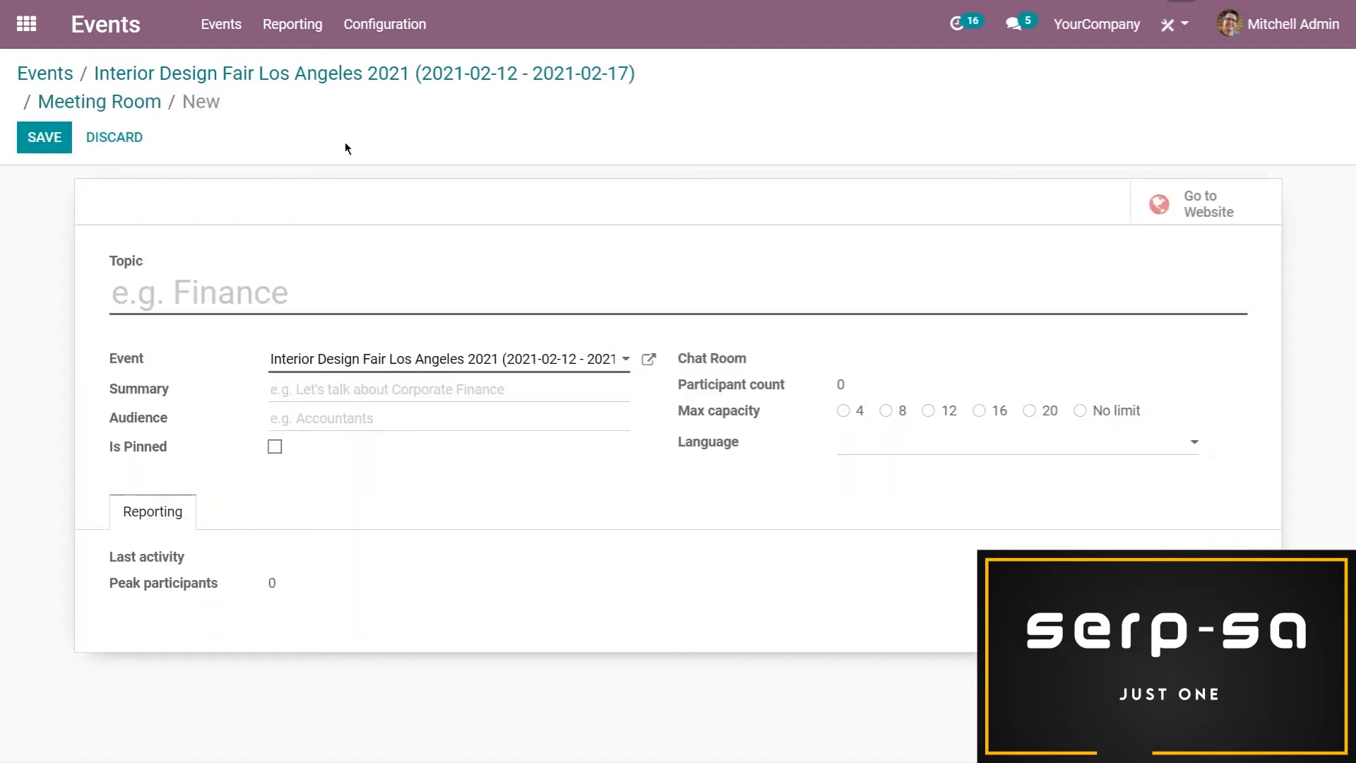
type("The trends that dom")
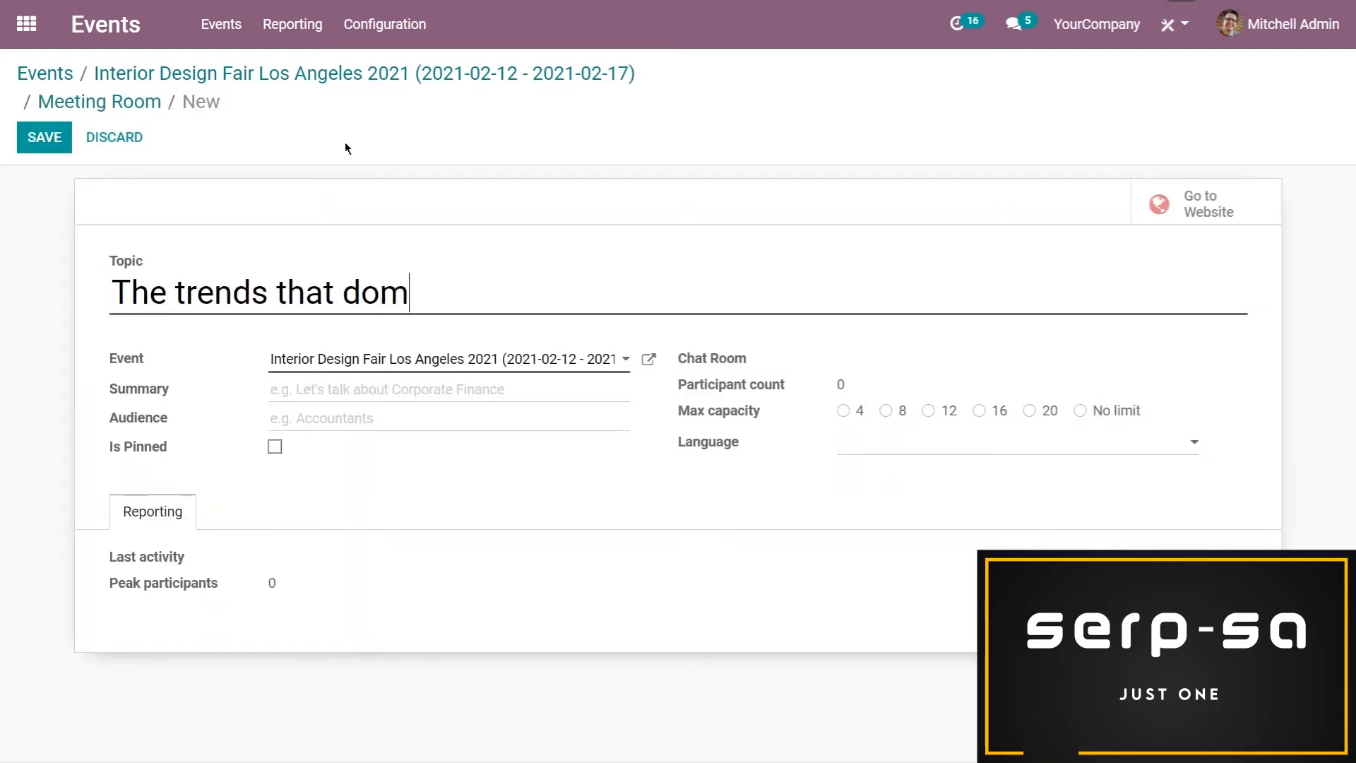
type("inate 2021")
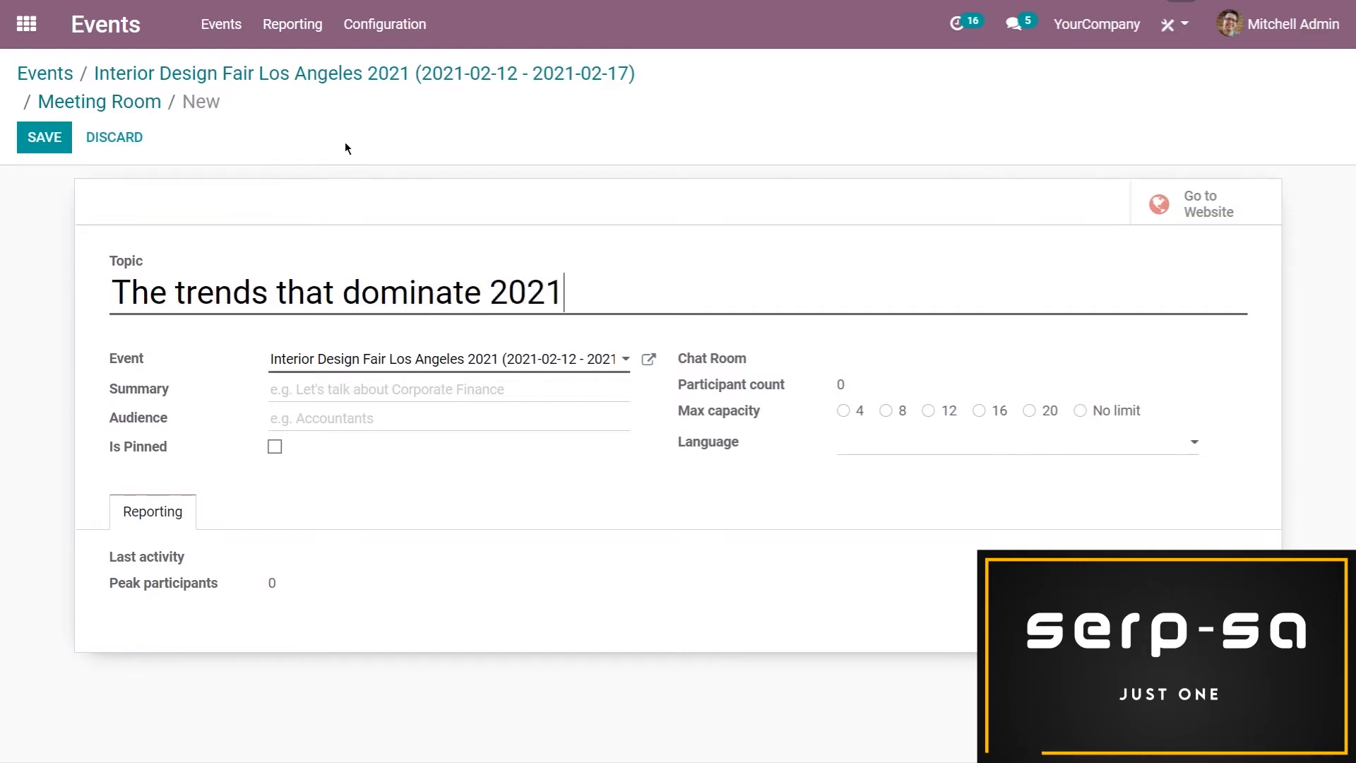
left_click(342, 290)
type("will")
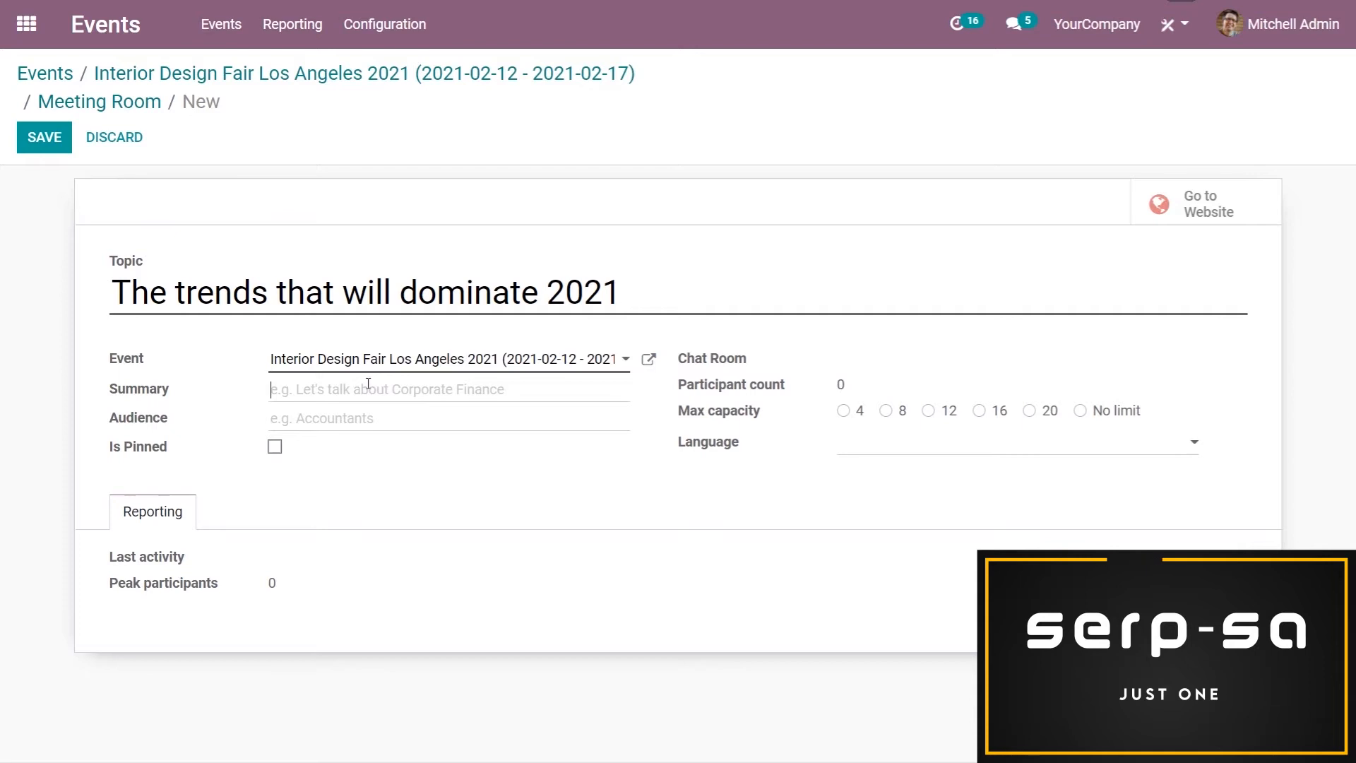
Enter the room summary "Let's talk about the present: Trends 2021", set the max capacity to 20 and save the room
type("Let's talk about ")
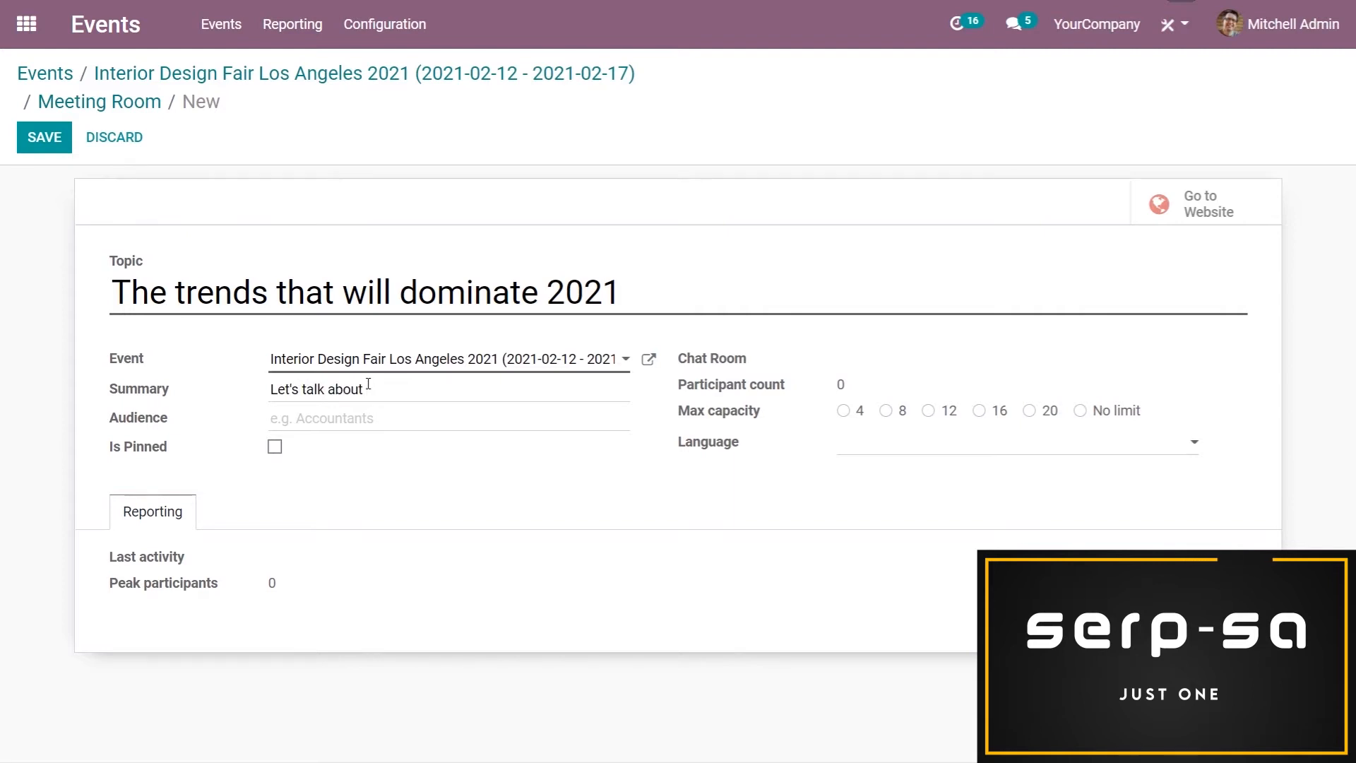
type("the present : Trends 2021")
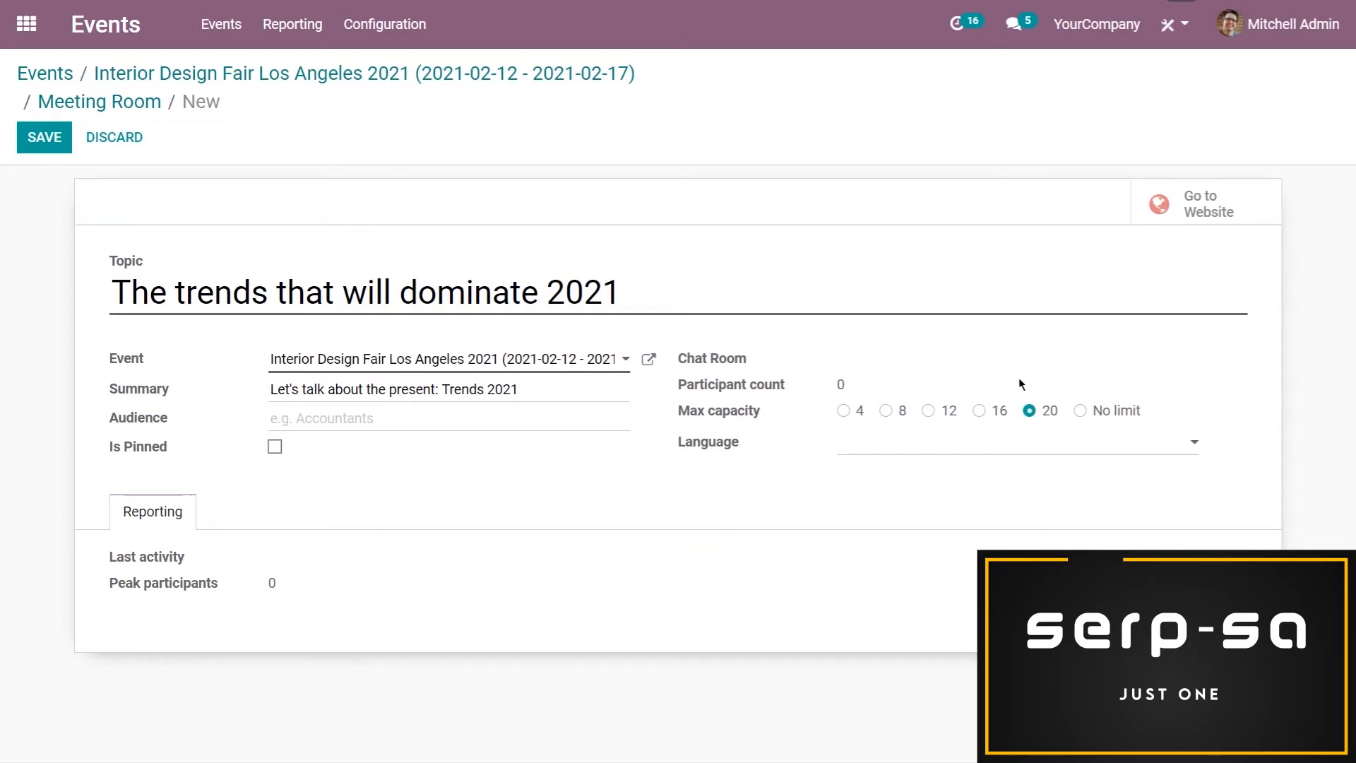
left_click(45, 137)
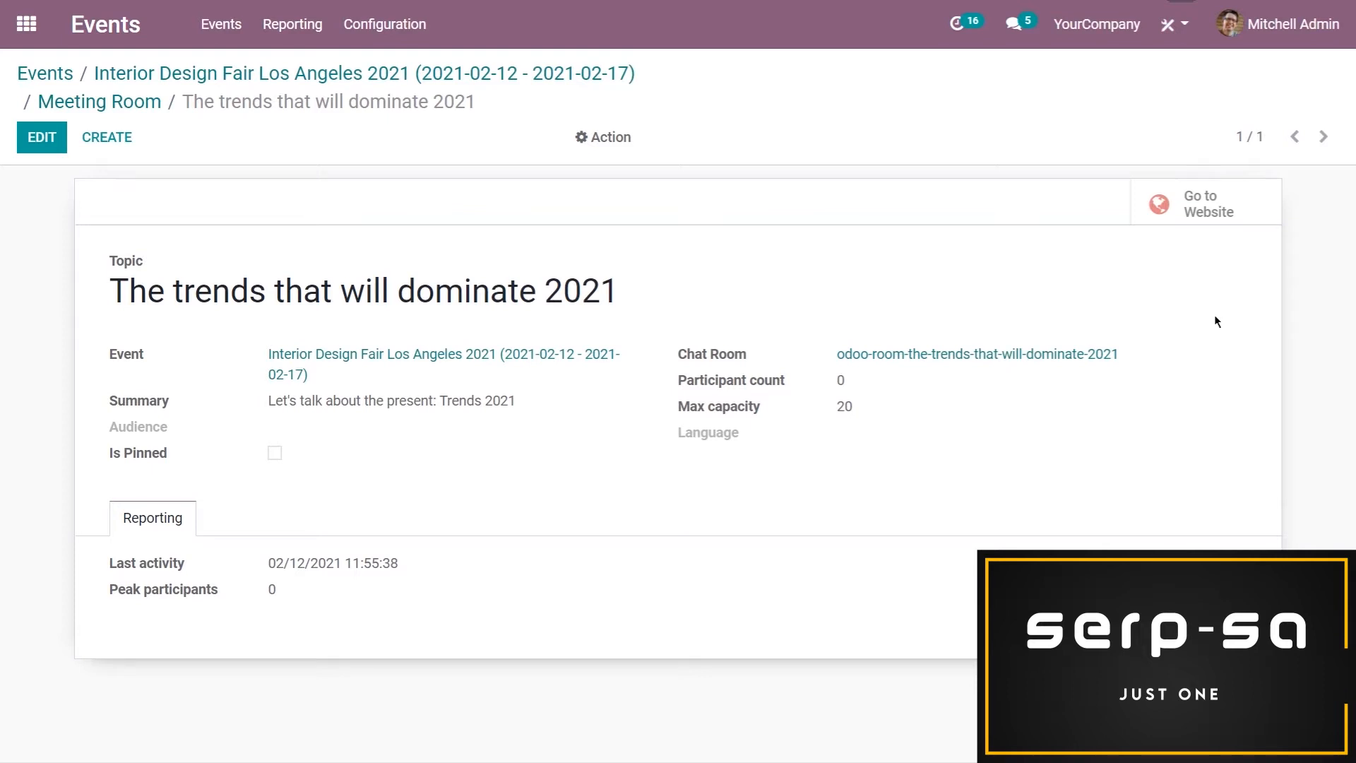
Publish the meeting room's website page and dismiss the calendar extension offer
left_click(1209, 209)
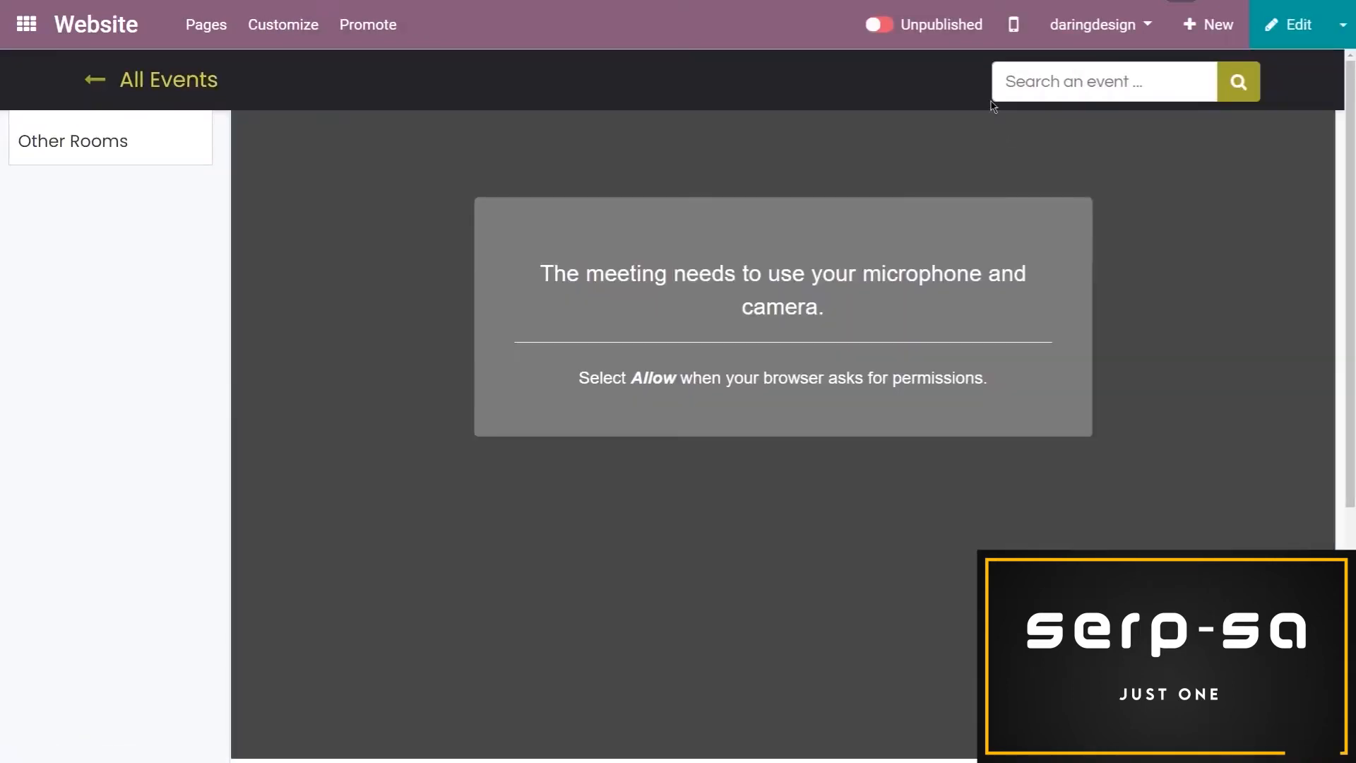
left_click(879, 25)
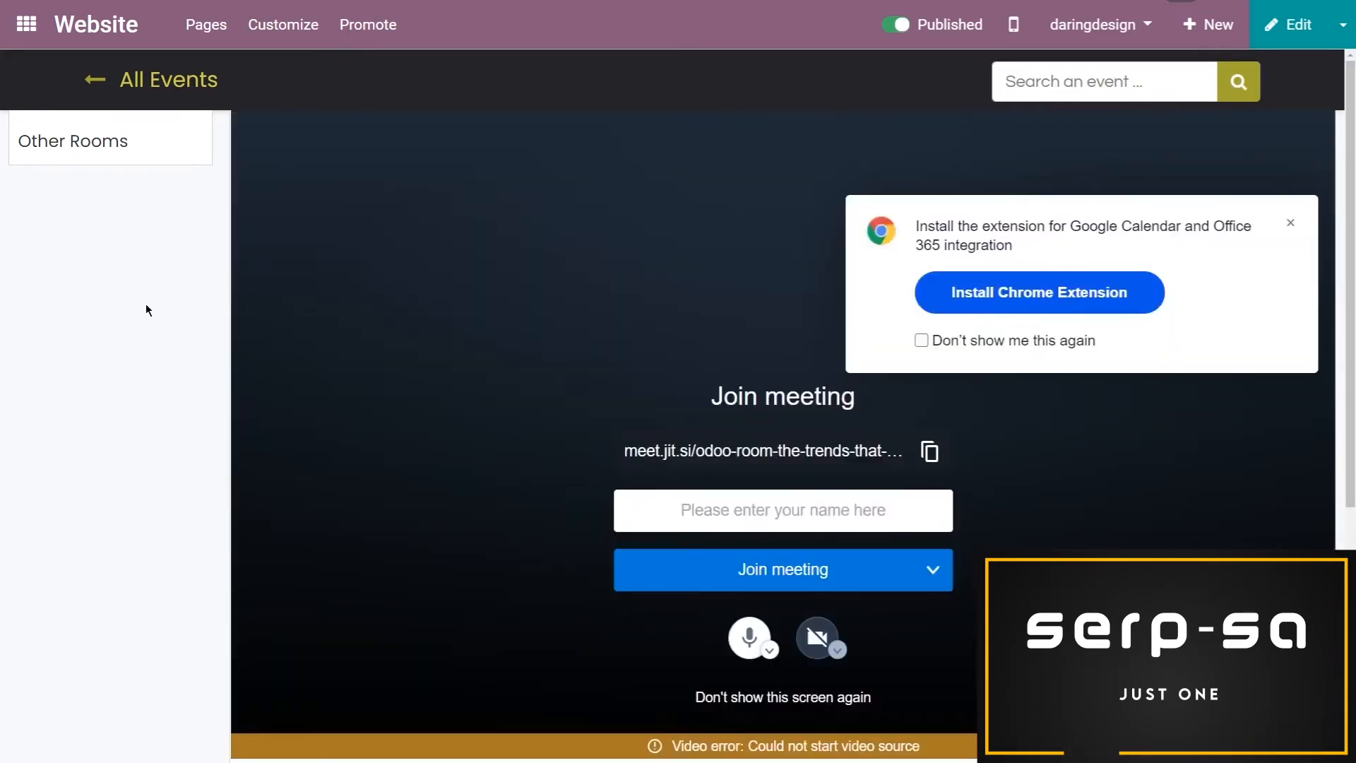
left_click(1292, 228)
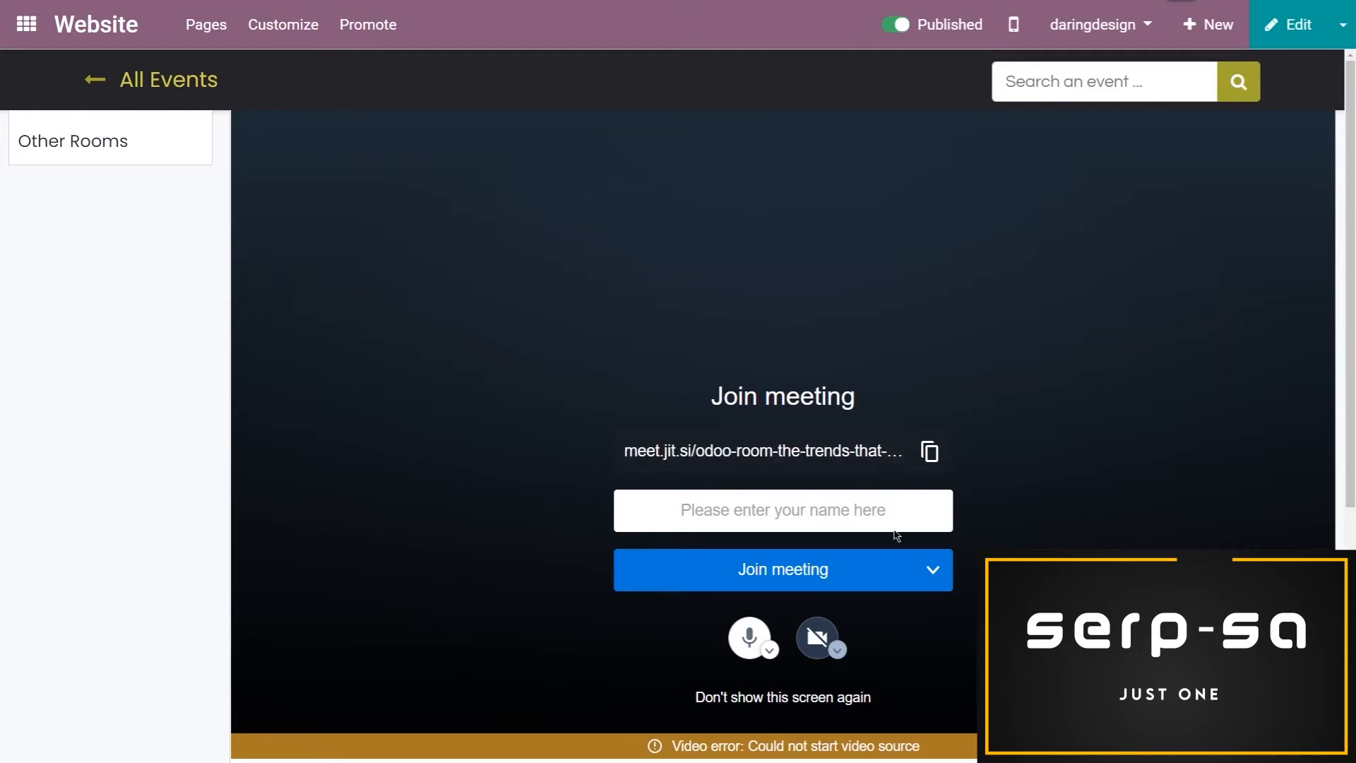
Return to the backend and reopen the Interior Design Fair Los Angeles 2021 event for editing
left_click(1343, 47)
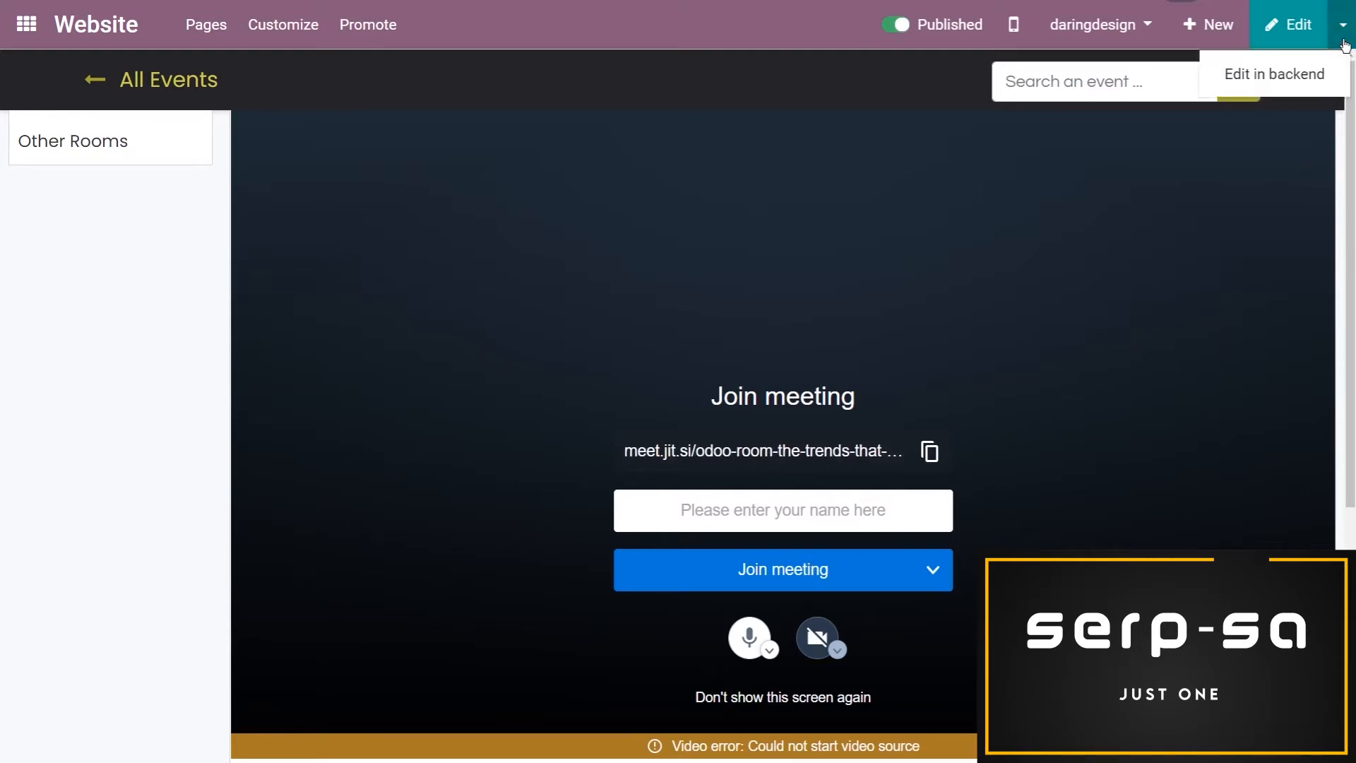
left_click(1326, 71)
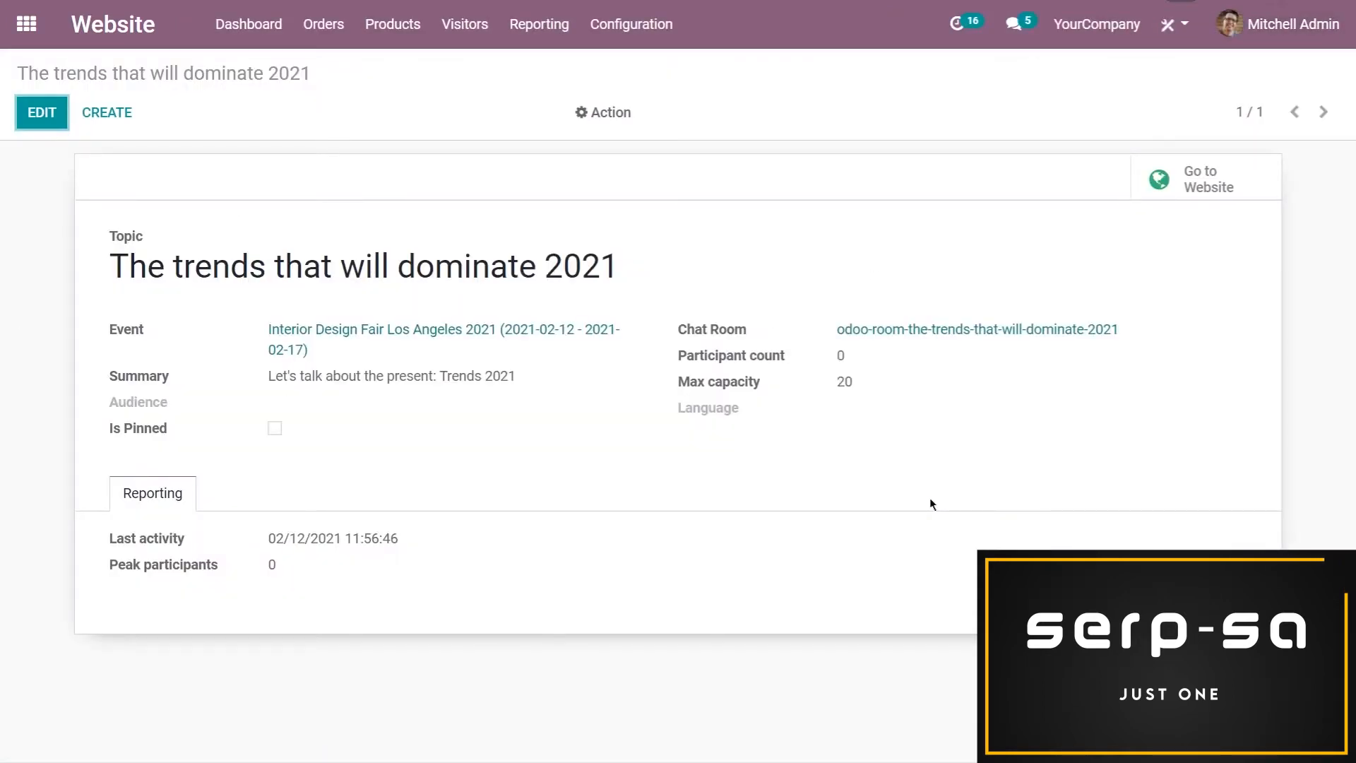
left_click(26, 24)
left_click(1053, 318)
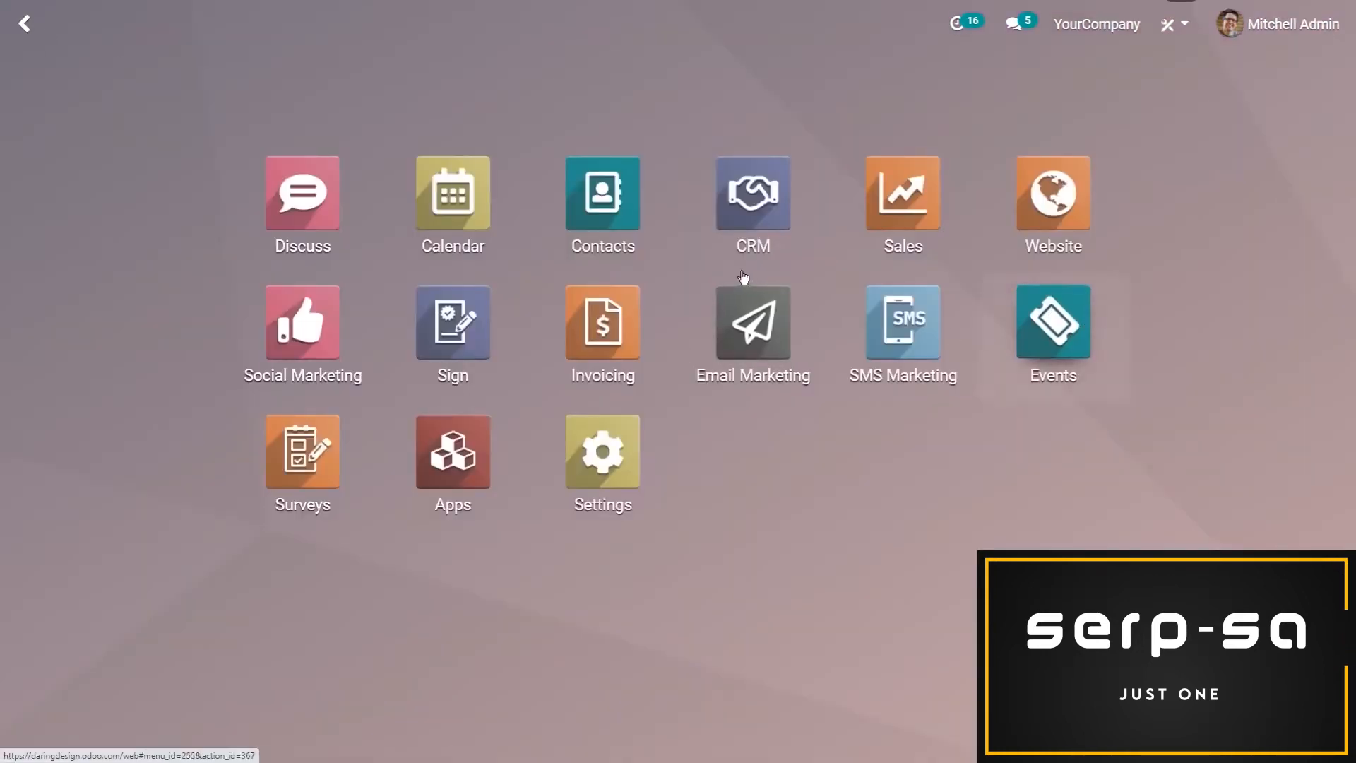
left_click(220, 248)
left_click(46, 119)
Add a Mail communication to the event with the "Event: Registration" email template
scroll(499, 351, "down", 1)
scroll(499, 352, "down", 2)
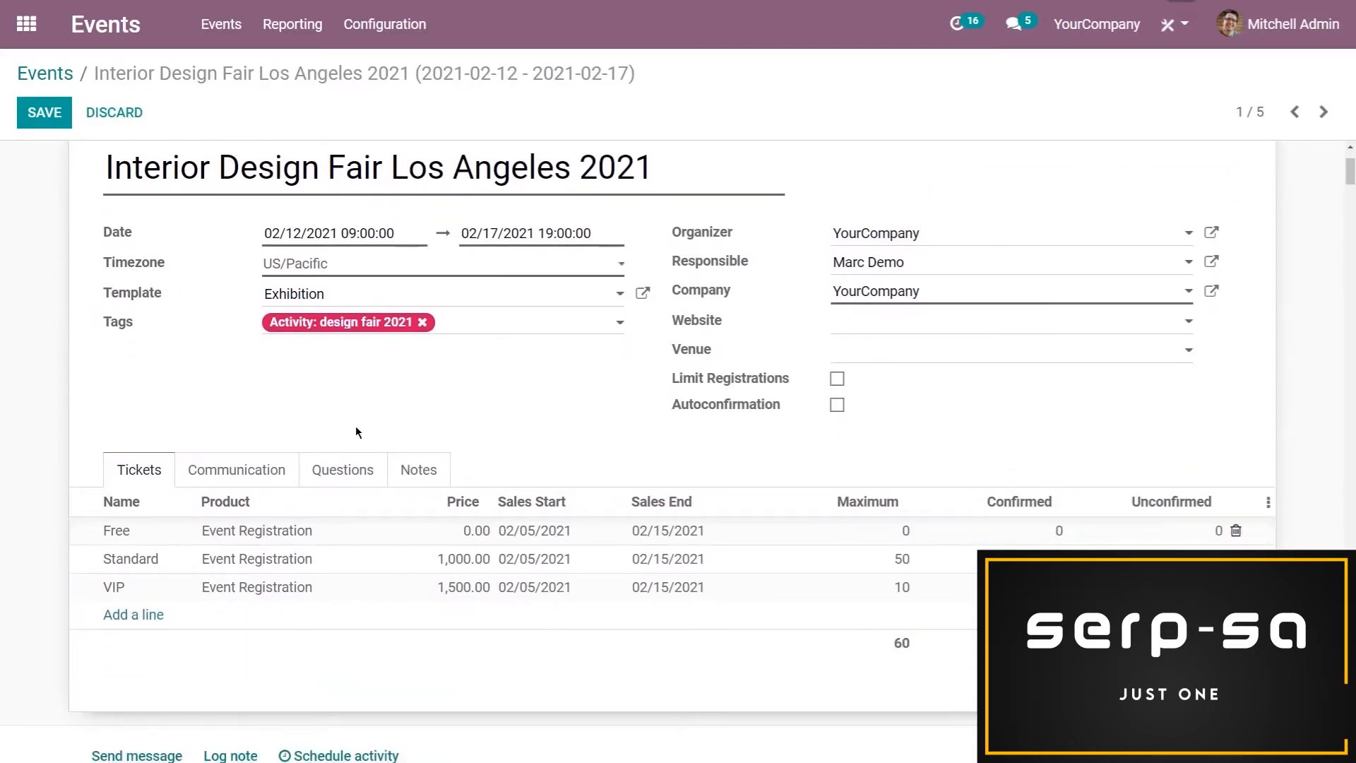
scroll(356, 433, "down", 2)
left_click(240, 328)
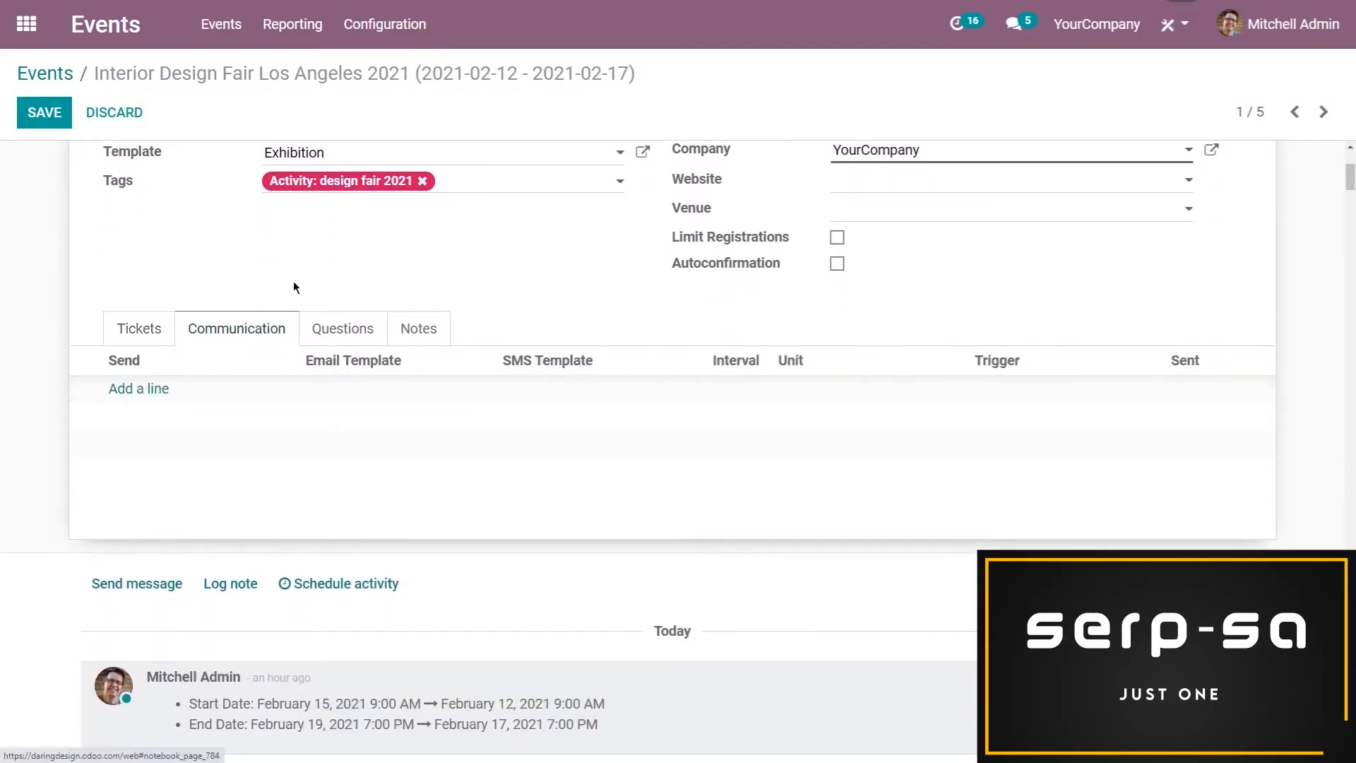
scroll(244, 318, "up", 3)
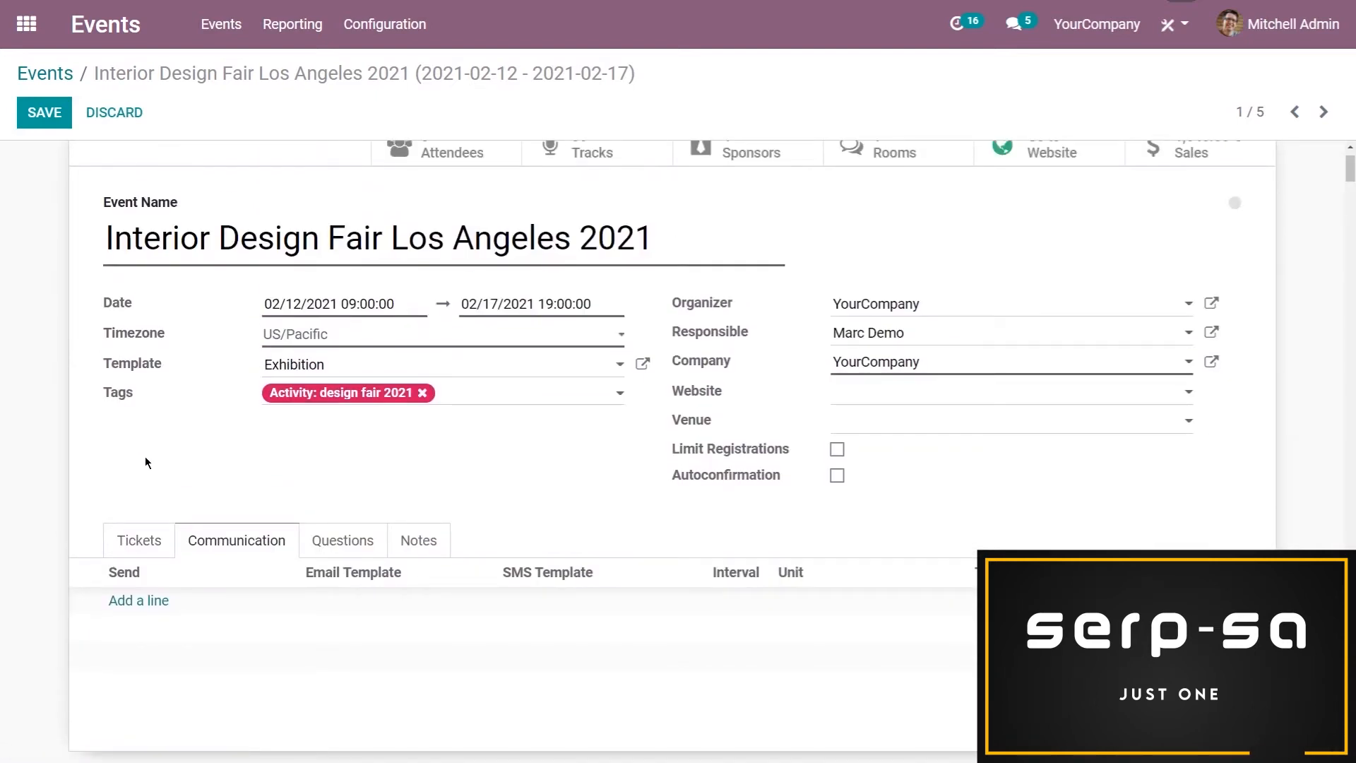
left_click(139, 601)
scroll(189, 608, "down", 2)
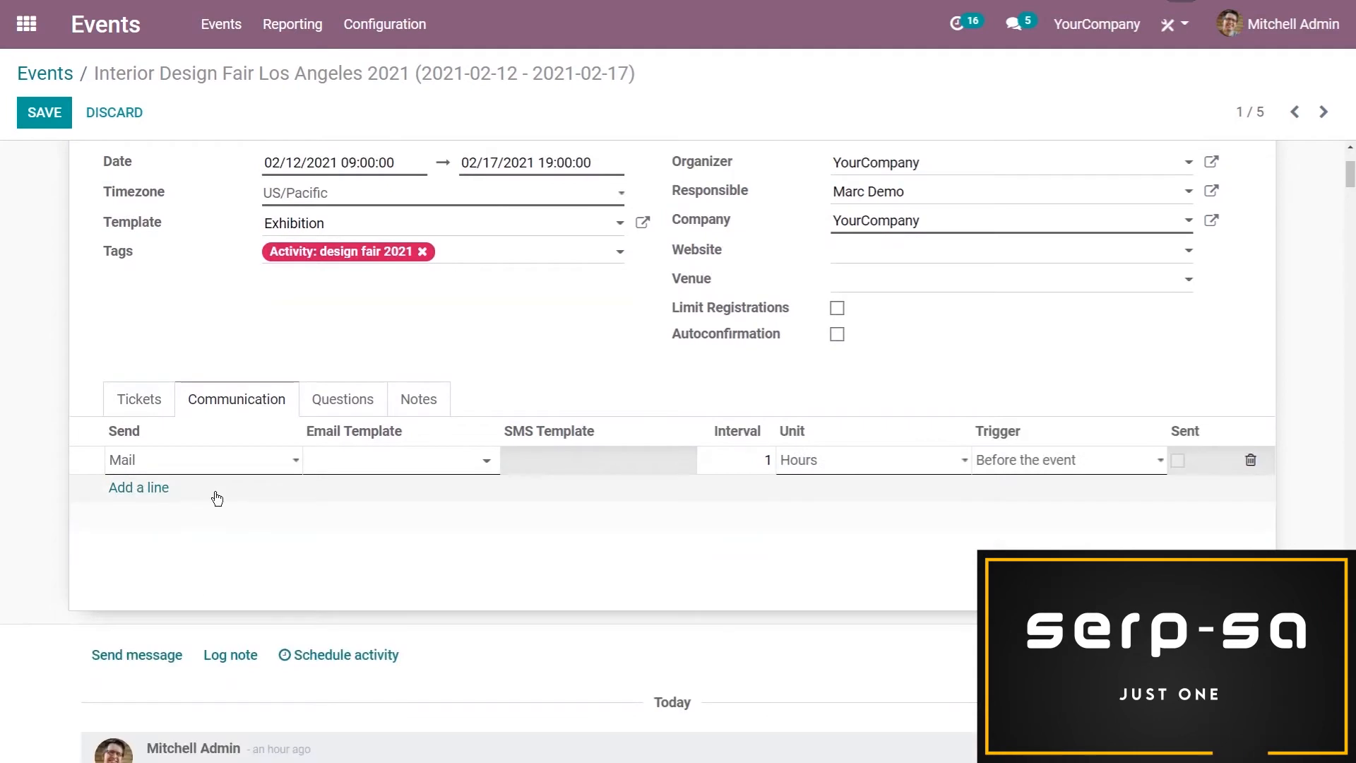
left_click(191, 470)
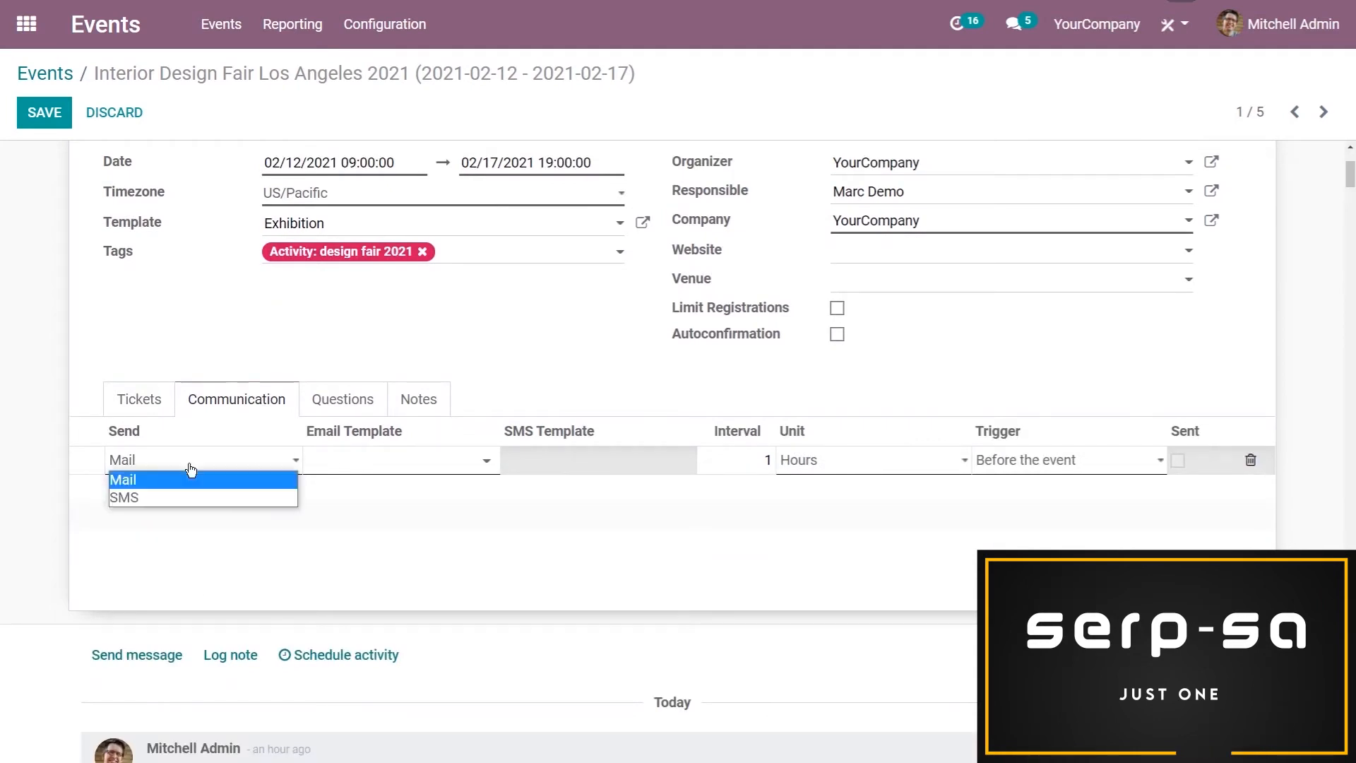
left_click(318, 463)
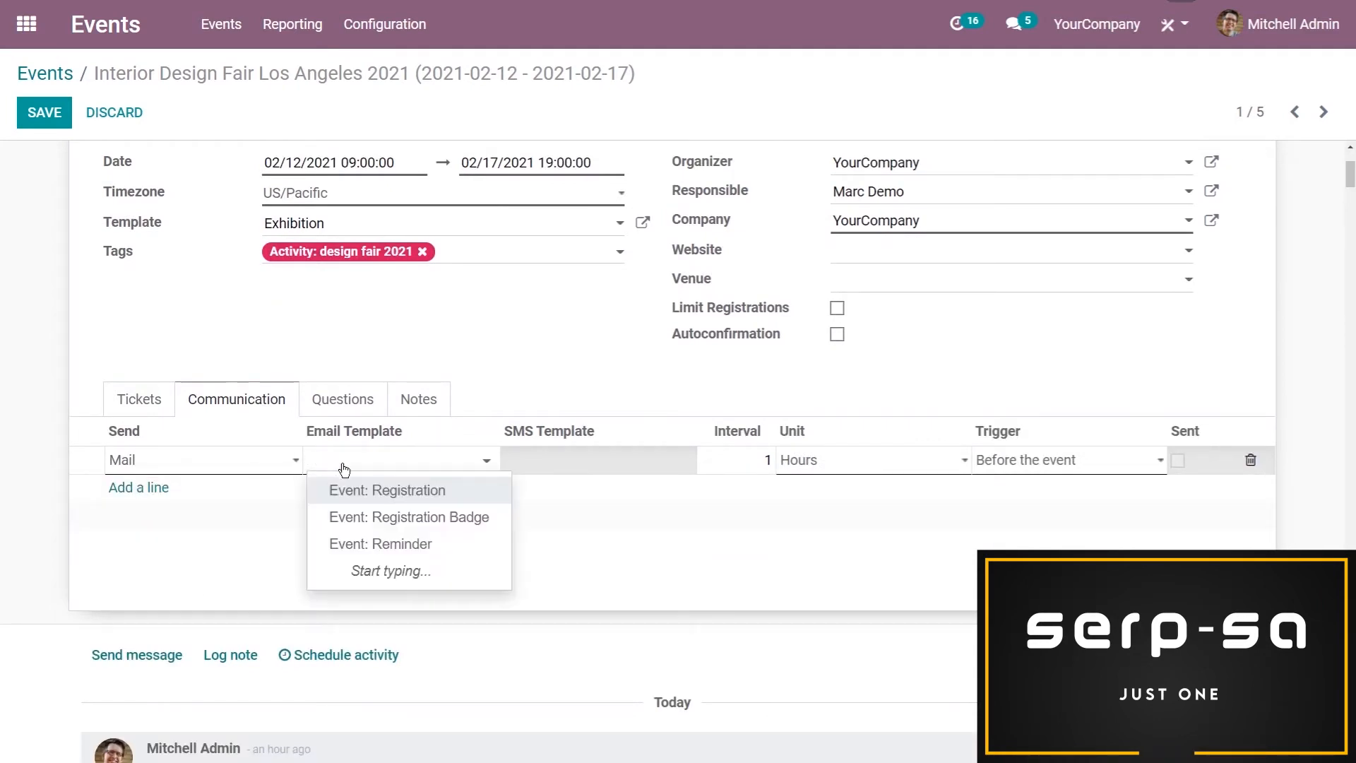
left_click(379, 494)
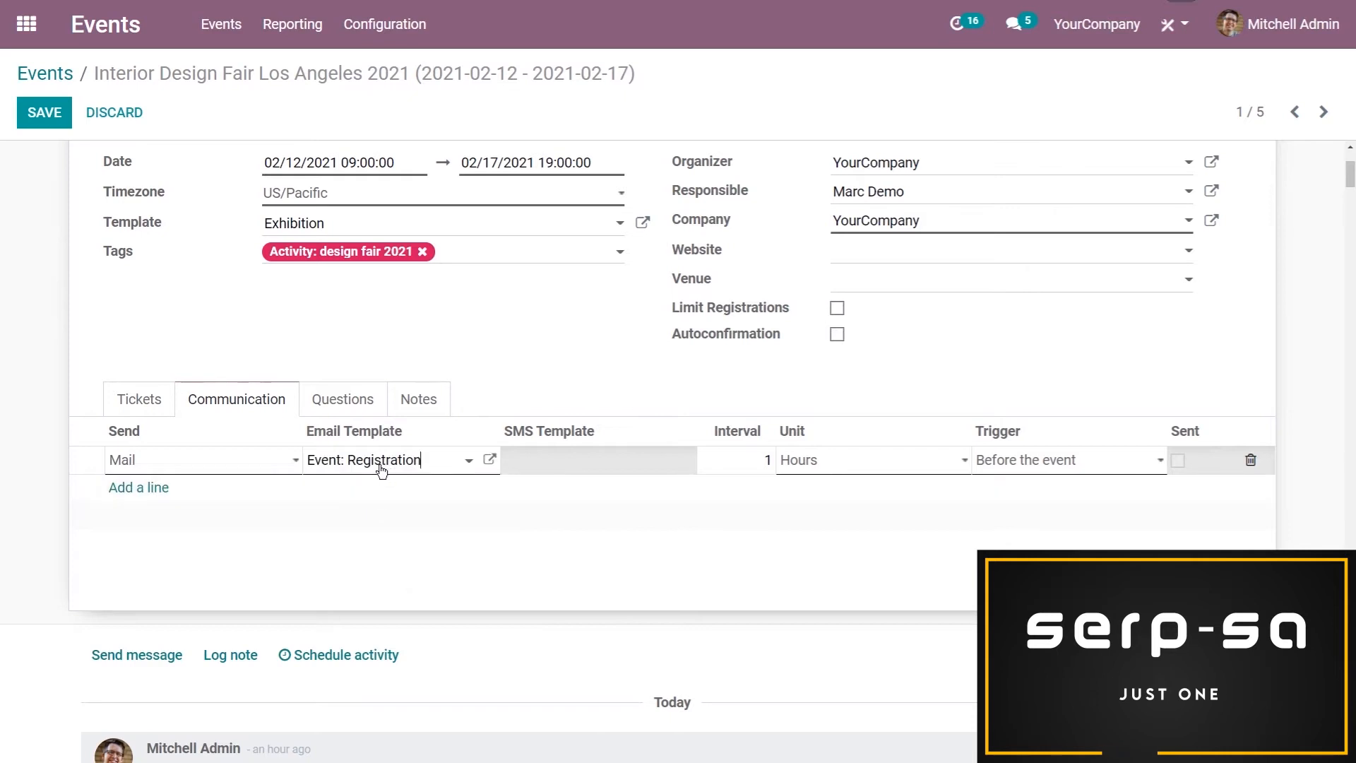
left_click(386, 470)
left_click(439, 496)
left_click(432, 467)
left_click(535, 382)
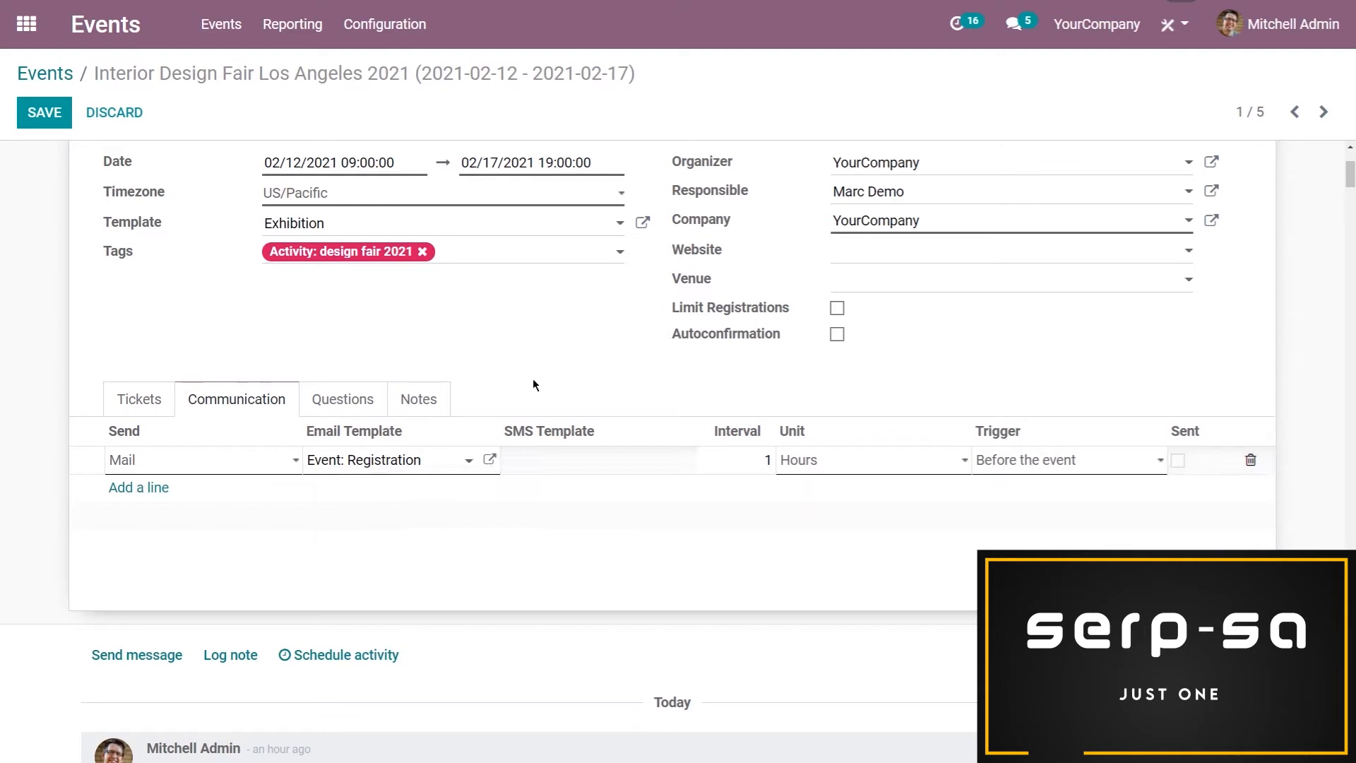
Set the mail communication's unit to Immediately and its trigger to After each registration
left_click(902, 463)
left_click(1069, 463)
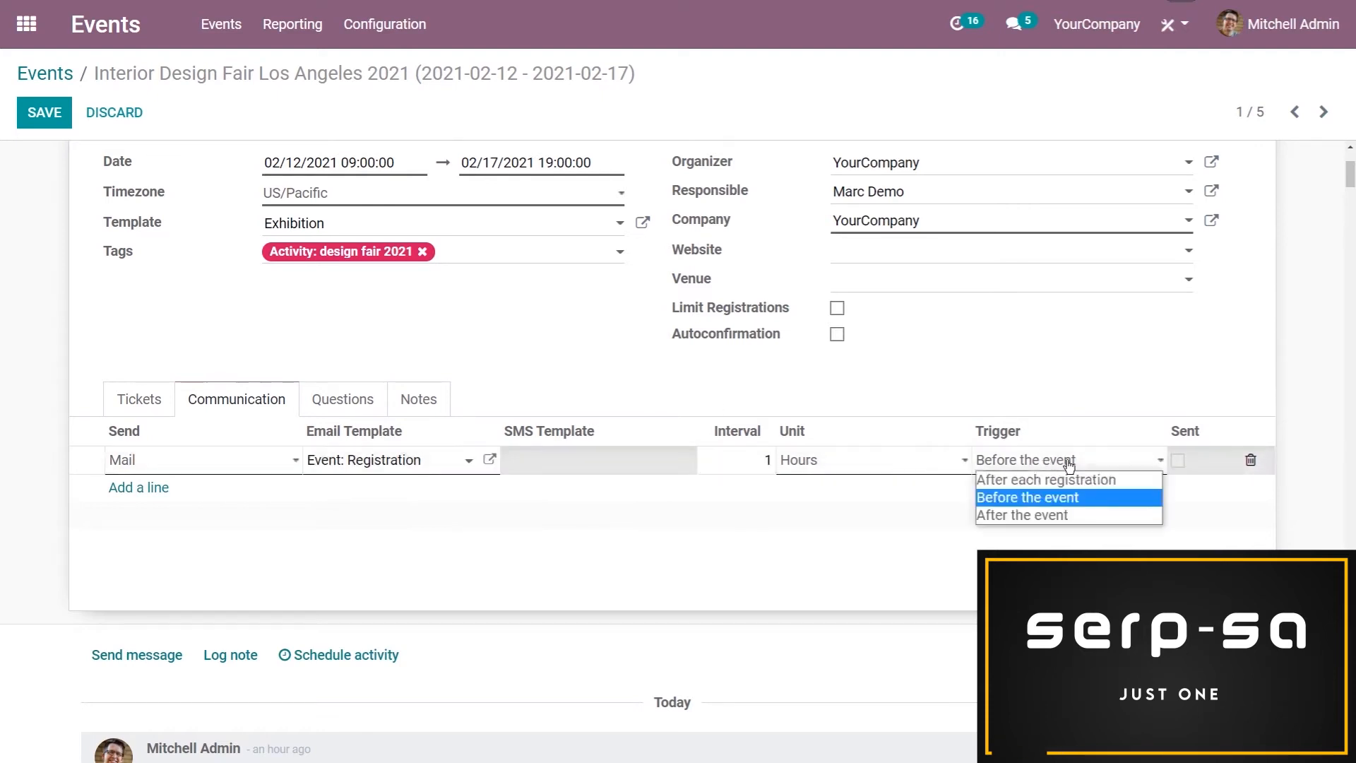
left_click(896, 460)
left_click(809, 482)
left_click(1088, 469)
left_click(1003, 474)
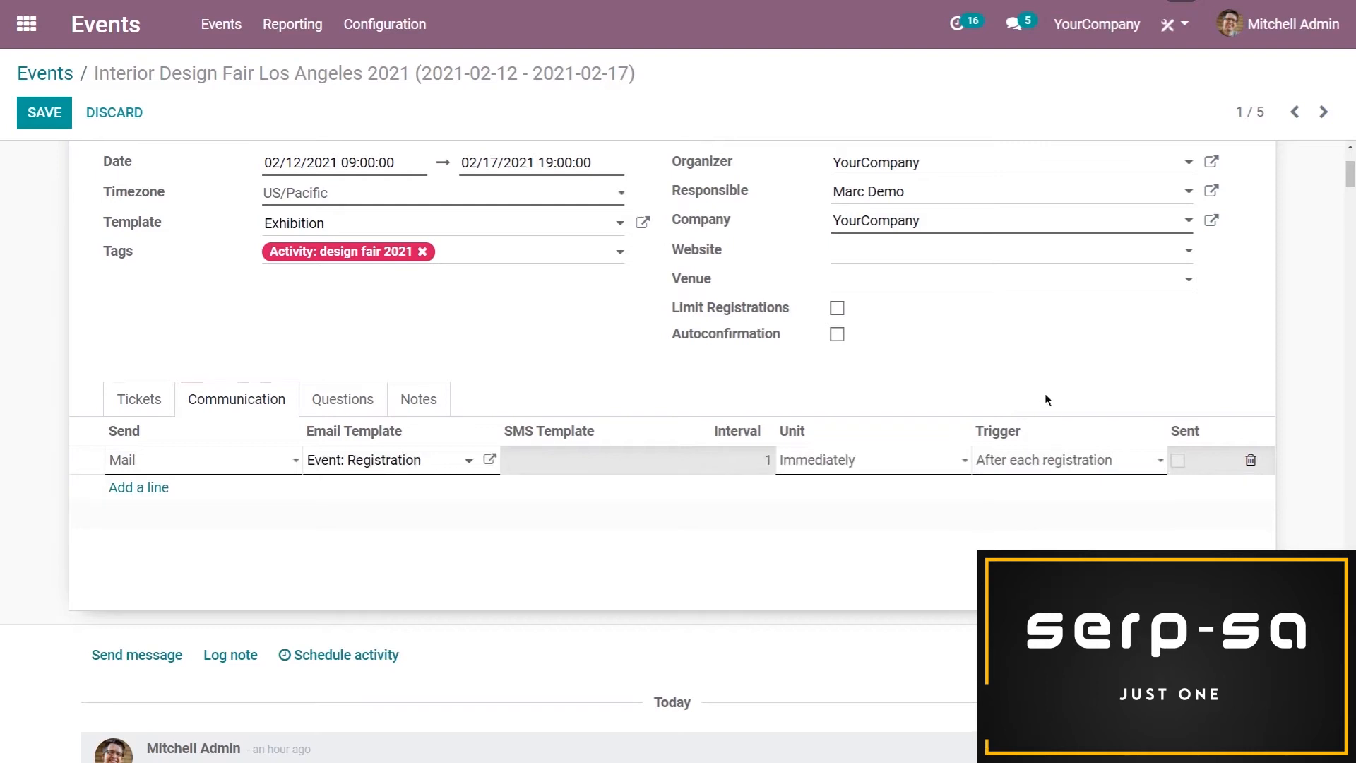
Add a second communication line of type SMS with the "Event: Reminder" template
left_click(151, 489)
left_click(159, 498)
left_click(155, 529)
left_click(559, 489)
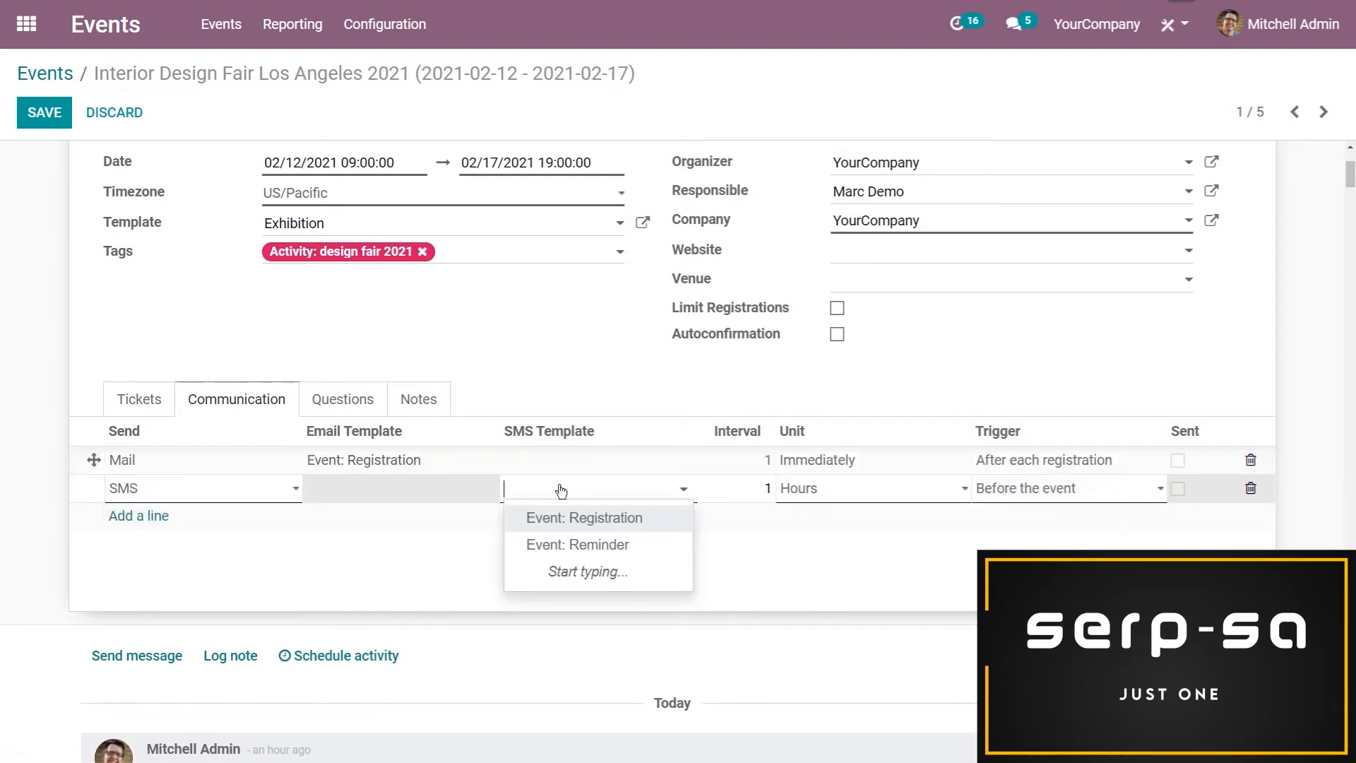
left_click(608, 540)
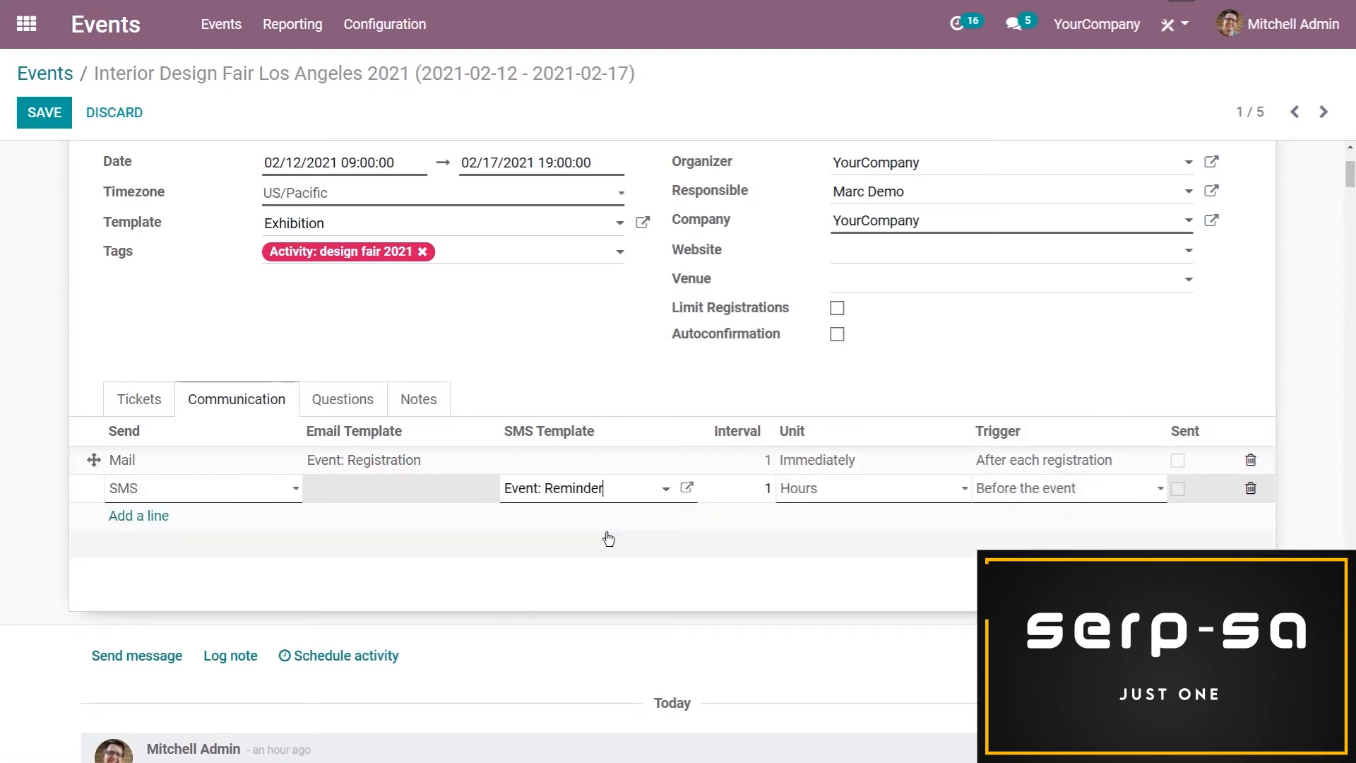
Set the SMS communication's unit to Days and its trigger to Before the event, with an interval of 1
left_click(826, 502)
left_click(819, 539)
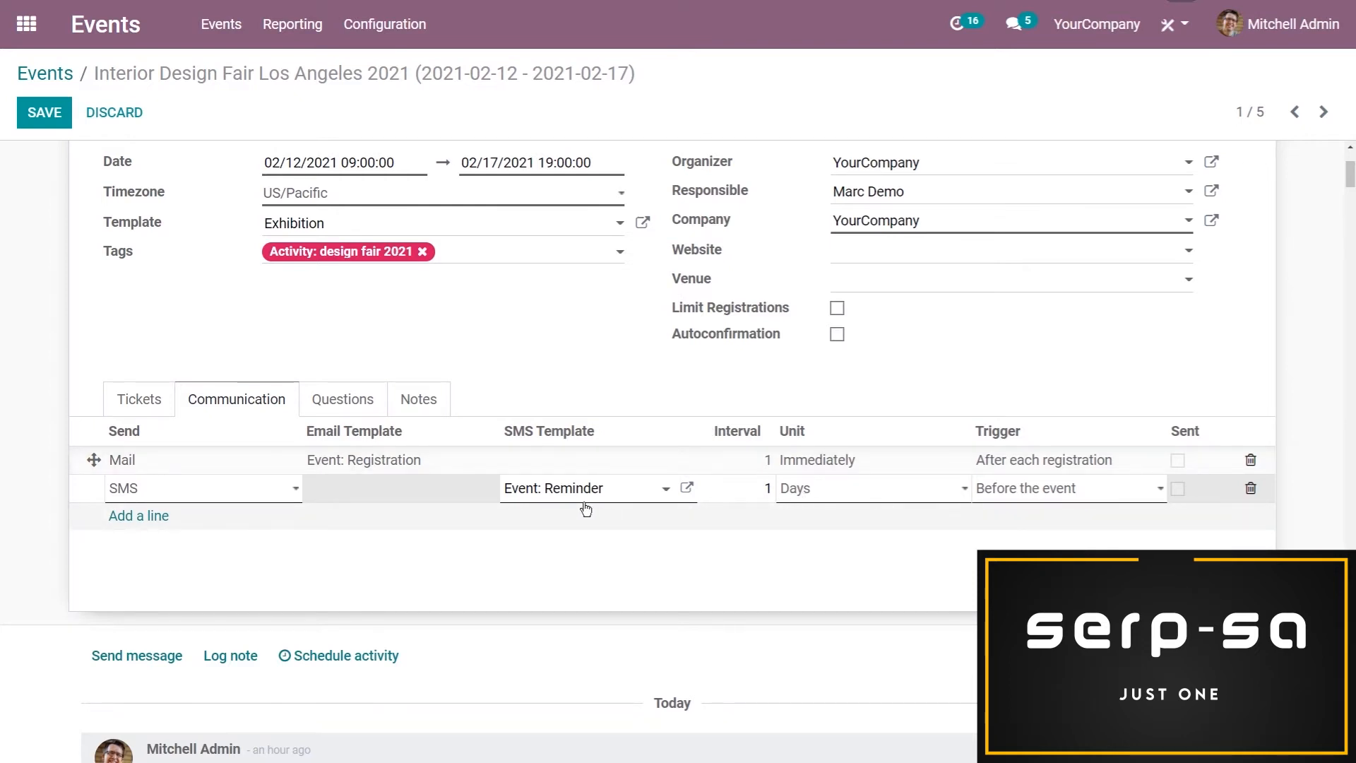
left_click(766, 491)
left_click(812, 502)
left_click(817, 499)
left_click(998, 487)
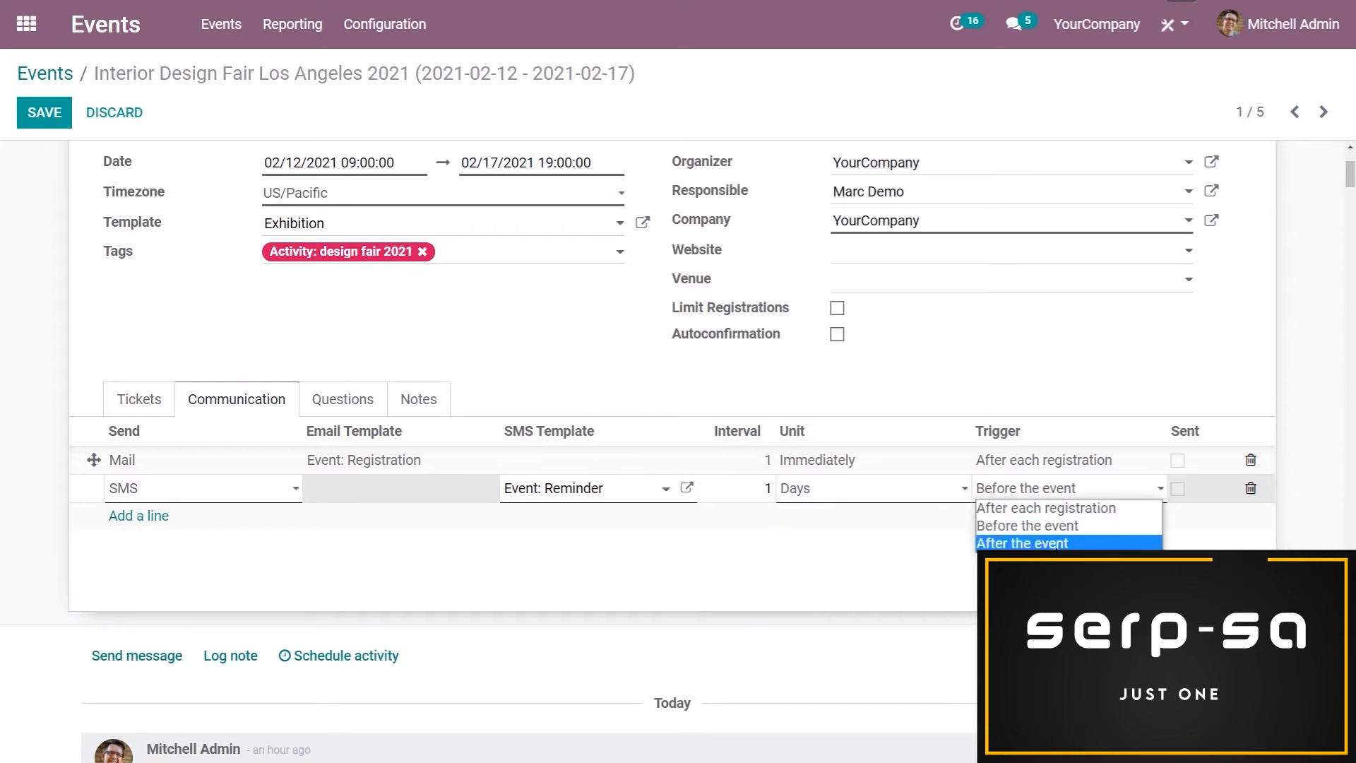
left_click(1040, 382)
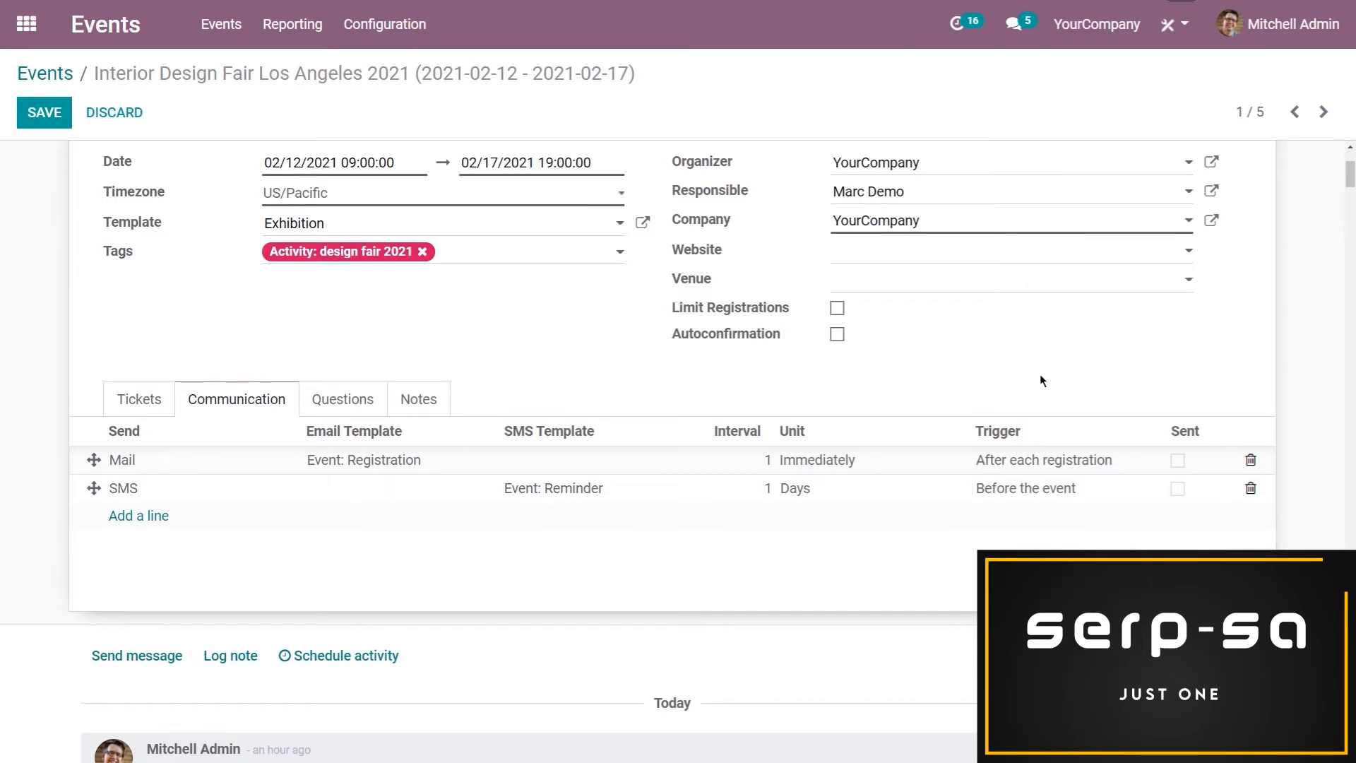
Review the settings of the event's two registration questions and save the event
left_click(336, 400)
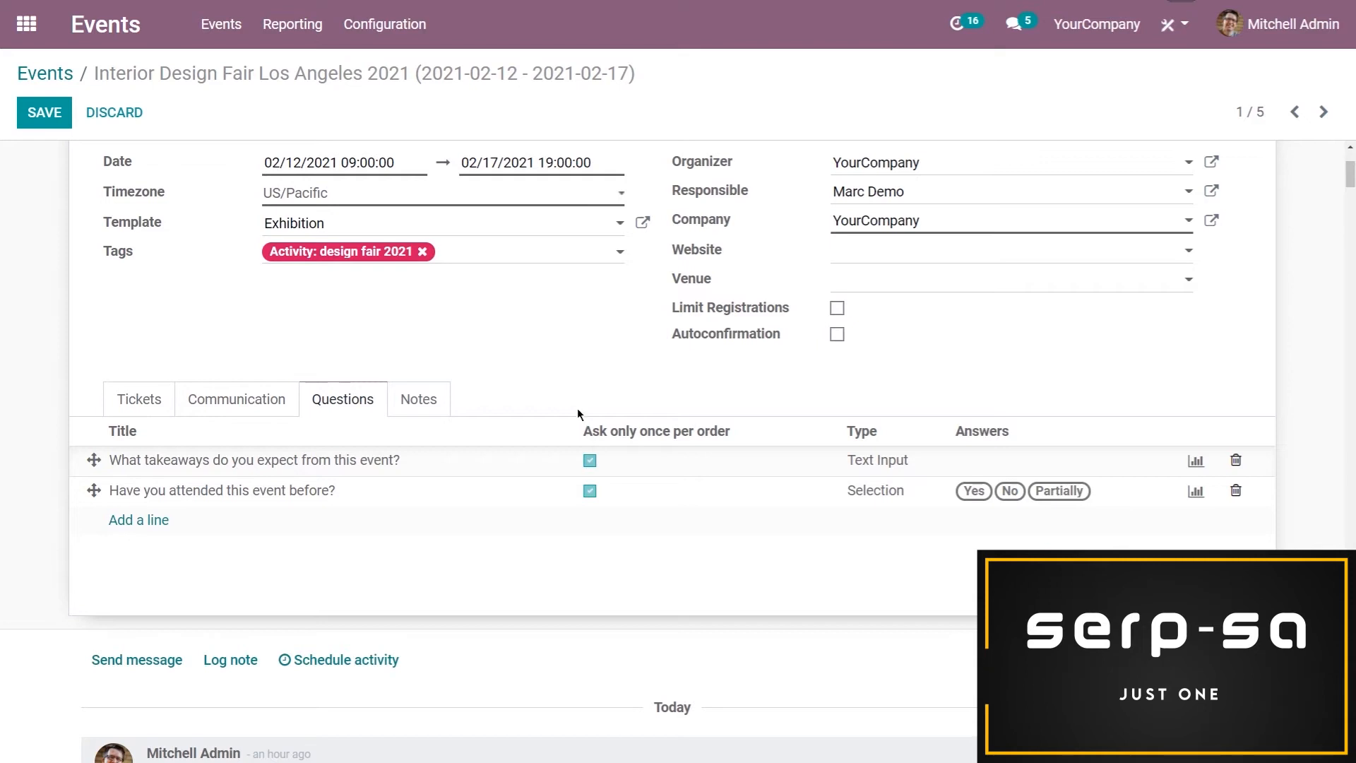
left_click(866, 467)
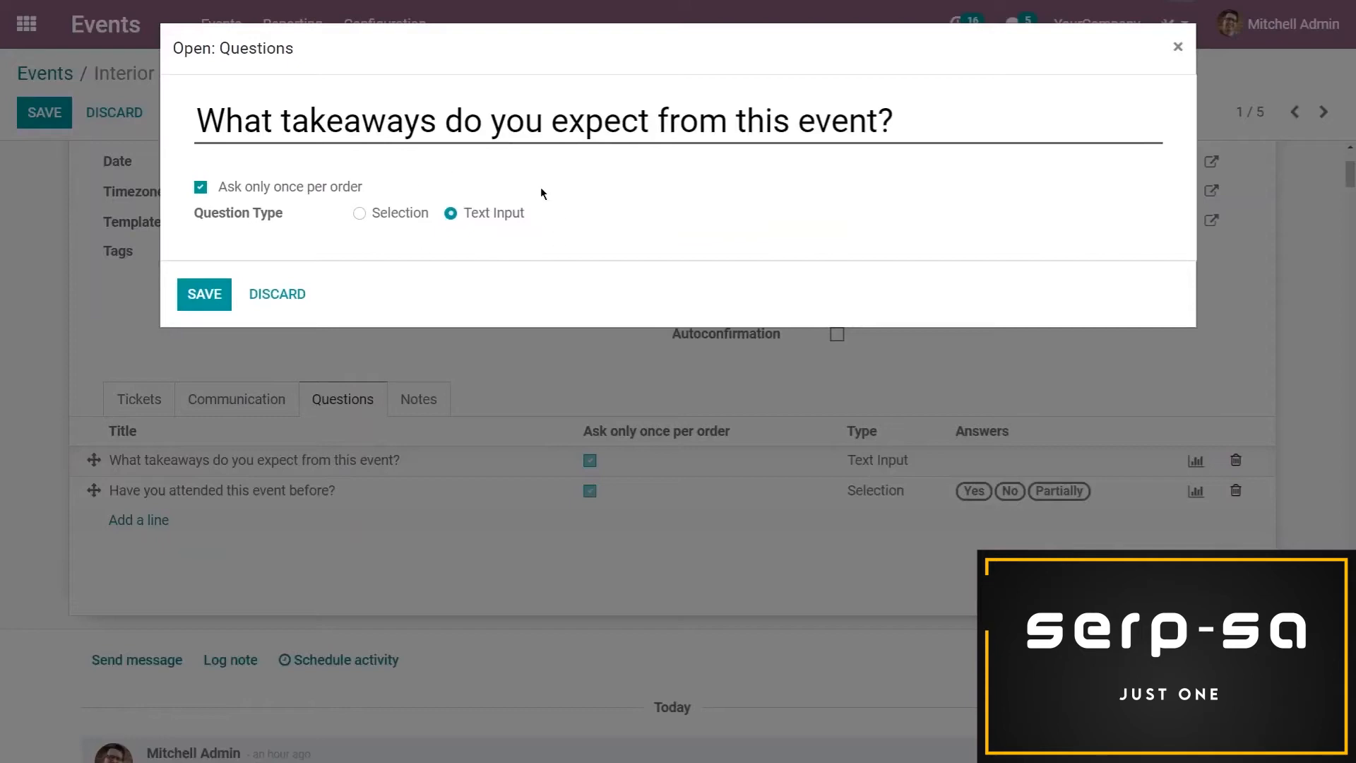
left_click(205, 295)
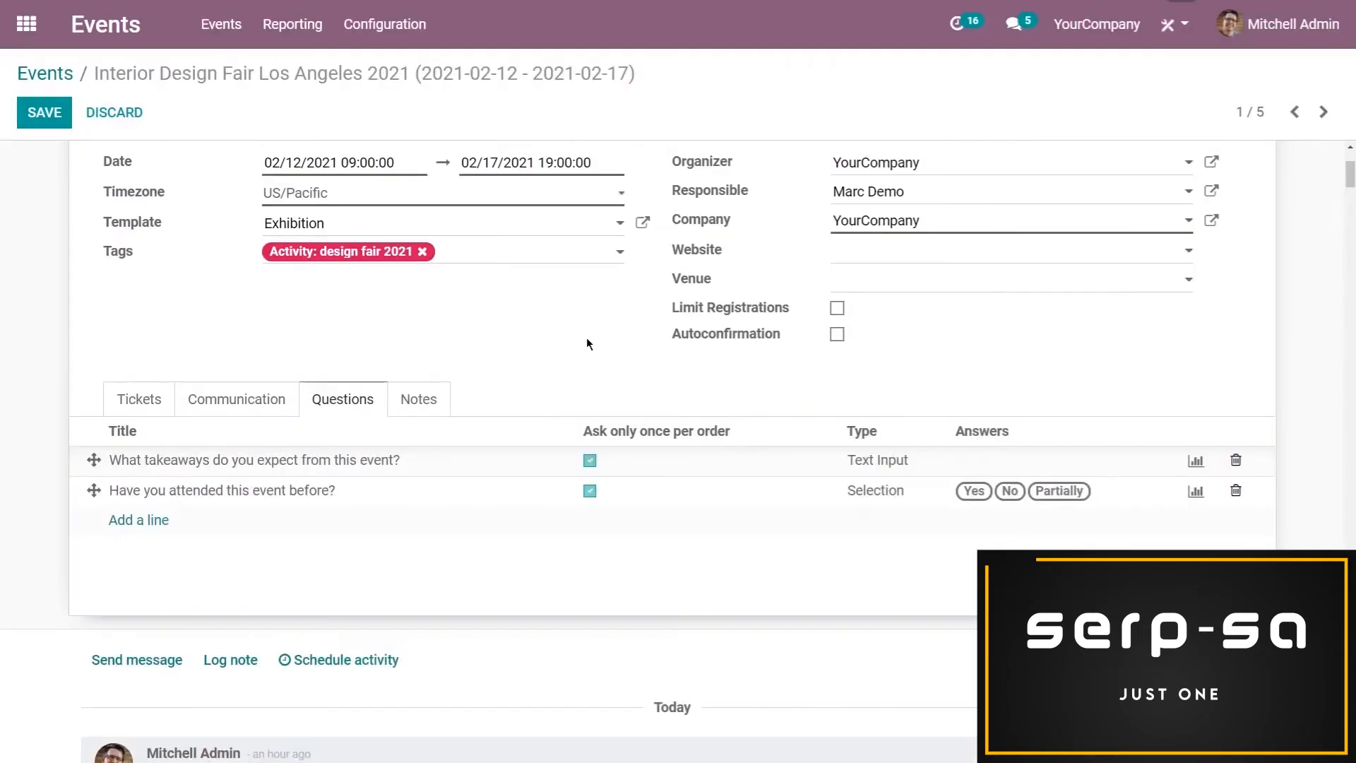
left_click(874, 491)
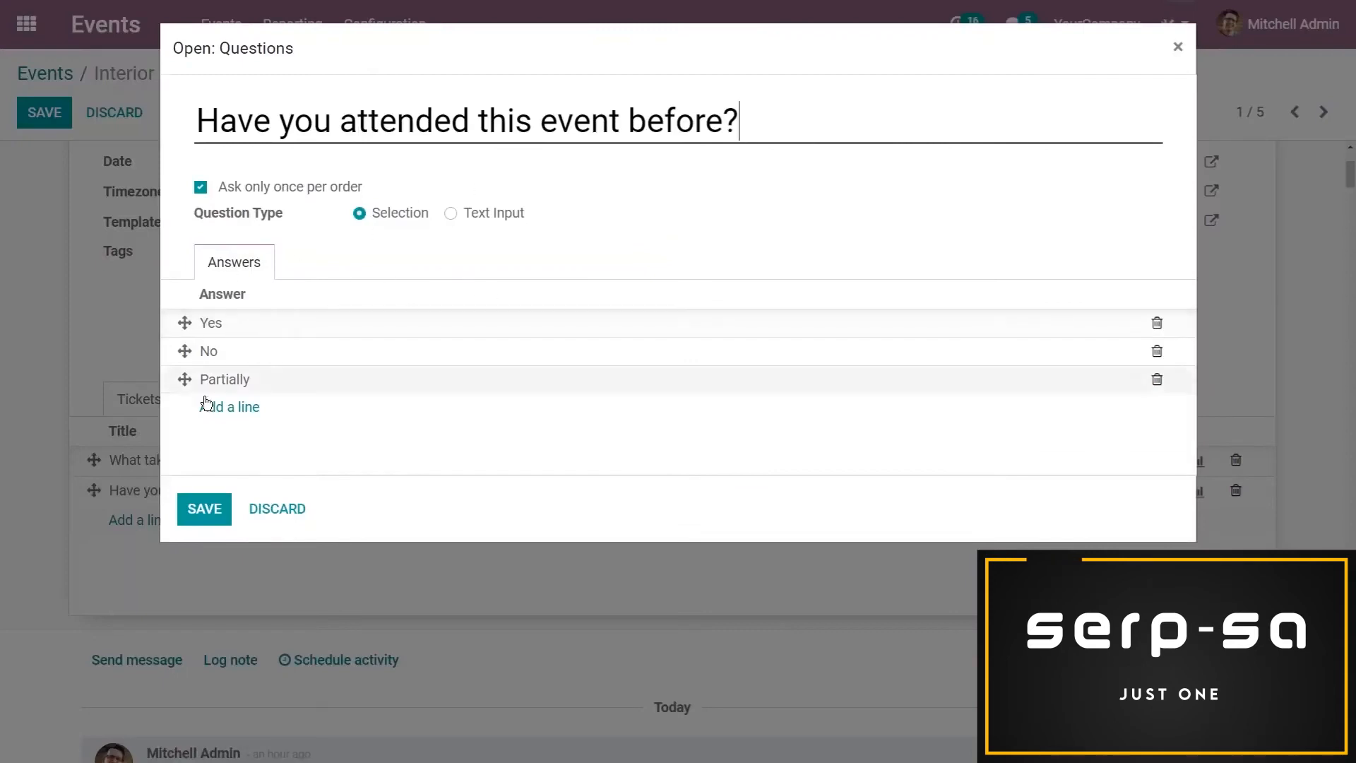
left_click(205, 509)
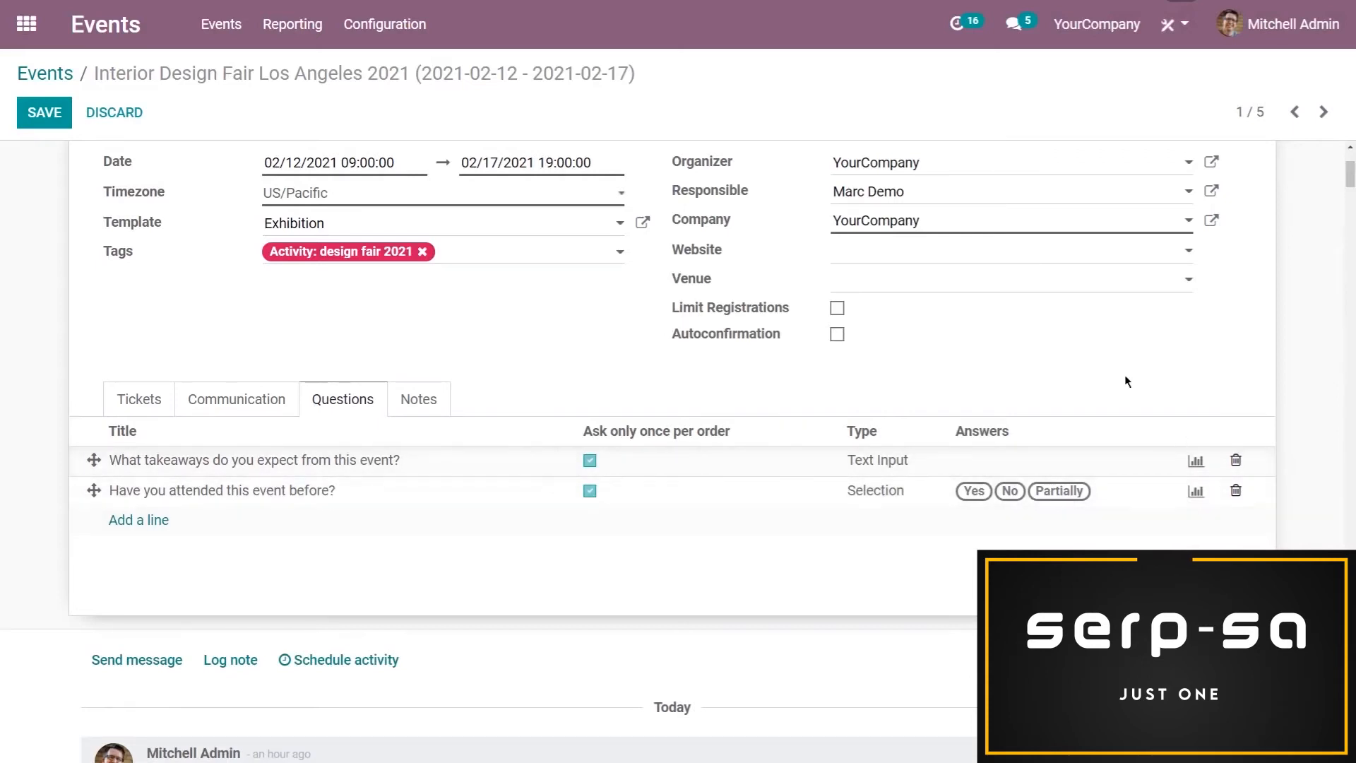
scroll(263, 298, "up", 3)
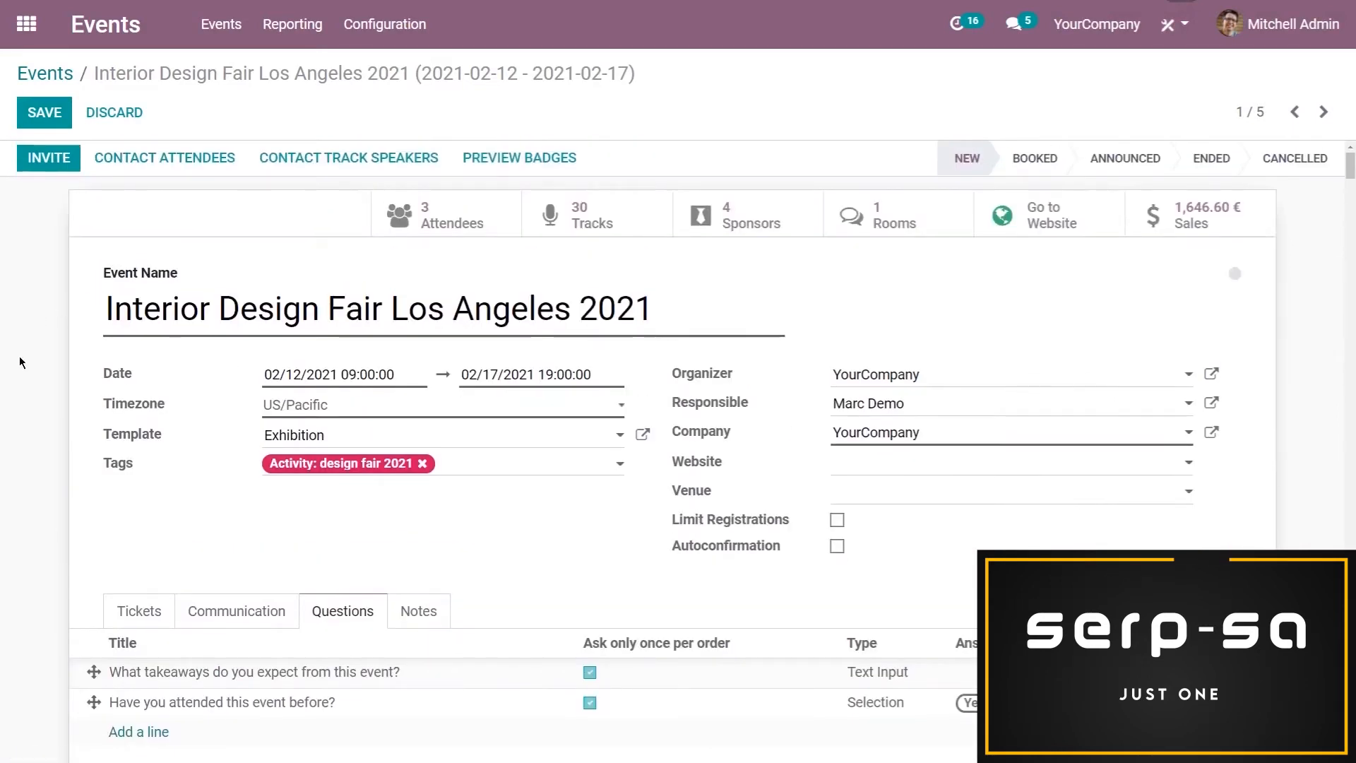
left_click(45, 126)
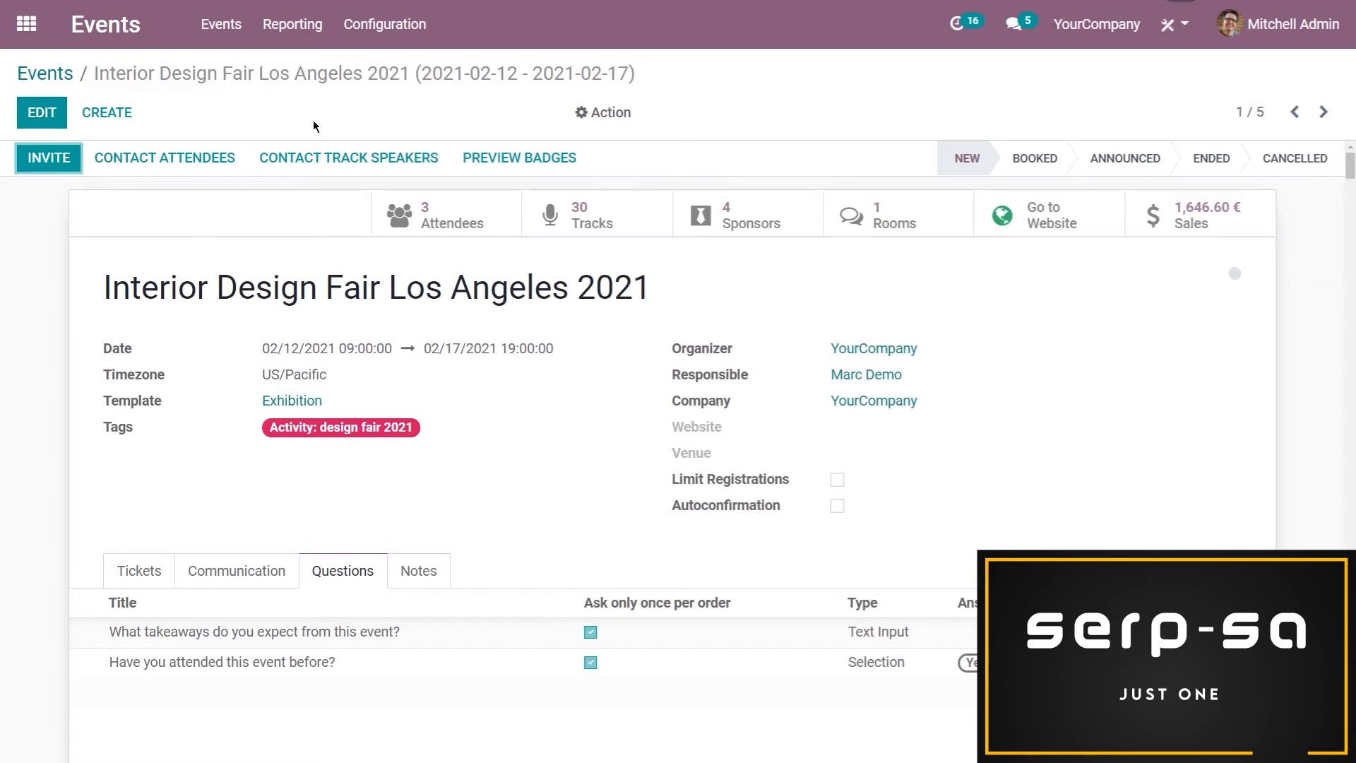
Create a lead generation rule in the Events configuration named "Leads - Design Fair"
left_click(385, 24)
left_click(466, 146)
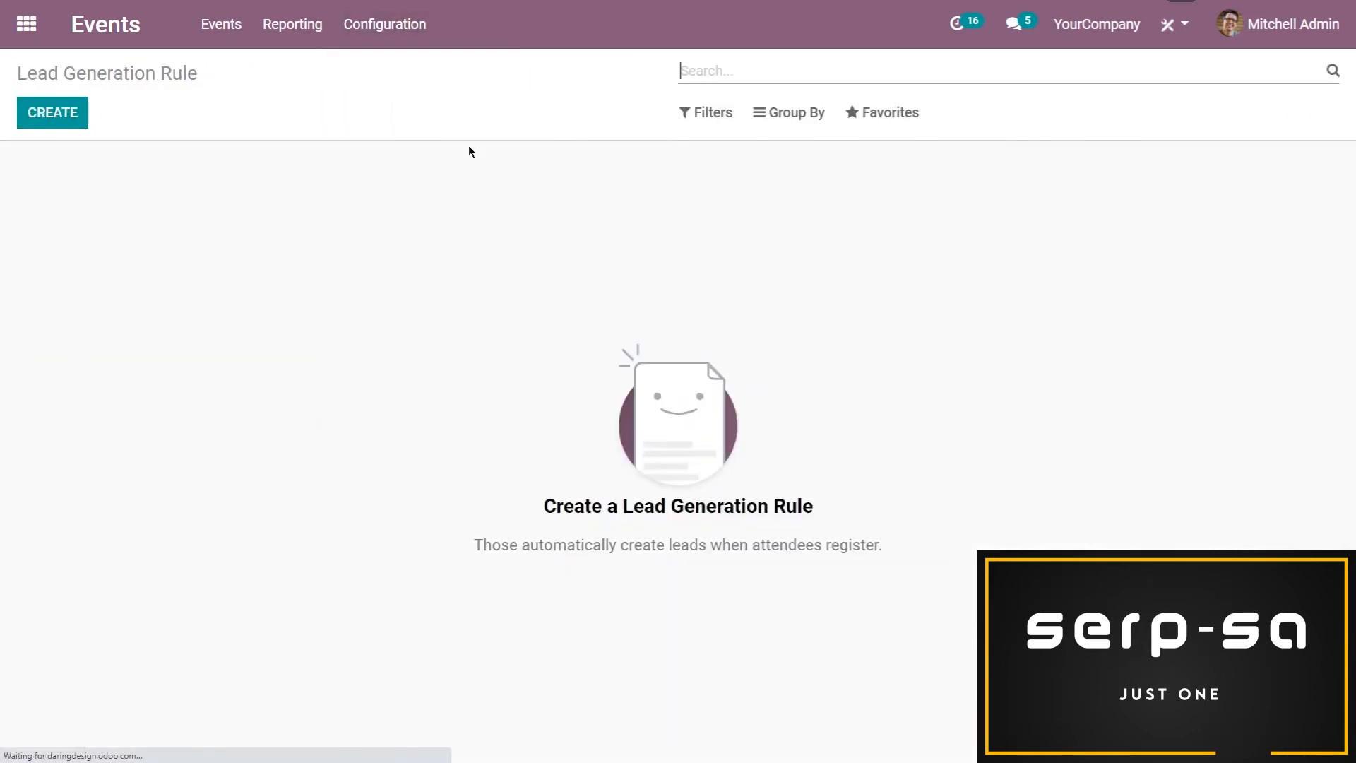
left_click(62, 119)
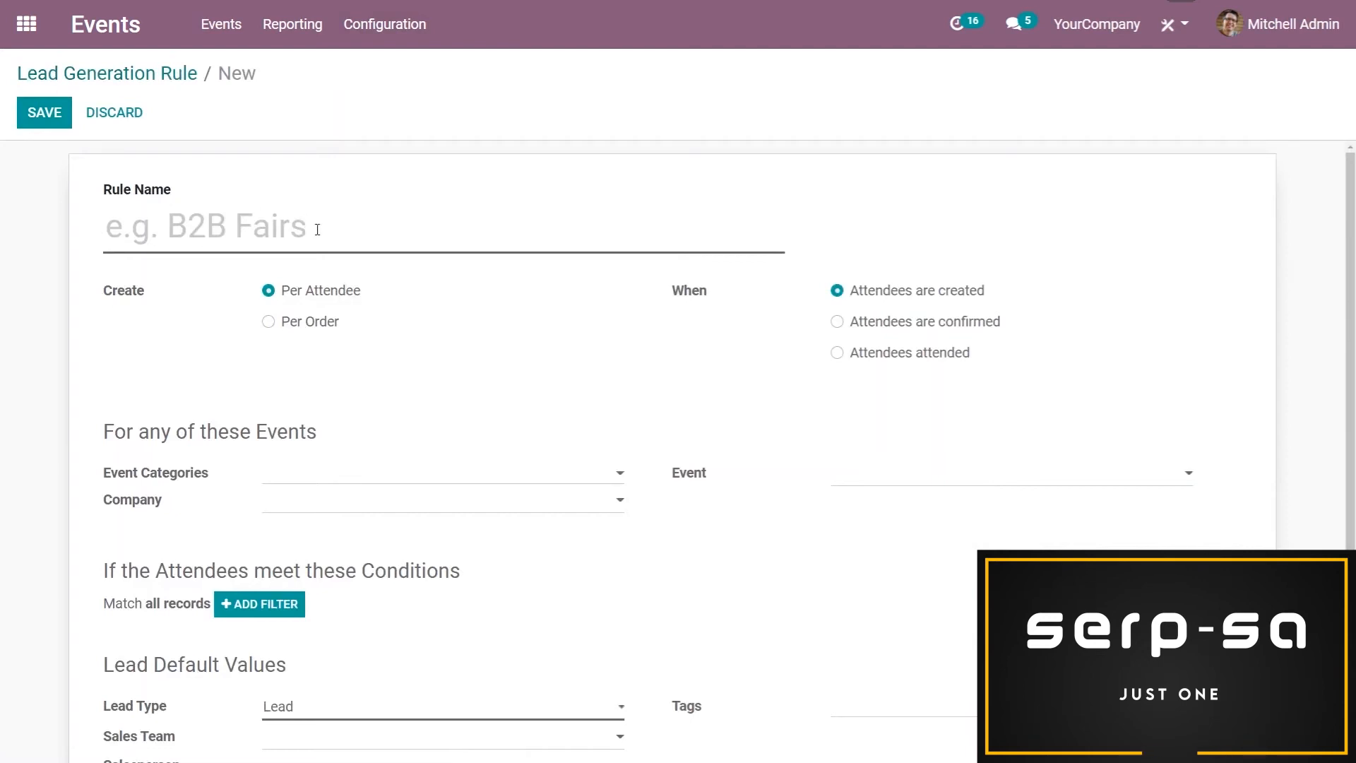
type("Leads - D")
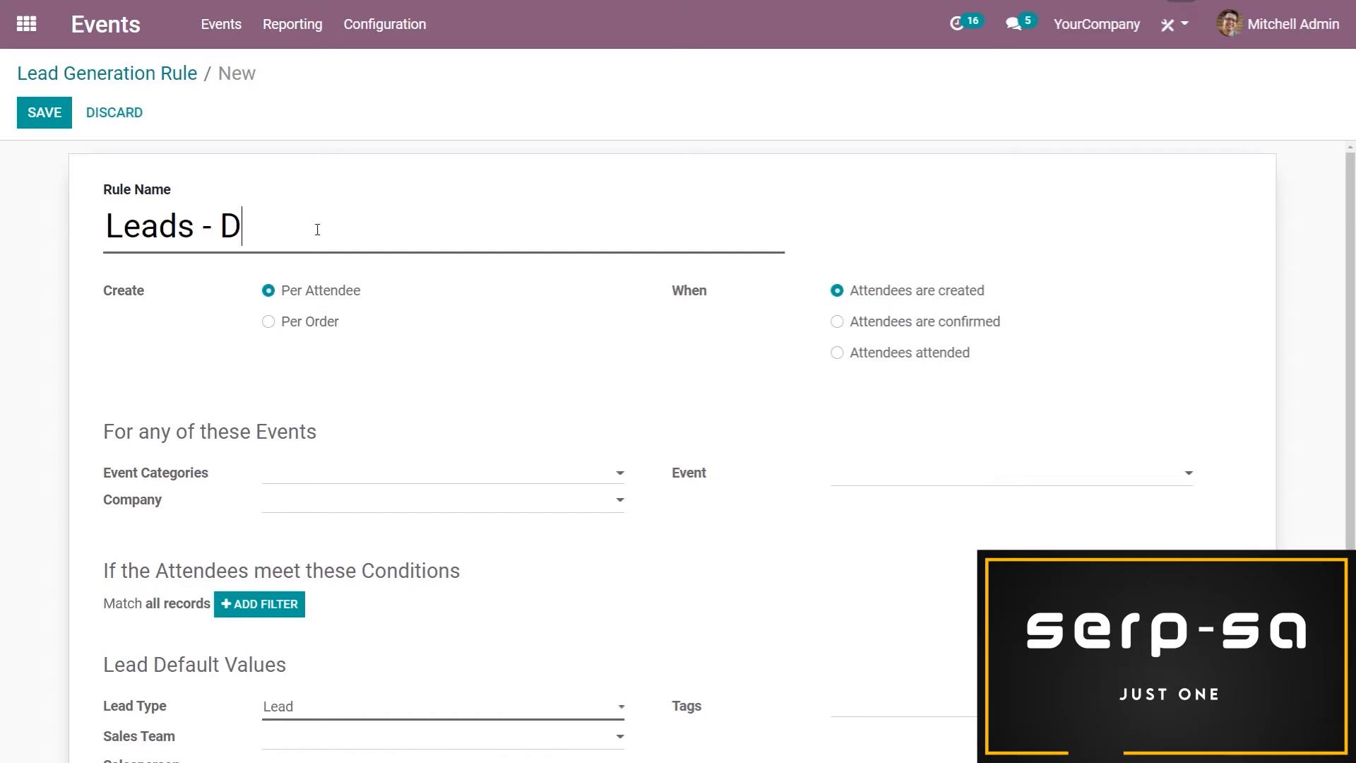
type("esign Fair")
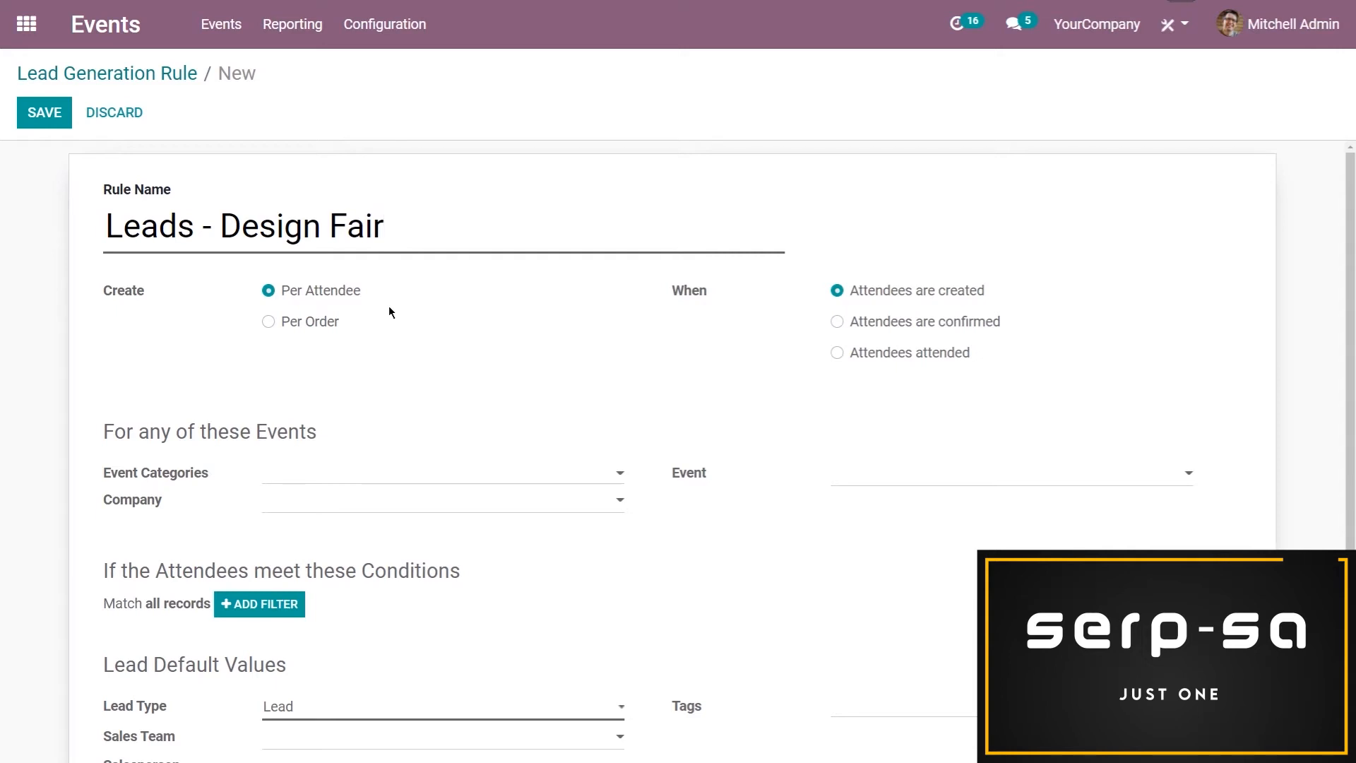
Make the rule apply when attendees attended and limit it to the Interior Design Fair Los Angeles 2021 event
left_click(837, 352)
scroll(777, 402, "down", 1)
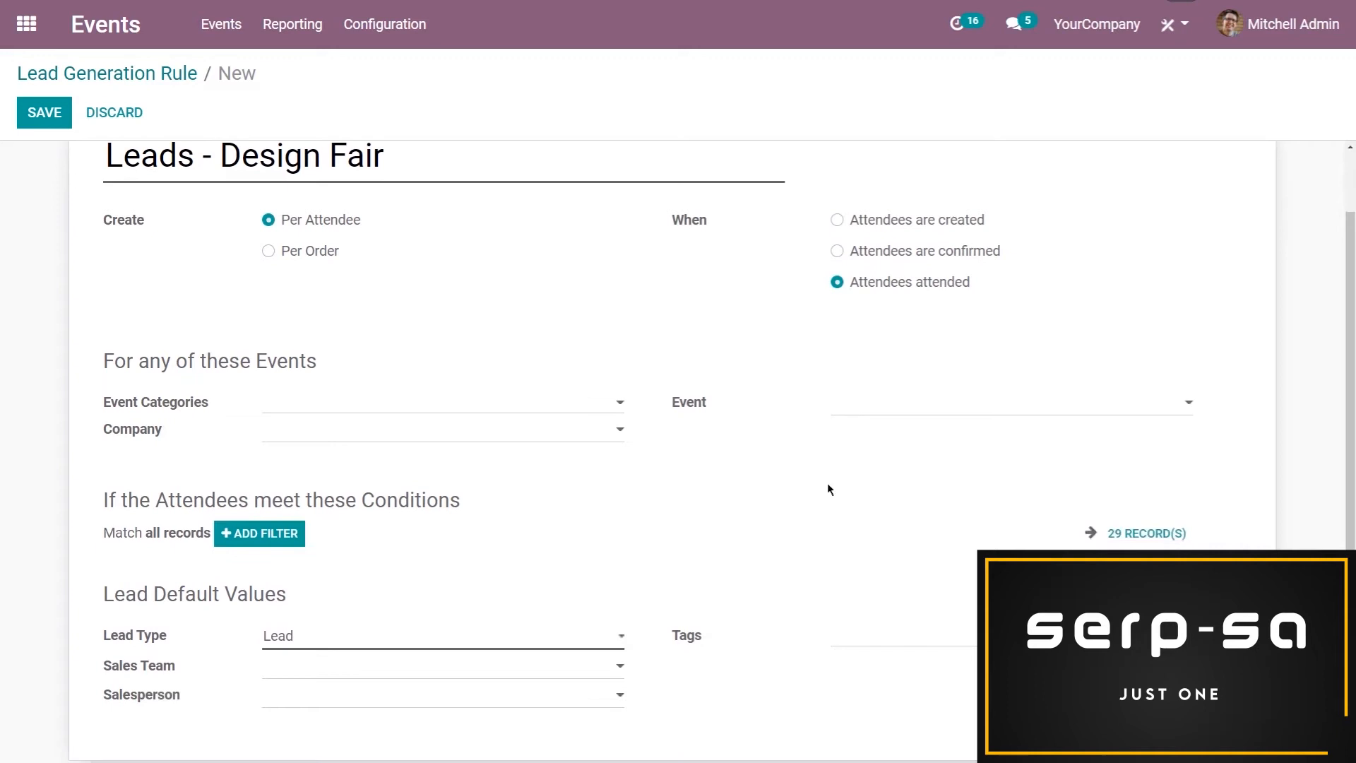
left_click(882, 412)
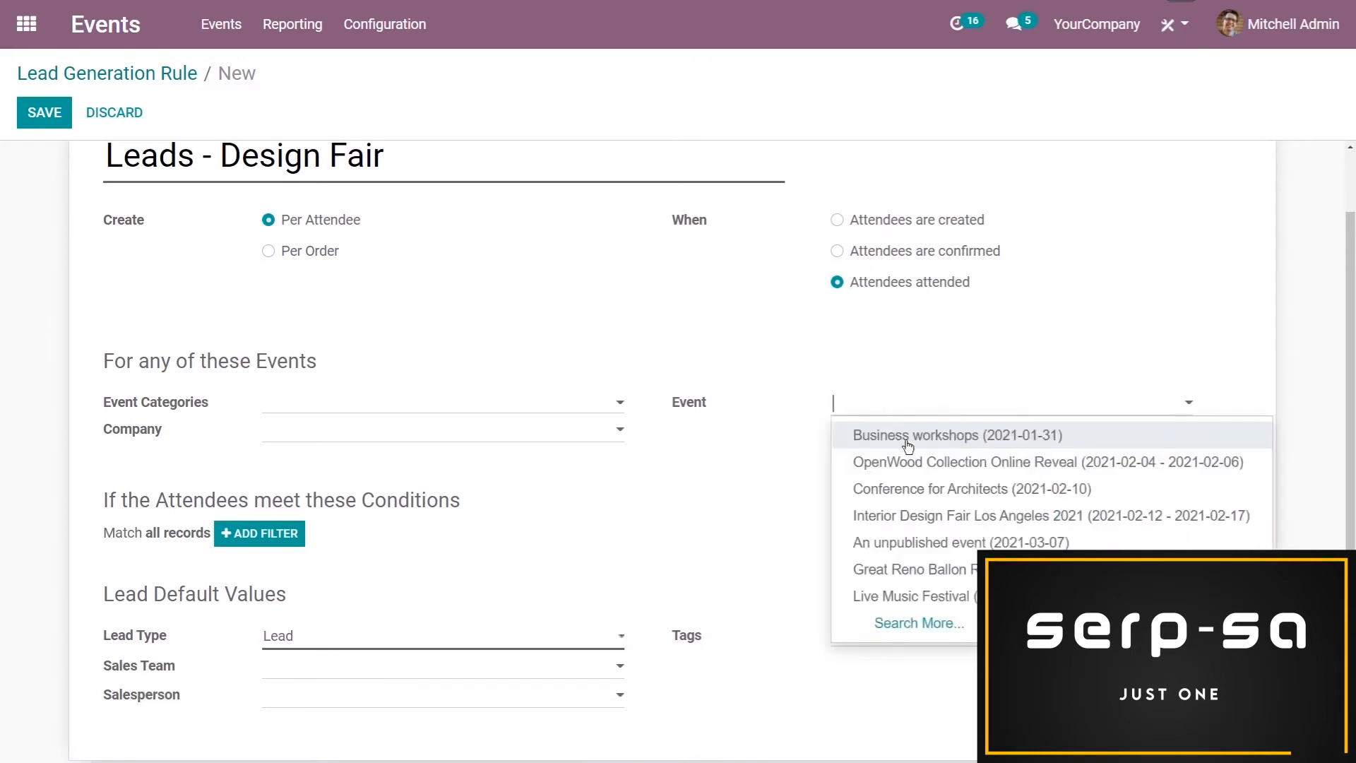
left_click(948, 513)
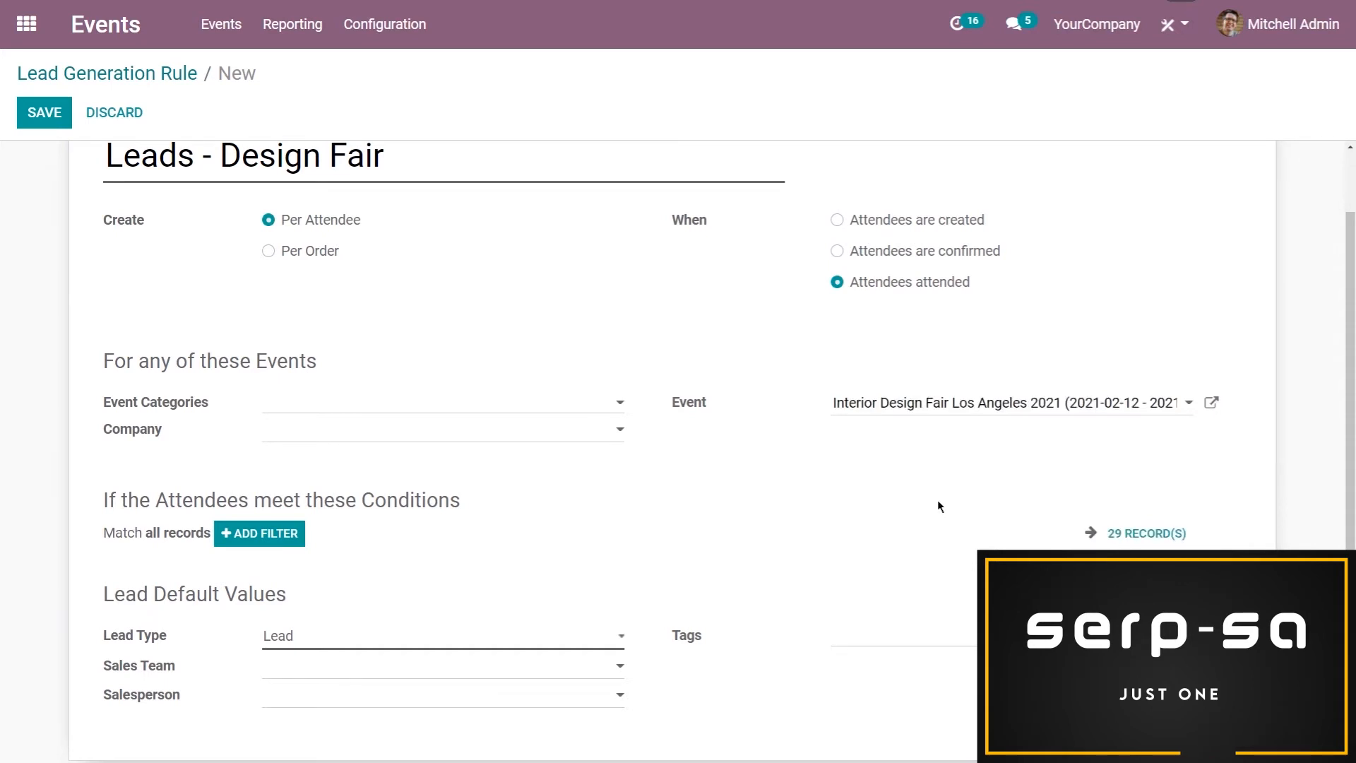
Add an attendee condition to the rule requiring that Email is set
scroll(777, 528, "up", 1)
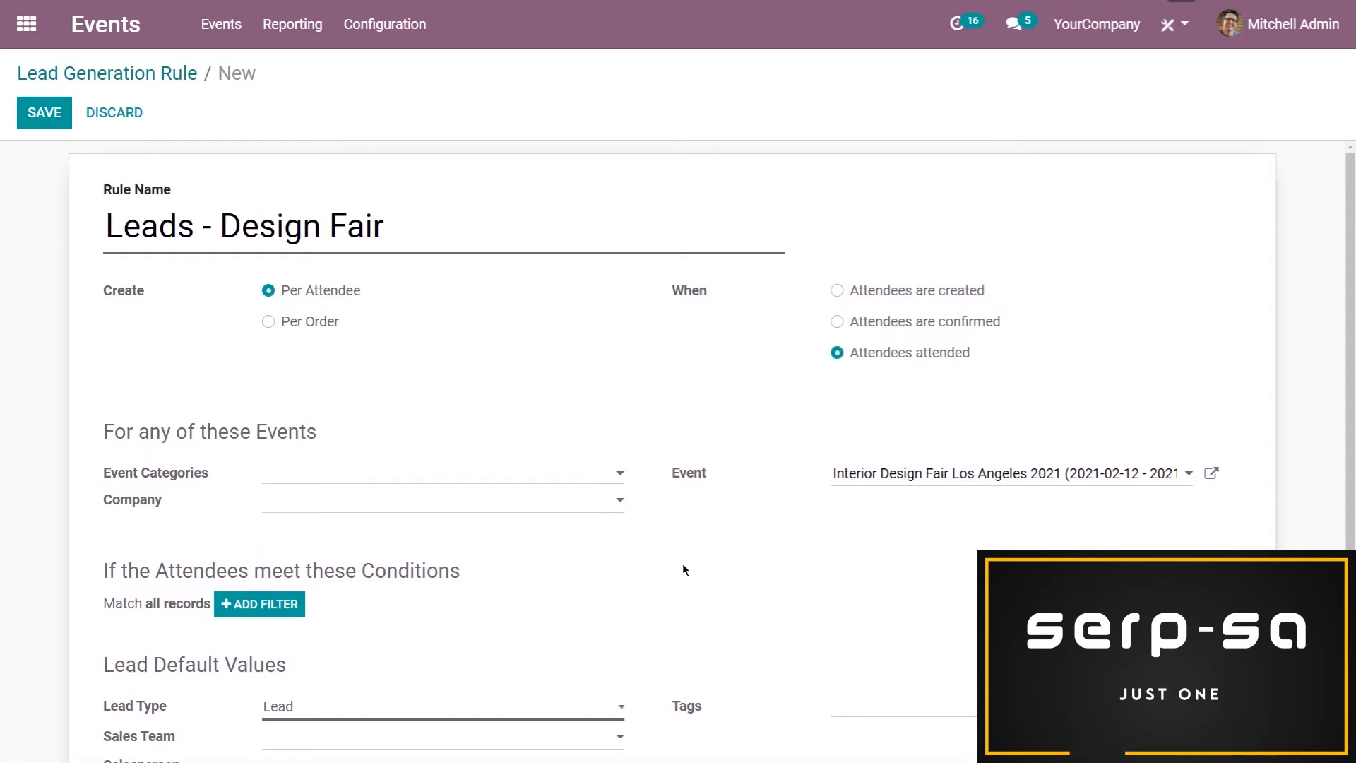
scroll(682, 562, "down", 1)
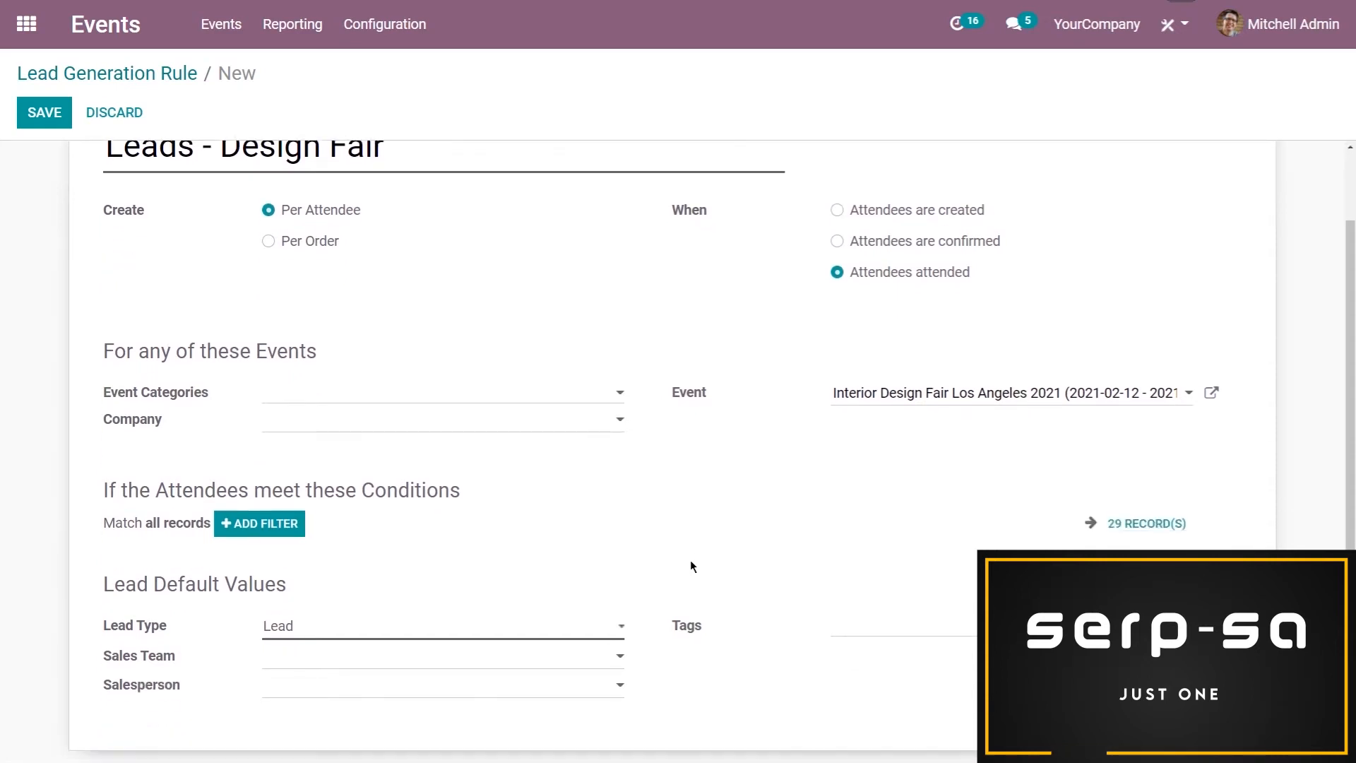
left_click(290, 534)
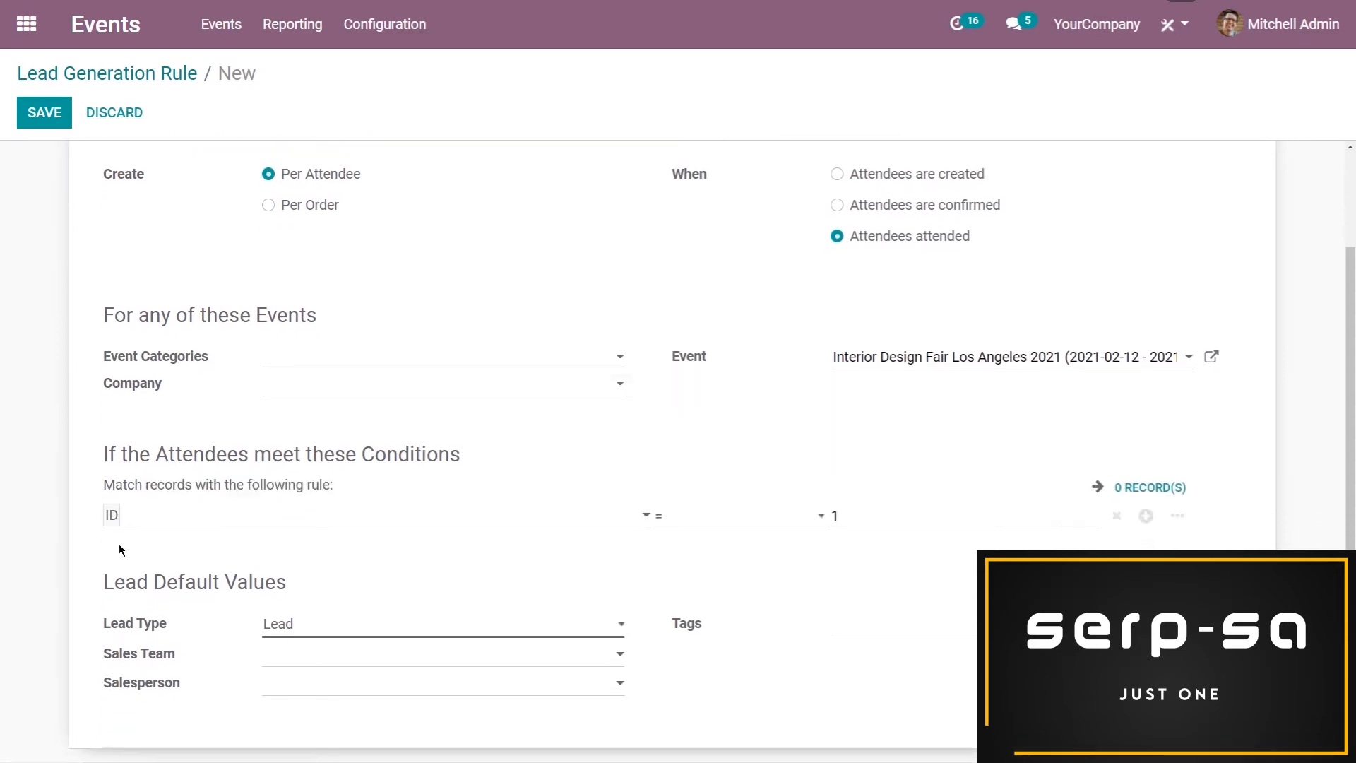
left_click(159, 520)
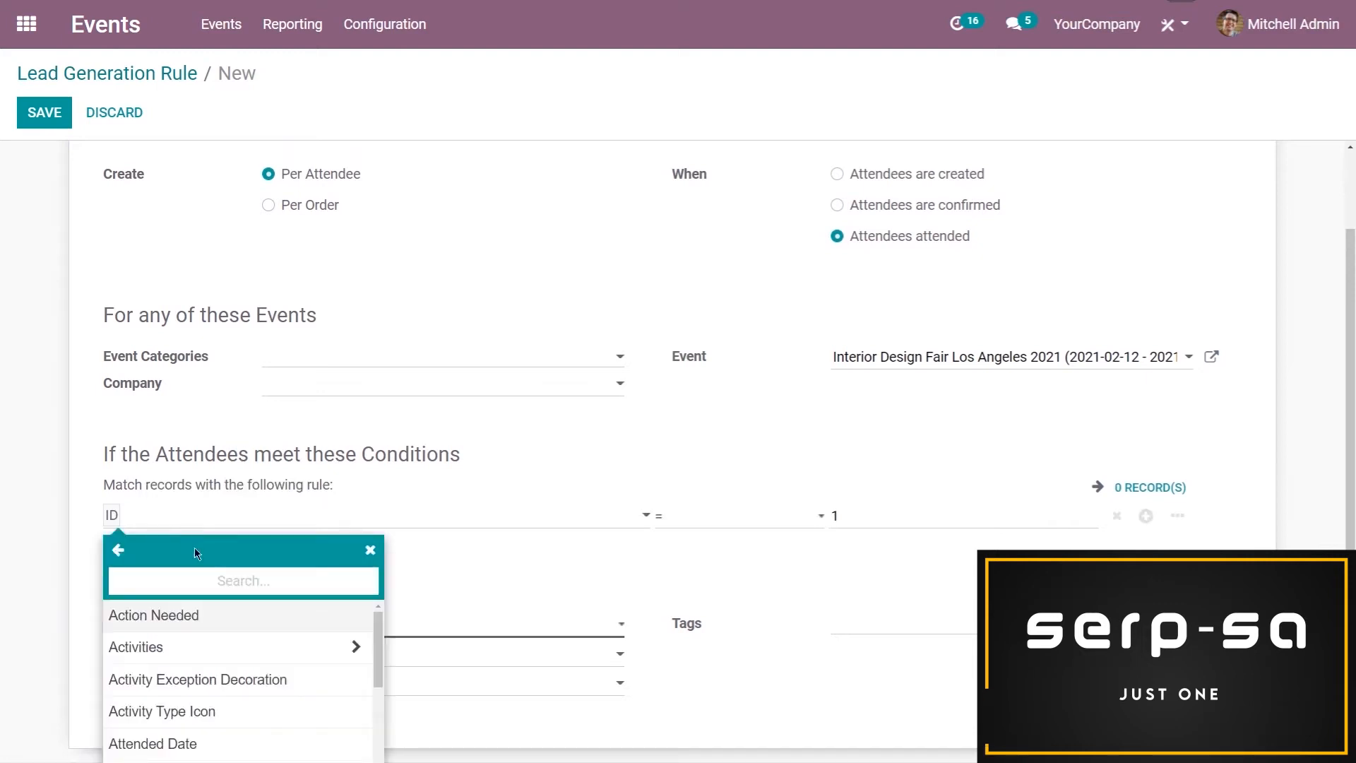
type("ema")
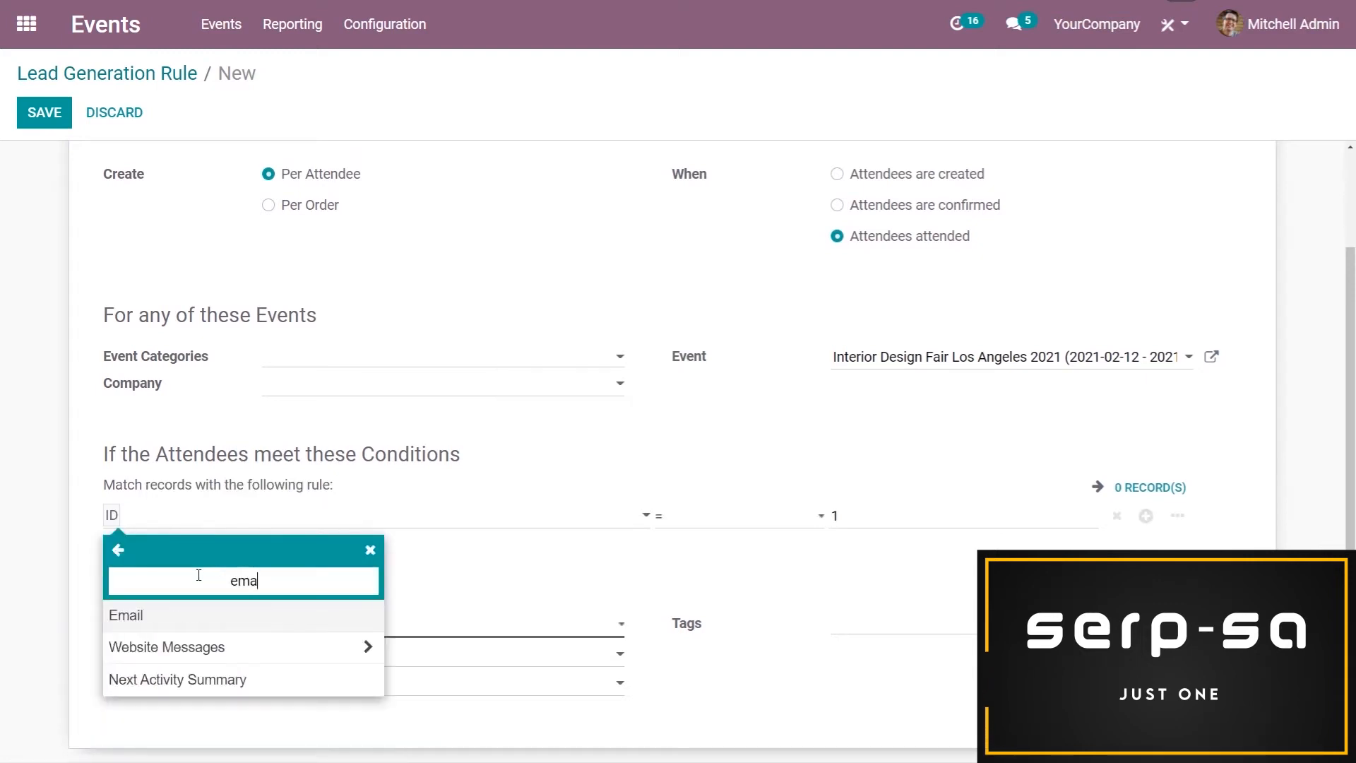
left_click(205, 621)
left_click(700, 534)
left_click(713, 609)
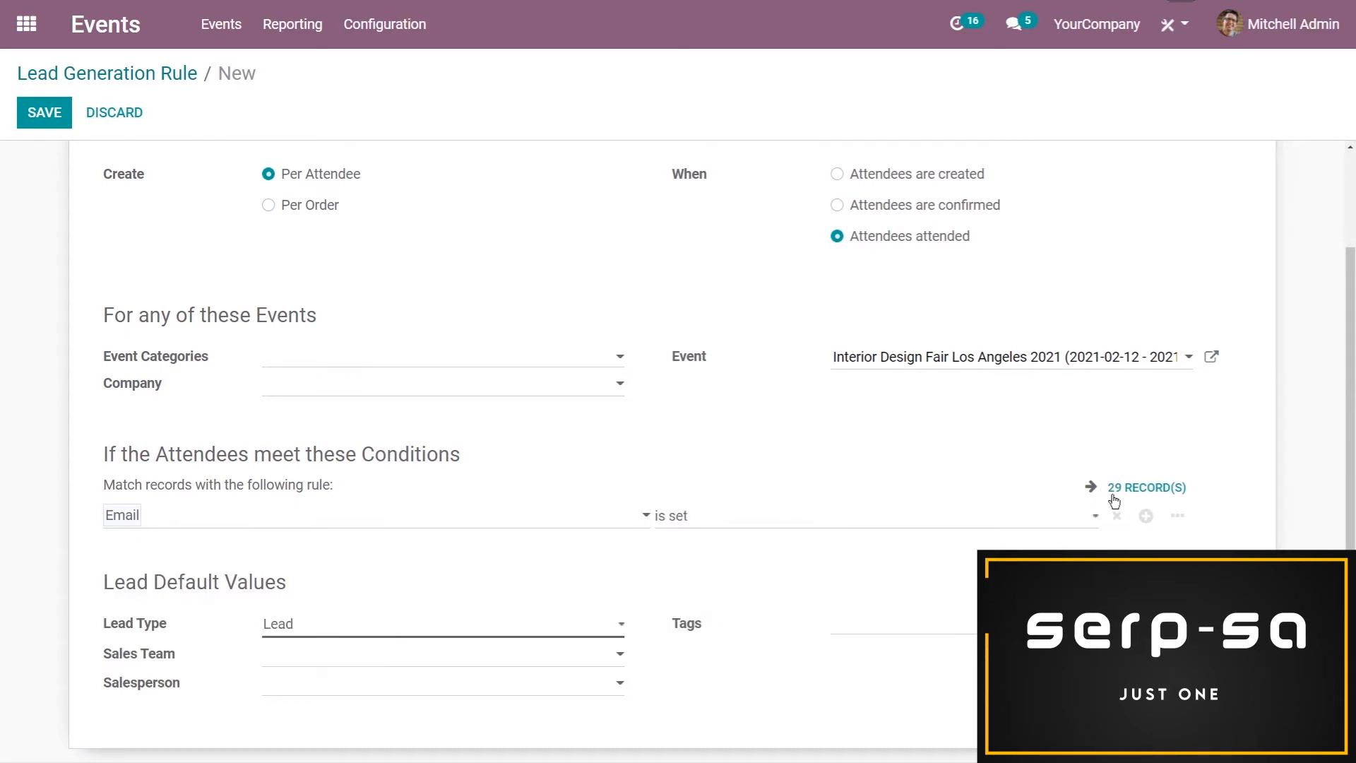
Set the rule's default lead type to Lead and its sales team to America
scroll(442, 639, "up", 2)
scroll(442, 638, "down", 2)
left_click(317, 625)
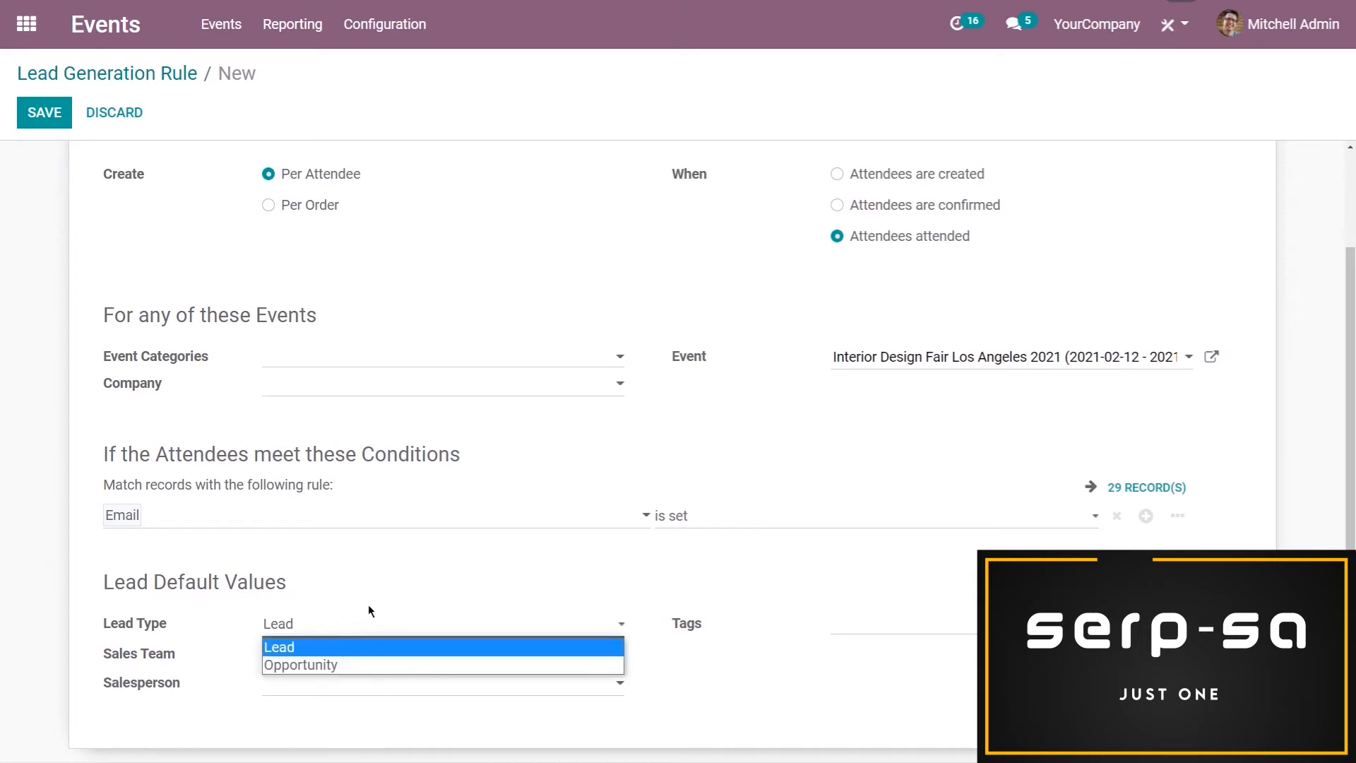
left_click(282, 644)
left_click(270, 653)
left_click(304, 601)
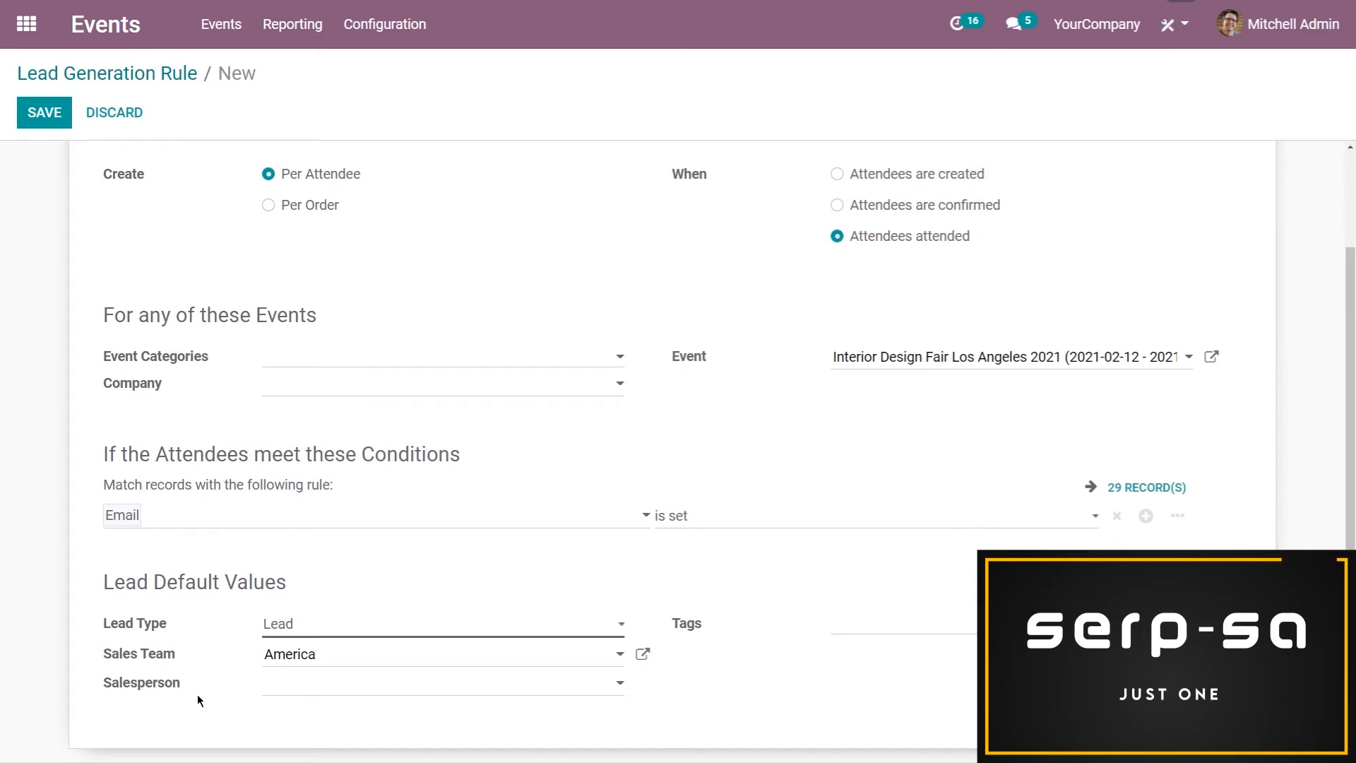
Tag the generated leads with "Design Fair 2021" and save the lead generation rule
mouse_move(132, 684)
left_click(919, 626)
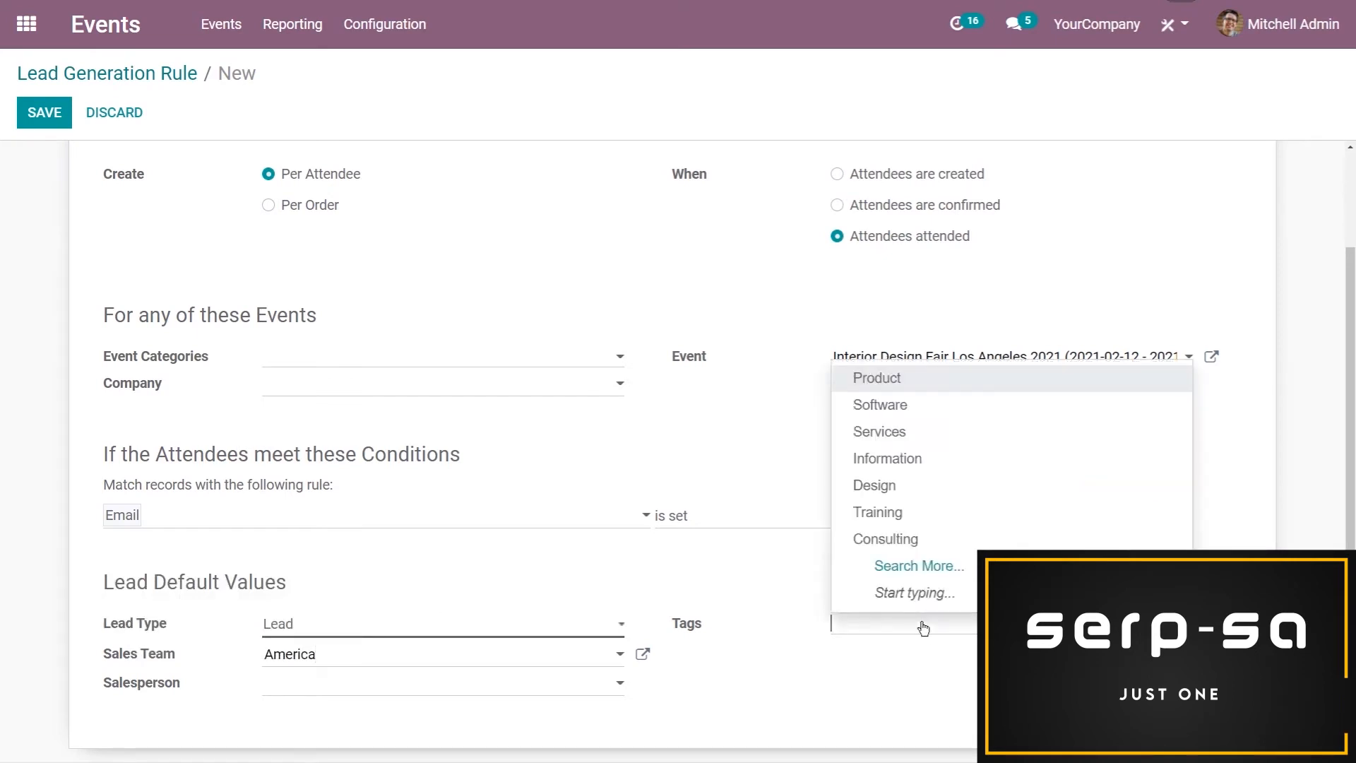
type("de")
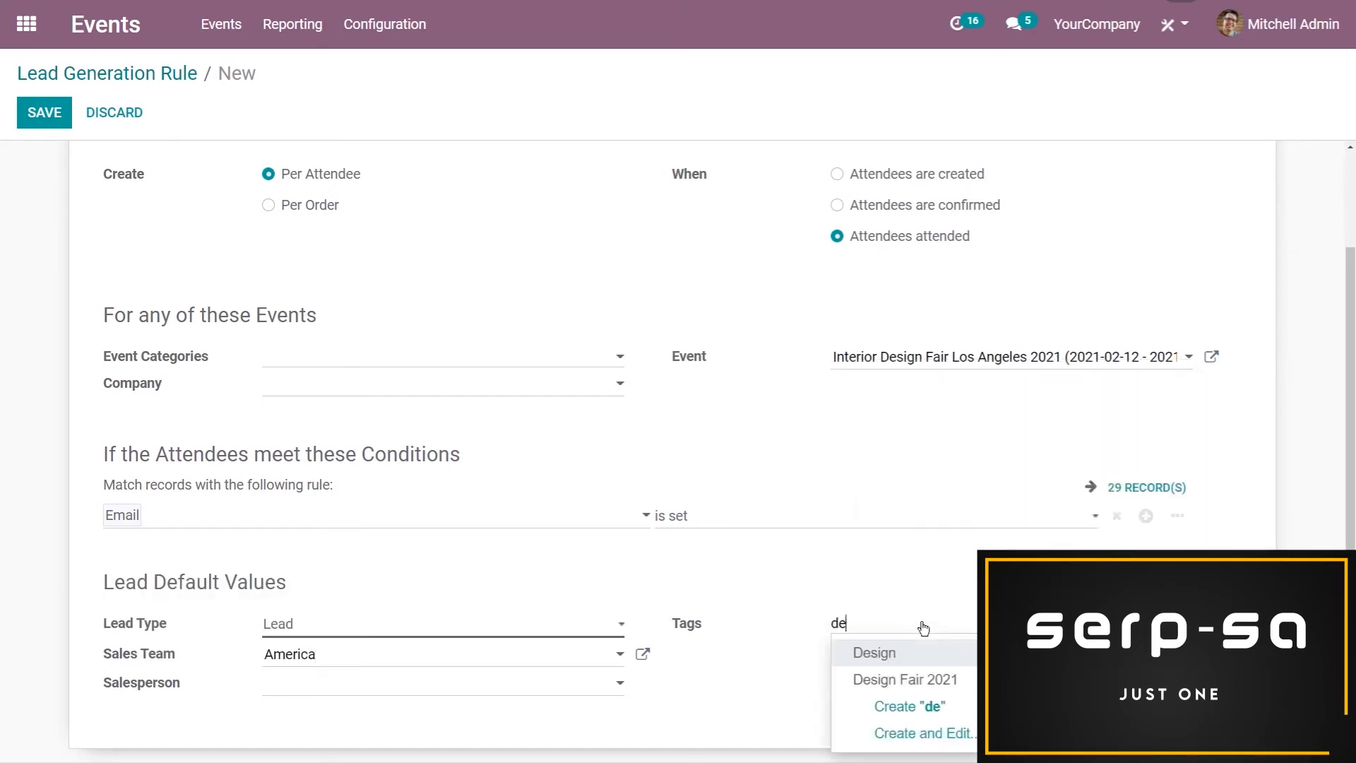
left_click(938, 677)
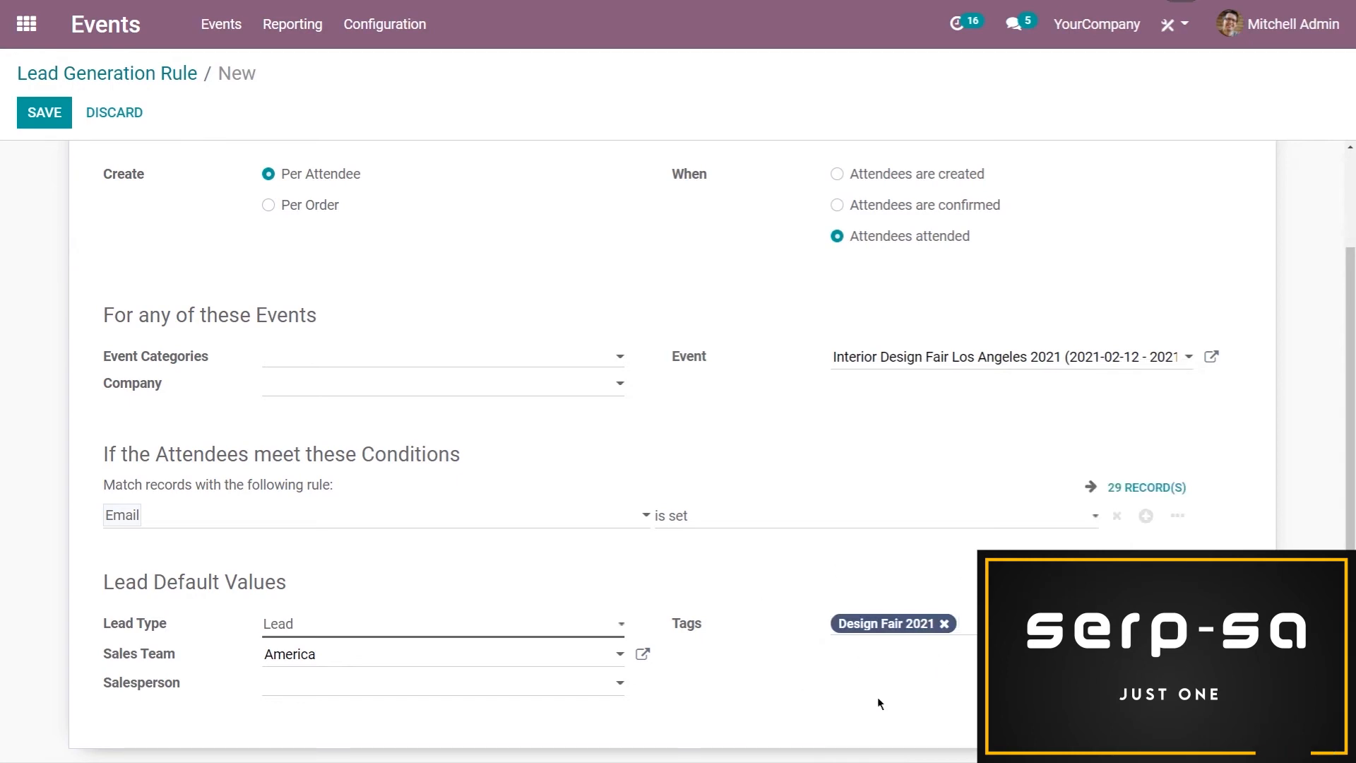
scroll(702, 609, "up", 3)
left_click(43, 122)
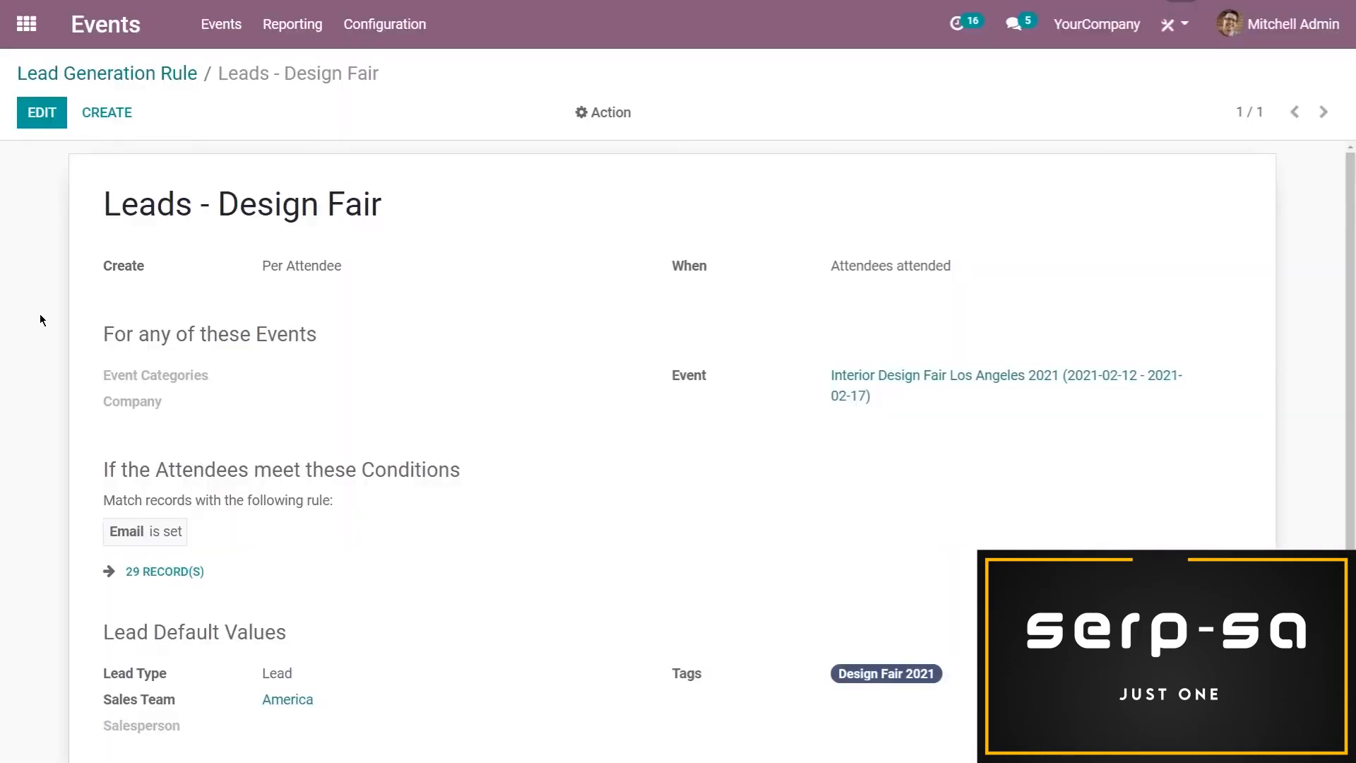
Switch to Social Marketing and start a new campaign named "Interior Design Fair 2021"
left_click(26, 24)
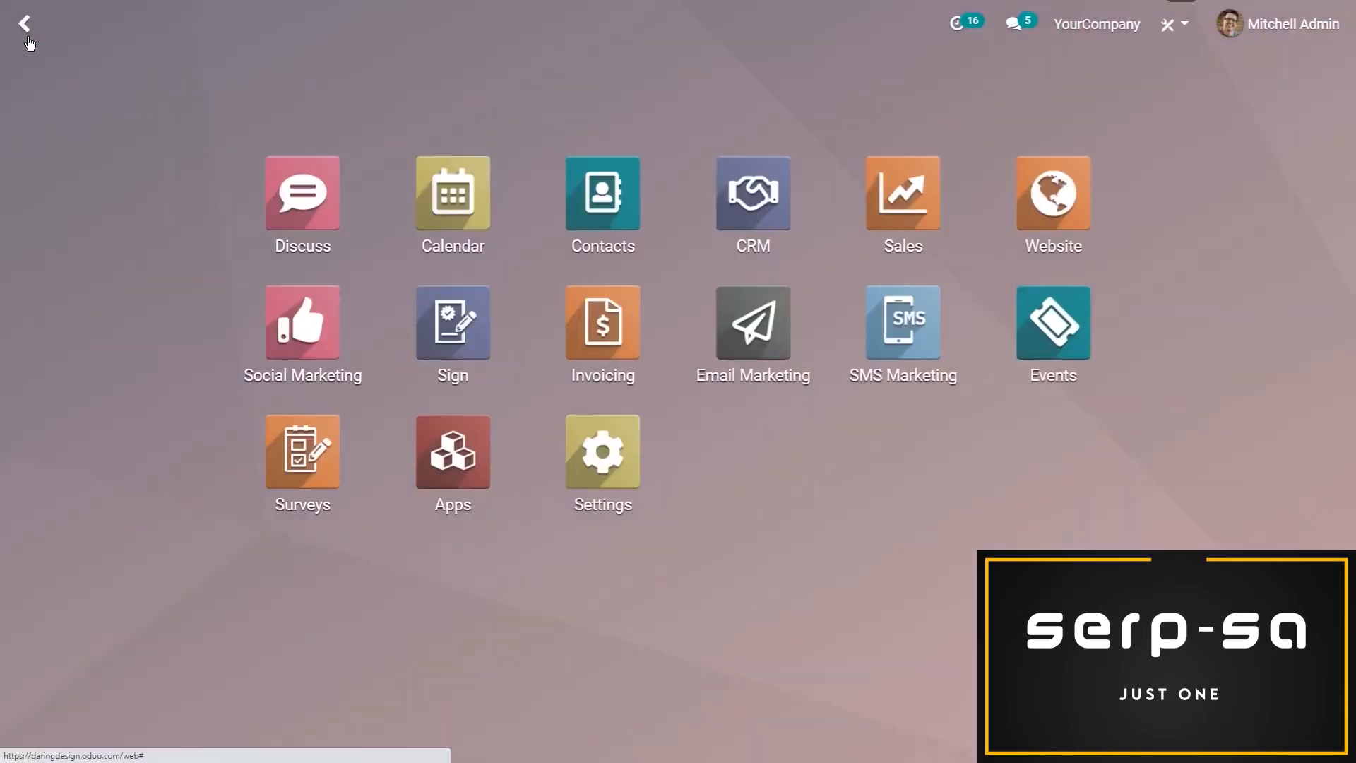
left_click(295, 323)
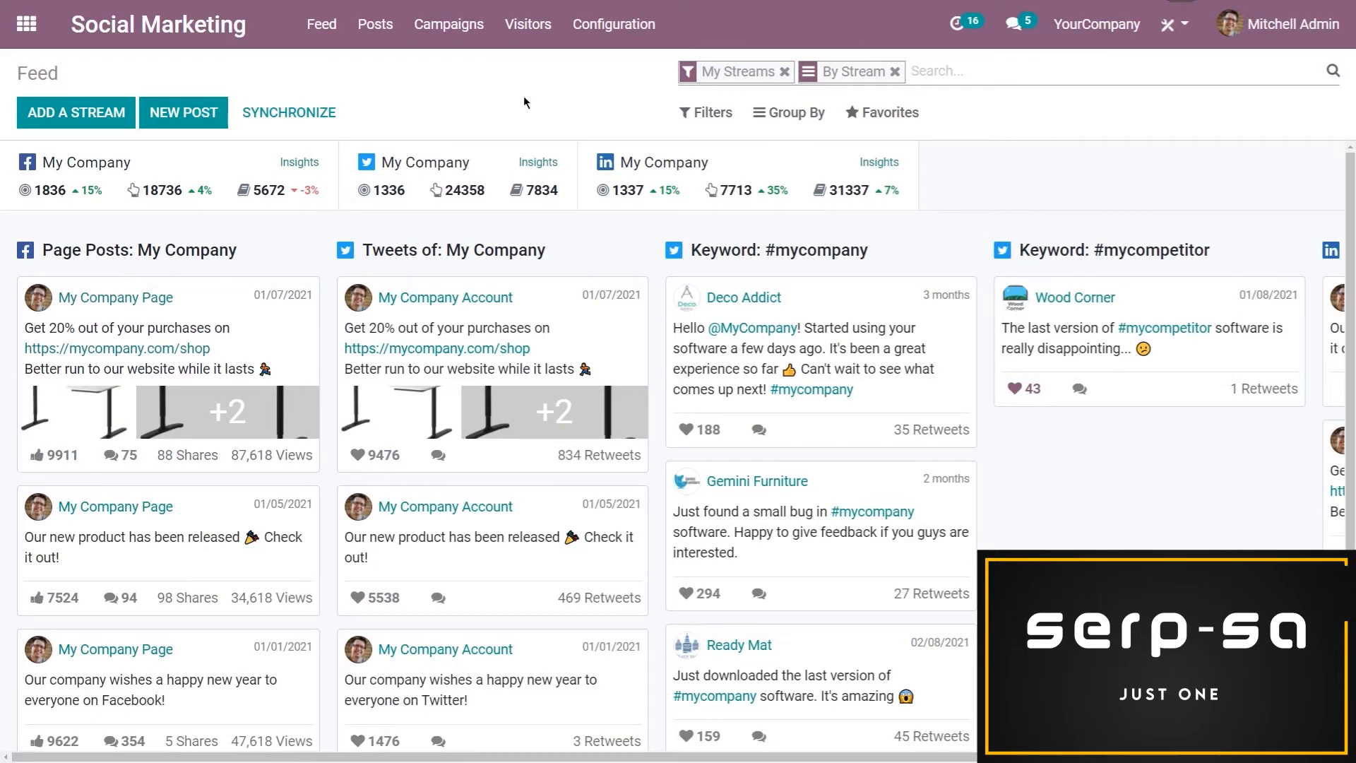
left_click(450, 41)
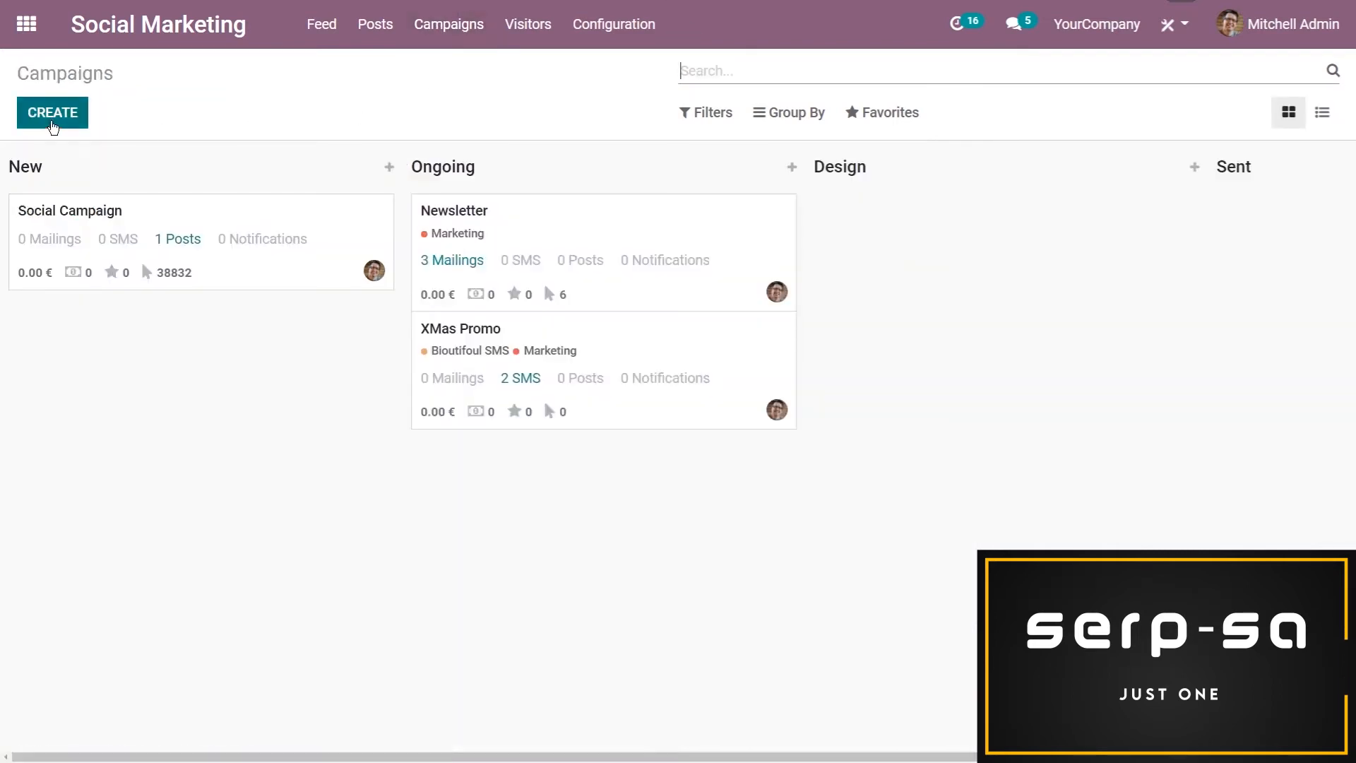
left_click(53, 126)
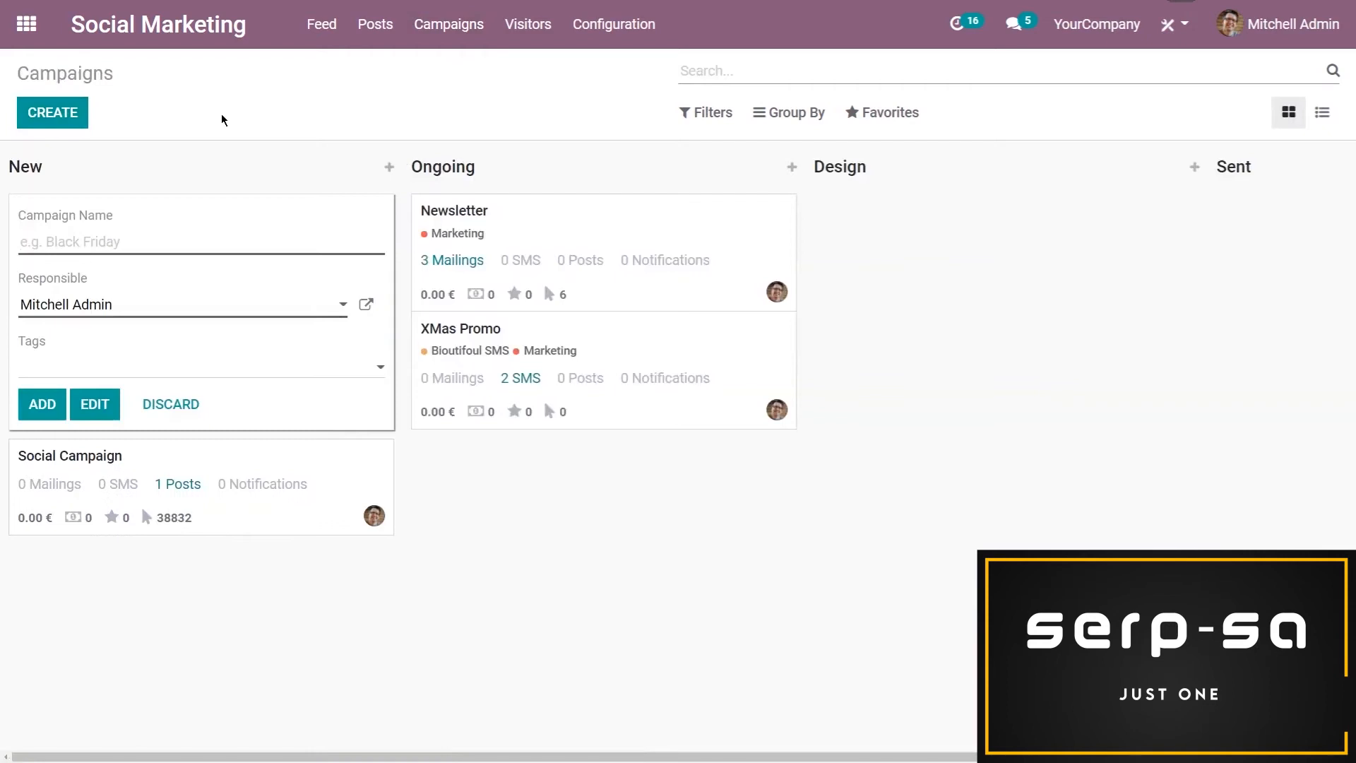
type("In")
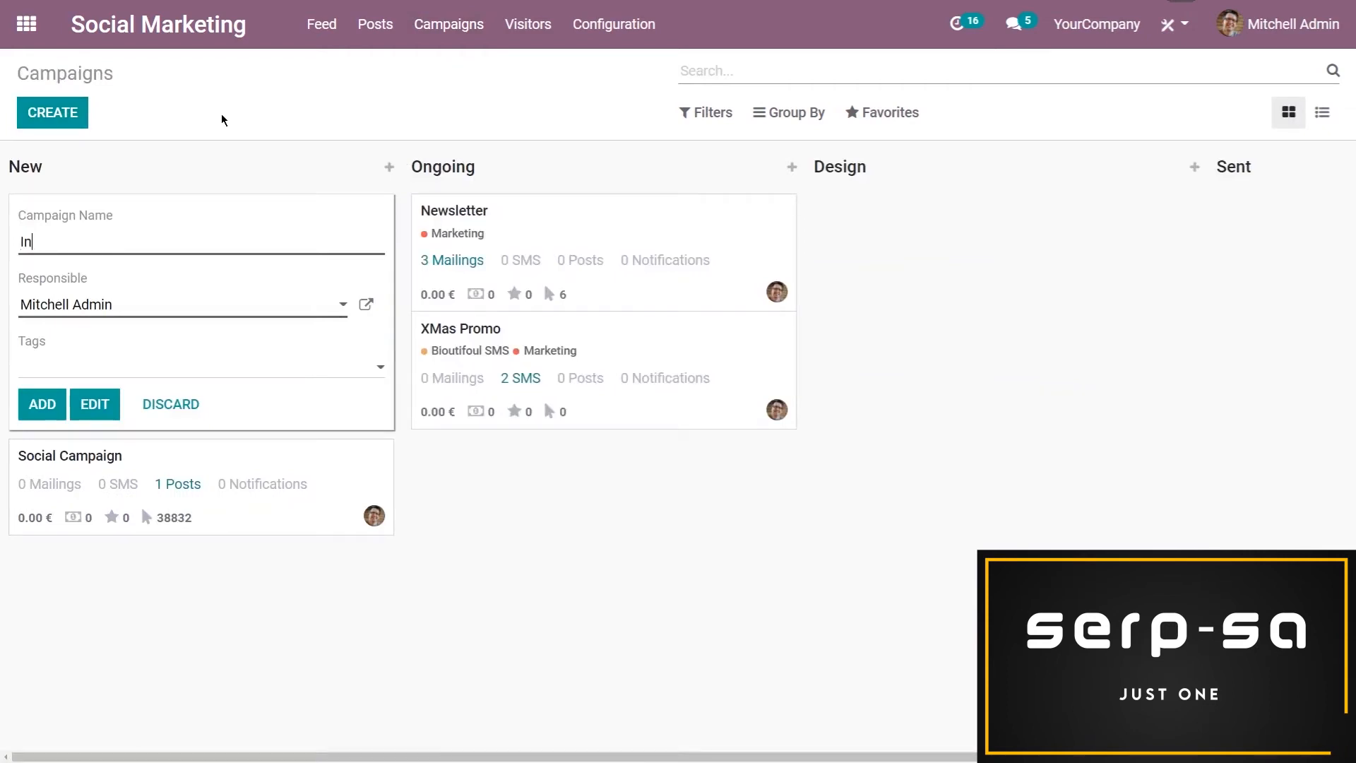
type("terior Desig")
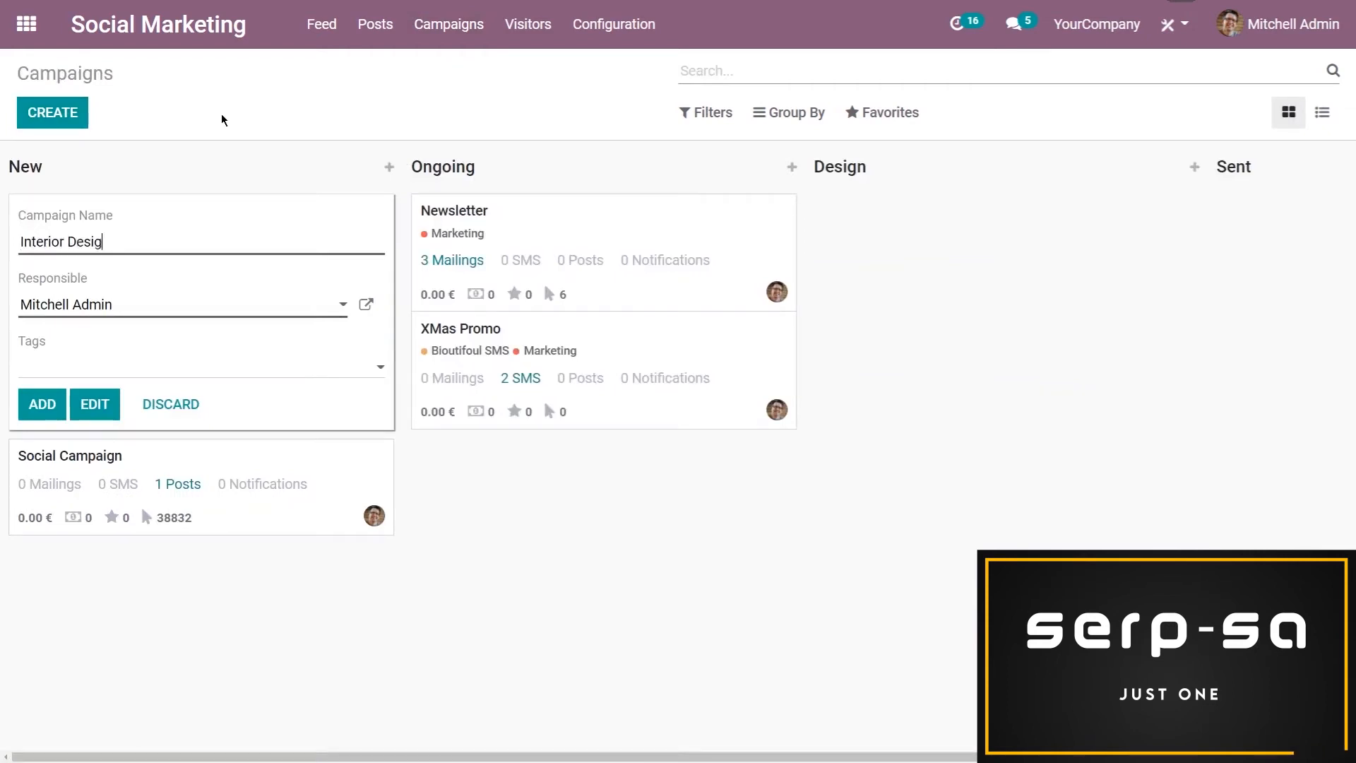
type("n Fair 2021")
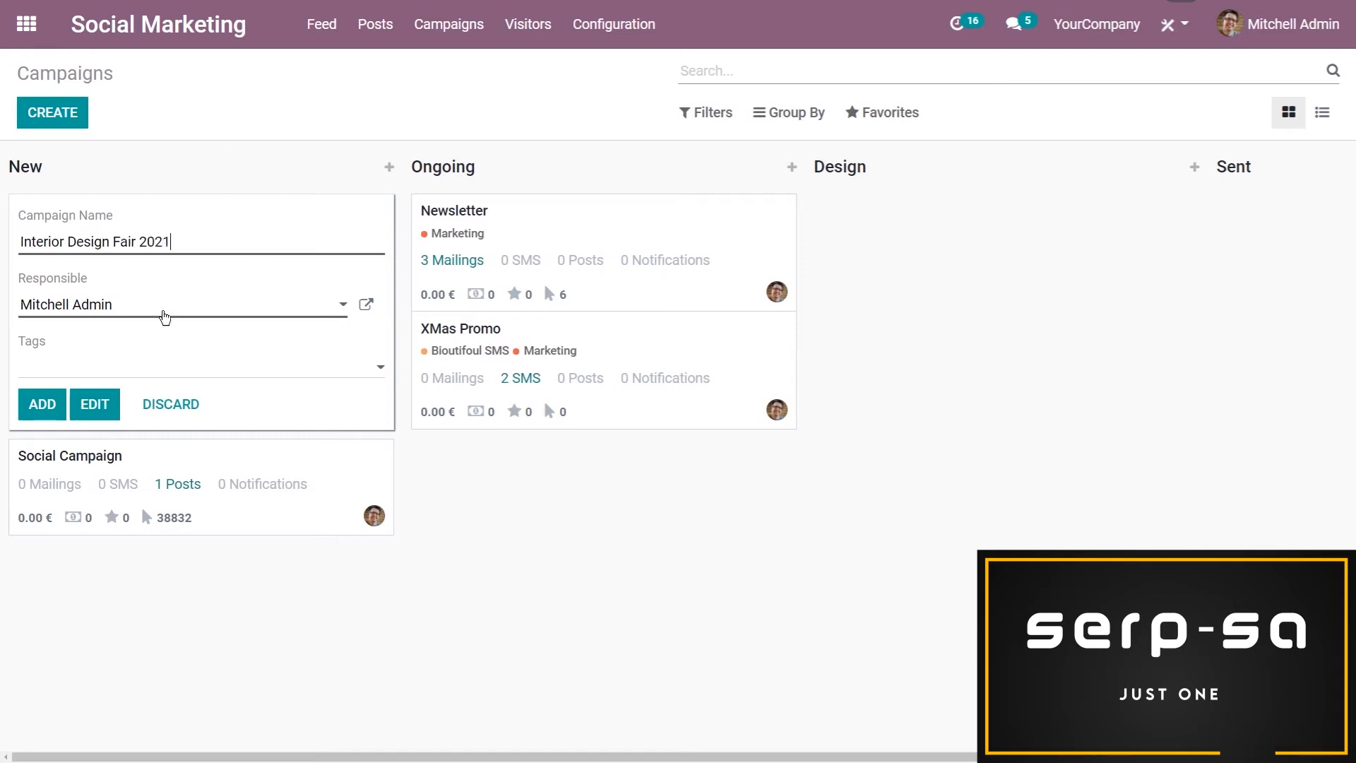
Tag the new campaign with Annual and Events, then add it and open its record
left_click(156, 374)
left_click(128, 400)
left_click(166, 367)
left_click(151, 421)
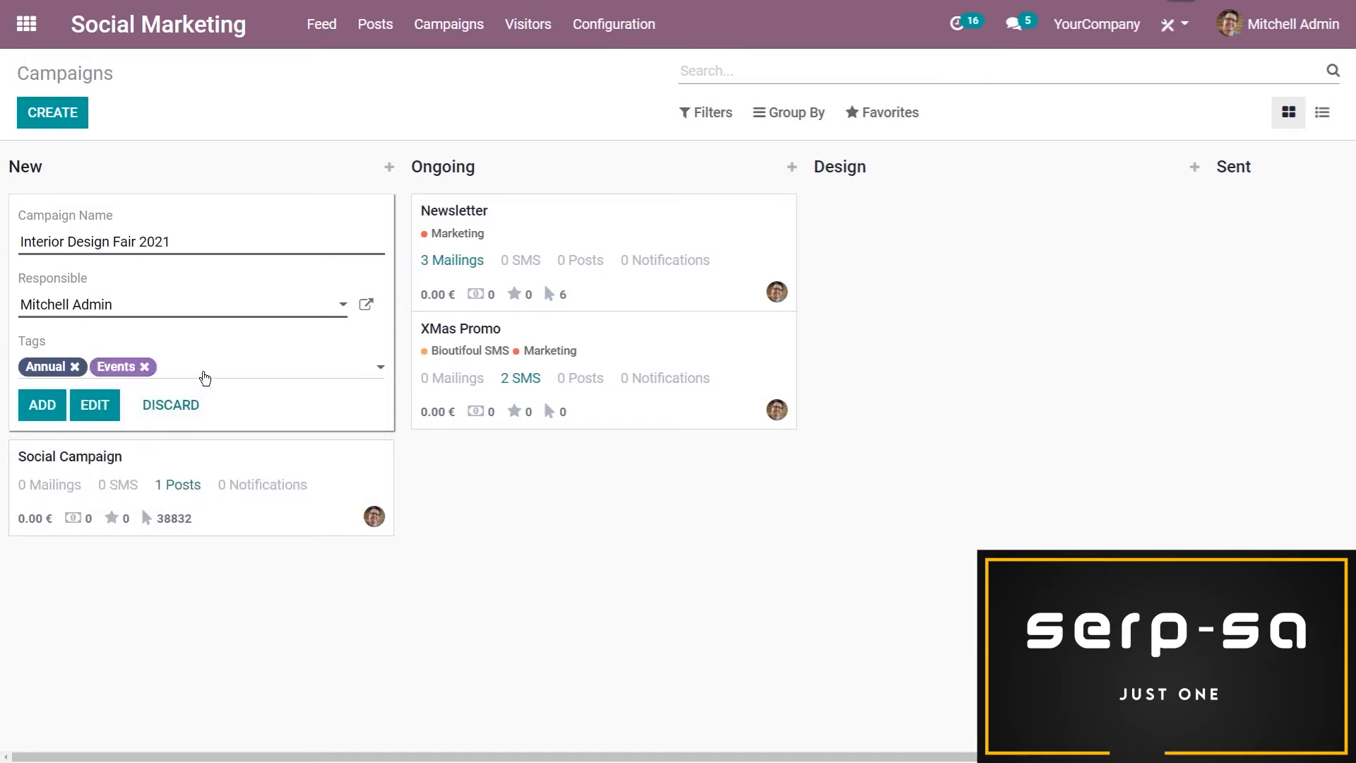
type("NEw")
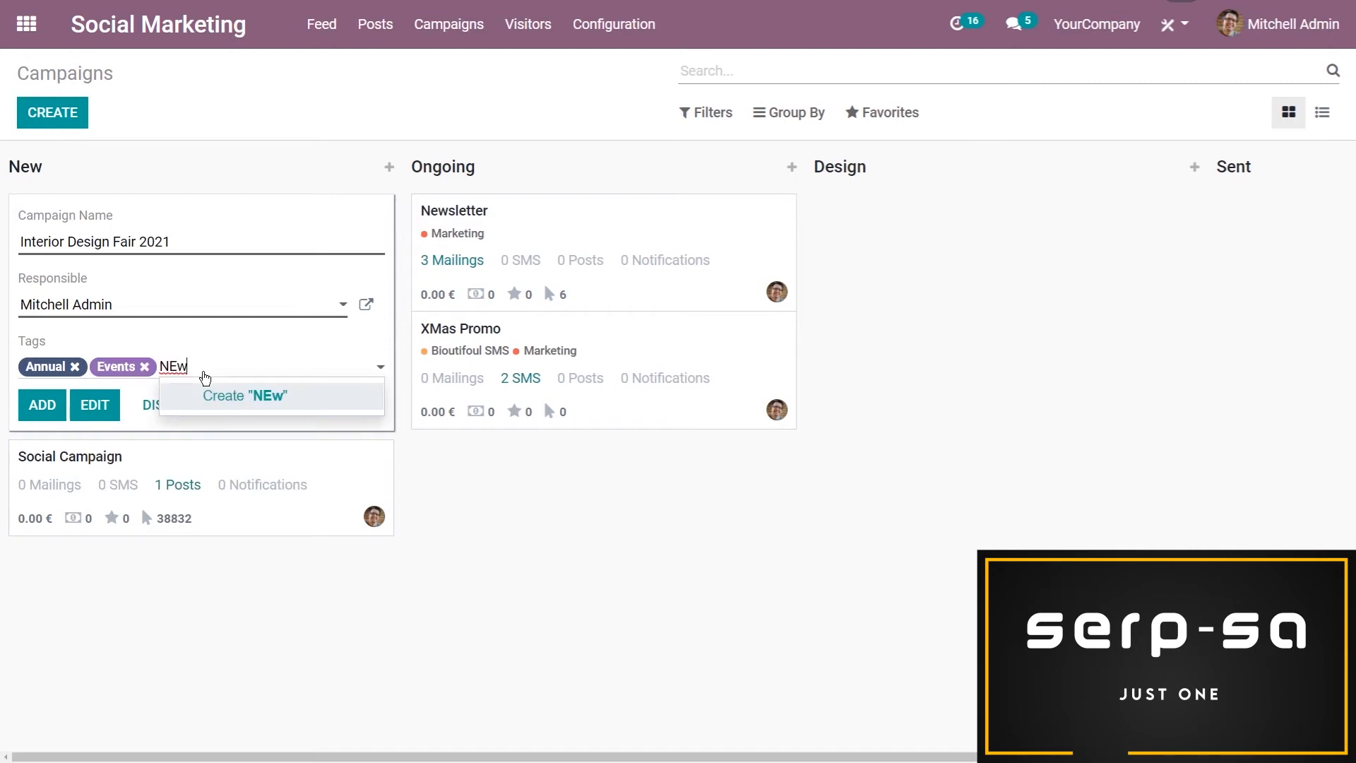
key("BackSpace")
key("BackSpace")
key("BackSpace")
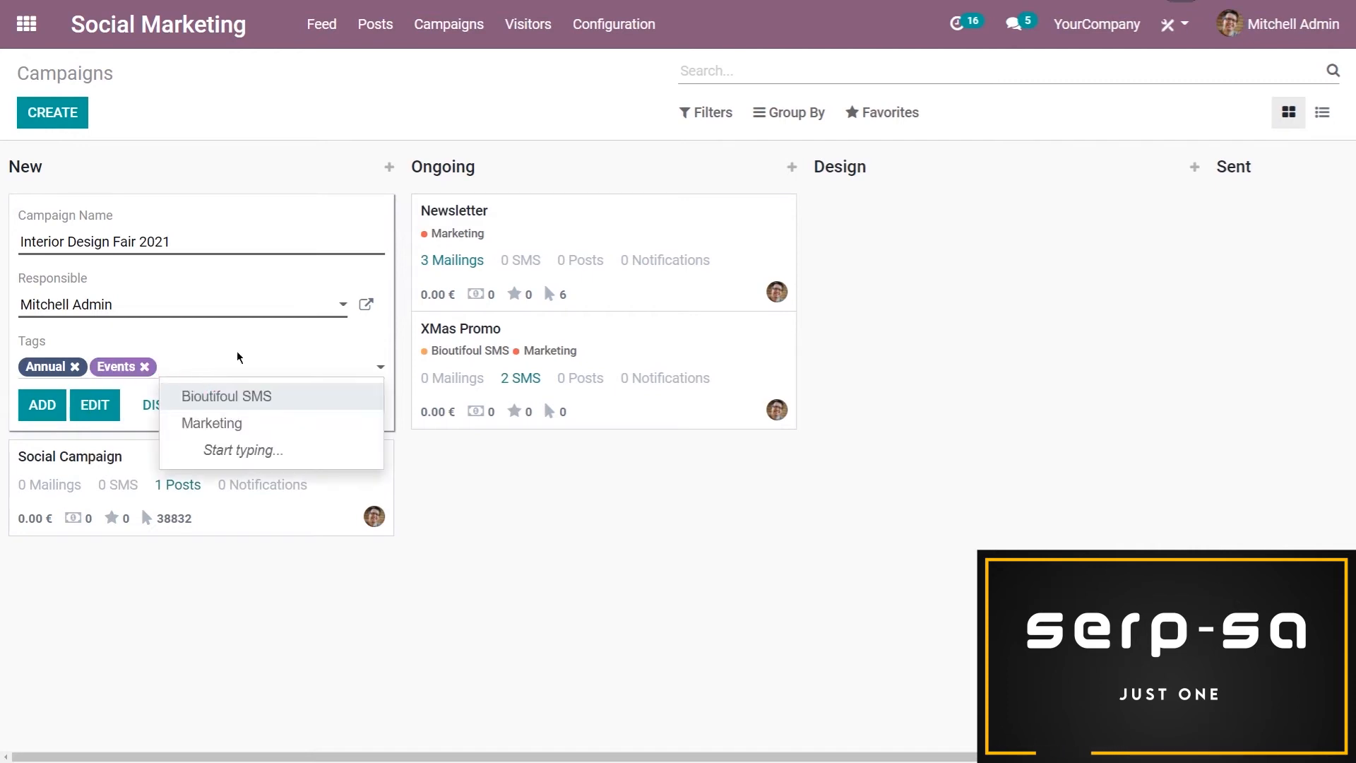
left_click(50, 404)
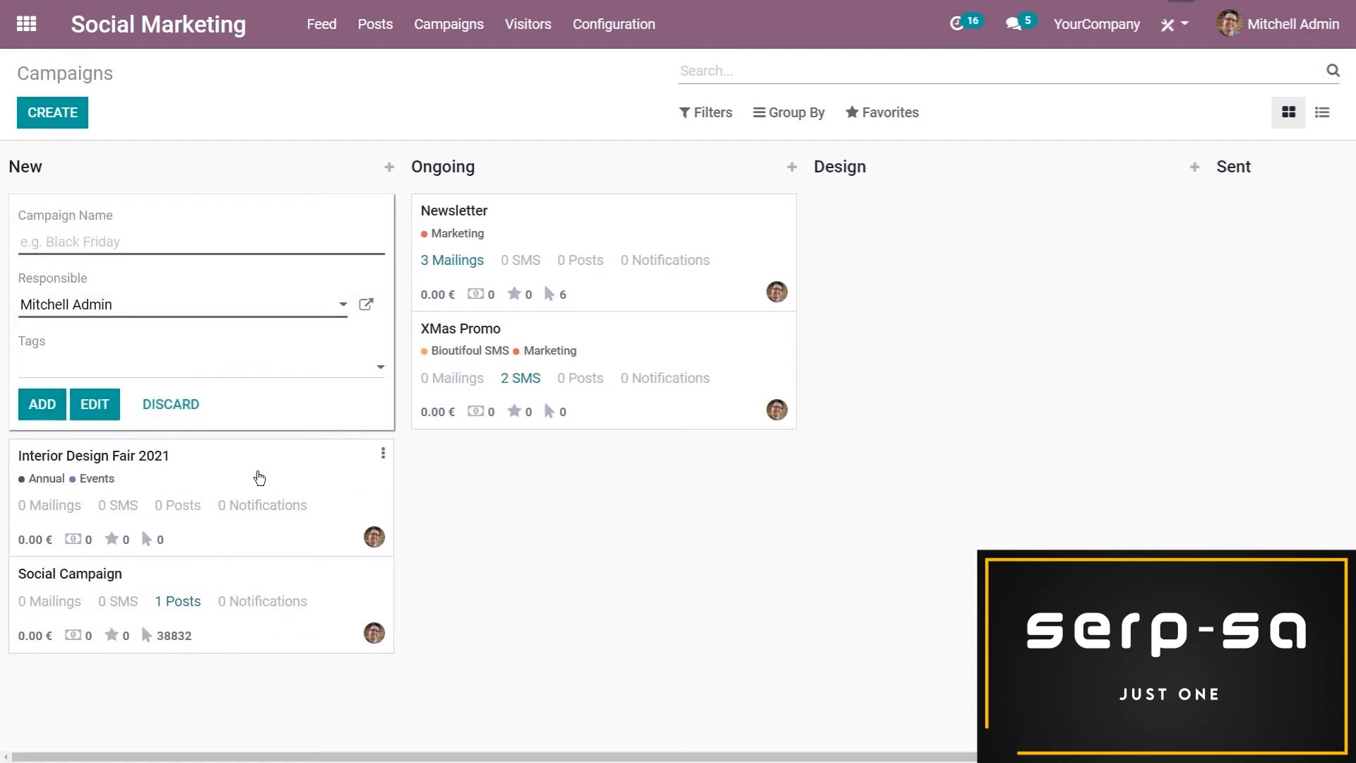
left_click(244, 470)
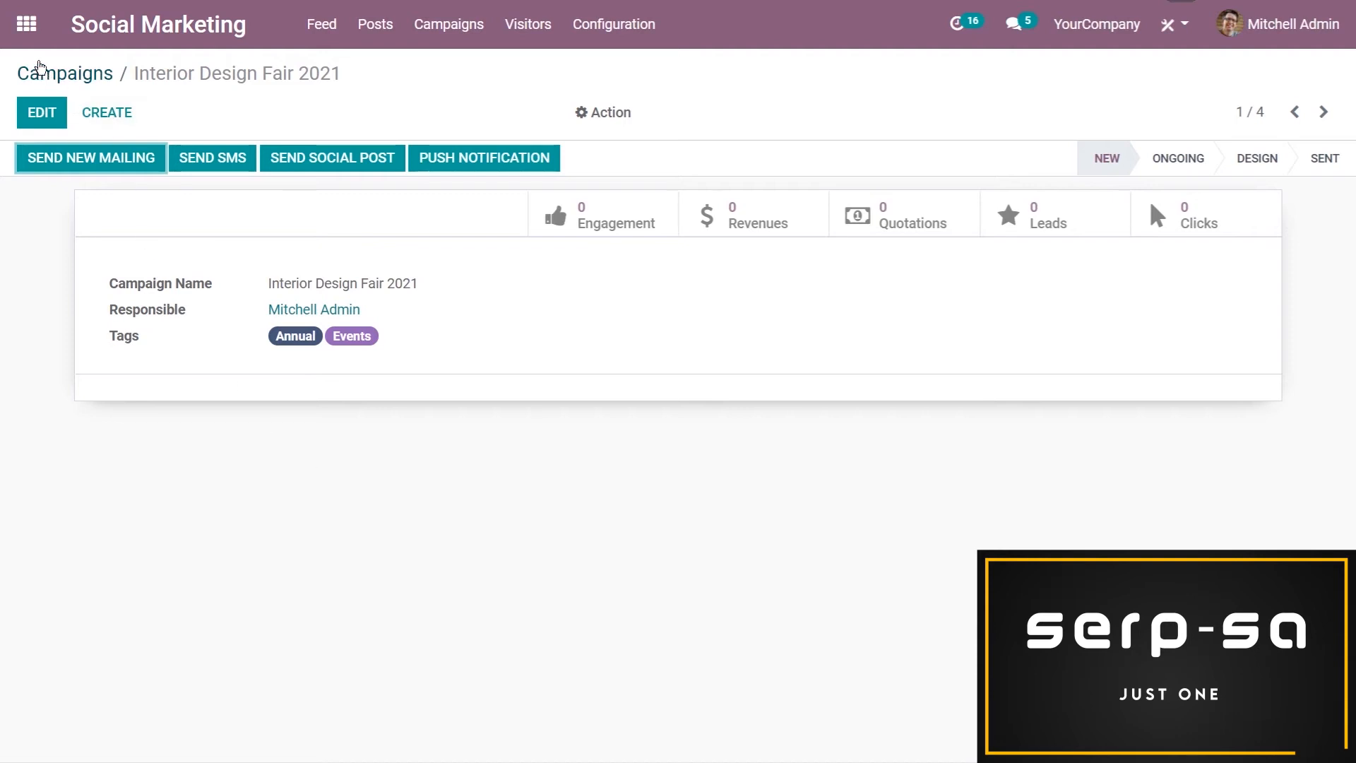
Switch to Events and view the Interior Design Fair Los Angeles 2021 website page down to its social sharing options
left_click(26, 24)
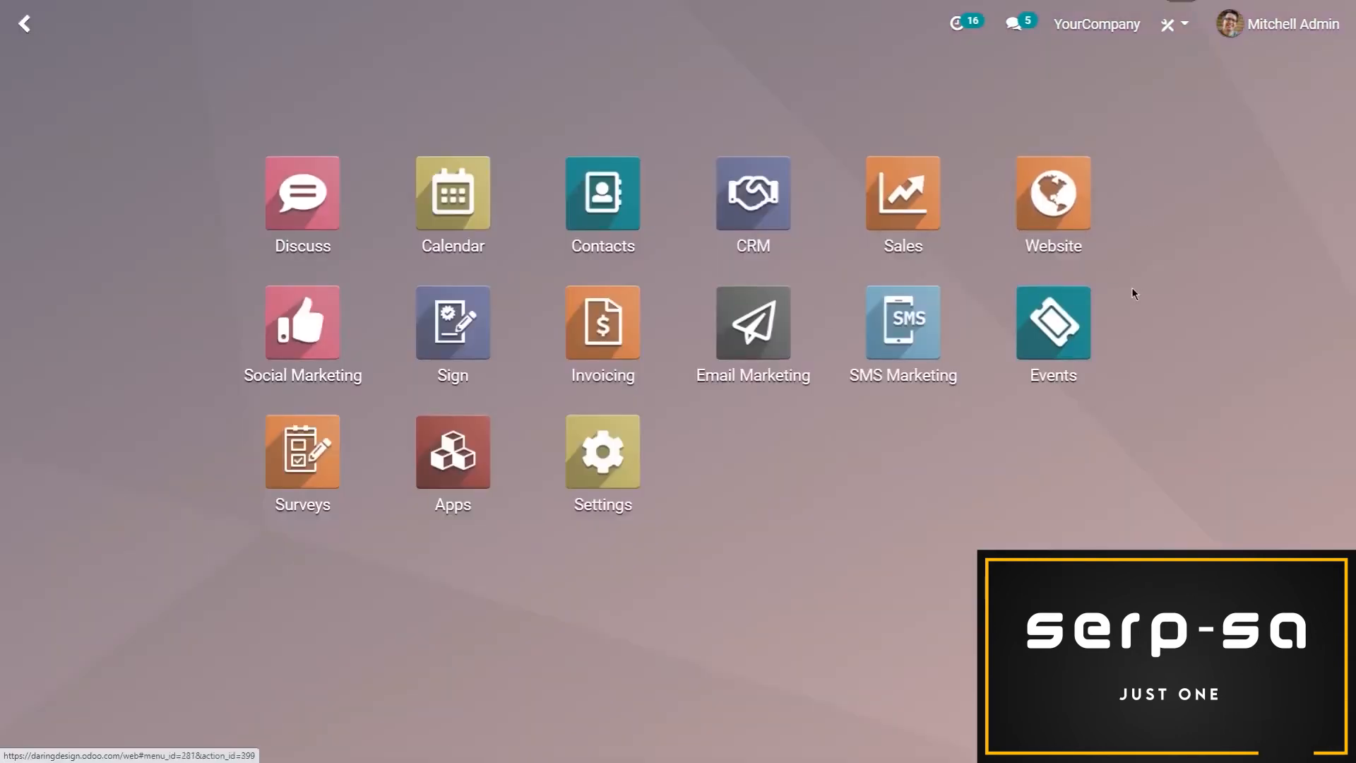
left_click(1075, 340)
left_click(297, 329)
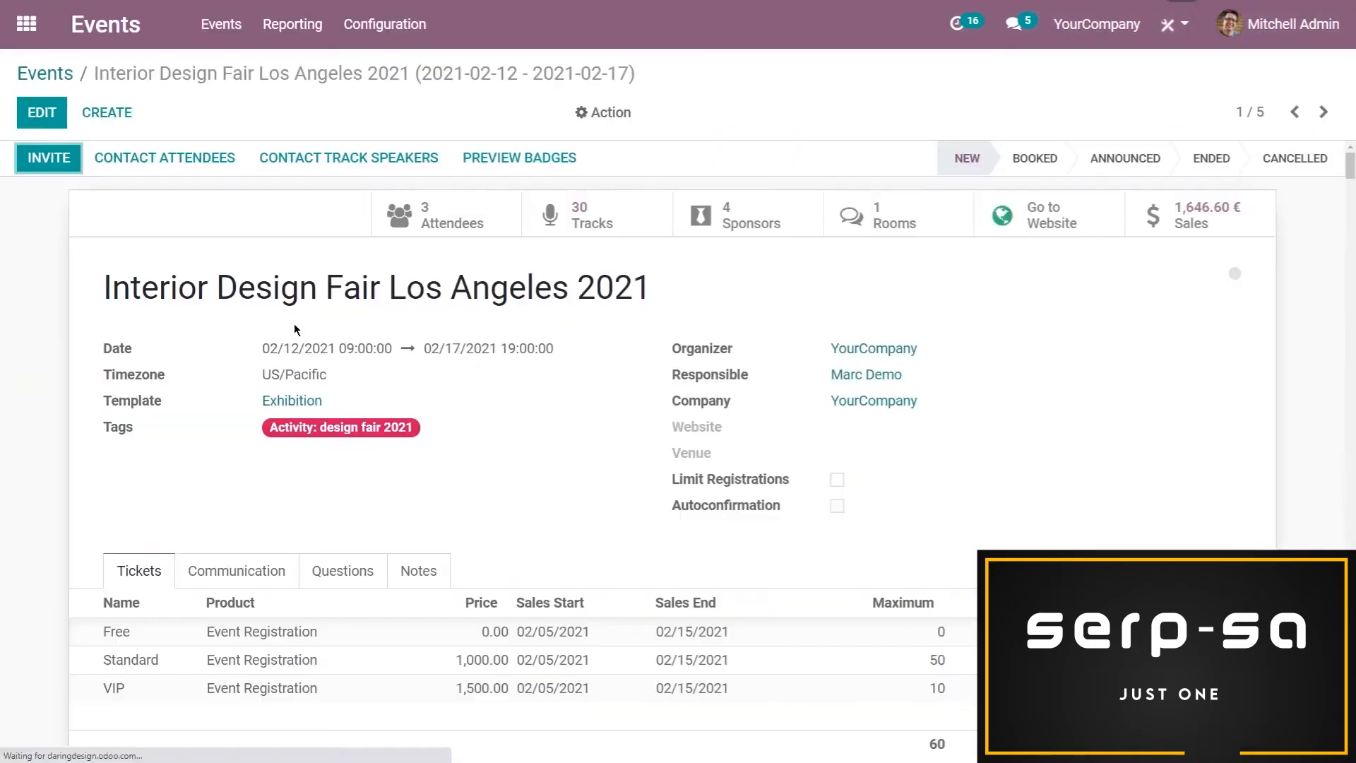
left_click(1048, 215)
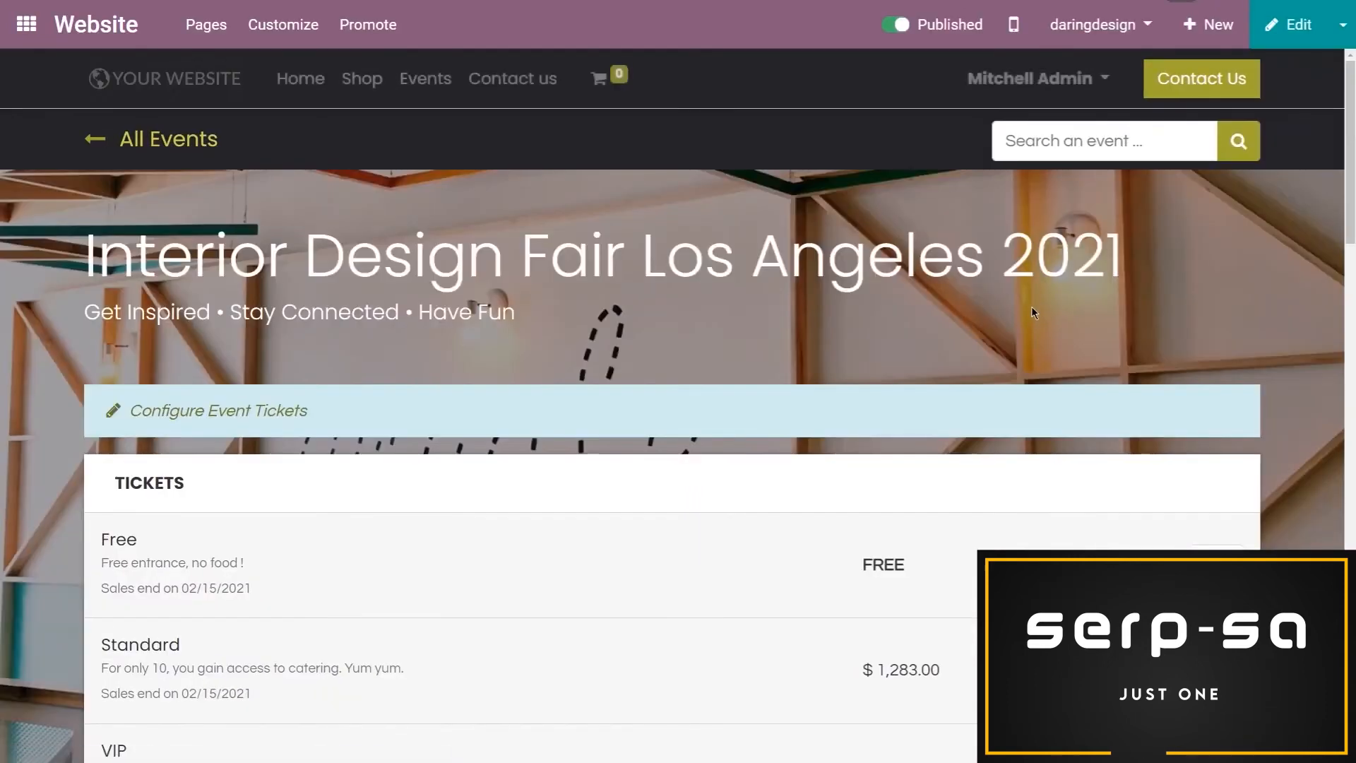
scroll(1032, 307, "down", 1)
scroll(1039, 295, "down", 15)
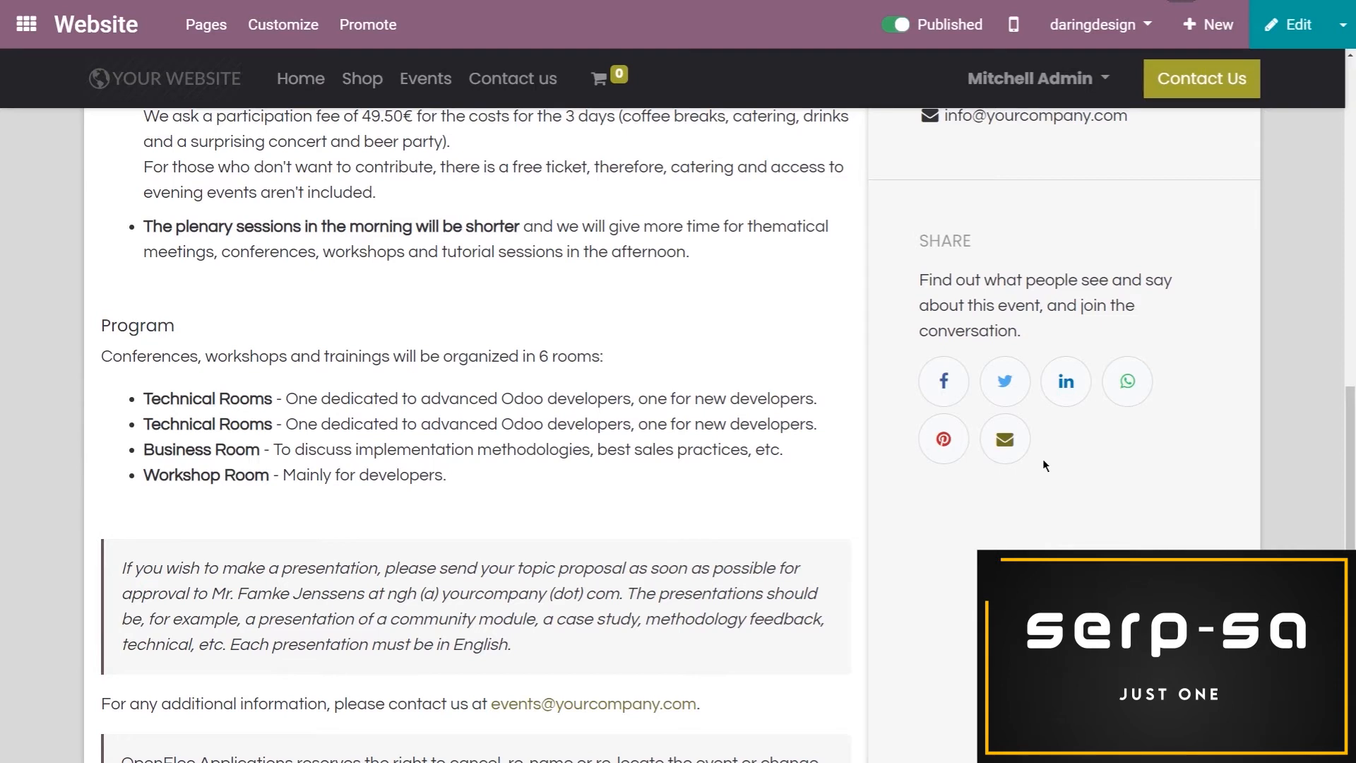
Create and save a social post in the Interior Design Fair 2021 campaign with the event's registration page link as its message
left_click(26, 24)
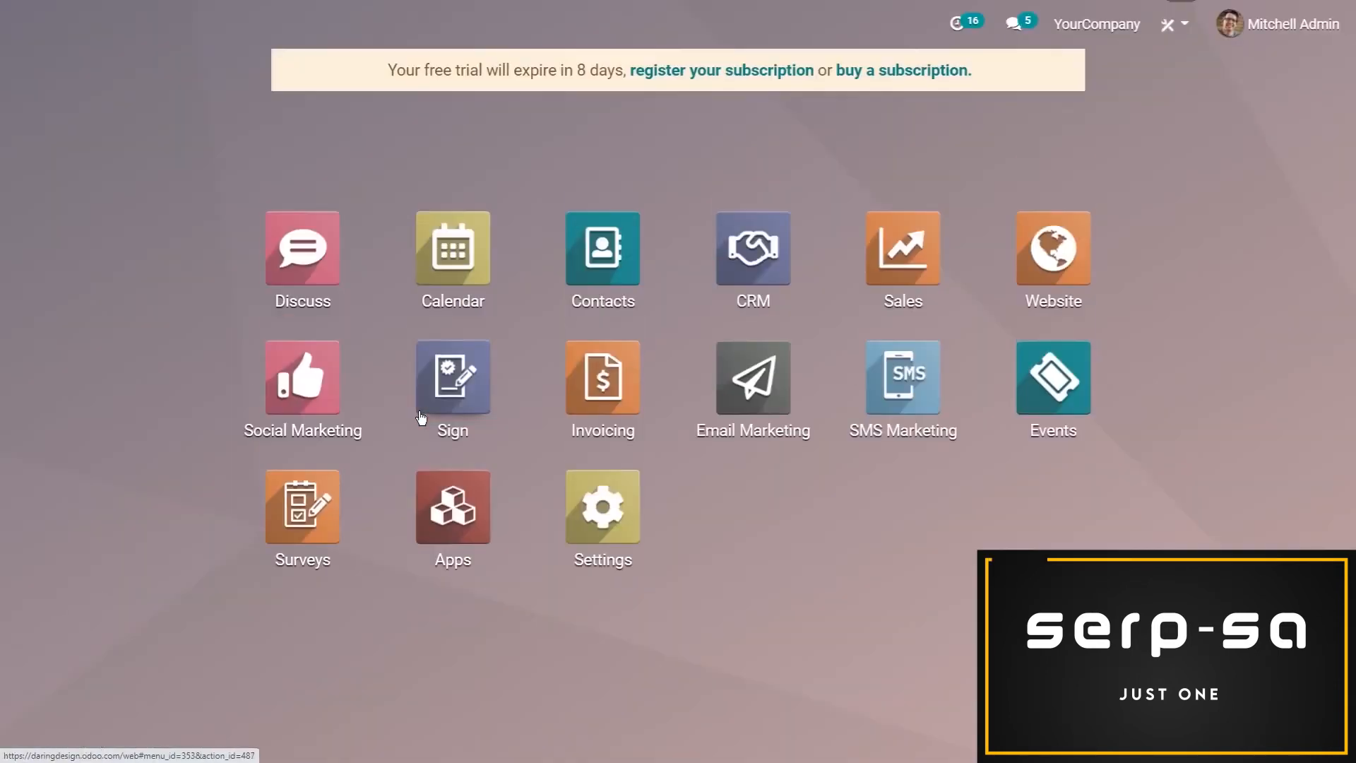
left_click(335, 385)
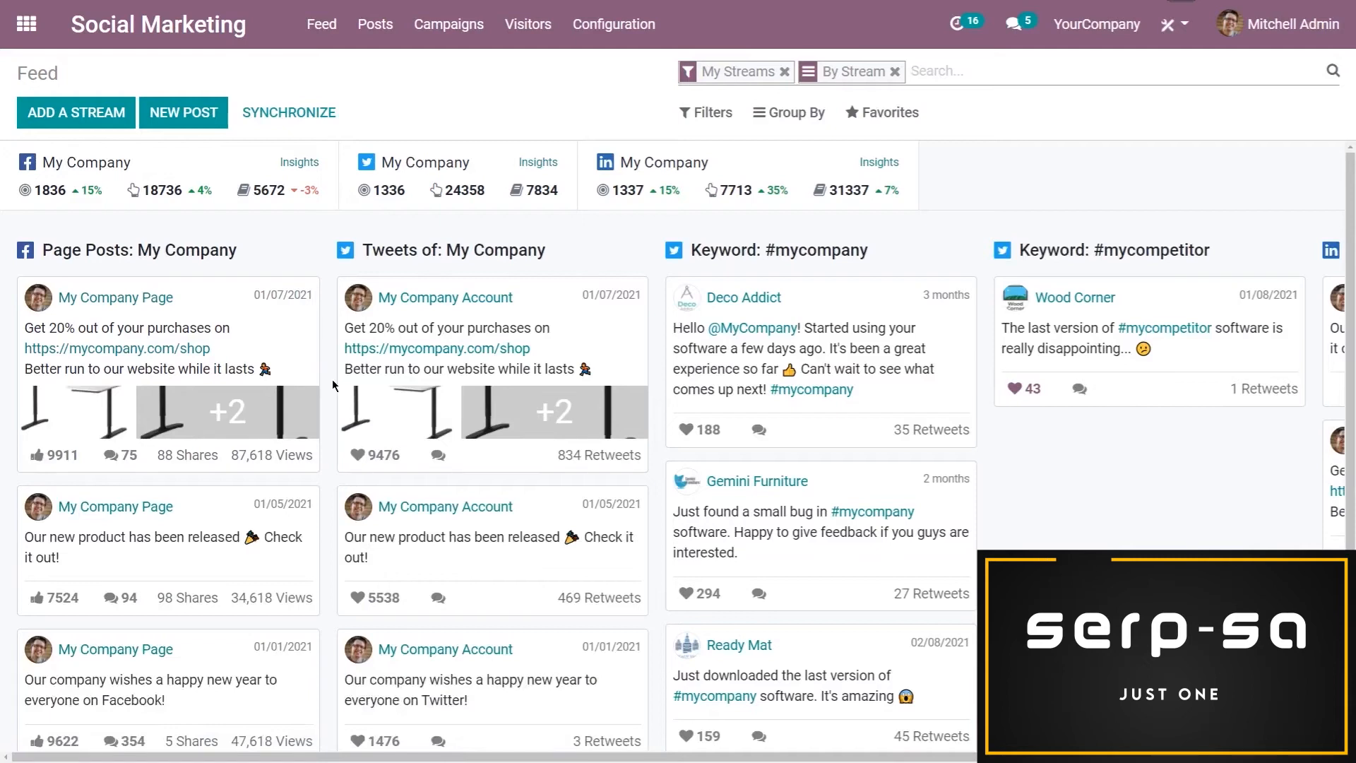
left_click(473, 31)
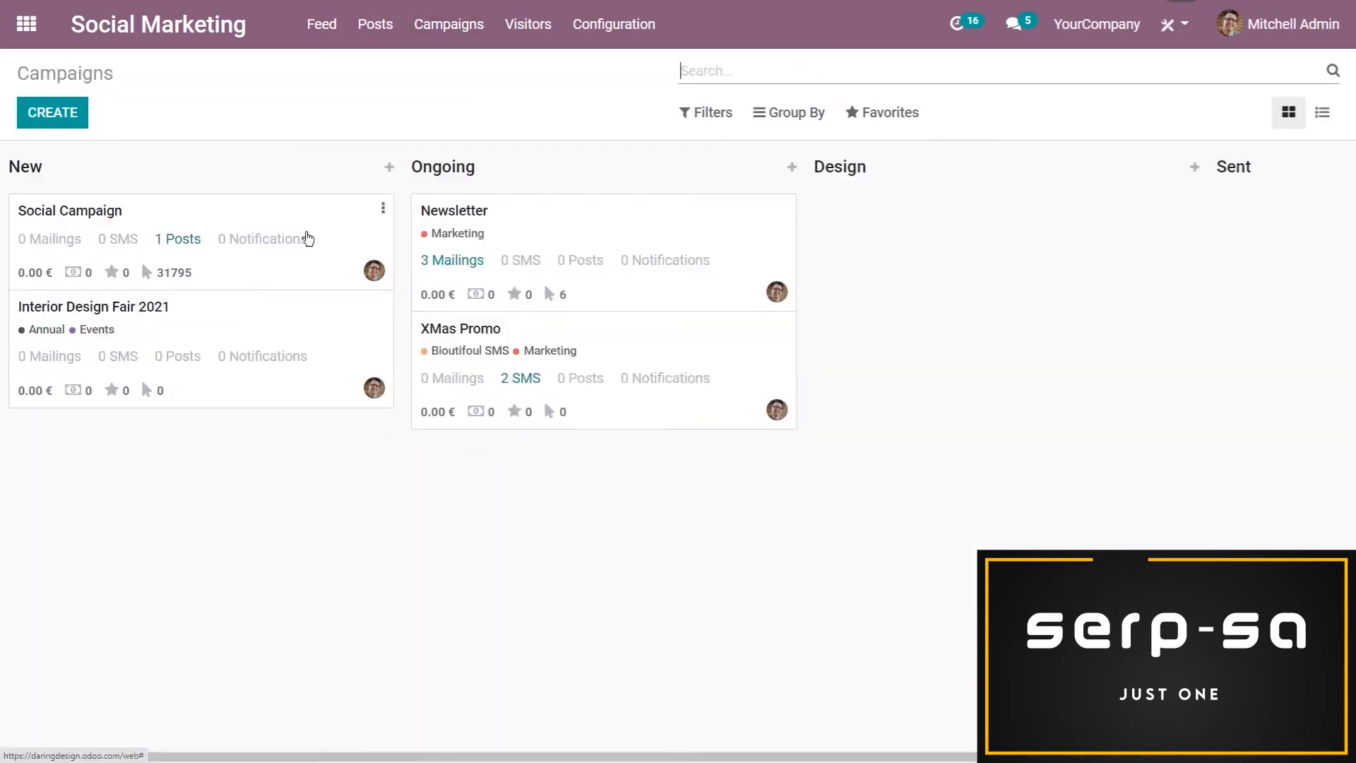
left_click(232, 325)
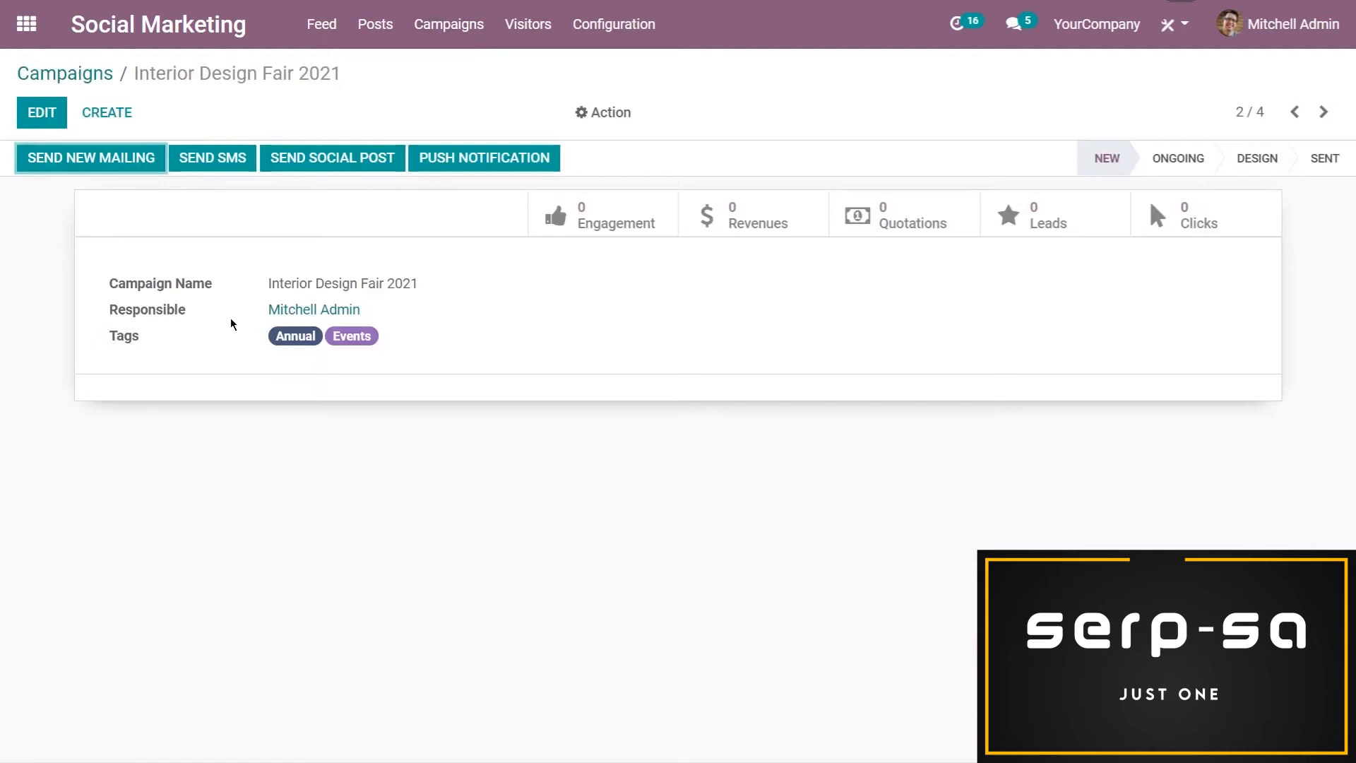
left_click(333, 168)
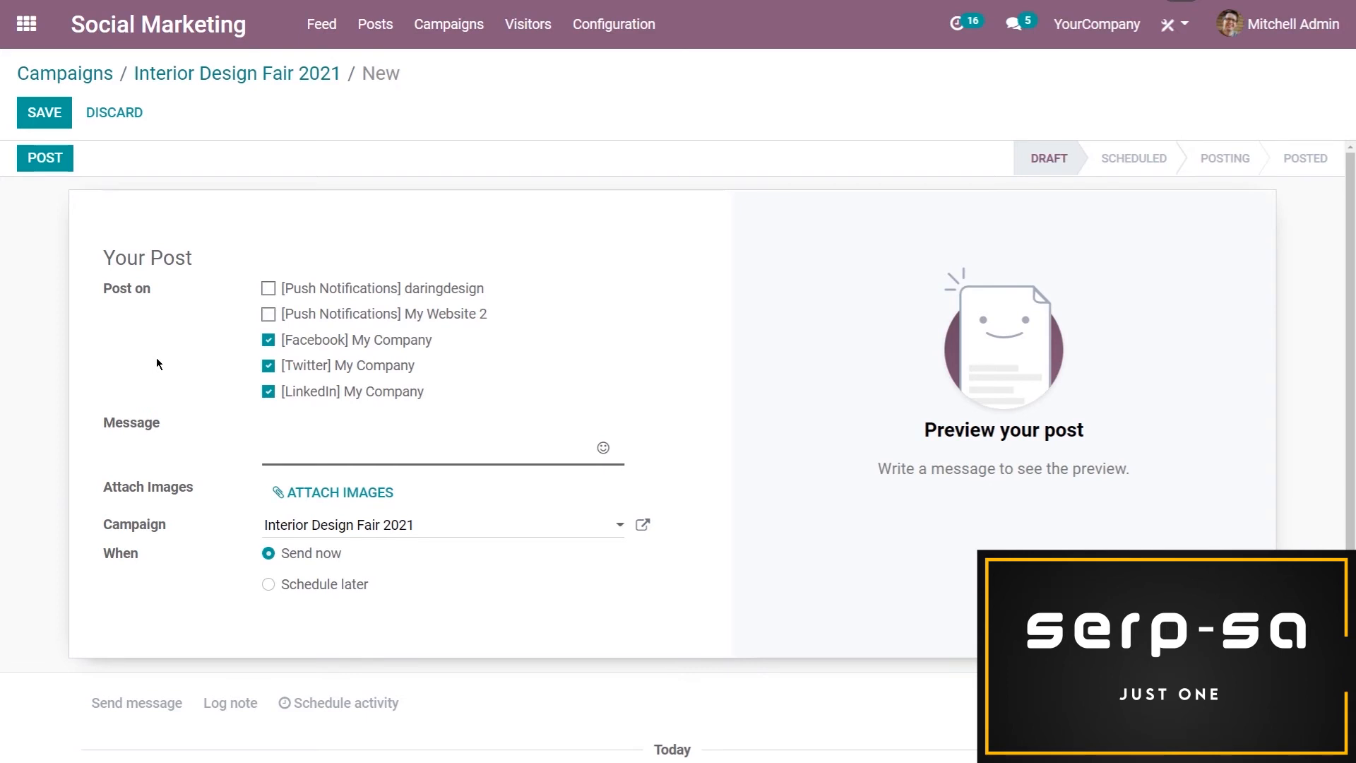
key("ctrl+v")
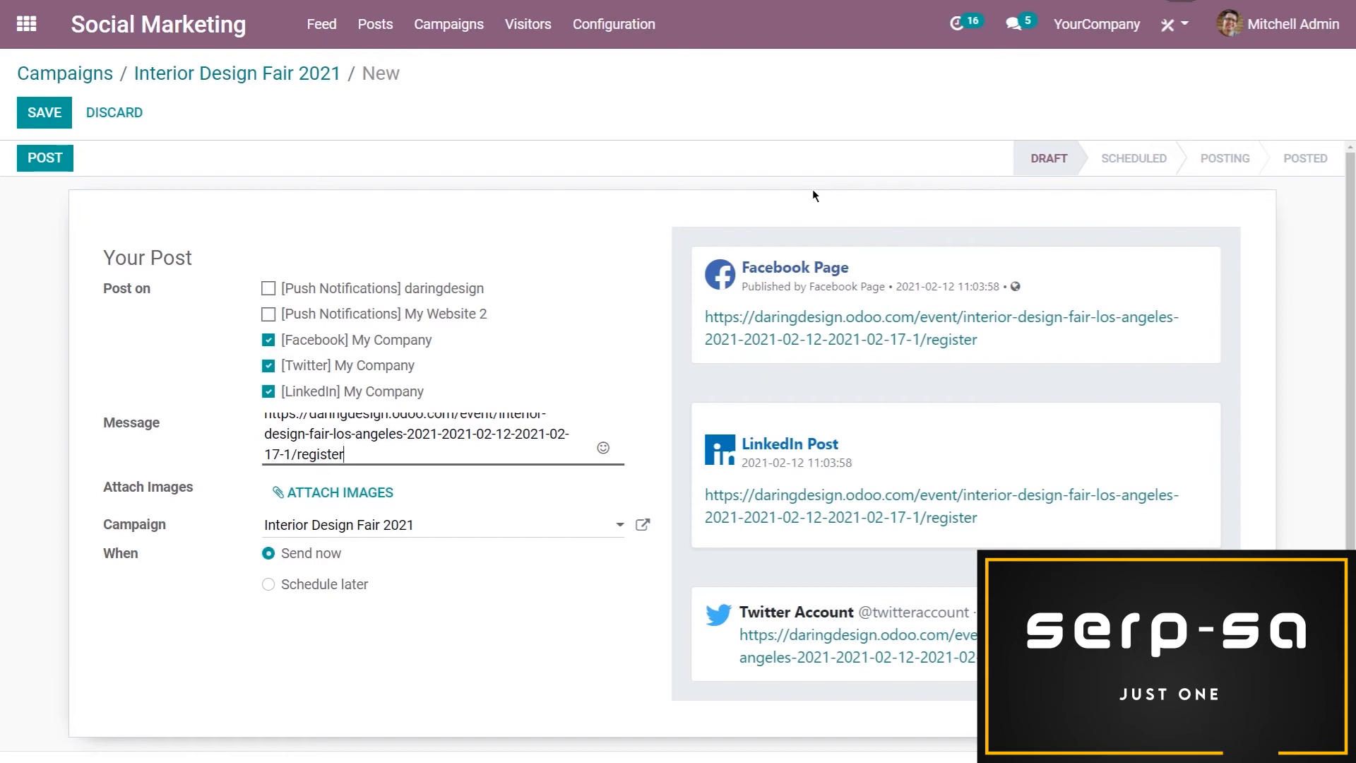
left_click(44, 113)
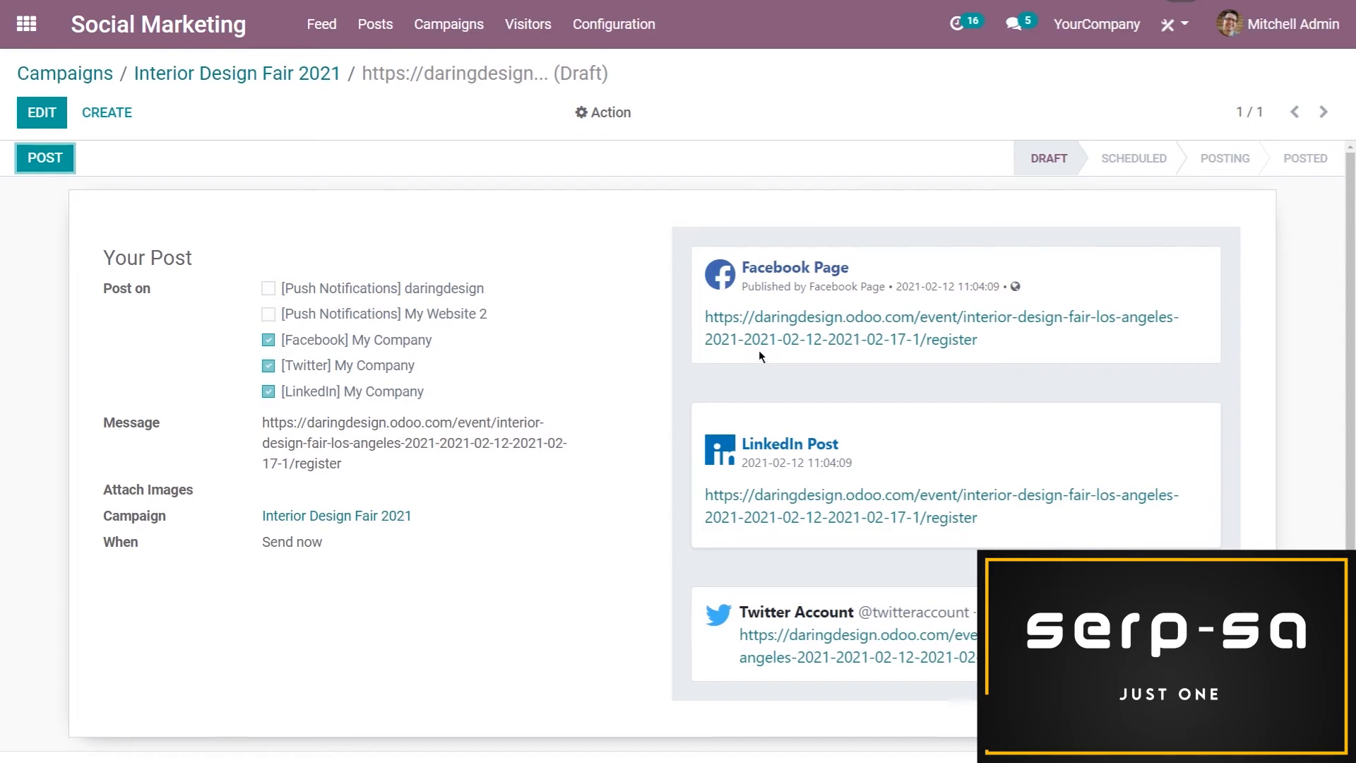
Open the registration link from the post's Facebook preview and examine the tickets offered on the event page
right_click(777, 334)
left_click(789, 345)
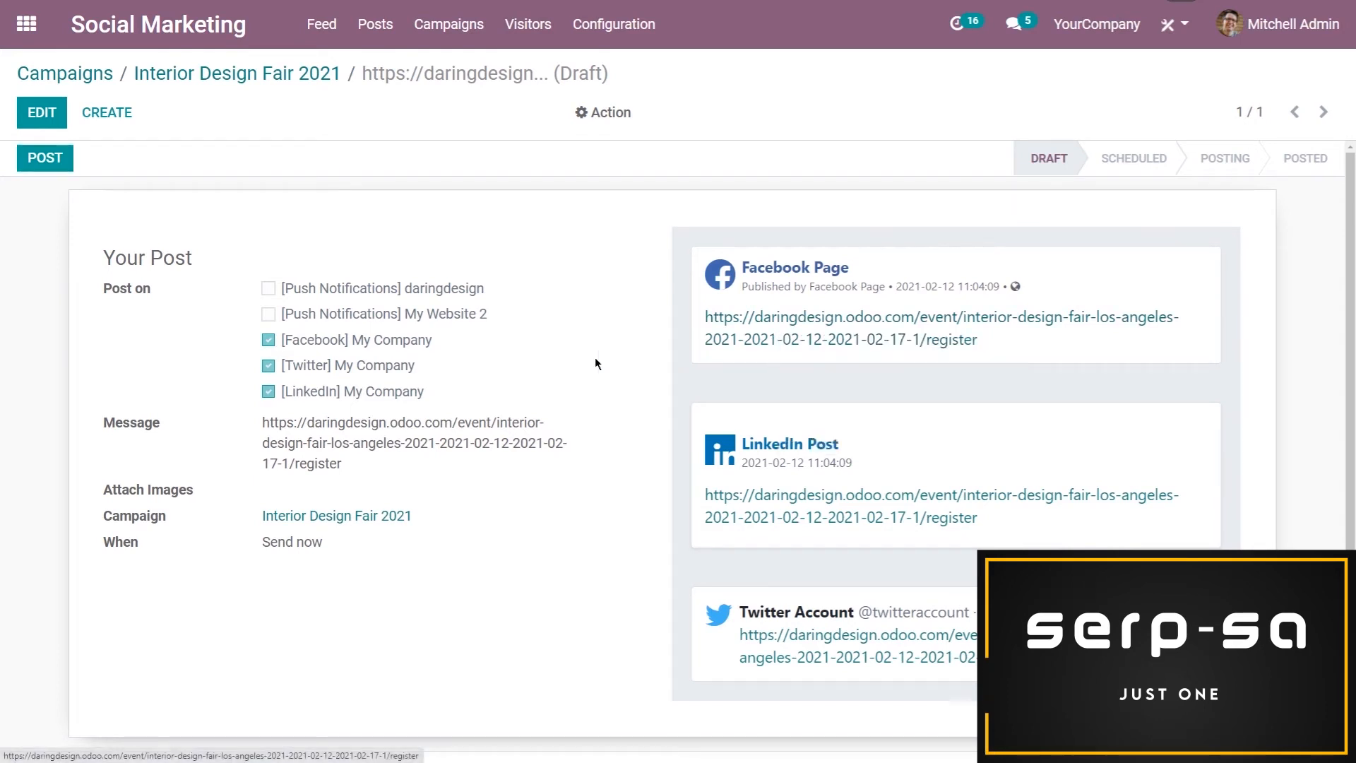
scroll(565, 339, "down", 3)
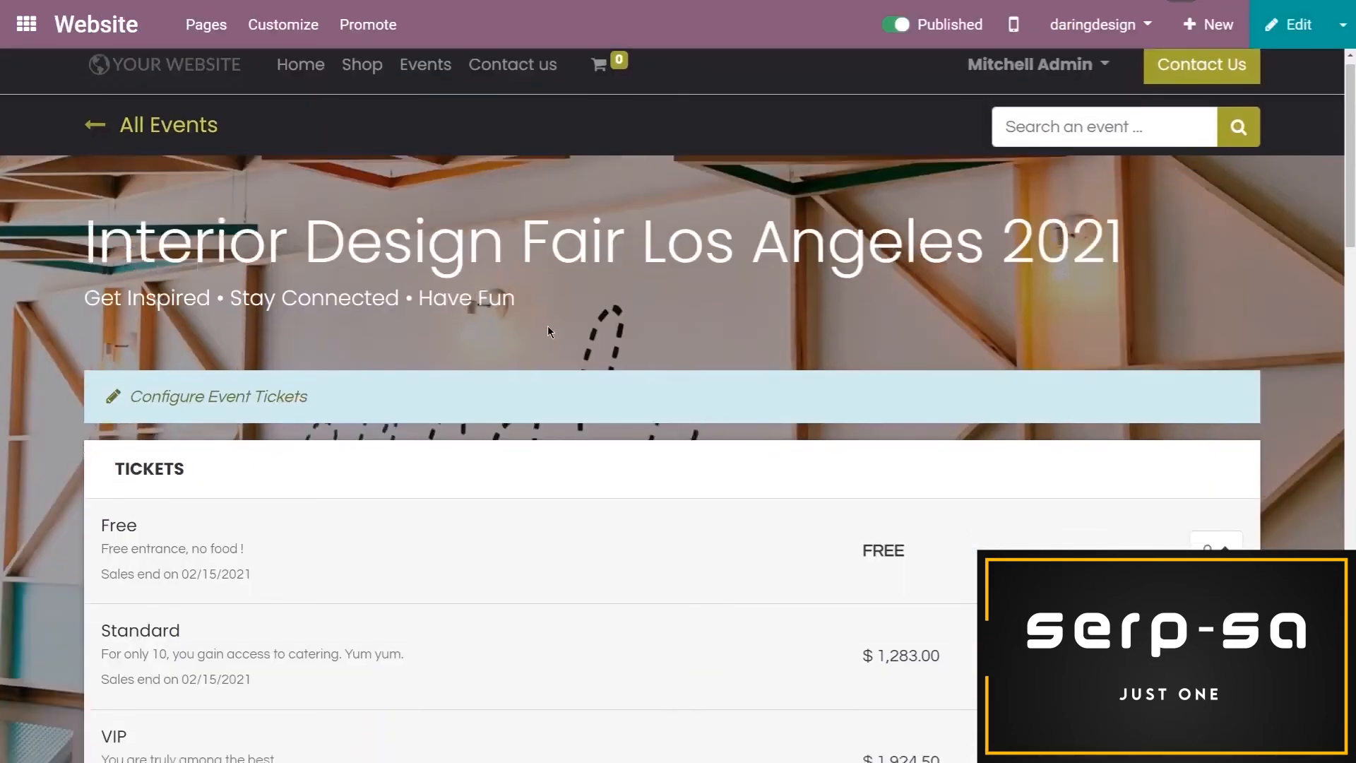
scroll(1229, 390, "down", 2)
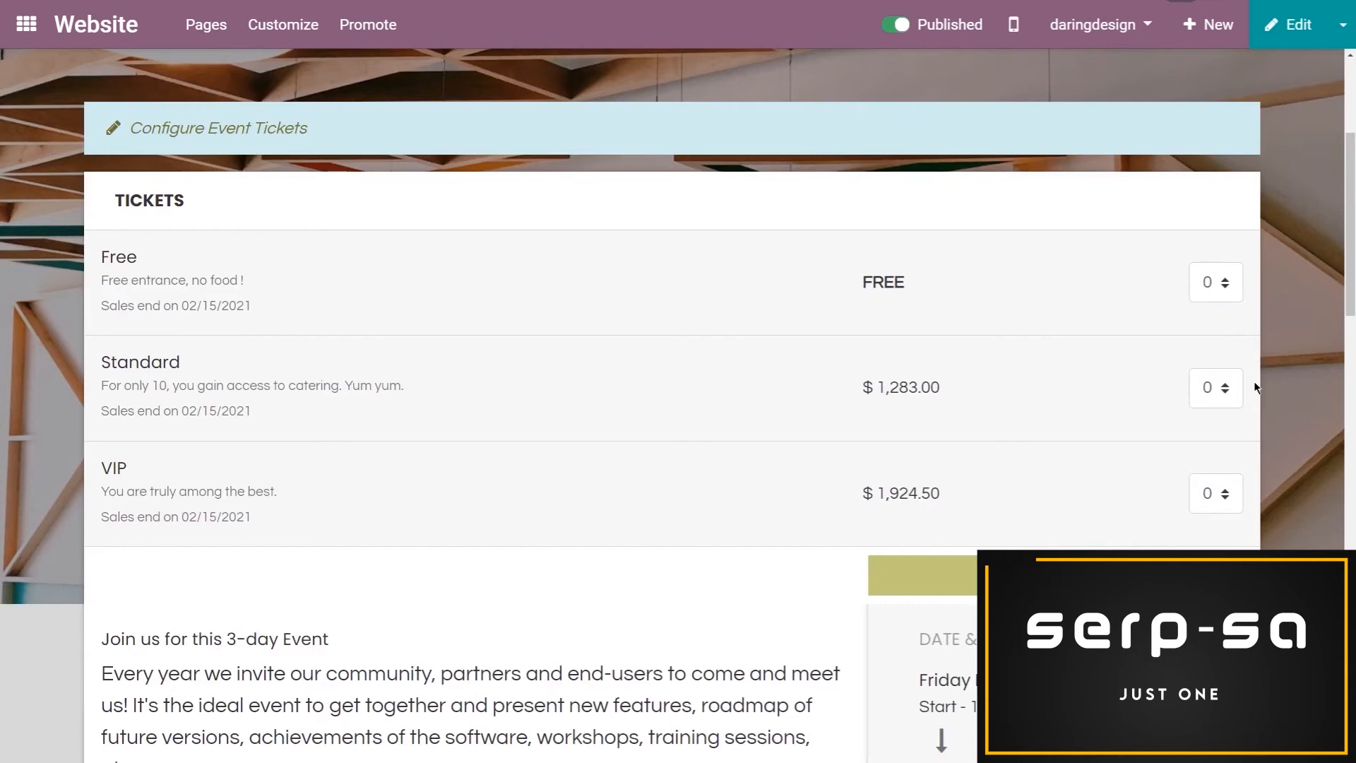
scroll(1250, 381, "up", 5)
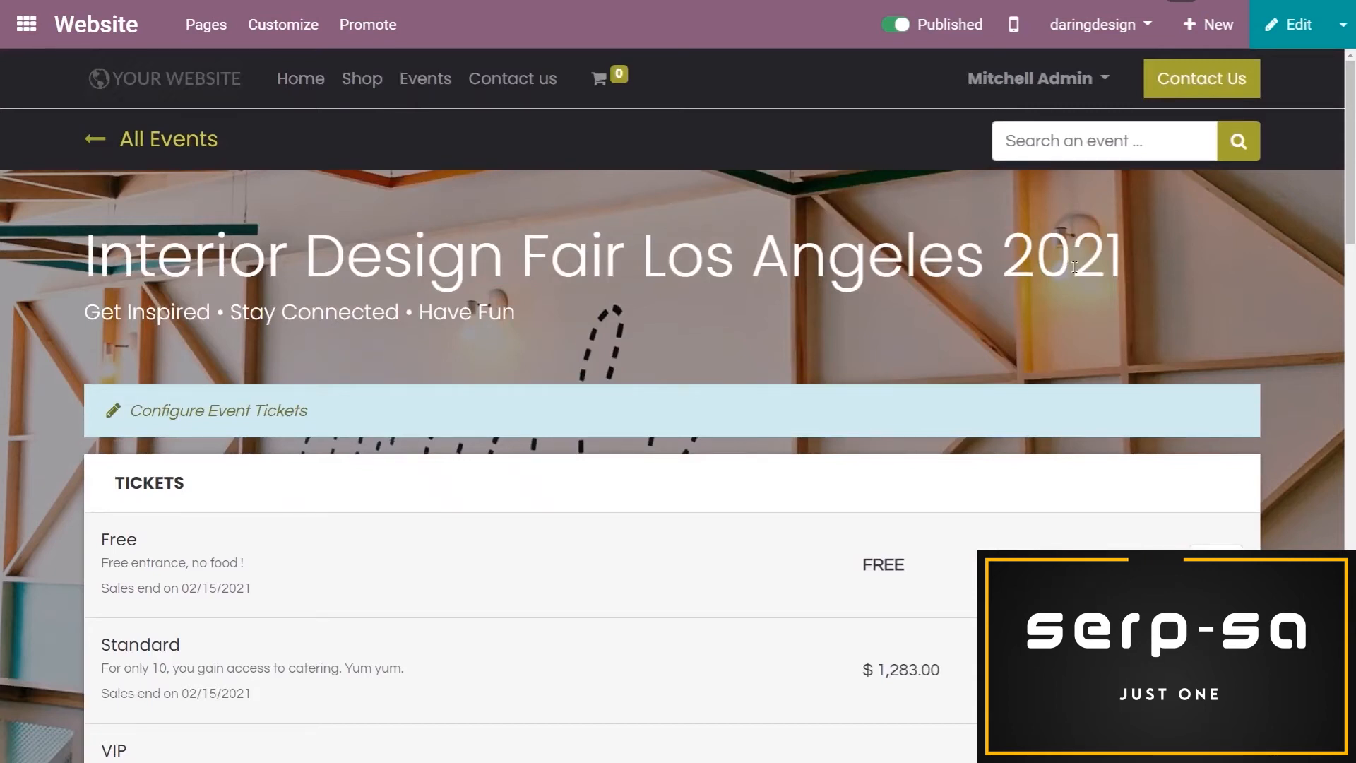
scroll(1210, 313, "down", 5)
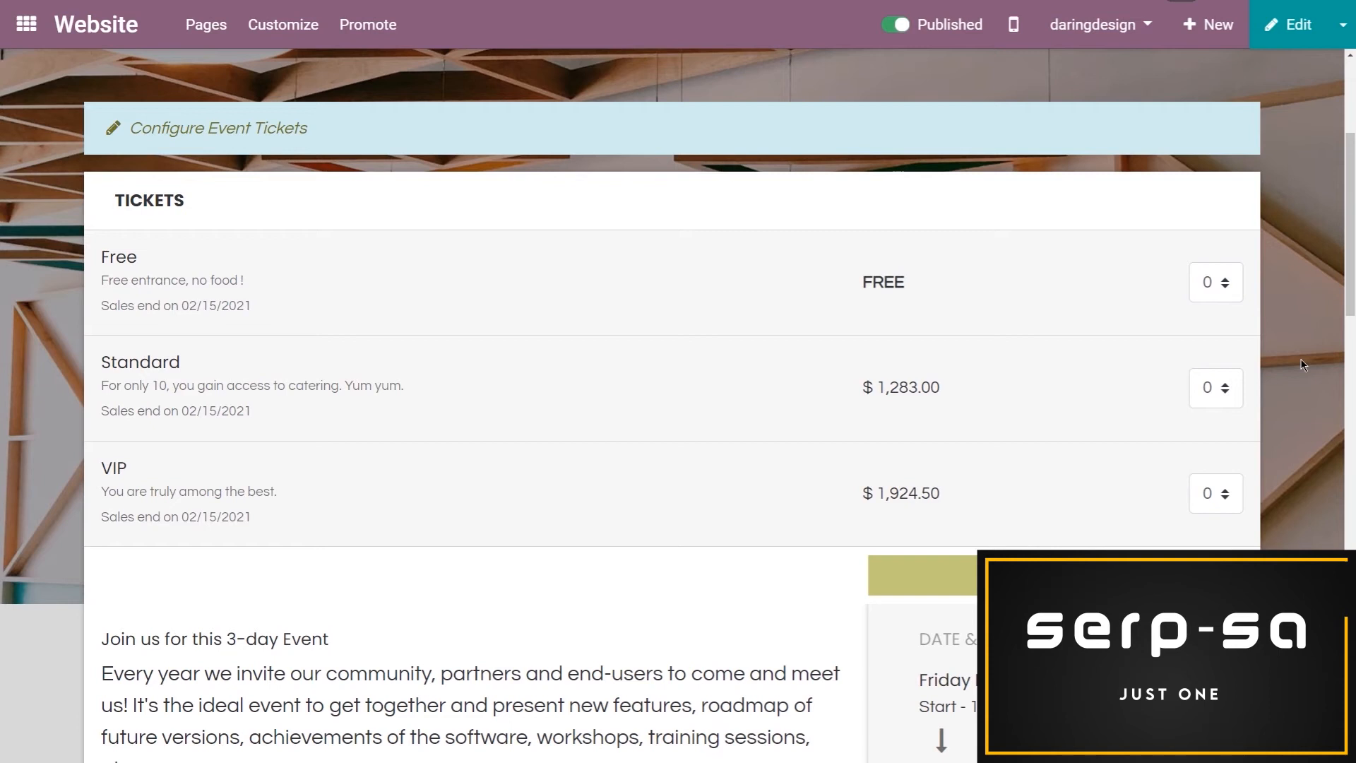
Select one Standard ticket for the event and start the registration
left_click(1226, 389)
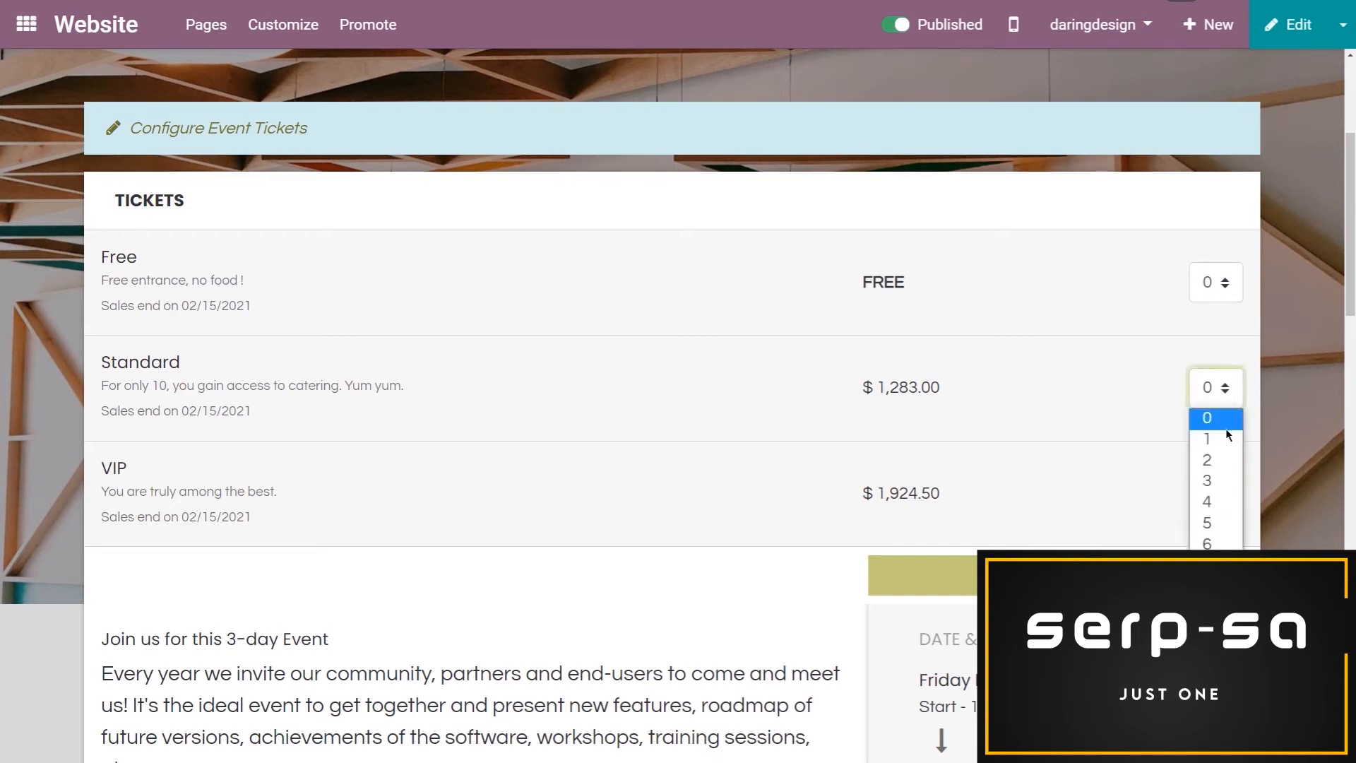
left_click(1208, 438)
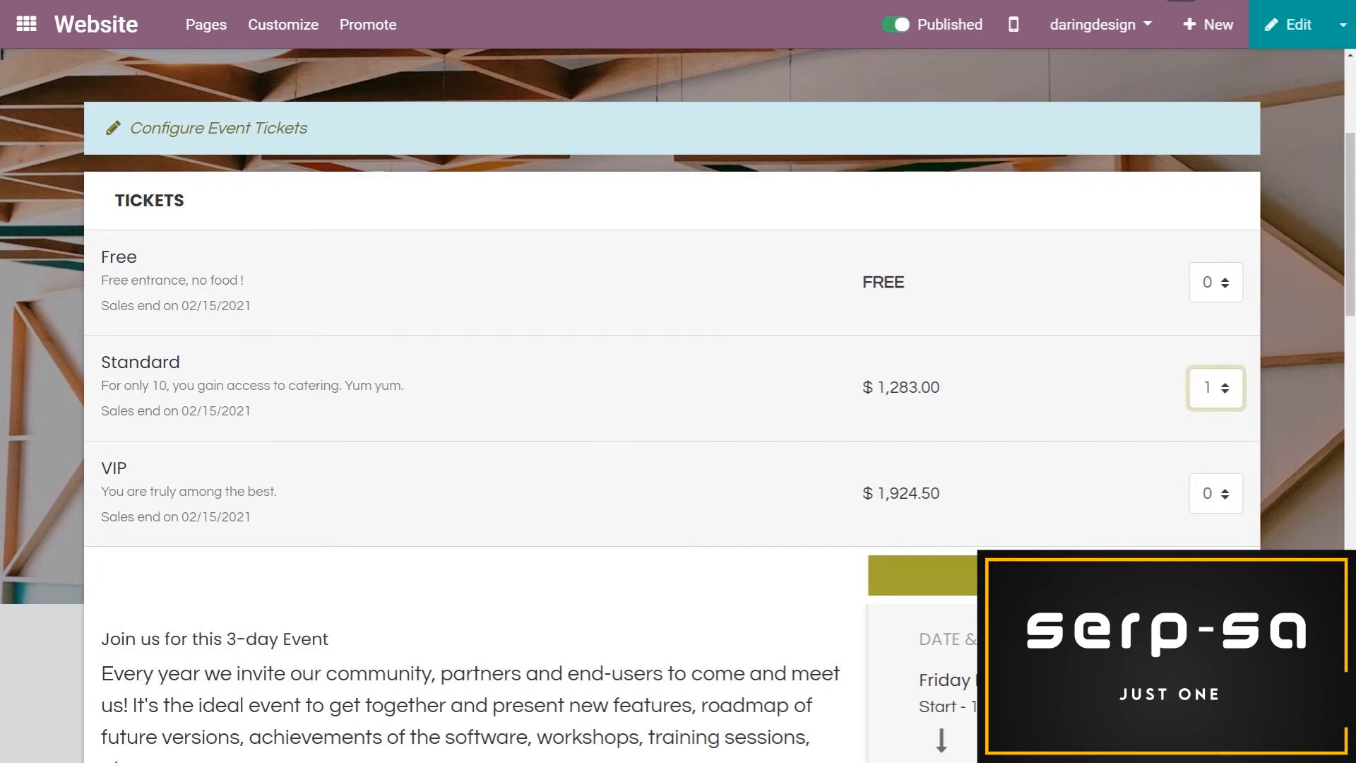
left_click(922, 575)
Fill in the attendee's name, email and phone number for the Standard ticket
left_click(410, 219)
type("Amy-Caromina")
key("BackSpace")
key("BackSpace")
key("BackSpace")
key("BackSpace")
key("BackSpace")
key("BackSpace")
key("BackSpace")
key("BackSpace")
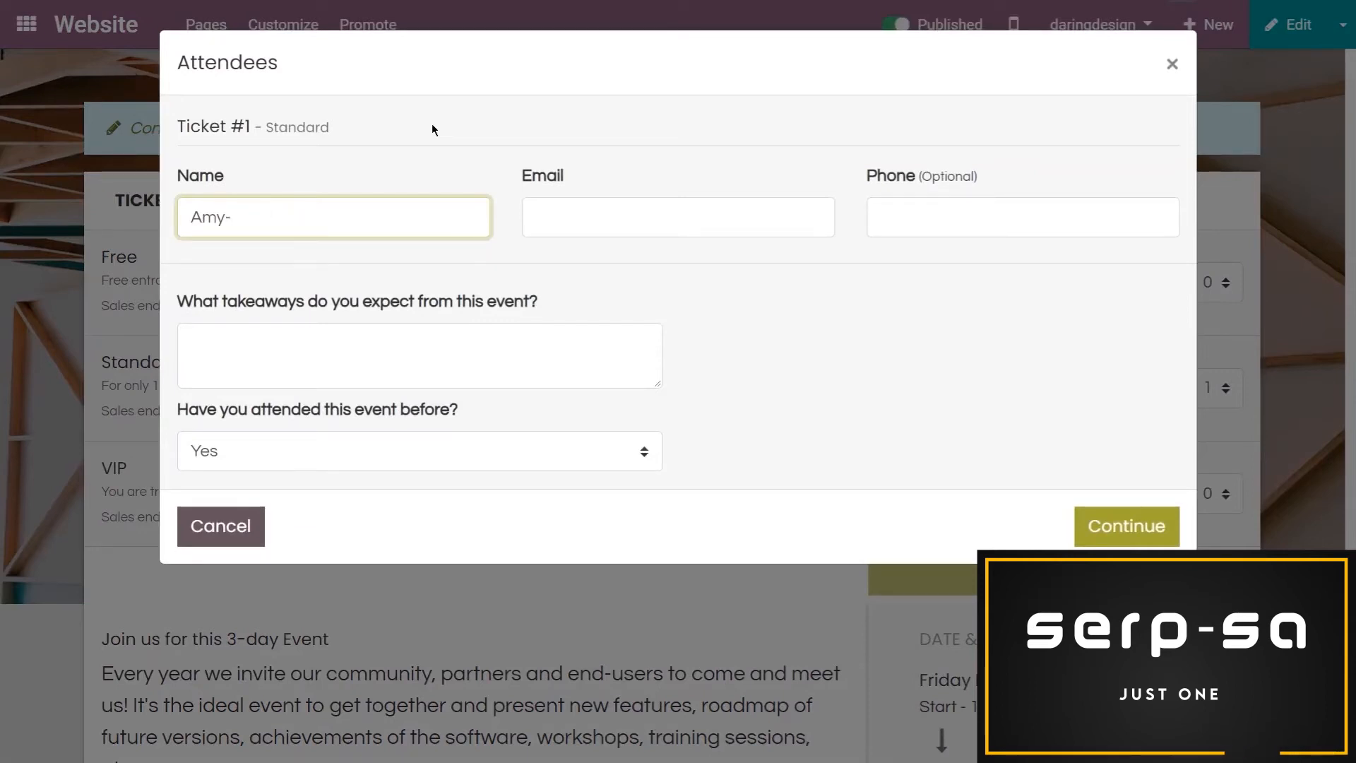
type("Caroline")
key("Tab")
type("test@")
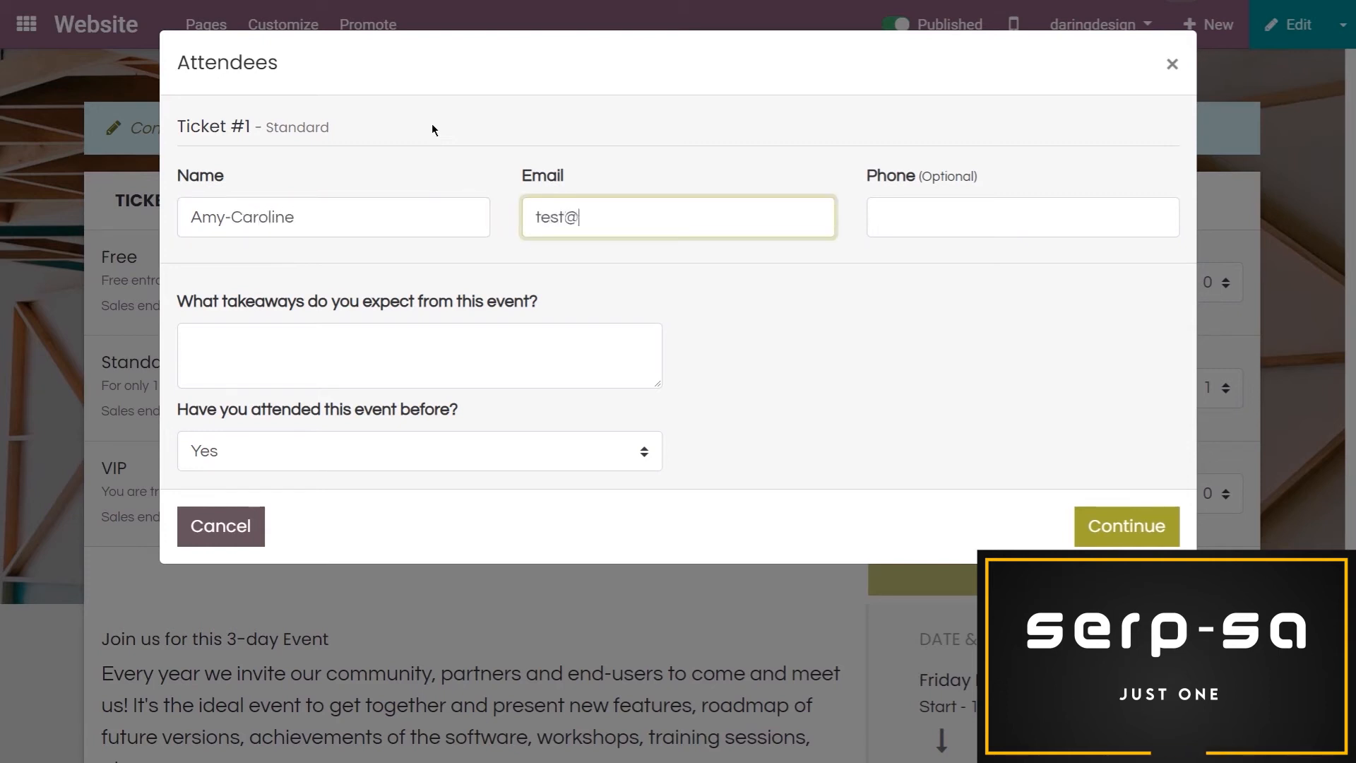
type("test.com")
key("Tab")
type("123456789")
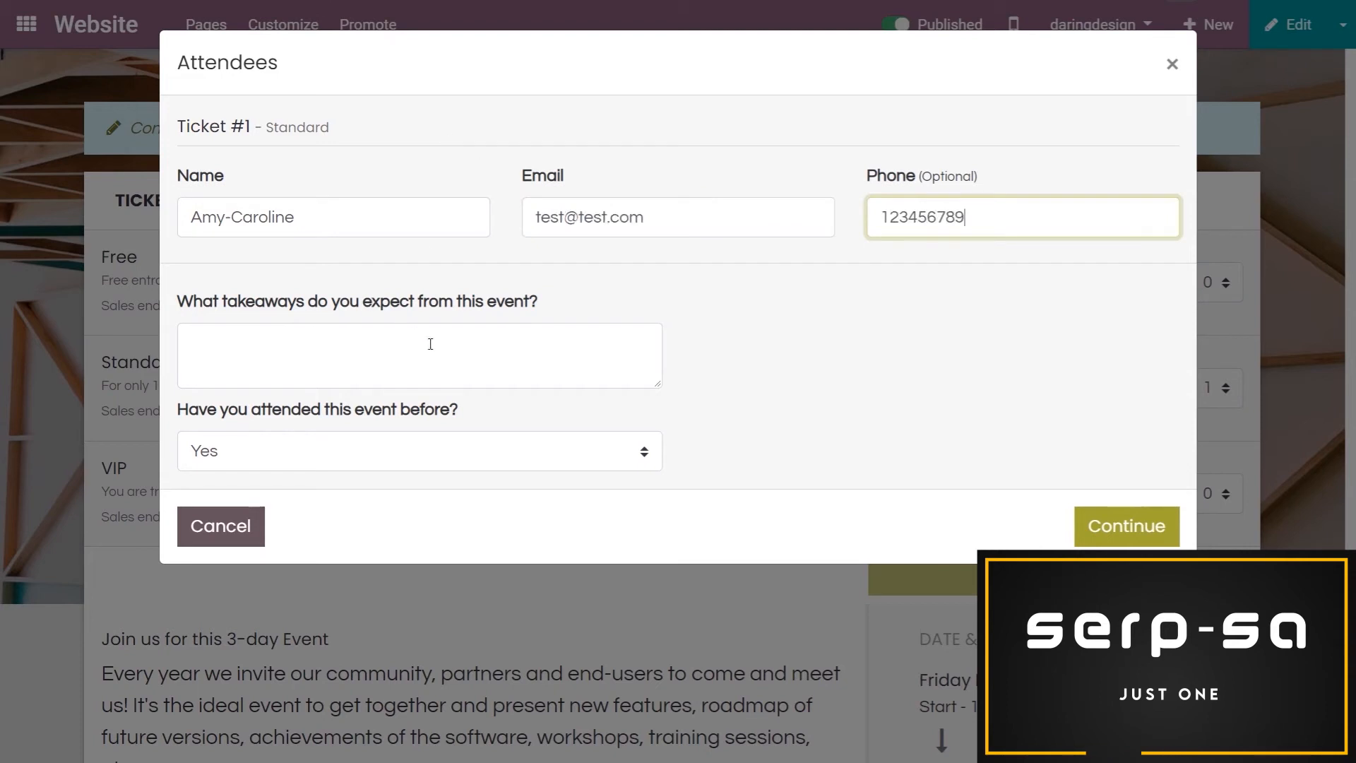
Answer the expected takeaways question with "Knowledge about the new trends" and continue to checkout
left_click(515, 342)
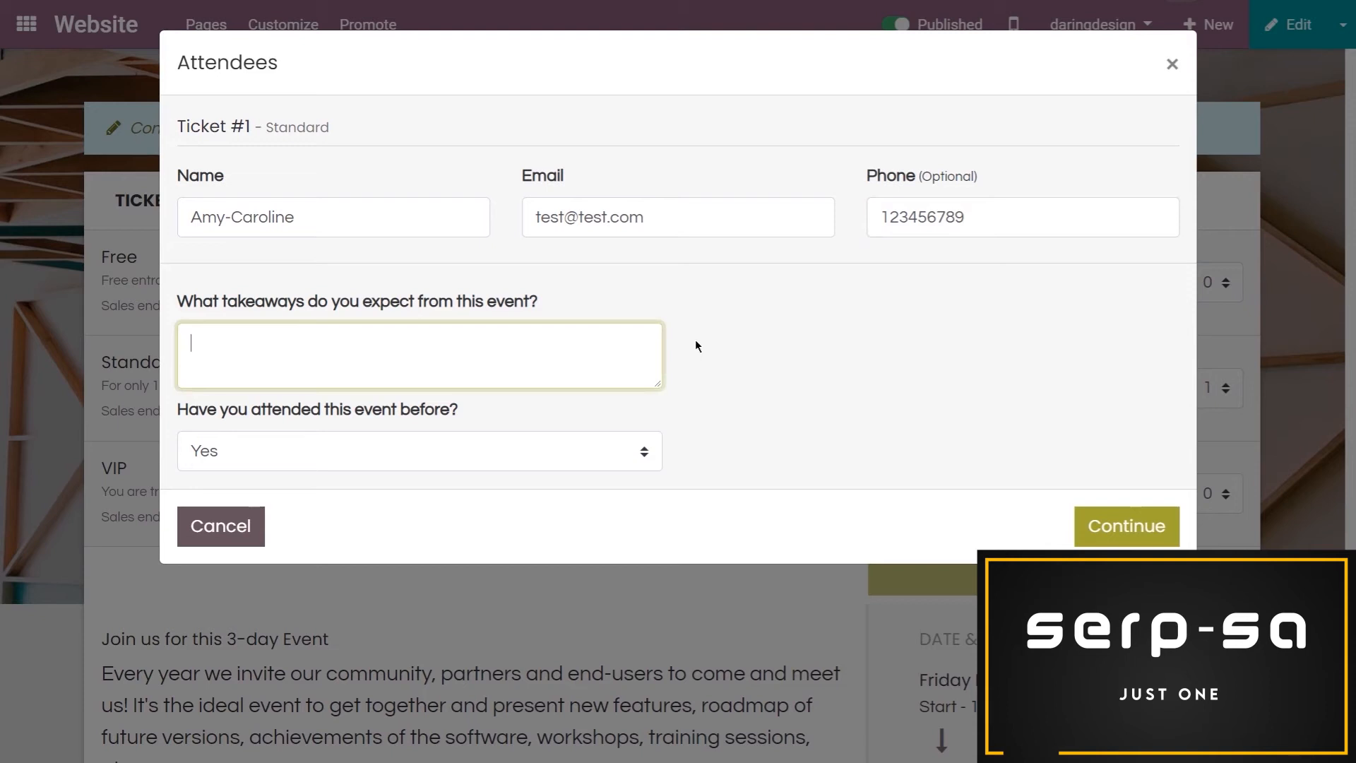
type("Knowledge about the new trends")
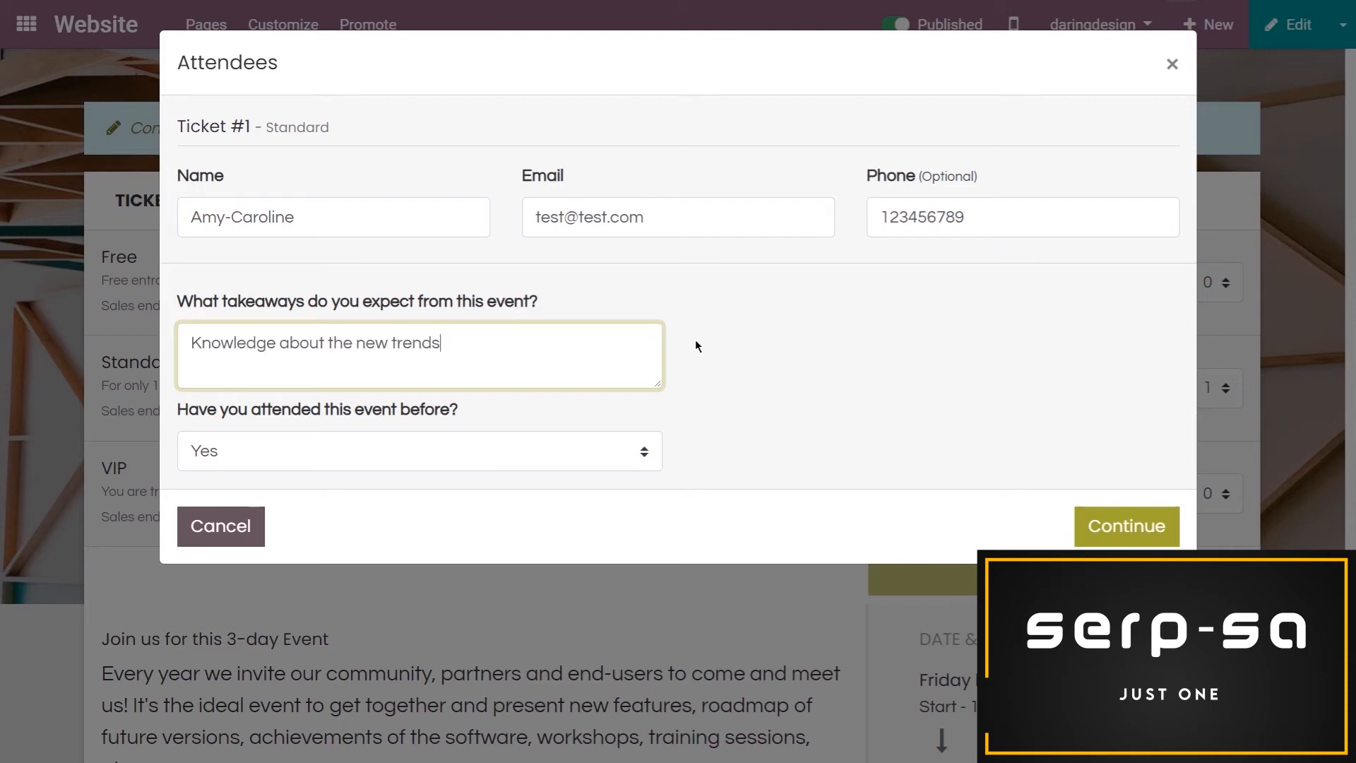
left_click(1130, 531)
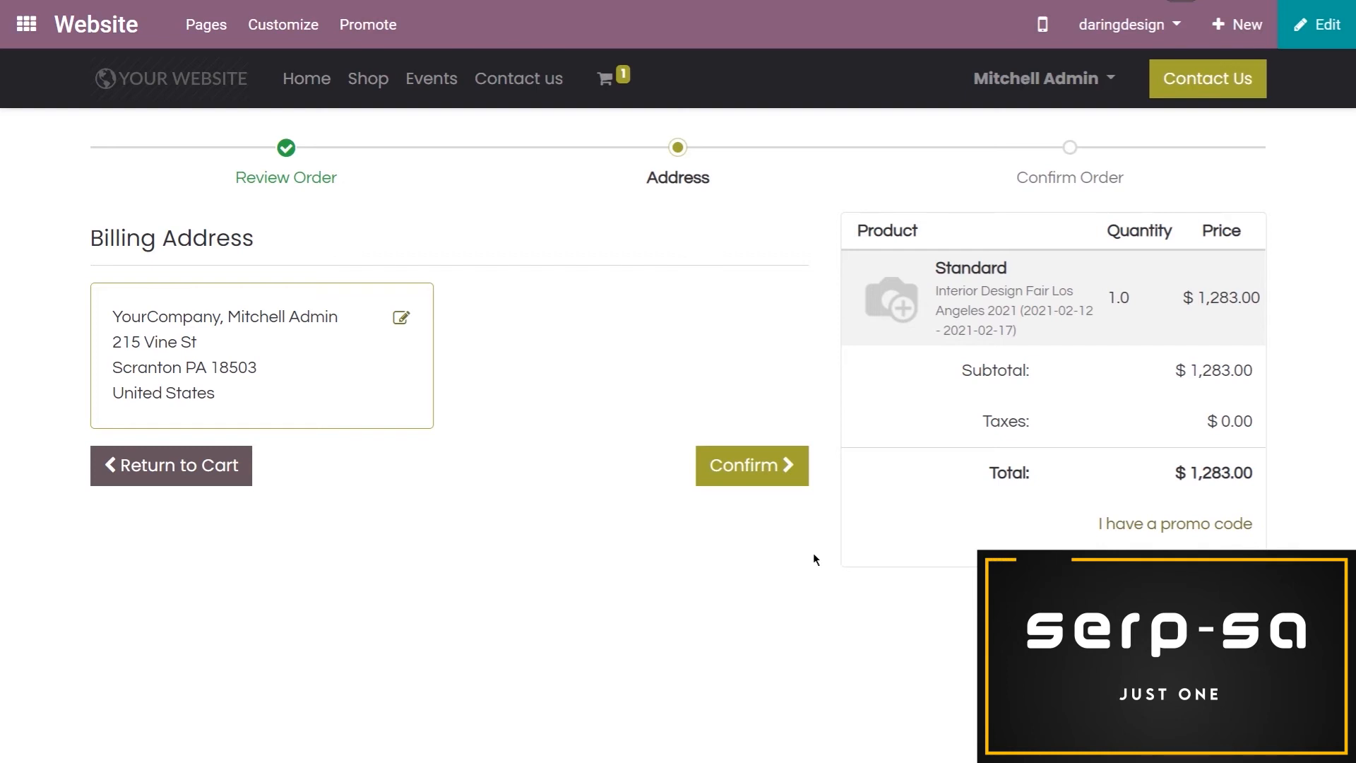
Confirm the billing address and pay by credit card through Stripe, entering the card number, expiry date and security code
left_click(766, 479)
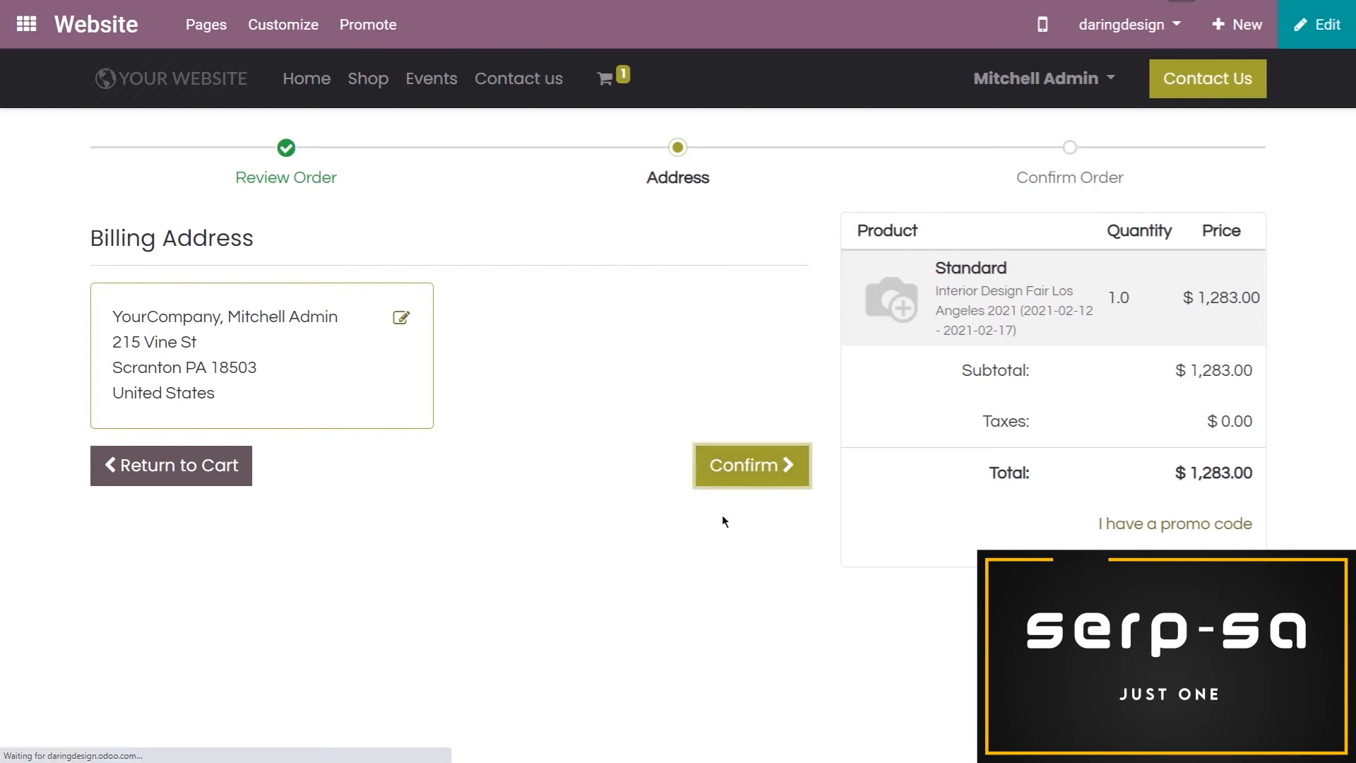
left_click(521, 485)
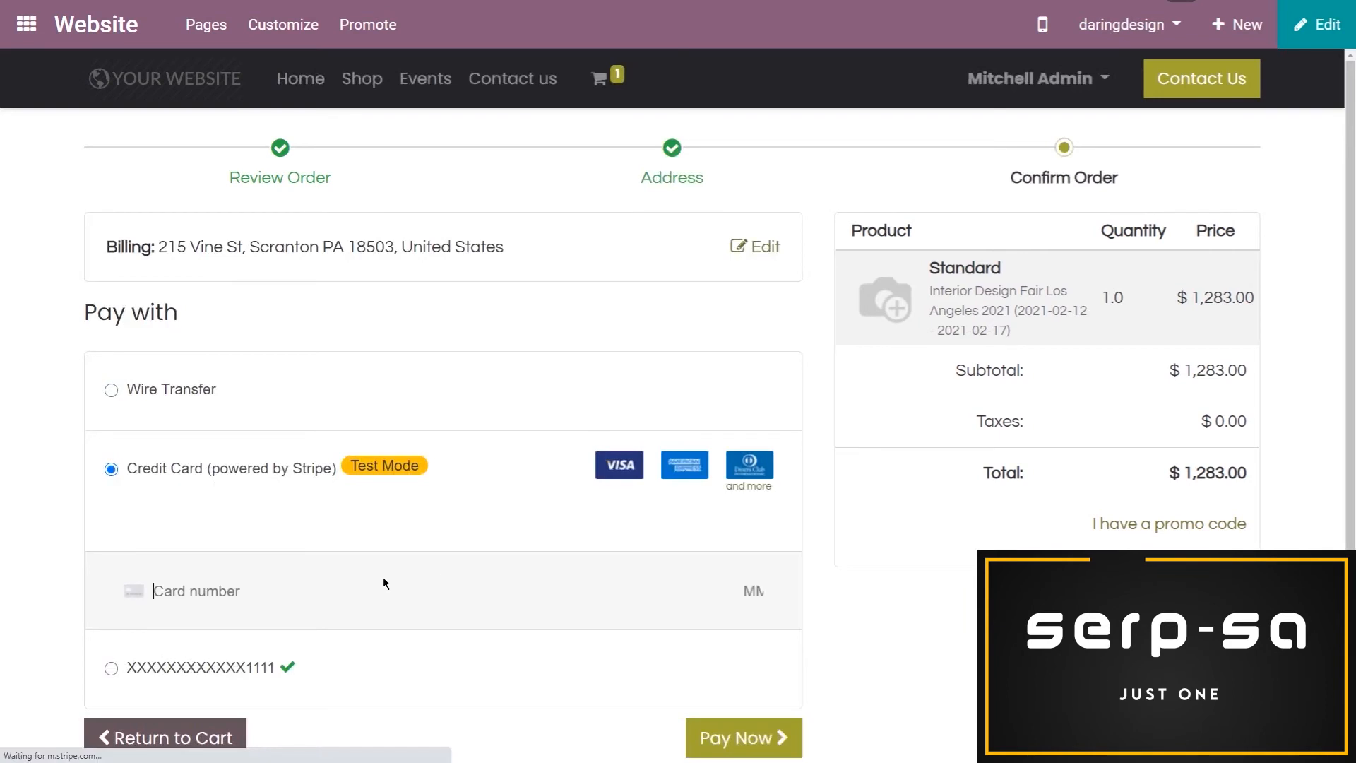
left_click(334, 584)
type("4242 4242 42")
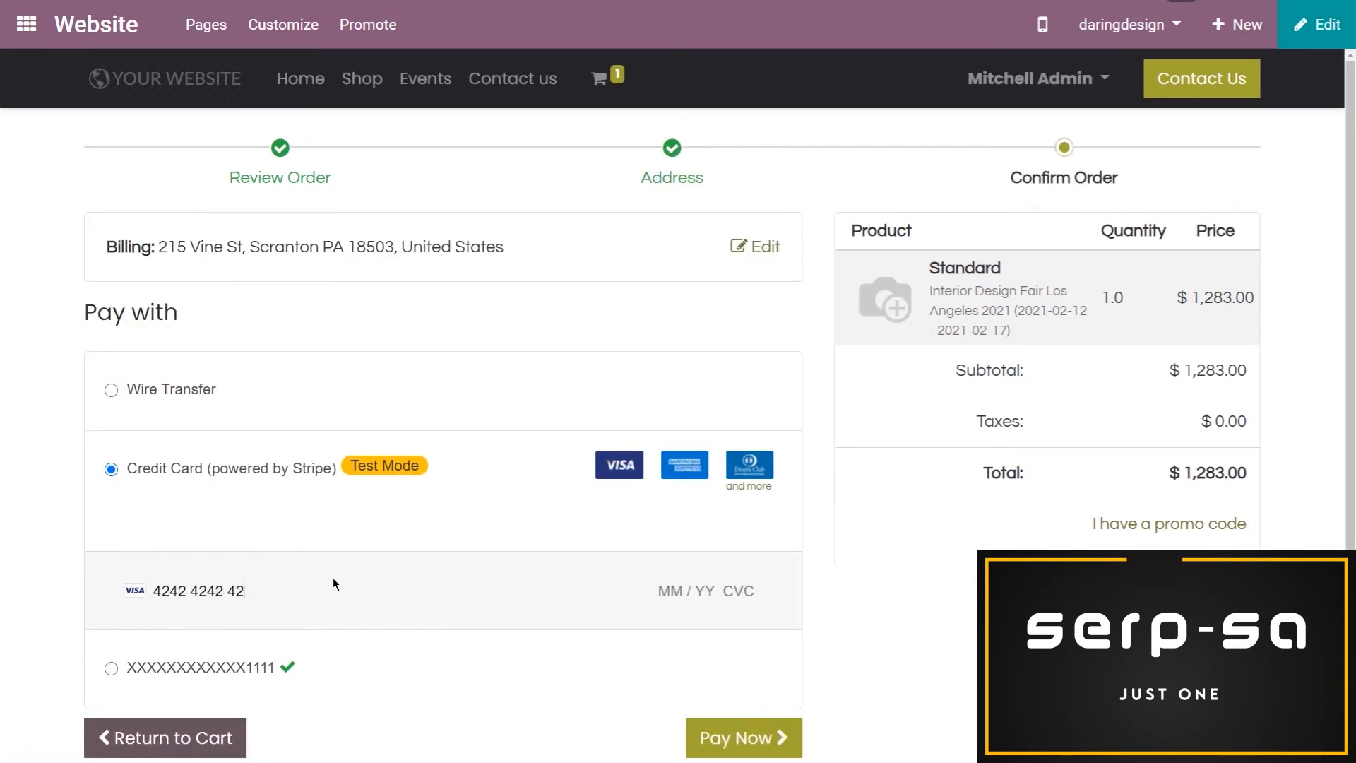
type("42 4242 04 / 44")
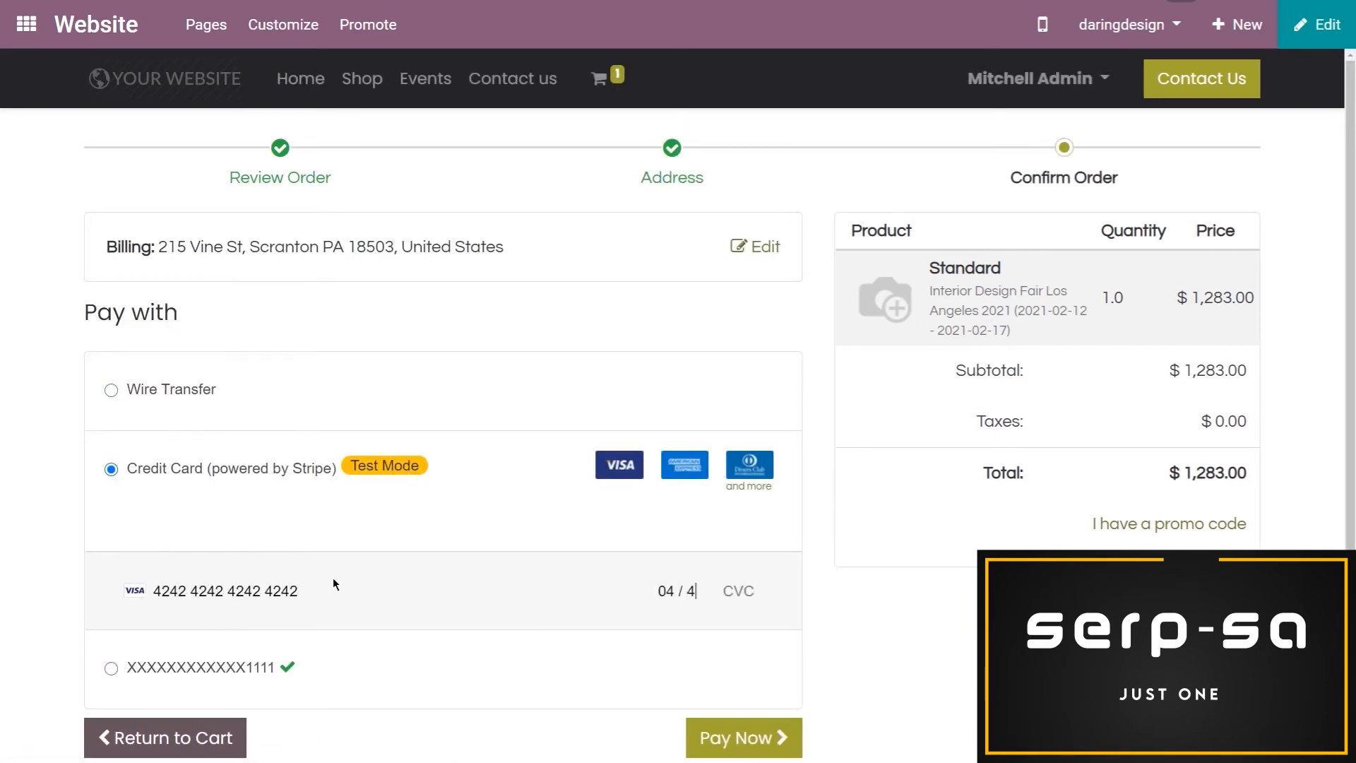
key("BackSpace")
key("BackSpace")
key("BackSpace")
type("24 222")
left_click(773, 735)
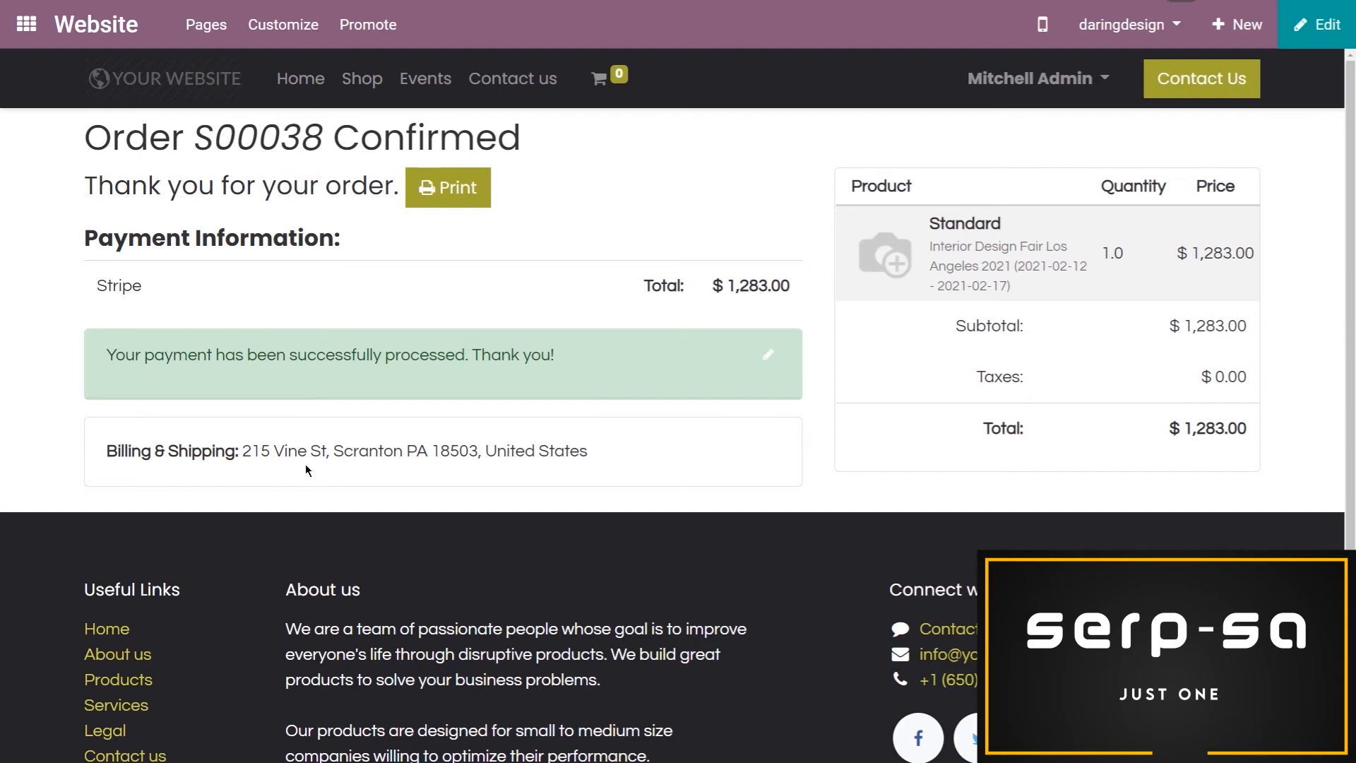
Select one Free ticket for the Interior Design Fair Los Angeles 2021 event on the website and start the registration
left_click(407, 82)
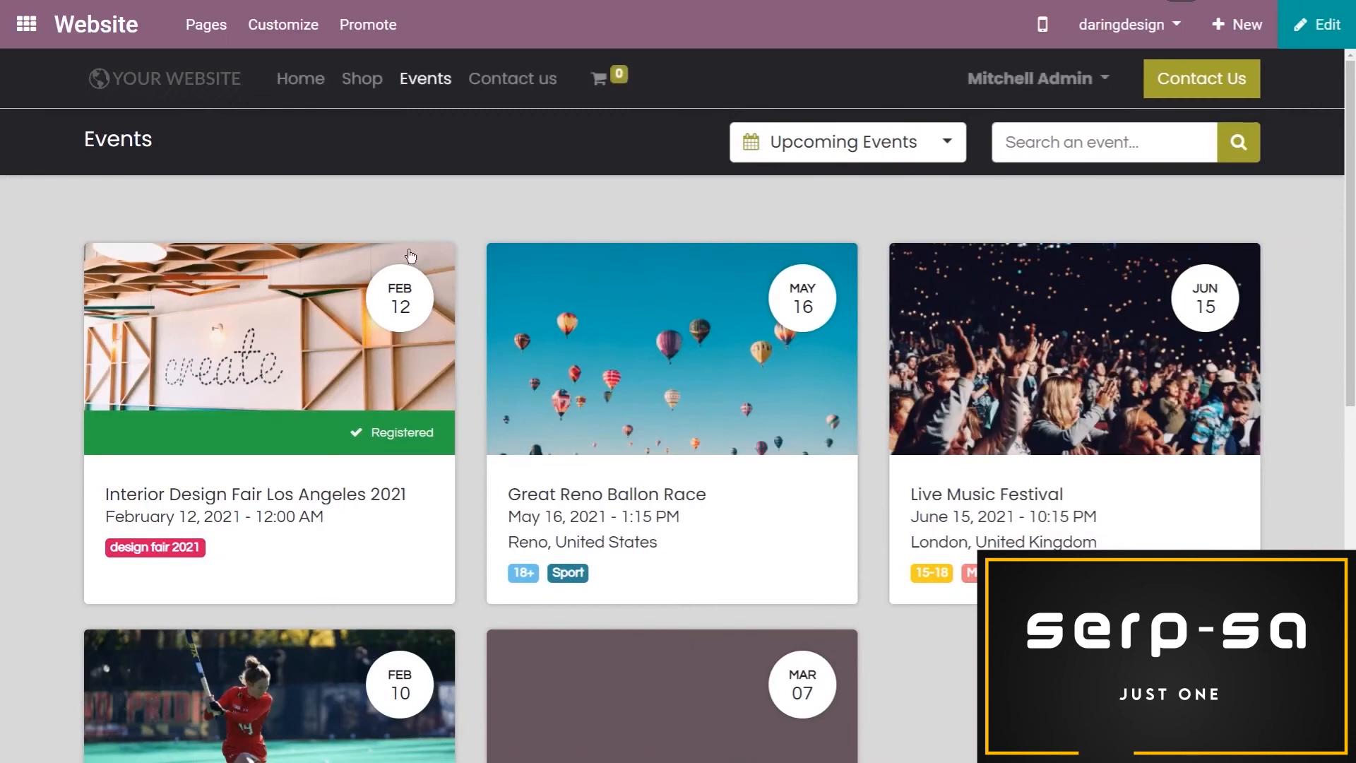
left_click(306, 348)
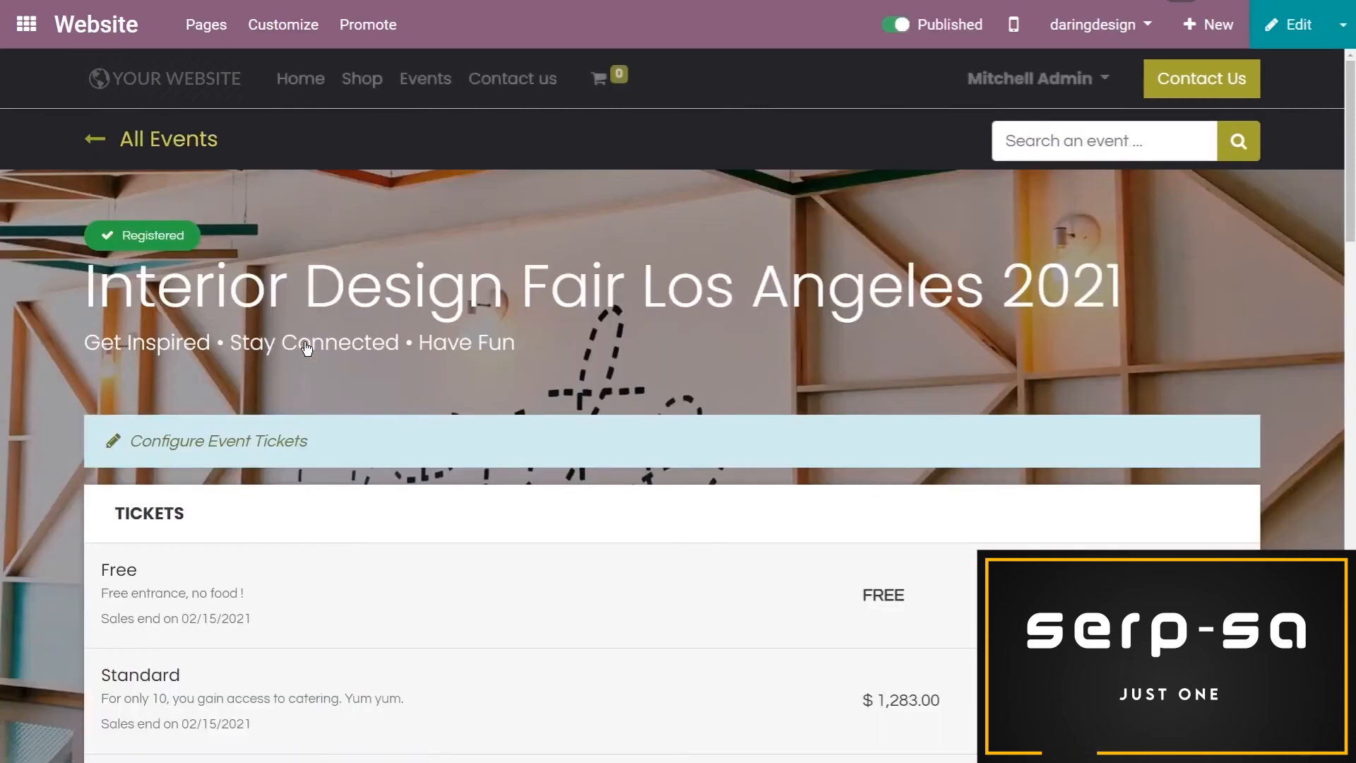
scroll(1130, 481, "down", 3)
left_click(1228, 315)
left_click(1222, 365)
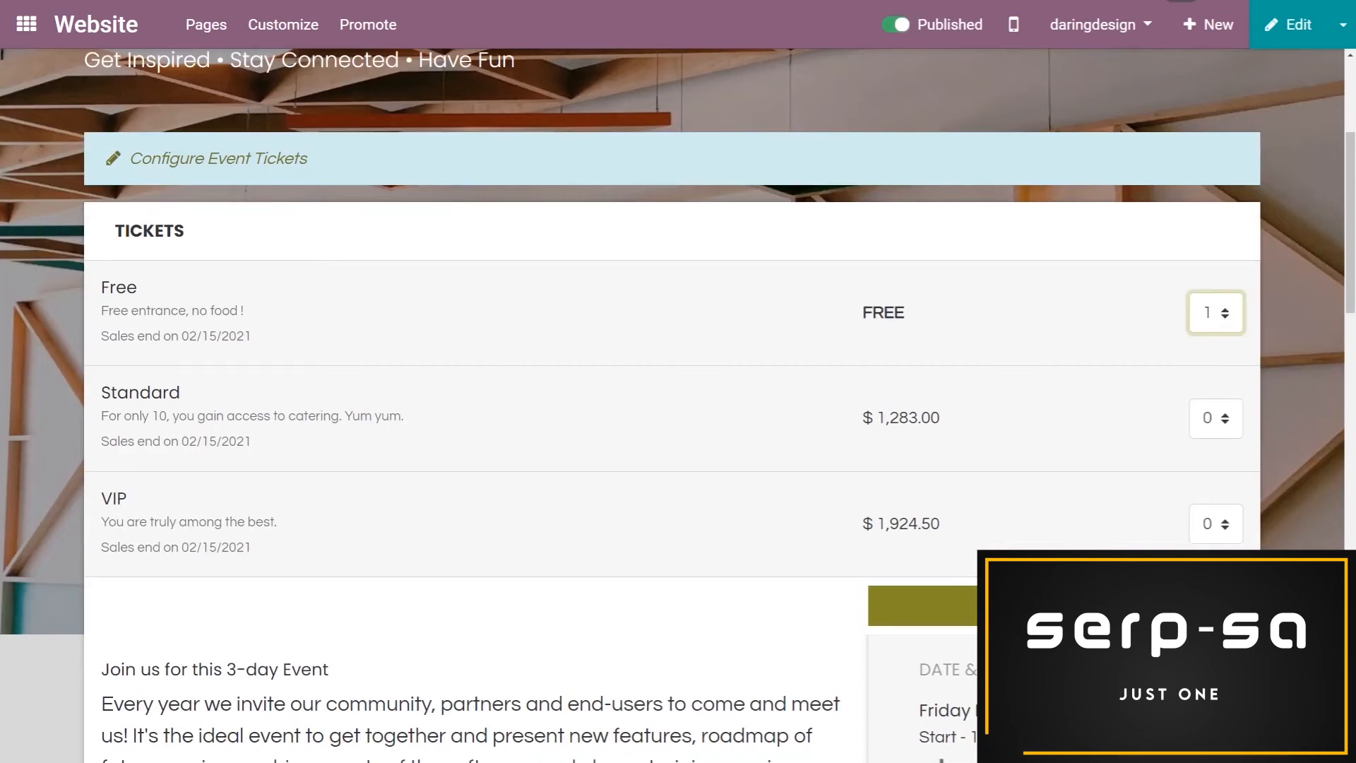
left_click(1130, 605)
Fill in the attendee's name, email and phone number for the Free ticket
left_click(367, 221)
type("Jackson")
key("Tab")
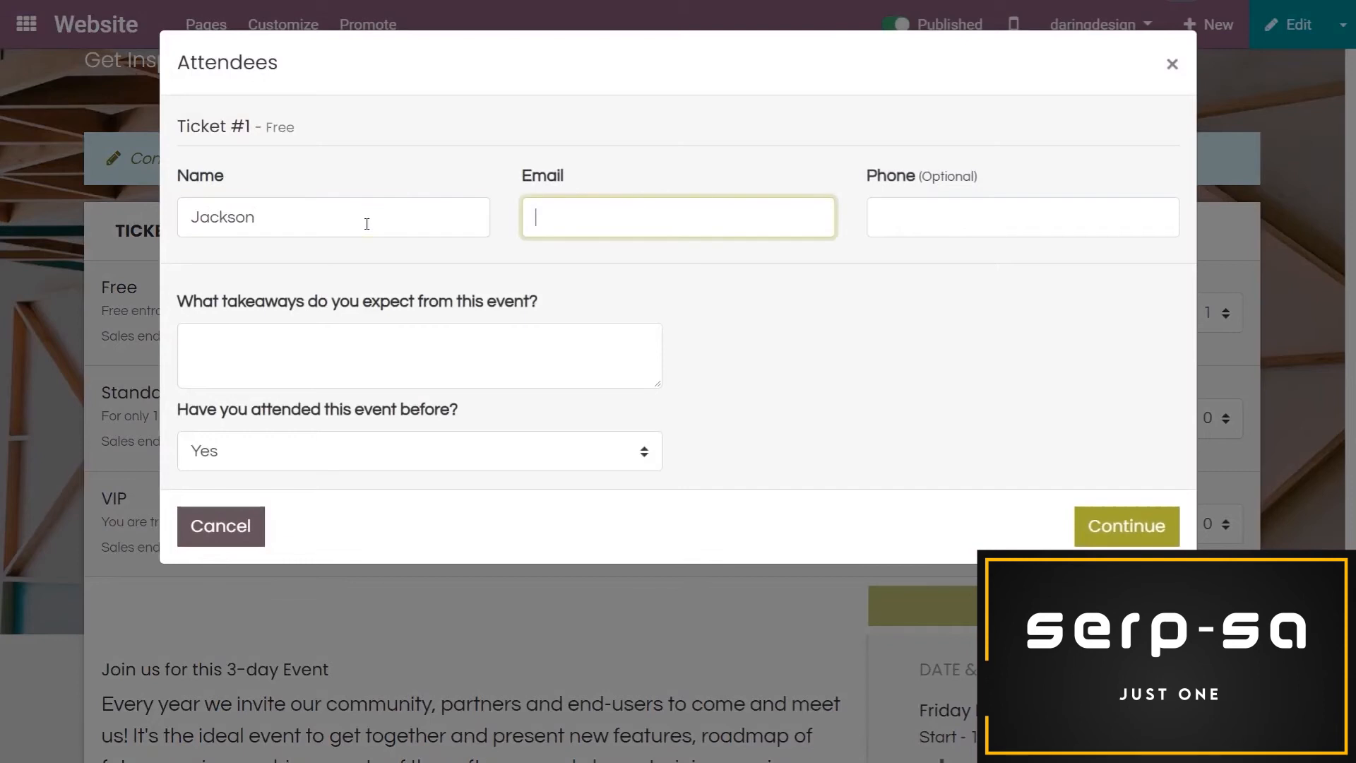
type("test1@test.com")
key("Tab")
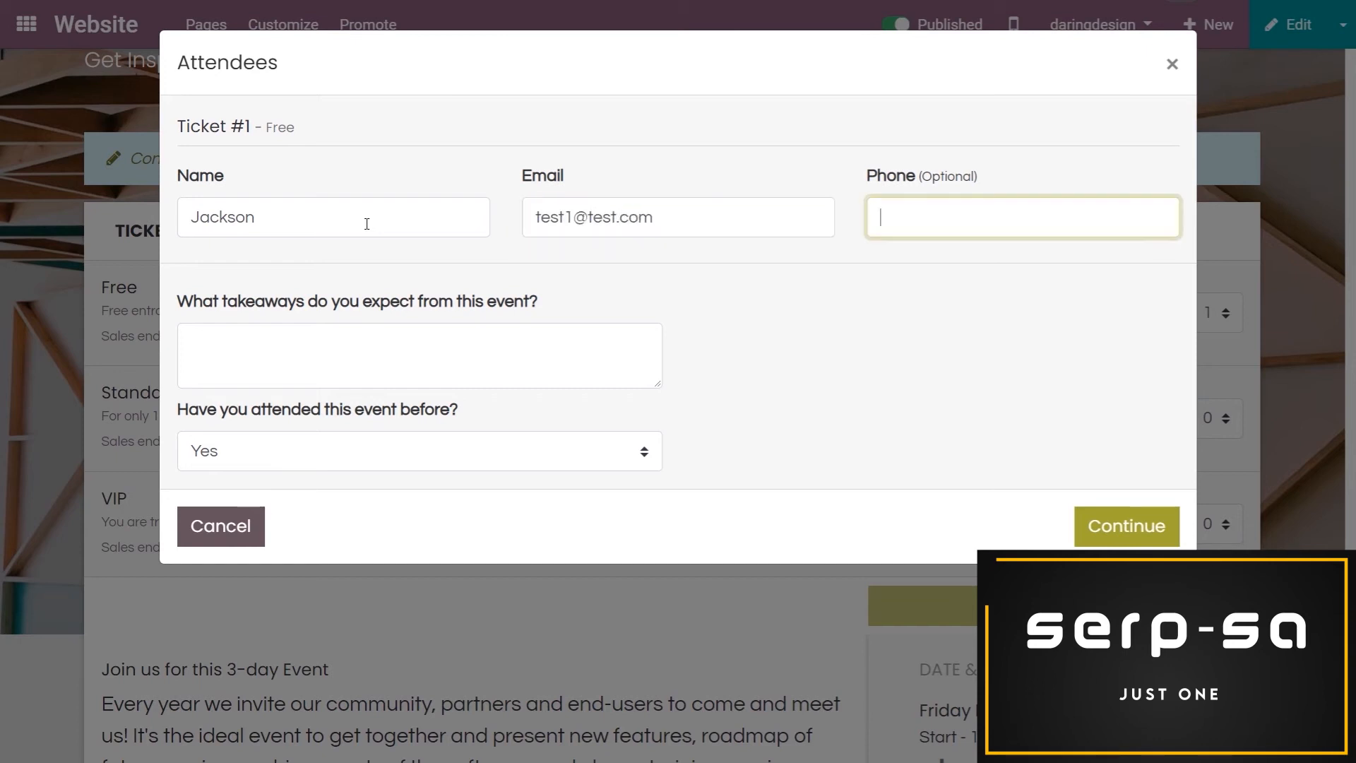
type("12345678")
Answer the expected takeaways question with "Everything" and submit the Free ticket registration
left_click(365, 346)
type("Everything")
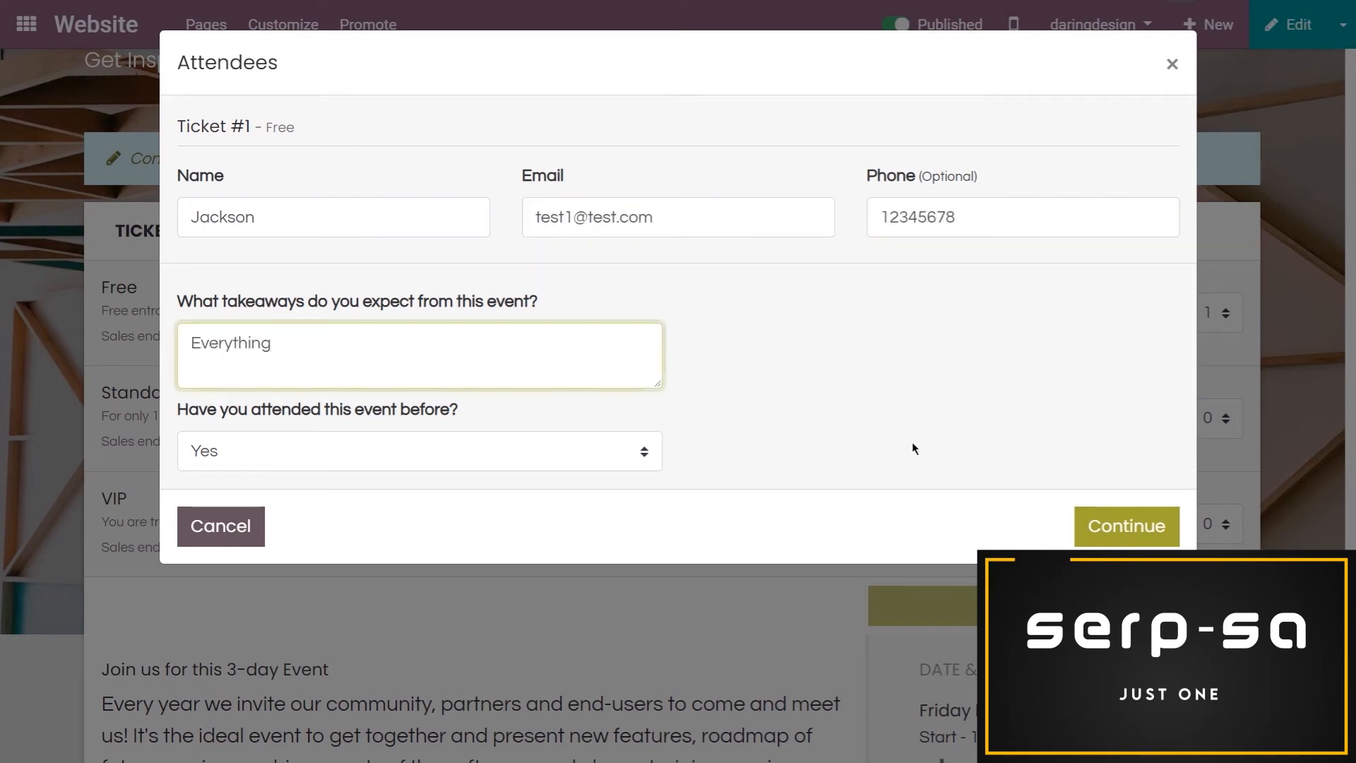
left_click(1125, 527)
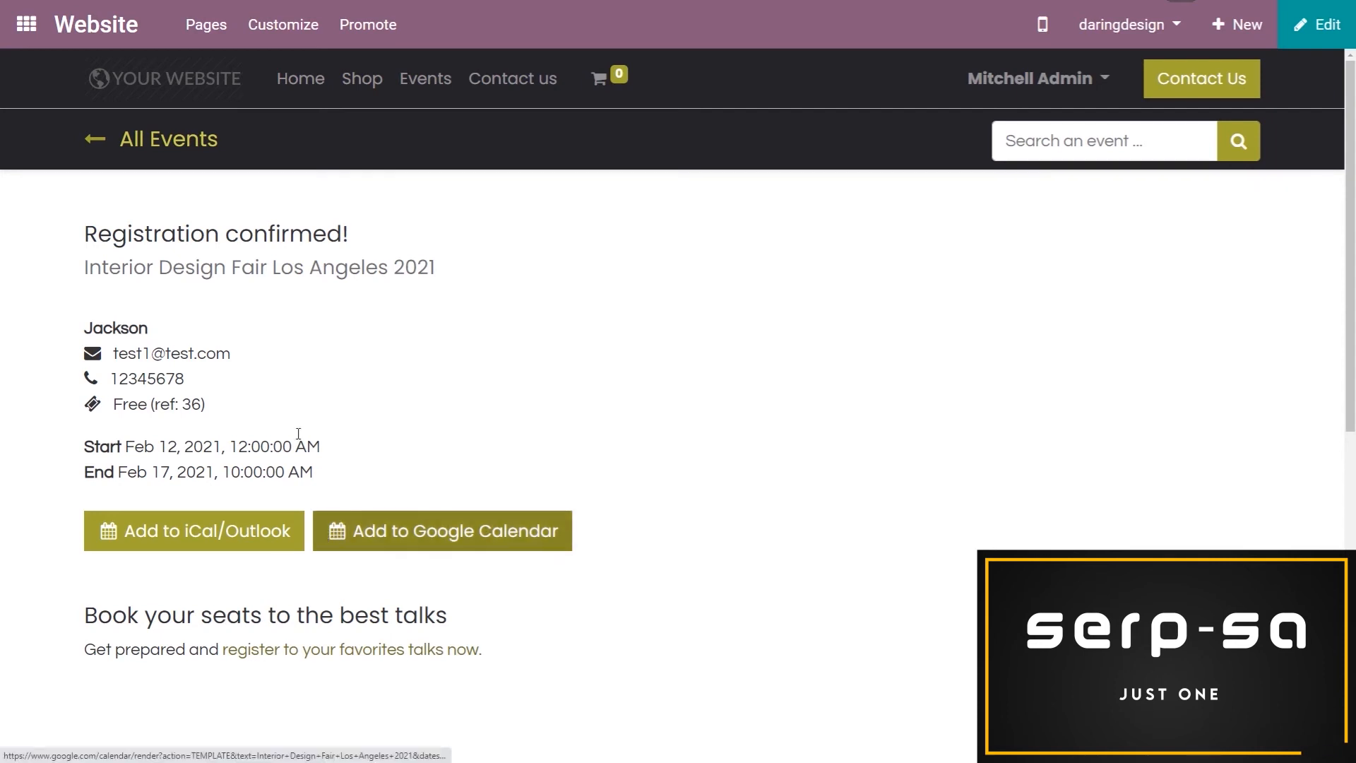
Switch to the Events app and open the attendee list of the Interior Design Fair Los Angeles 2021 event
left_click(26, 24)
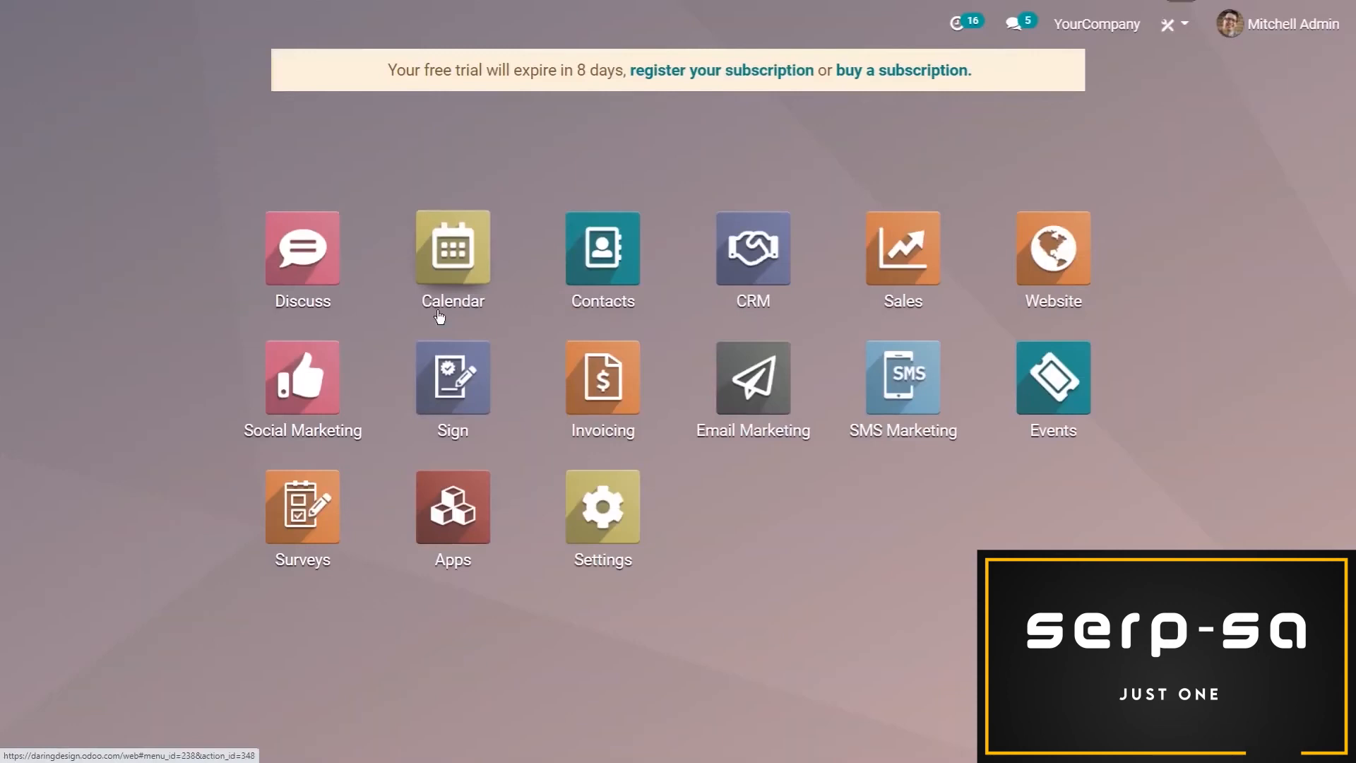
left_click(1051, 382)
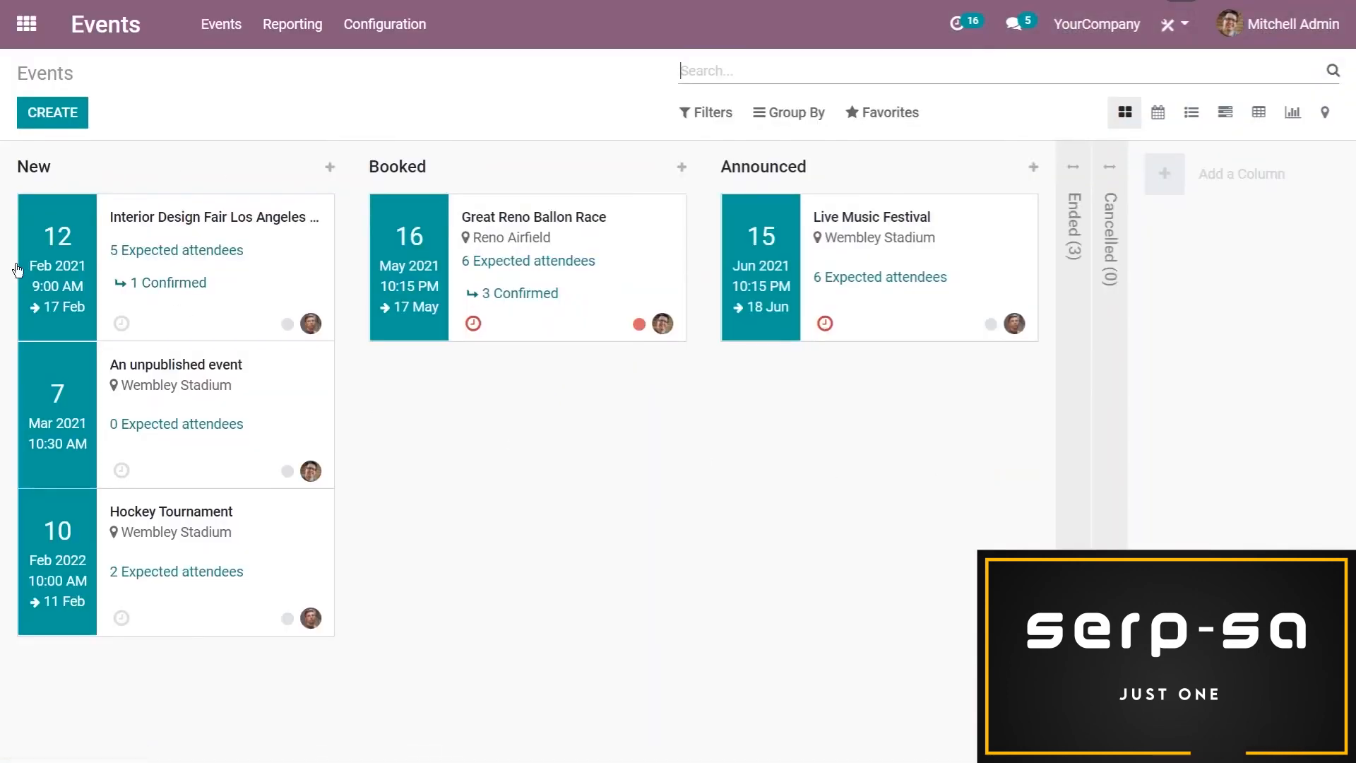
left_click(273, 282)
left_click(464, 216)
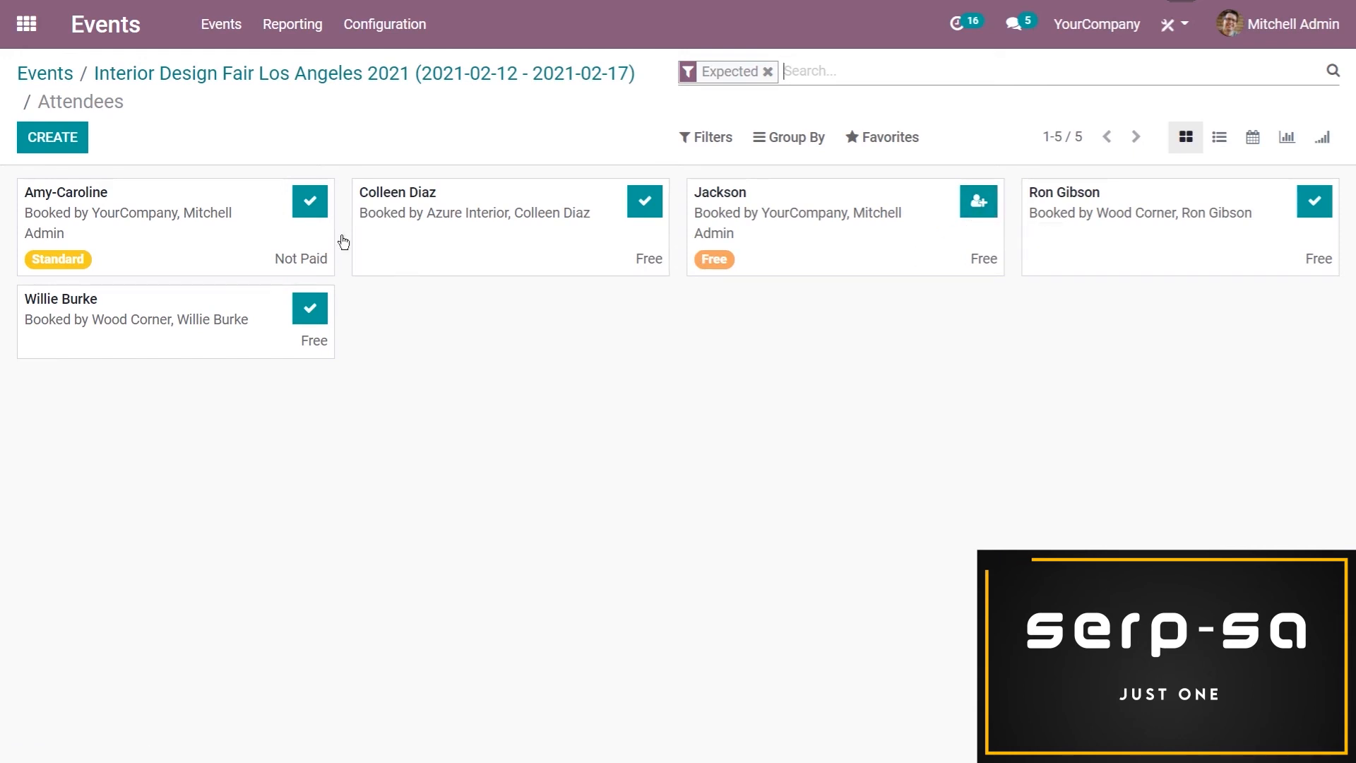
Confirm the Standard ticket holder's registration and mark both the Standard and Free ticket holders as attended
left_click(305, 214)
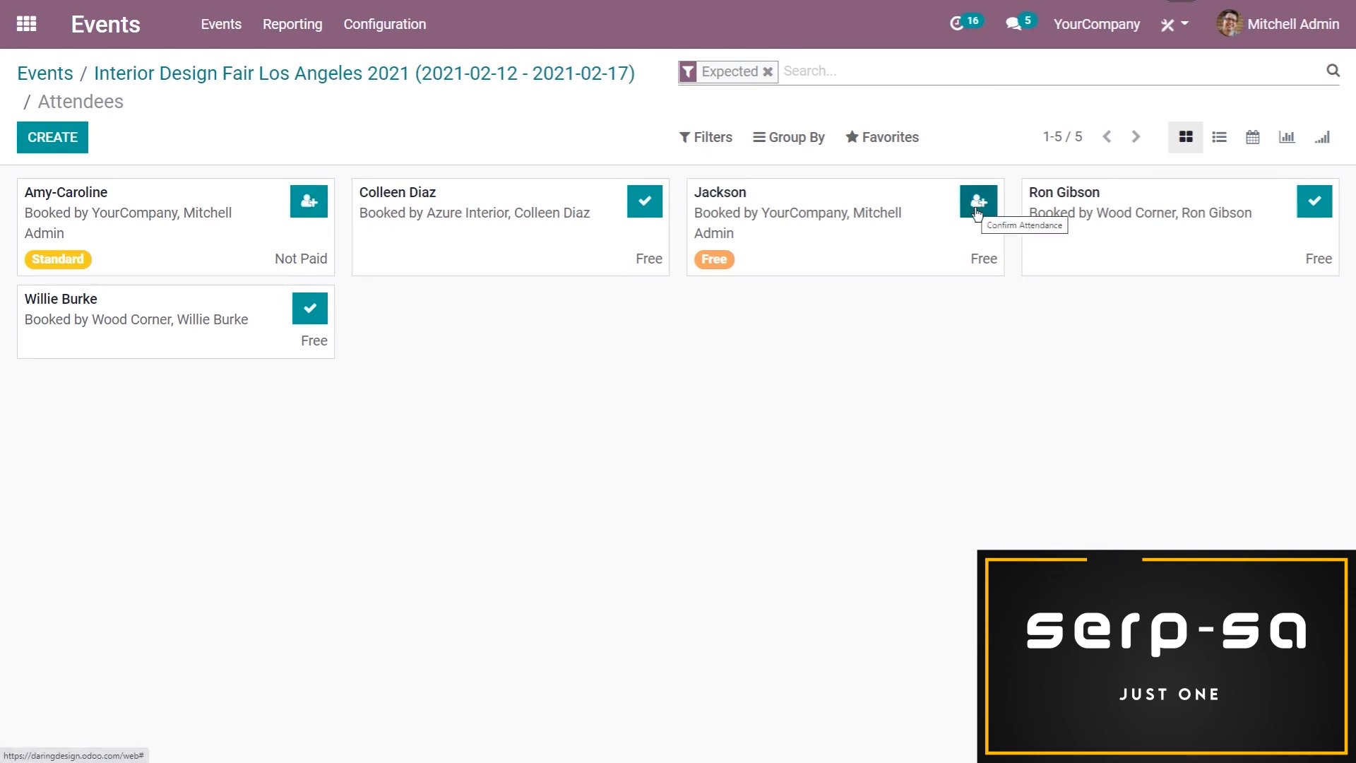
left_click(978, 211)
left_click(313, 212)
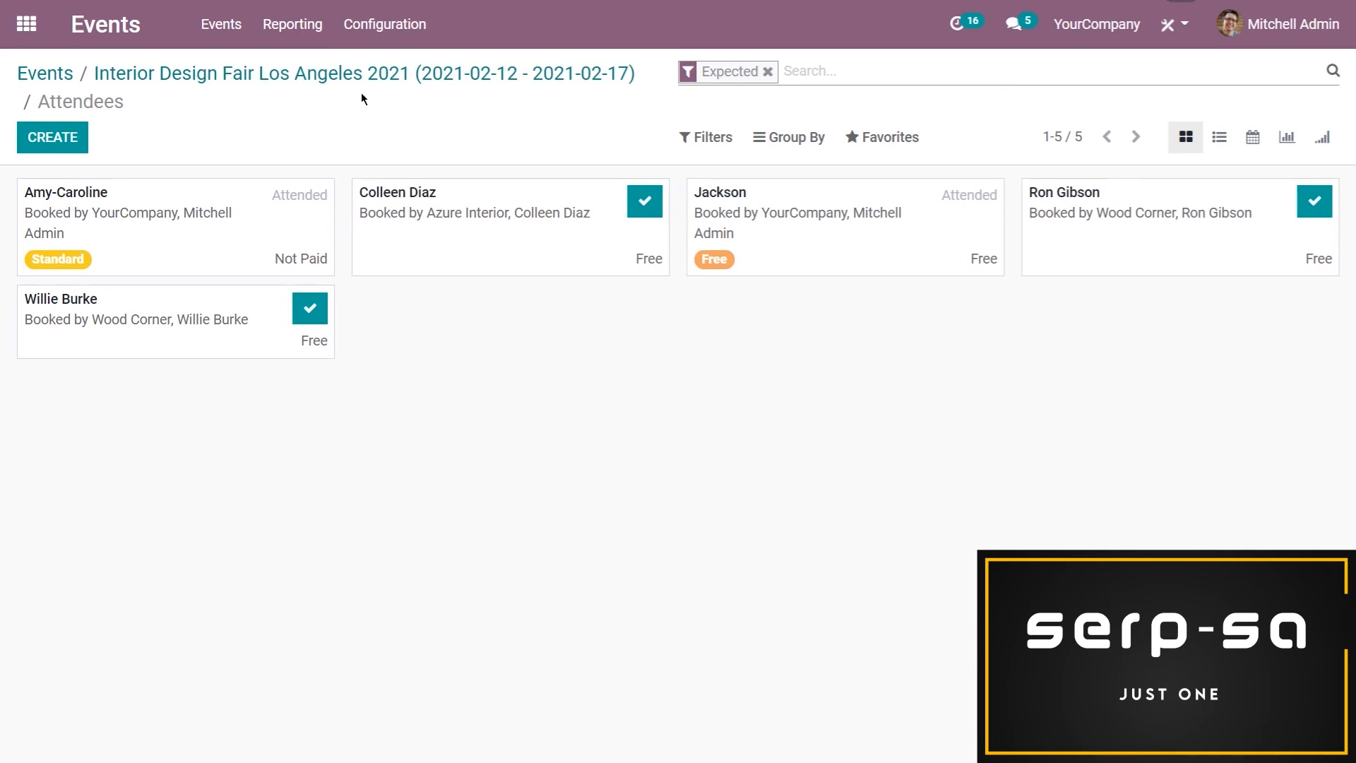
Open the event's leads and examine the Standard ticket holder's lead, including the questionnaire answers in its internal notes
left_click(291, 83)
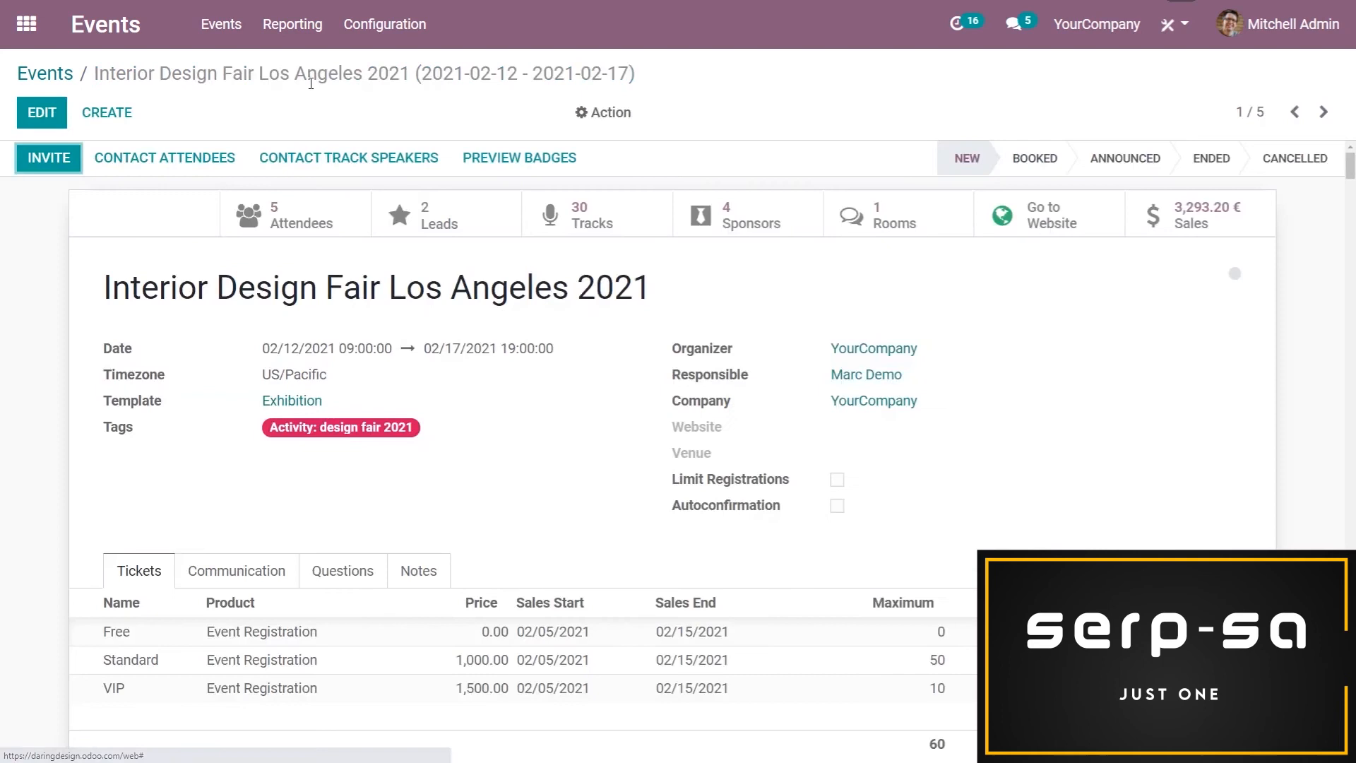
left_click(459, 226)
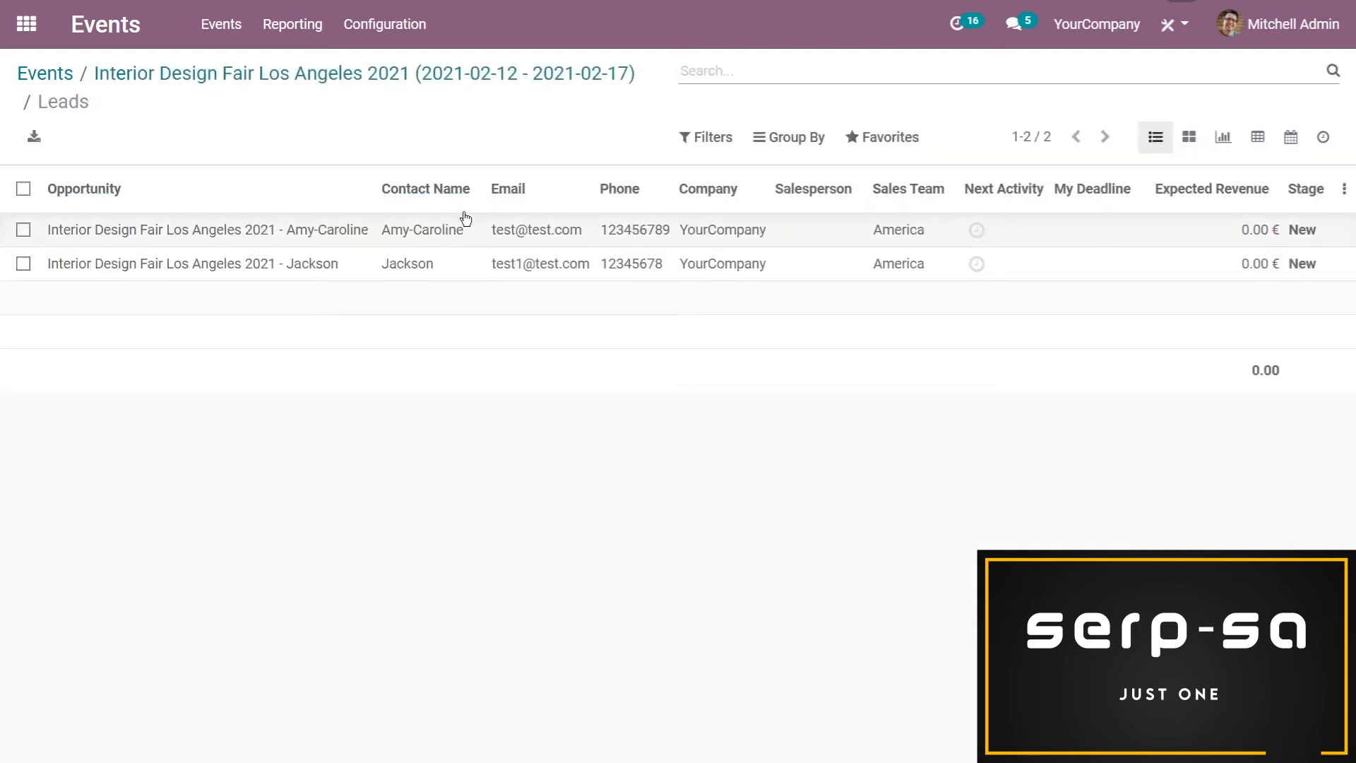
left_click(393, 233)
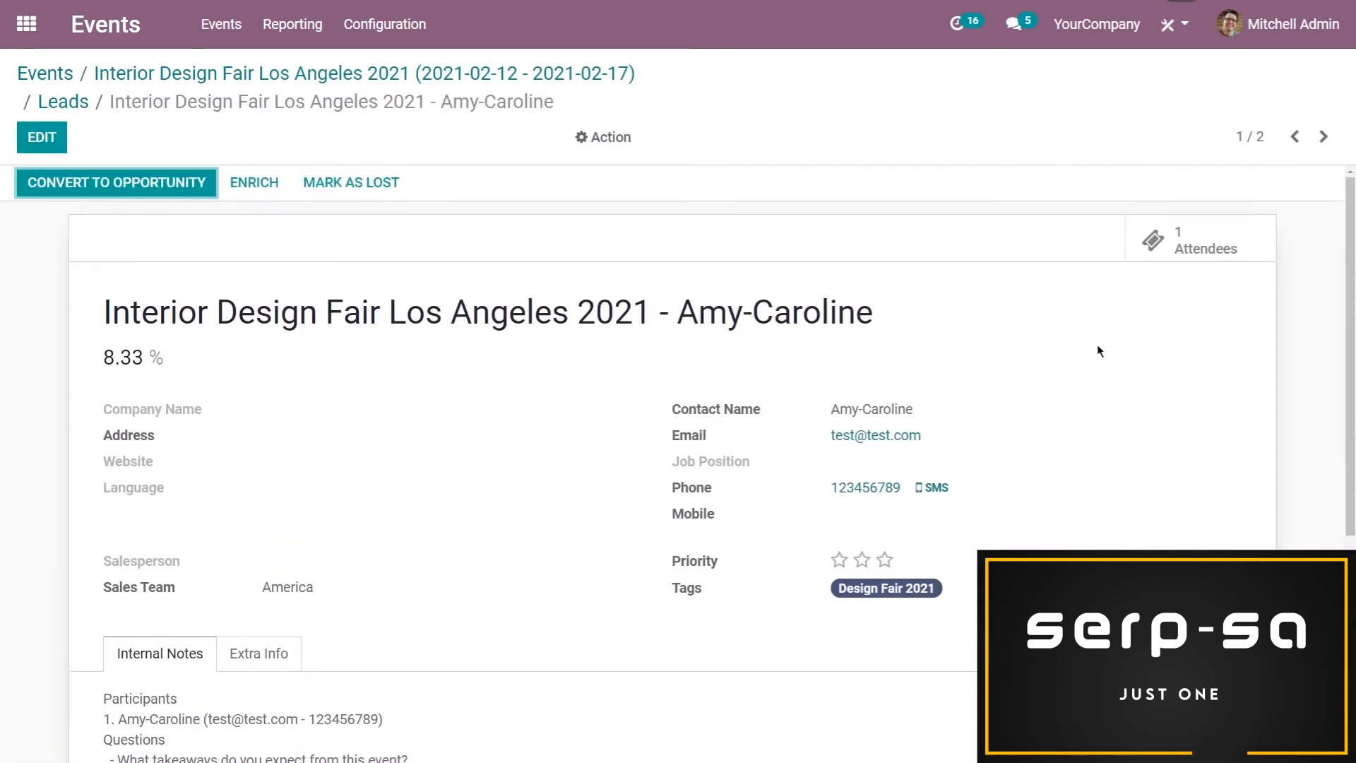
scroll(312, 602, "down", 4)
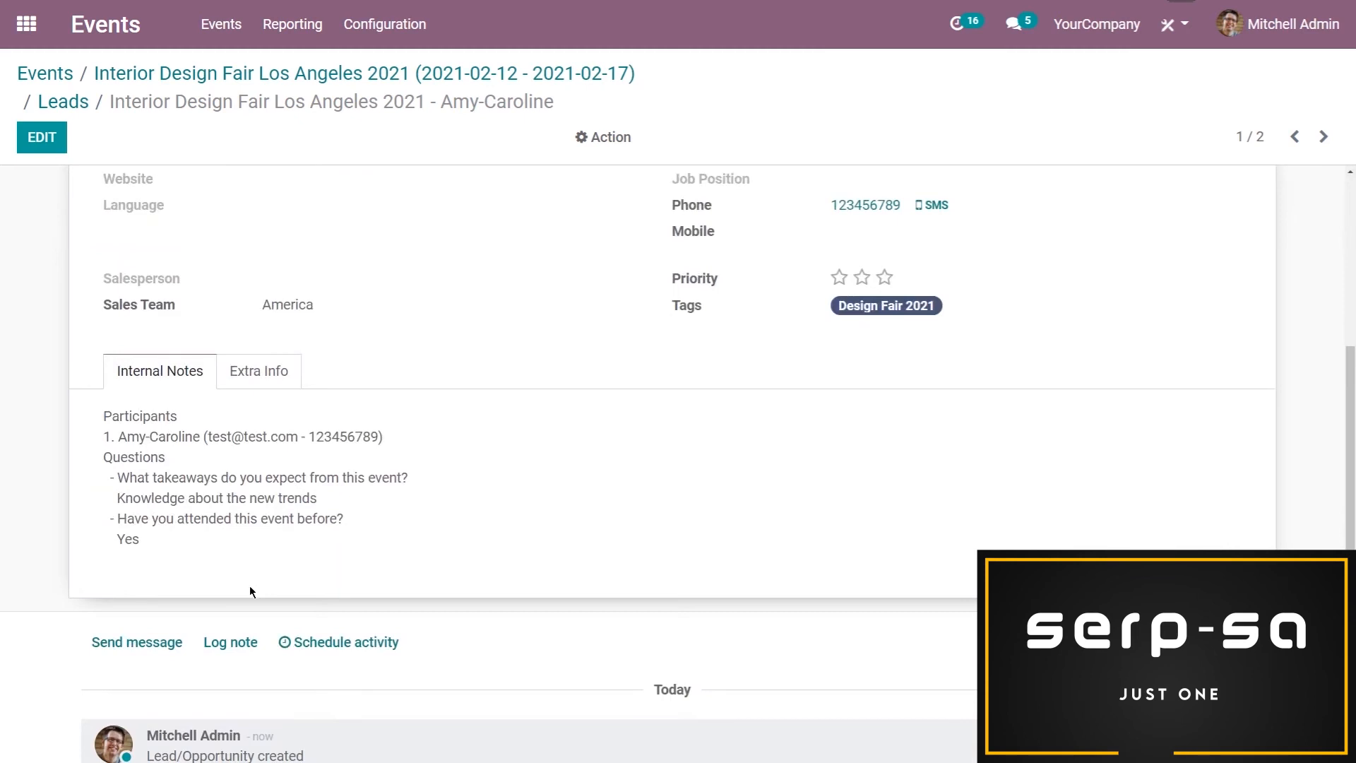
scroll(256, 588, "up", 1)
scroll(258, 510, "up", 1)
scroll(259, 510, "up", 1)
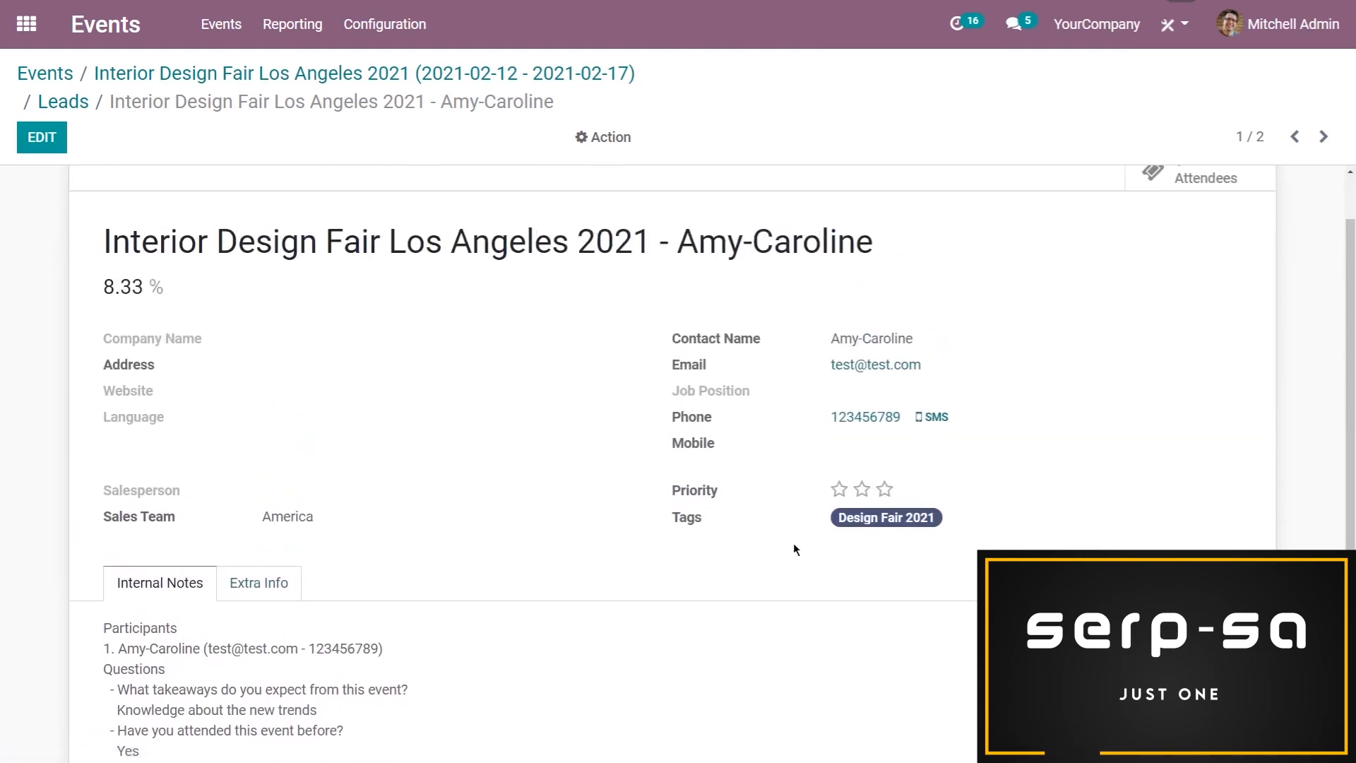
scroll(268, 452, "up", 1)
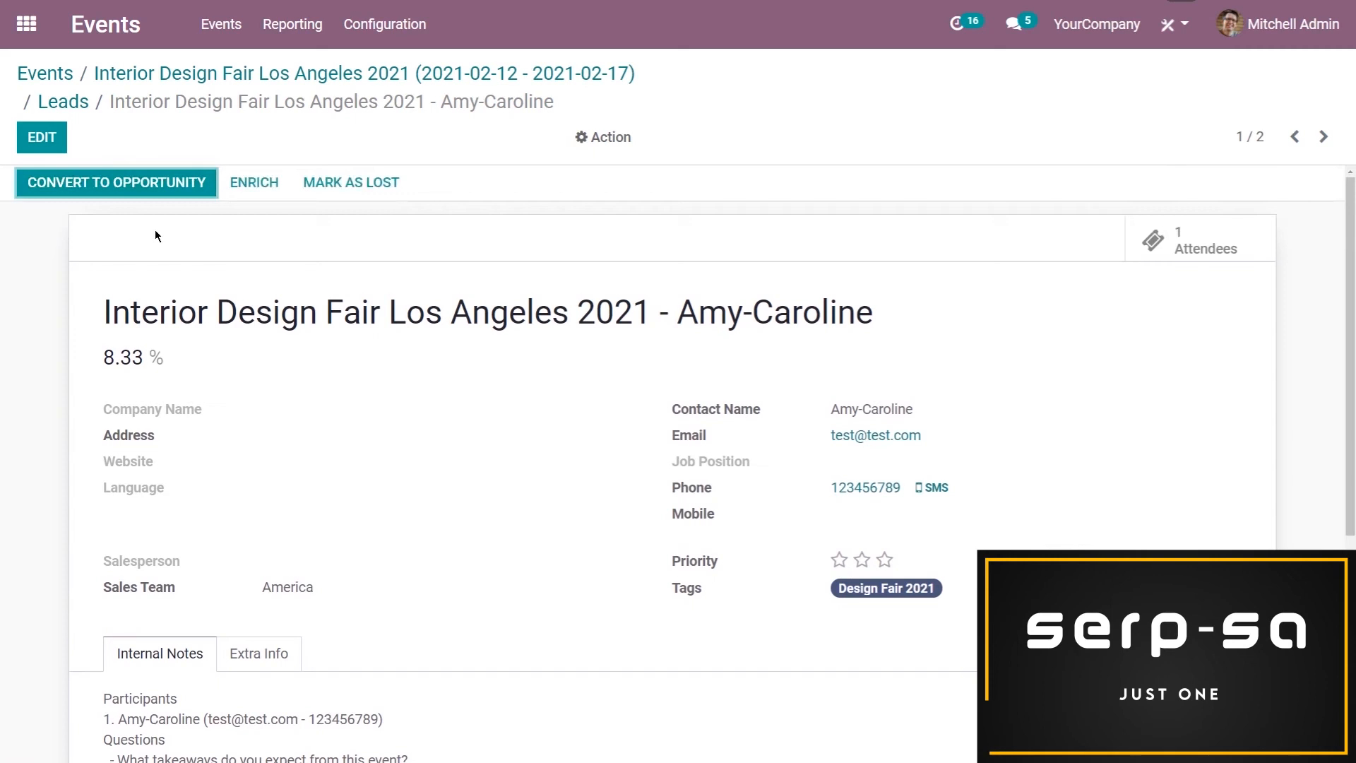
Convert the Standard ticket holder's lead to an opportunity without assigning a salesperson, sales team or customer
left_click(164, 188)
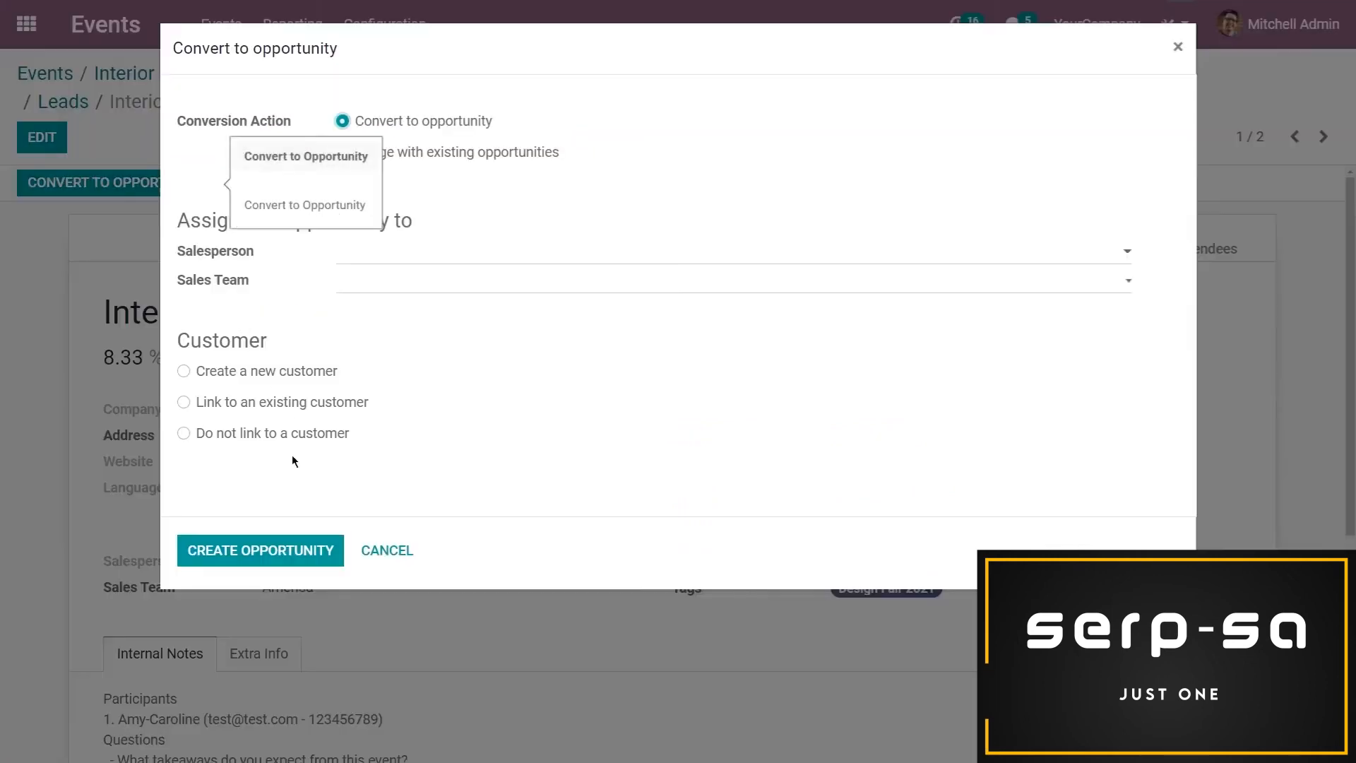
left_click(283, 554)
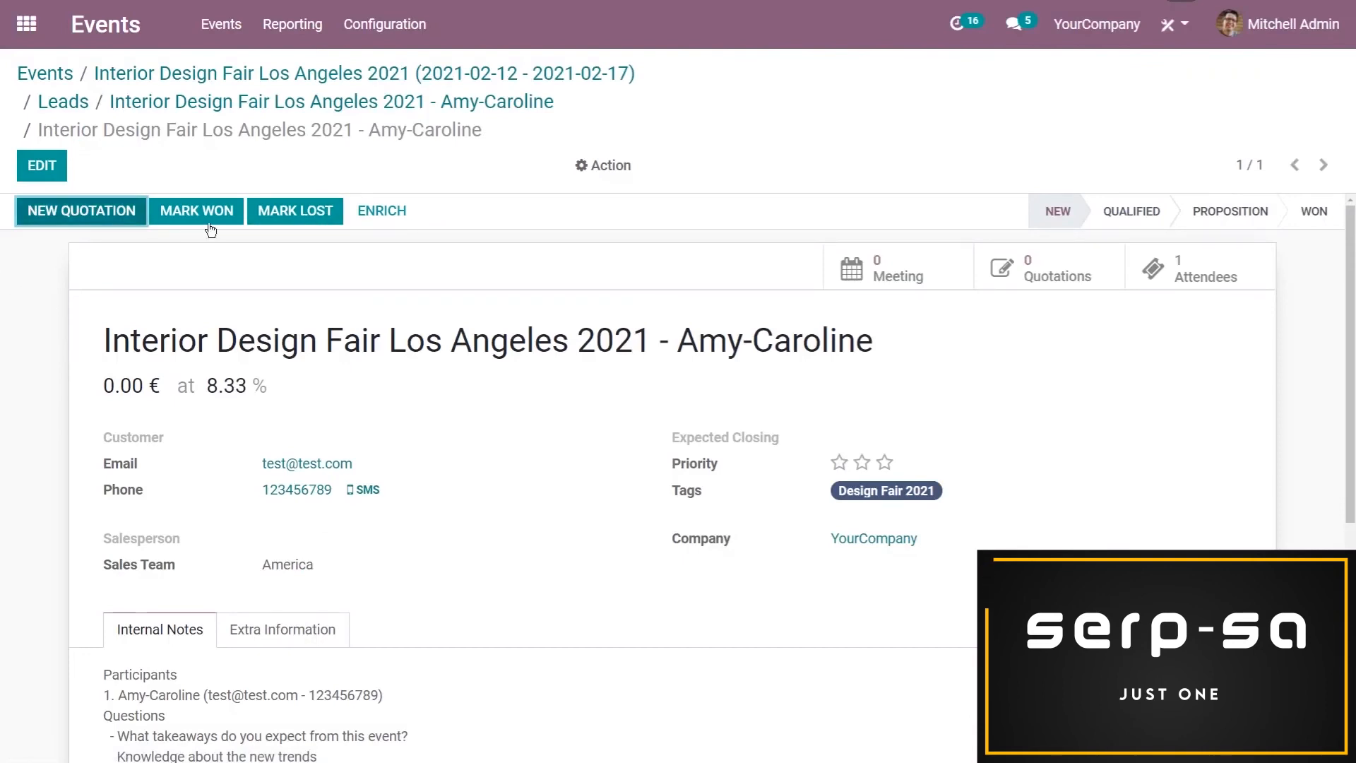
scroll(337, 333, "down", 1)
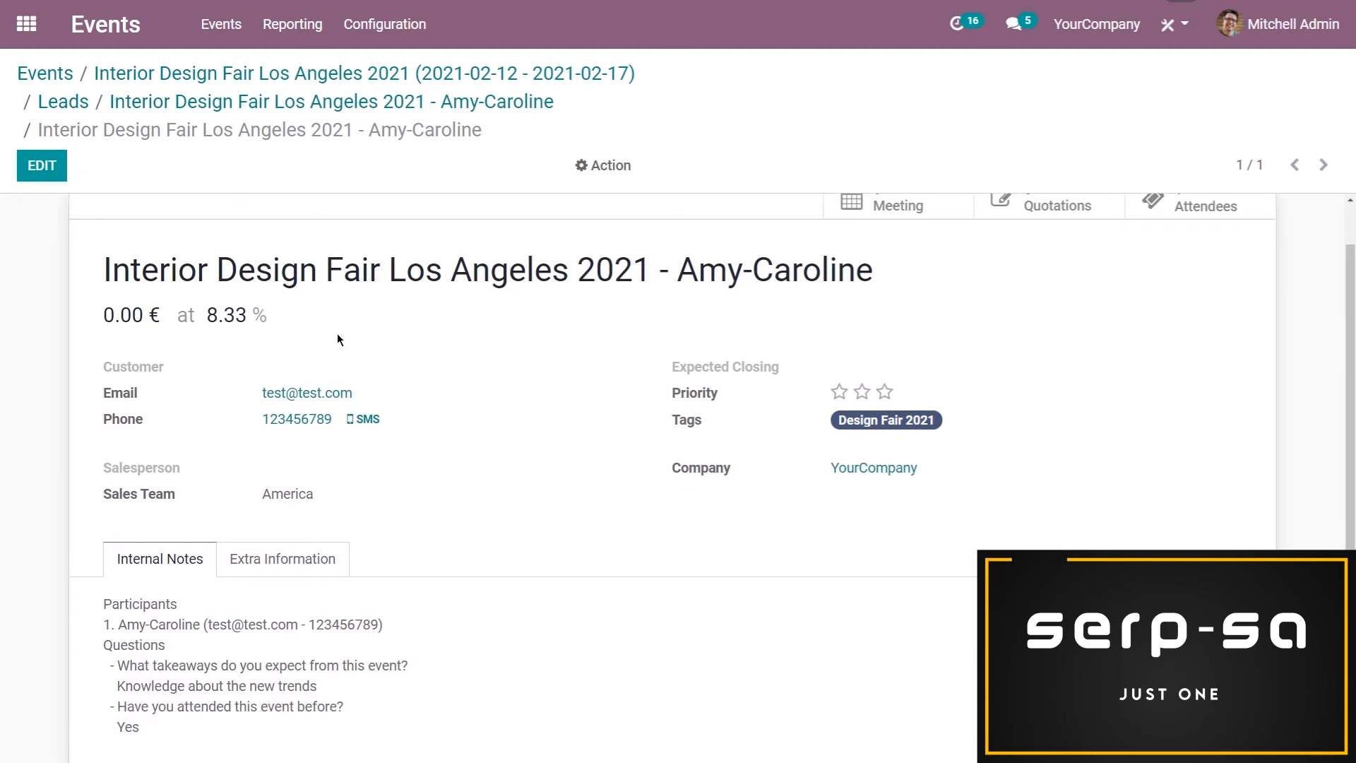
Open the CRM pipeline and remove the My Pipeline filter to show everyone's opportunities
left_click(27, 23)
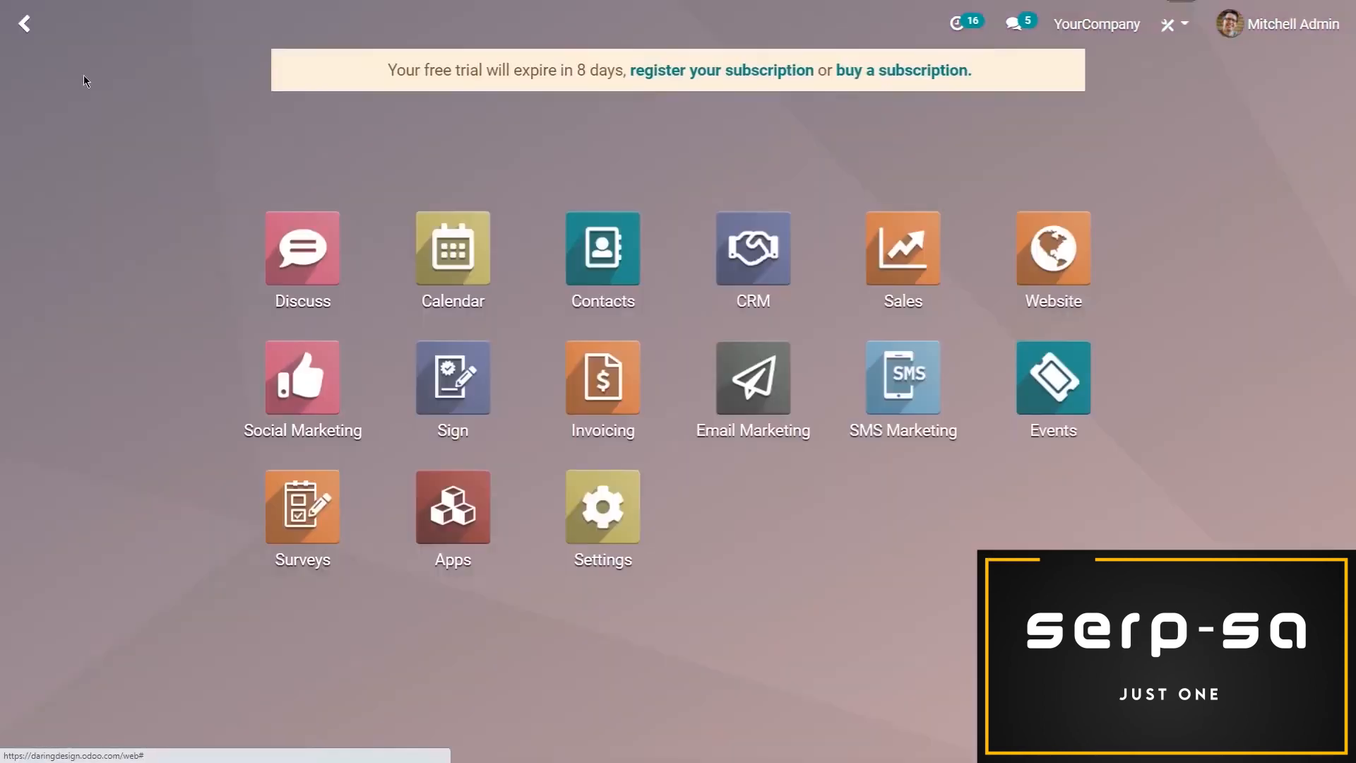
left_click(774, 262)
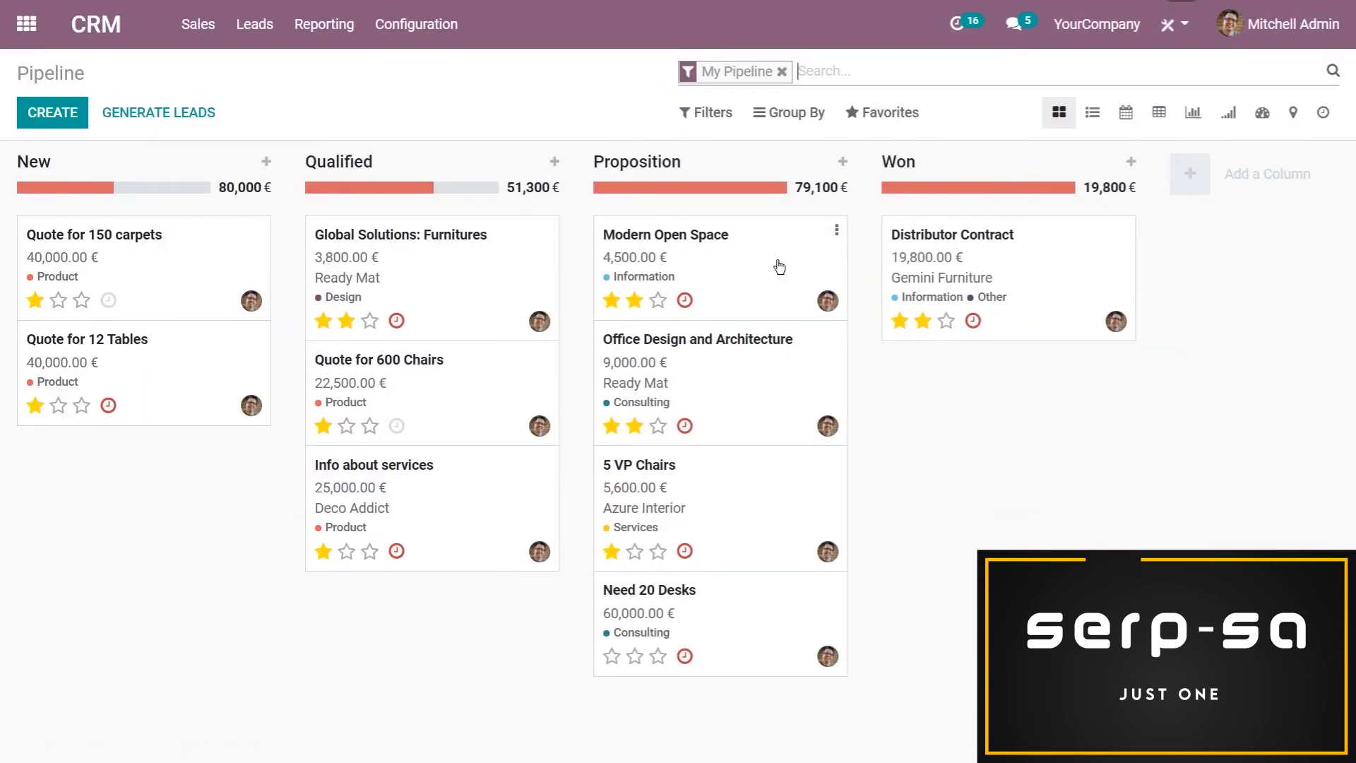
left_click(782, 71)
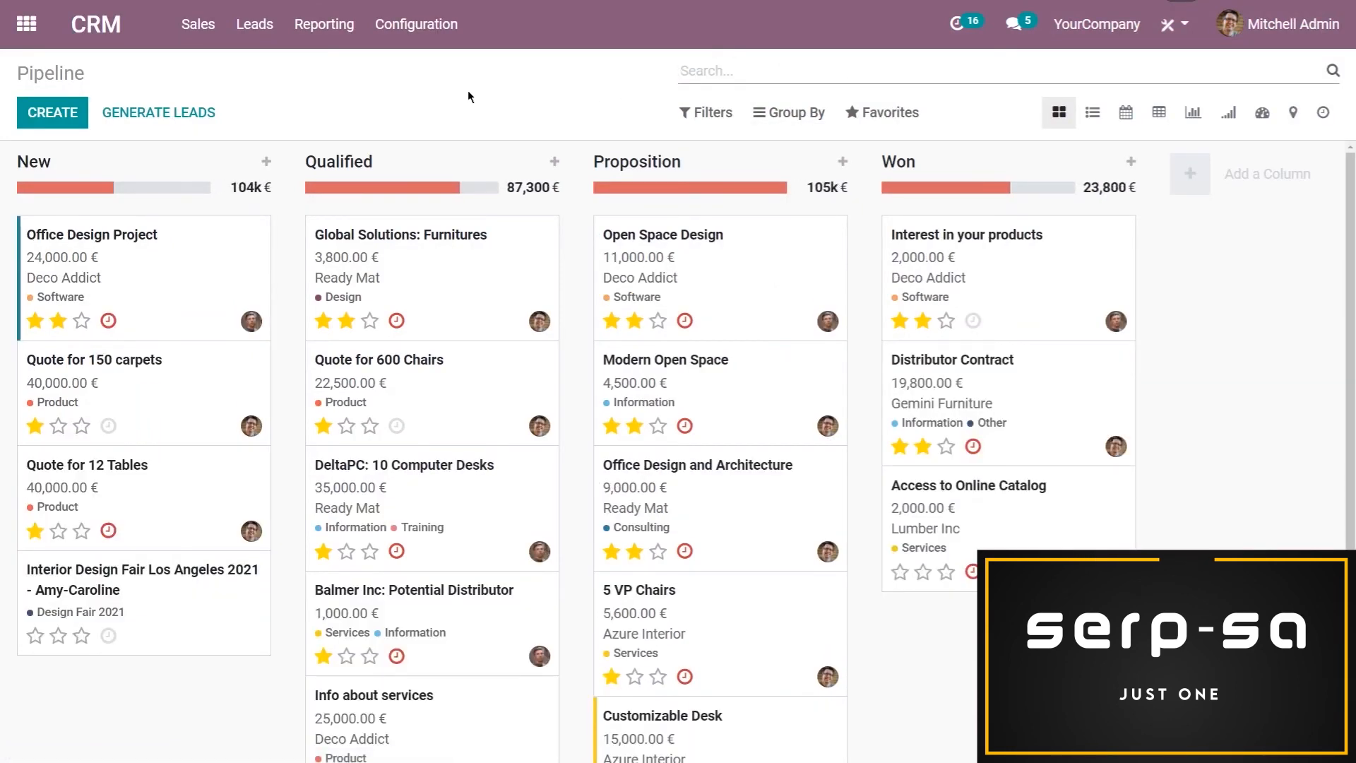
Filter the CRM leads with a custom condition where Tags contains "design fair"
left_click(248, 35)
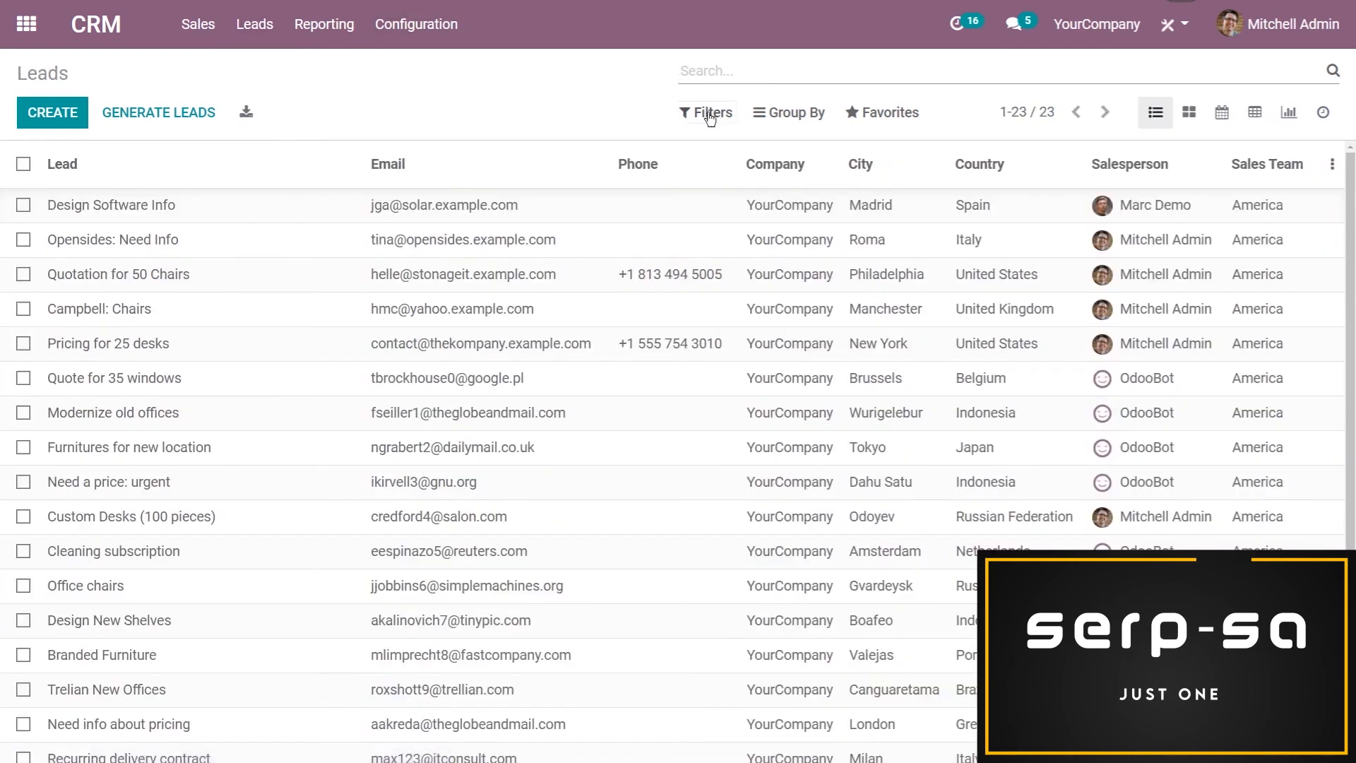
left_click(706, 113)
left_click(714, 456)
left_click(765, 483)
scroll(770, 353, "down", 15)
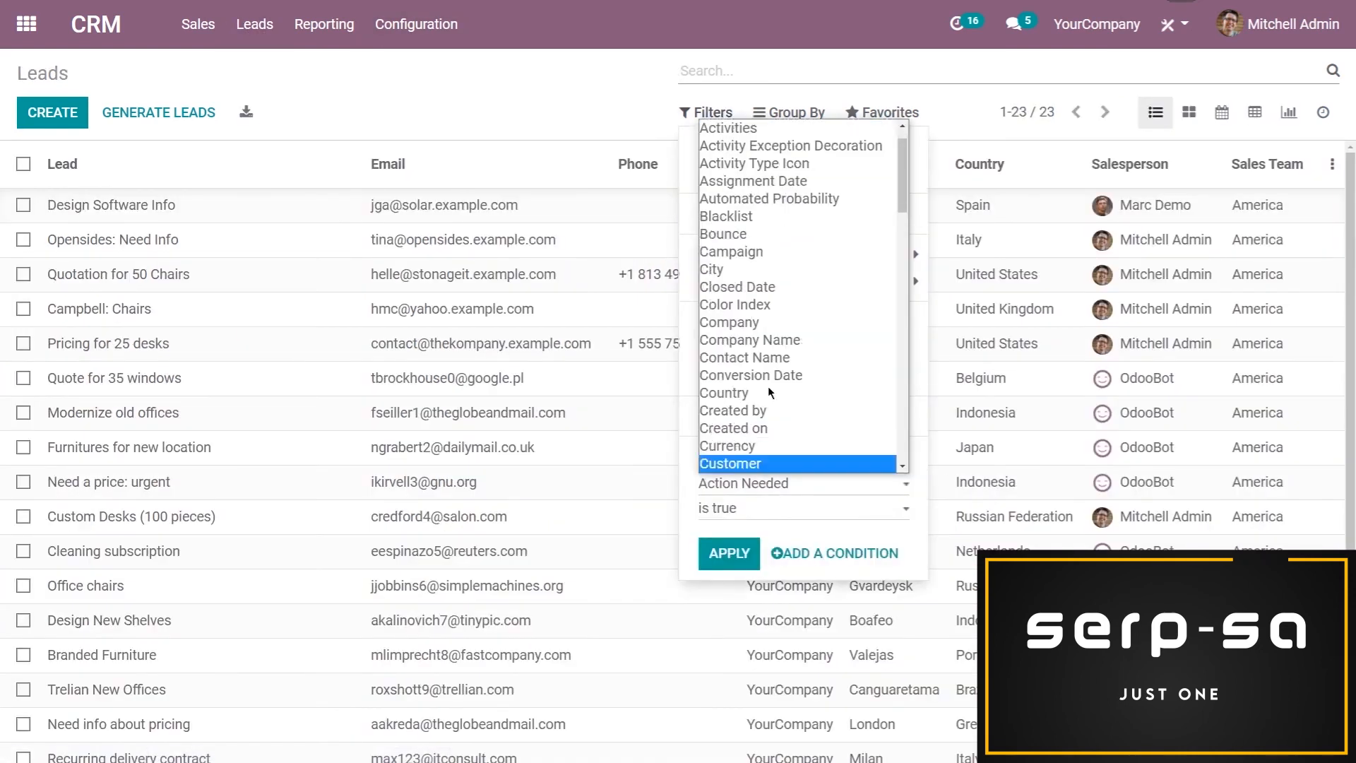
scroll(772, 316, "down", 2)
left_click(767, 338)
left_click(788, 526)
type("design fair")
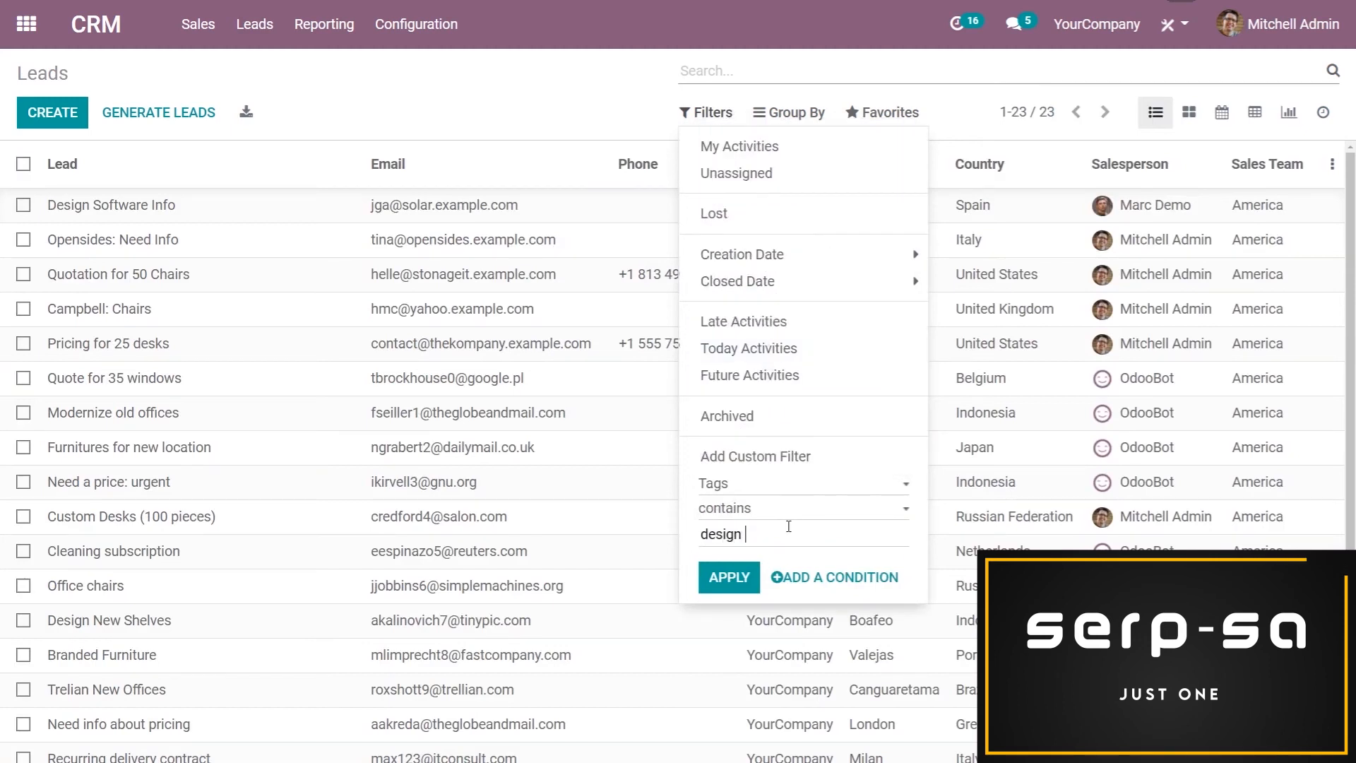
left_click(729, 577)
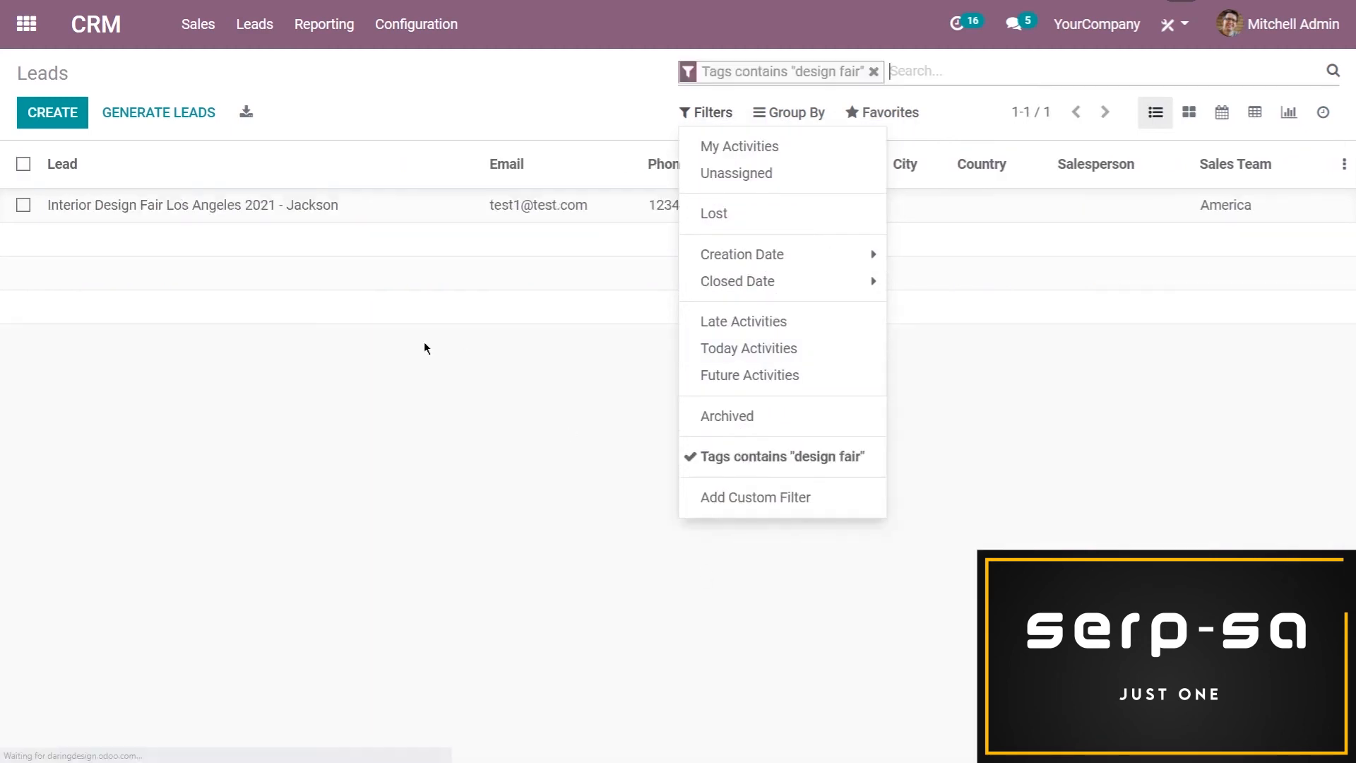
left_click(439, 387)
Open the filtered Interior Design Fair lead and review its contact details, tag and internal notes
left_click(415, 214)
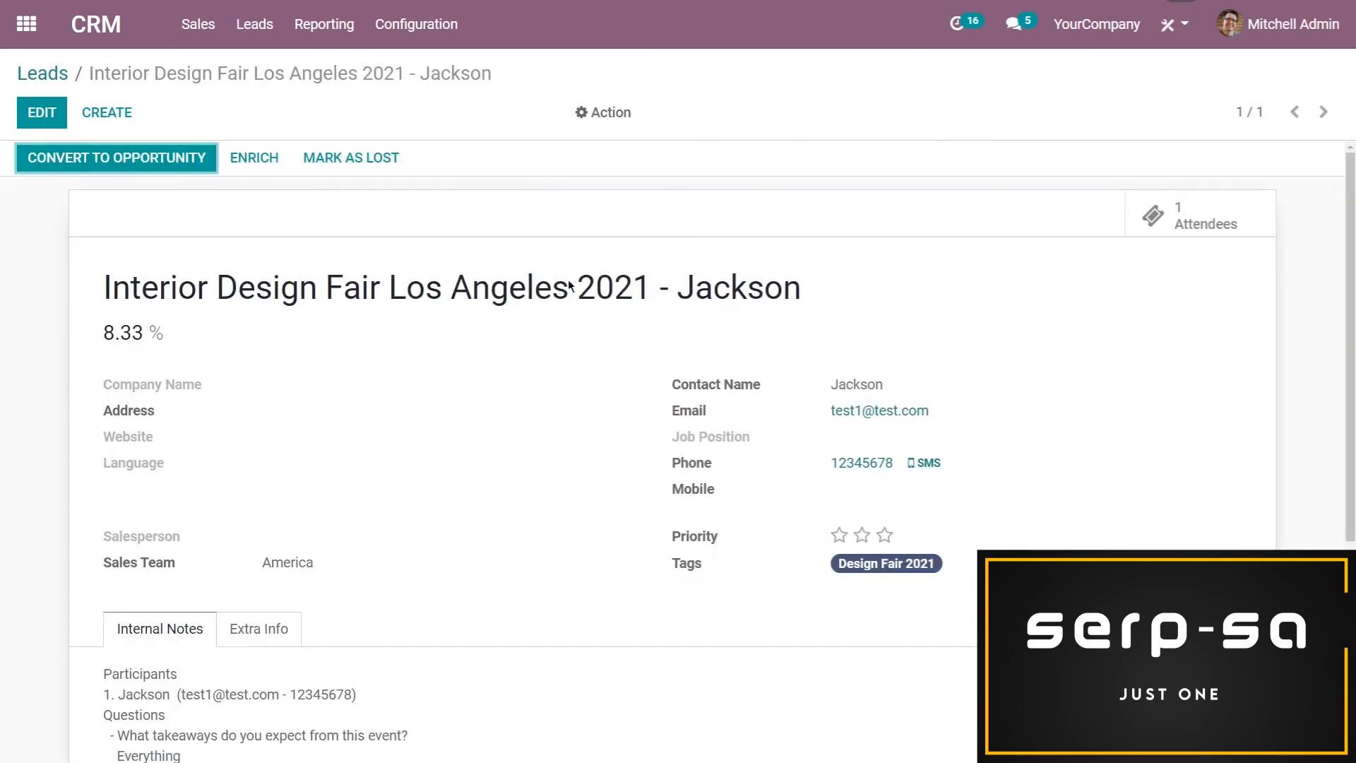
scroll(495, 351, "down", 1)
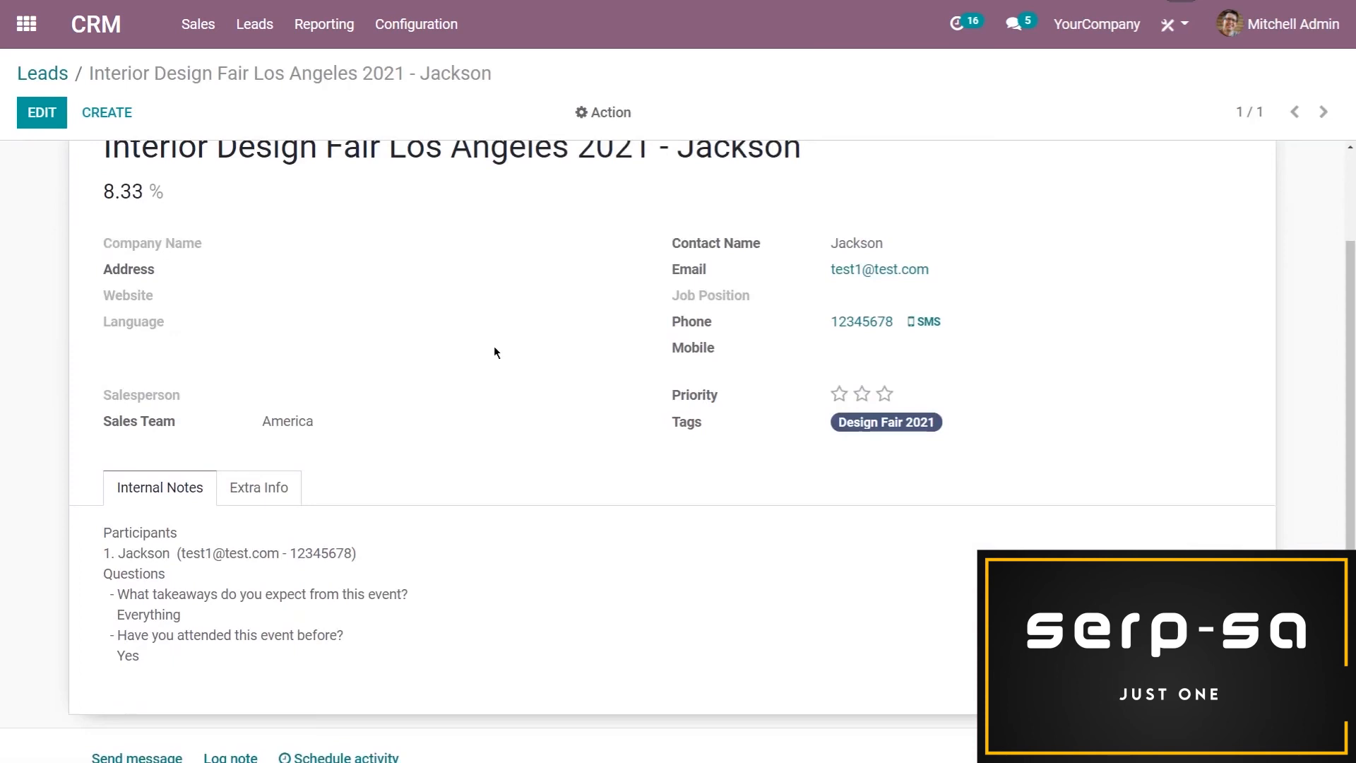
scroll(541, 392, "up", 3)
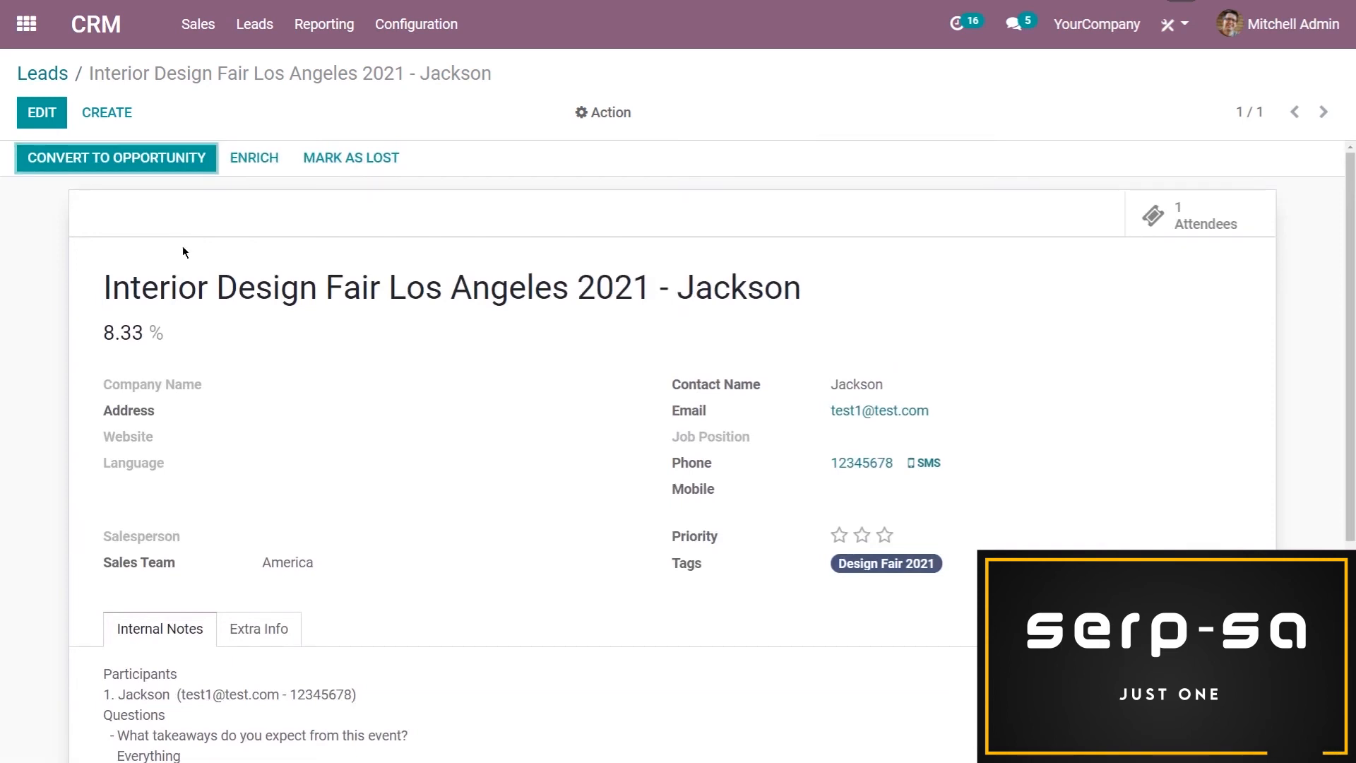
scroll(304, 338, "down", 3)
scroll(293, 339, "up", 3)
Switch to the Surveys app and create a new survey titled "Interior design fair 2021"
left_click(26, 26)
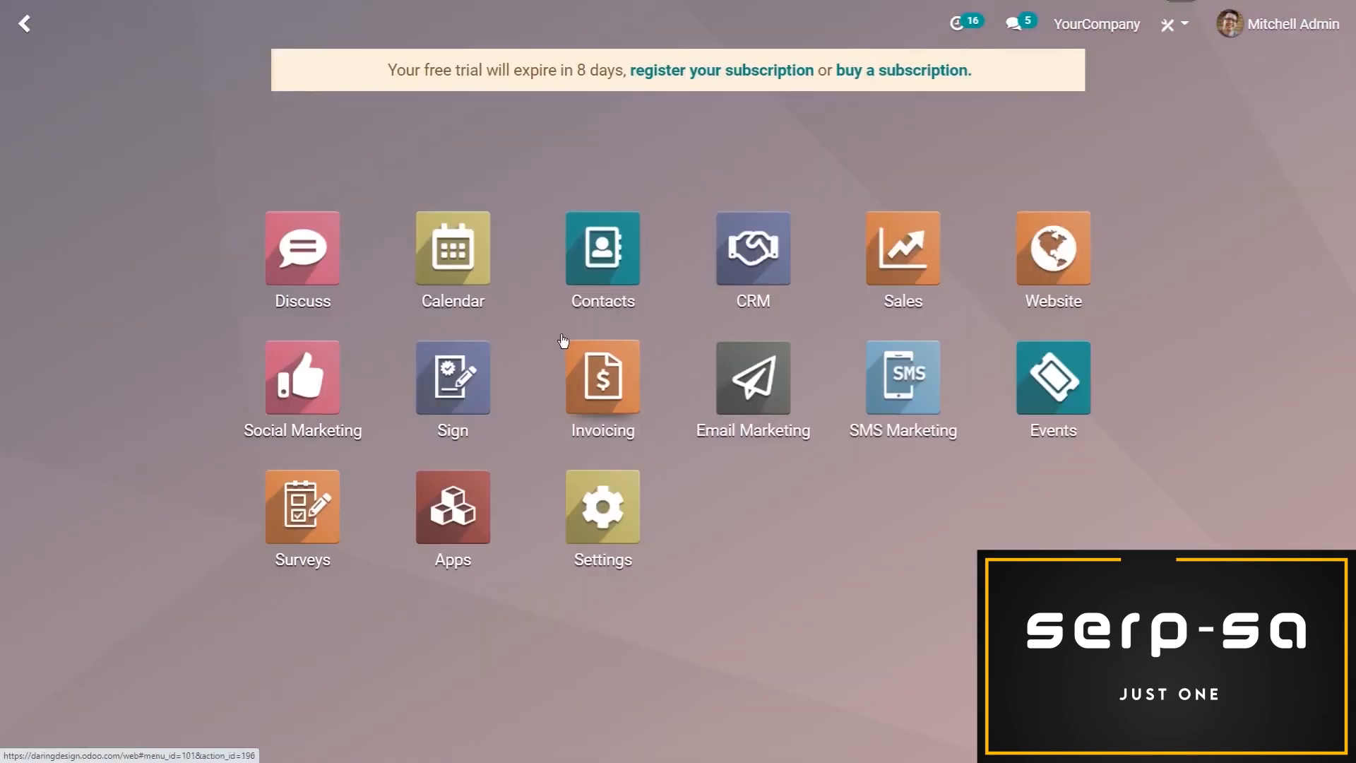
left_click(308, 497)
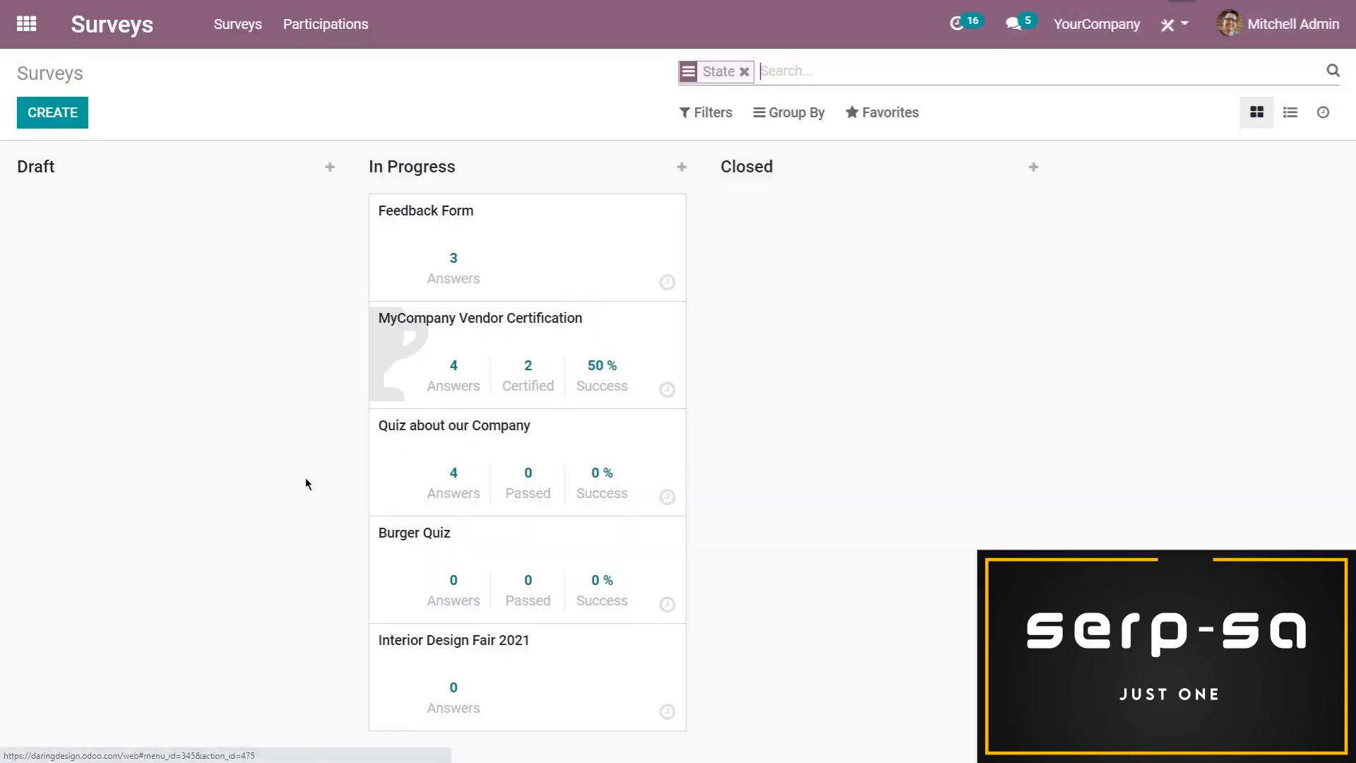
left_click(61, 115)
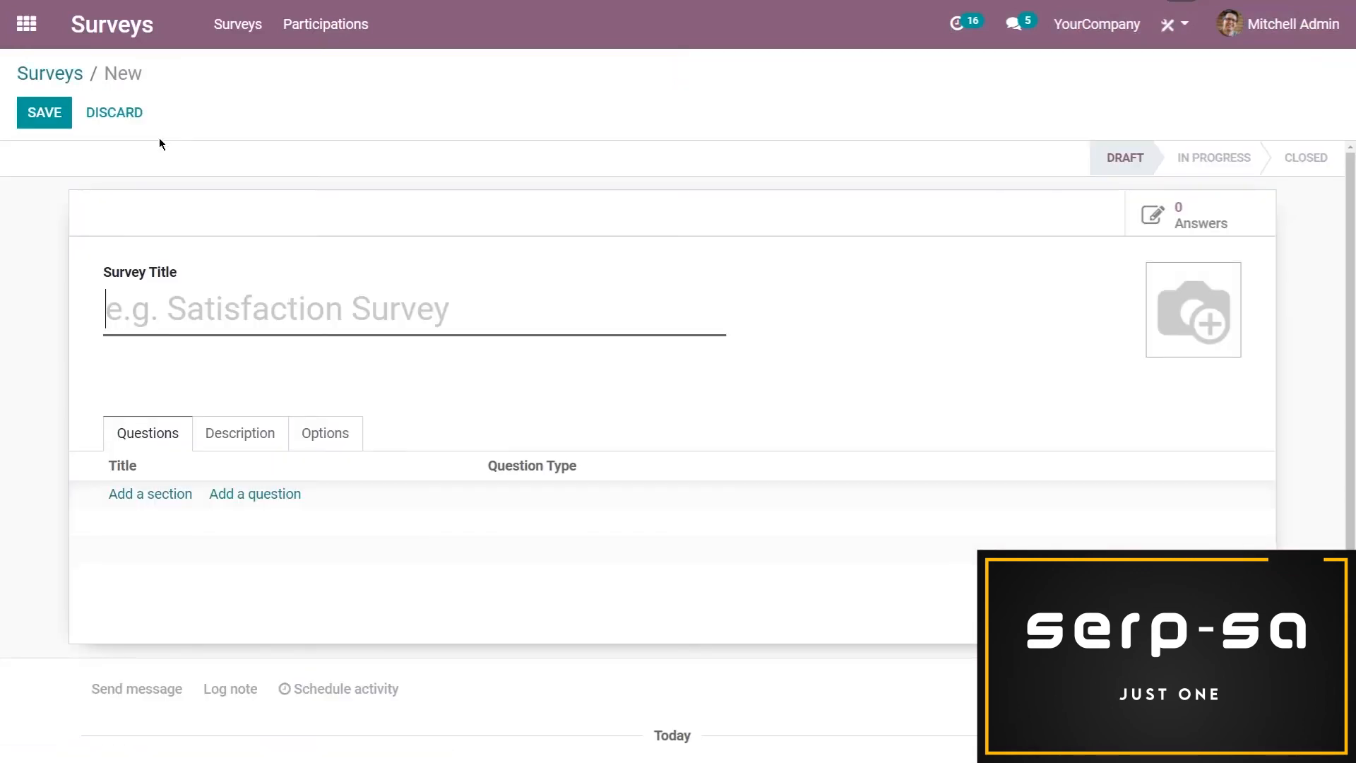
type("INter")
key("BackSpace")
key("BackSpace")
key("BackSpace")
key("BackSpace")
key("BackSpace")
type("Interi")
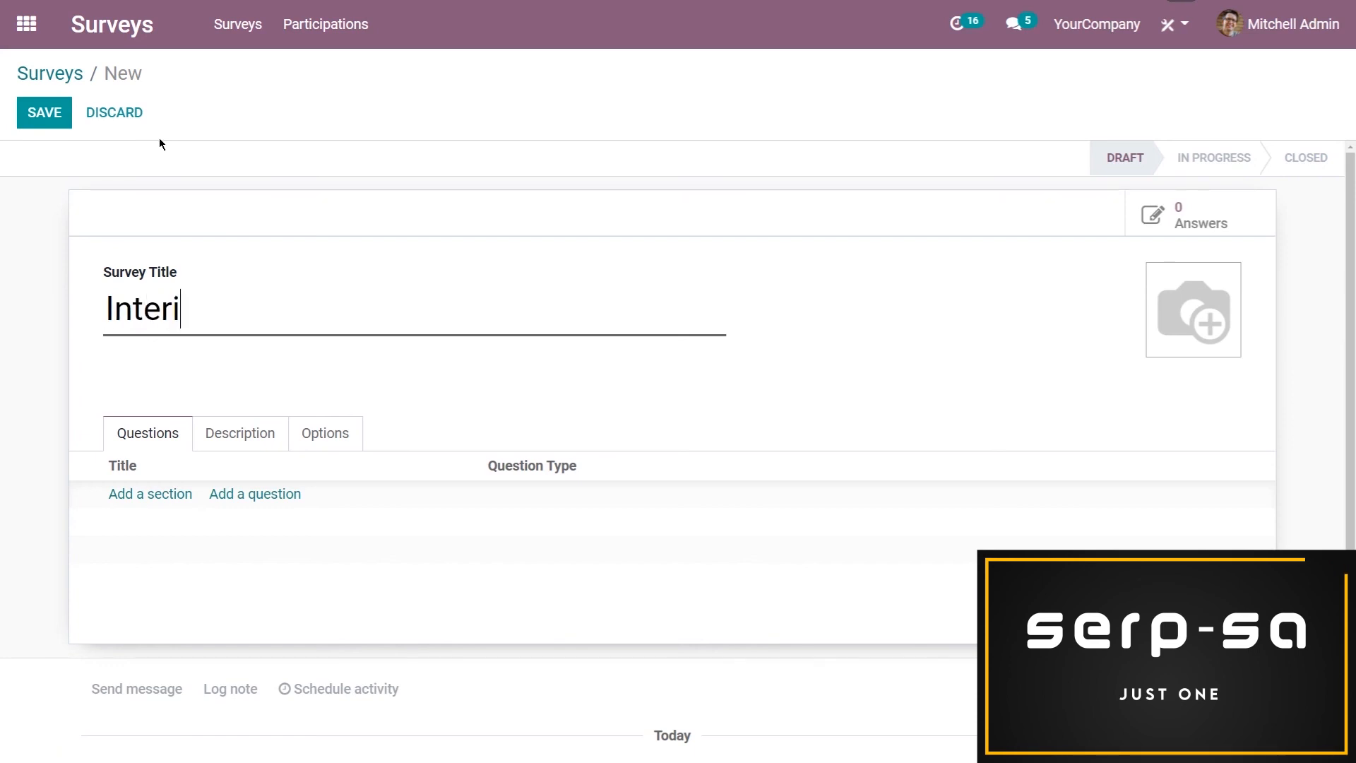
type("or design")
key("BackSpace")
type("gn fair 2021")
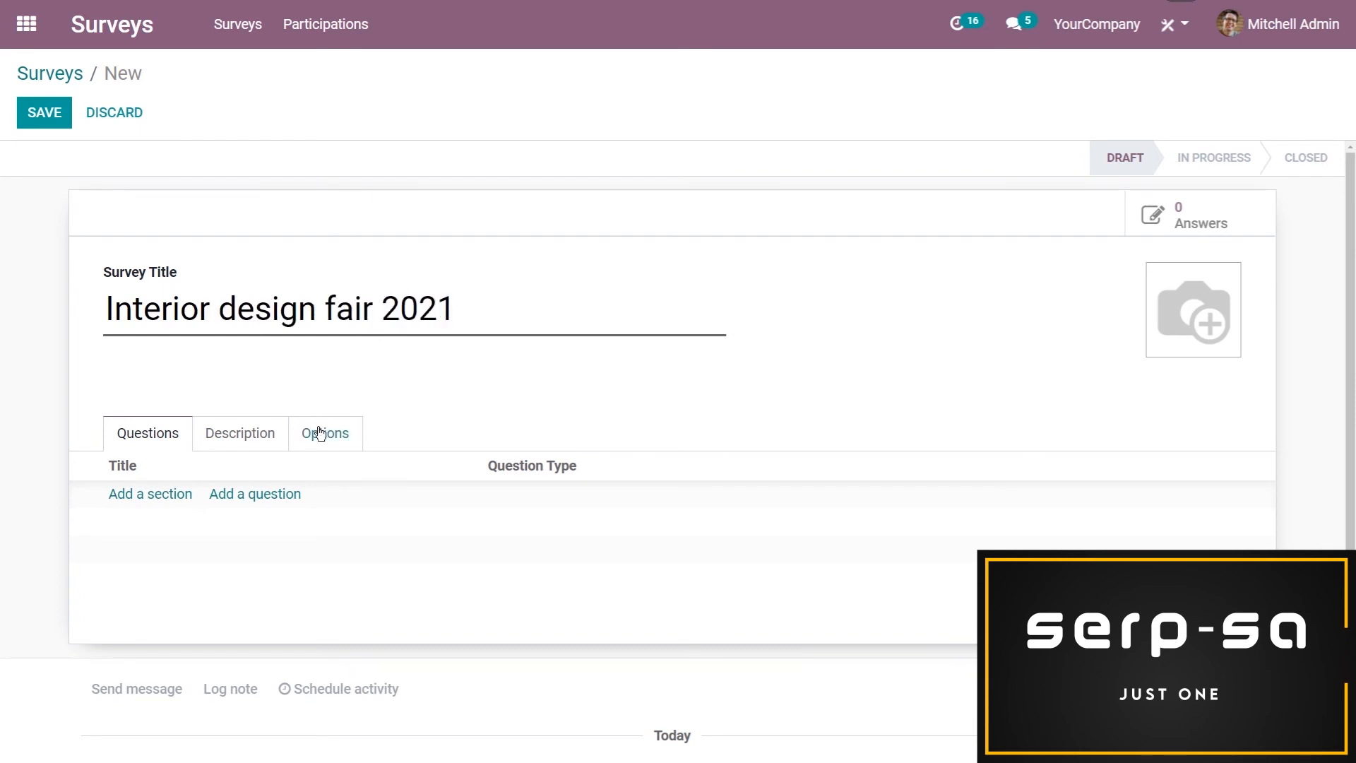
Add the question "Are you likely to participate in this event next year?" with type "Multiple choice: only one answer"
scroll(266, 476, "down", 1)
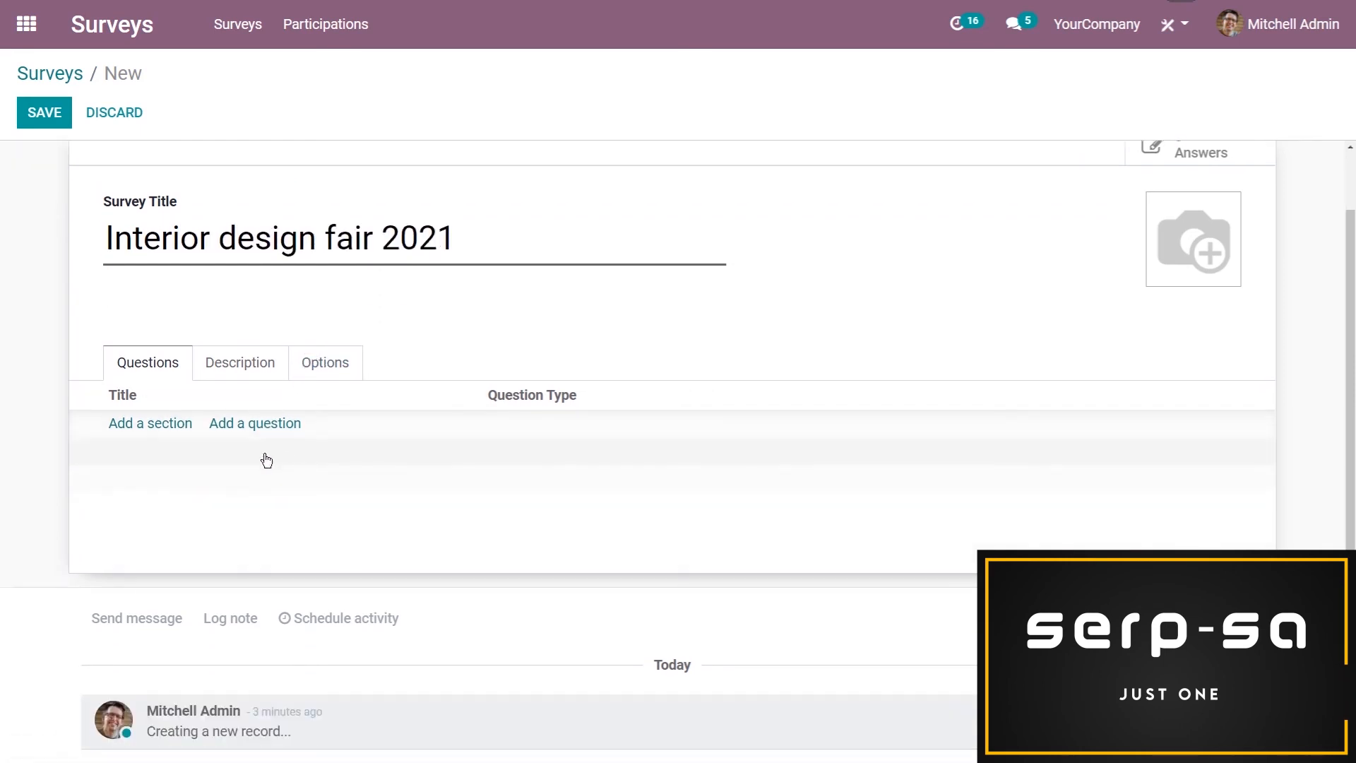
left_click(284, 423)
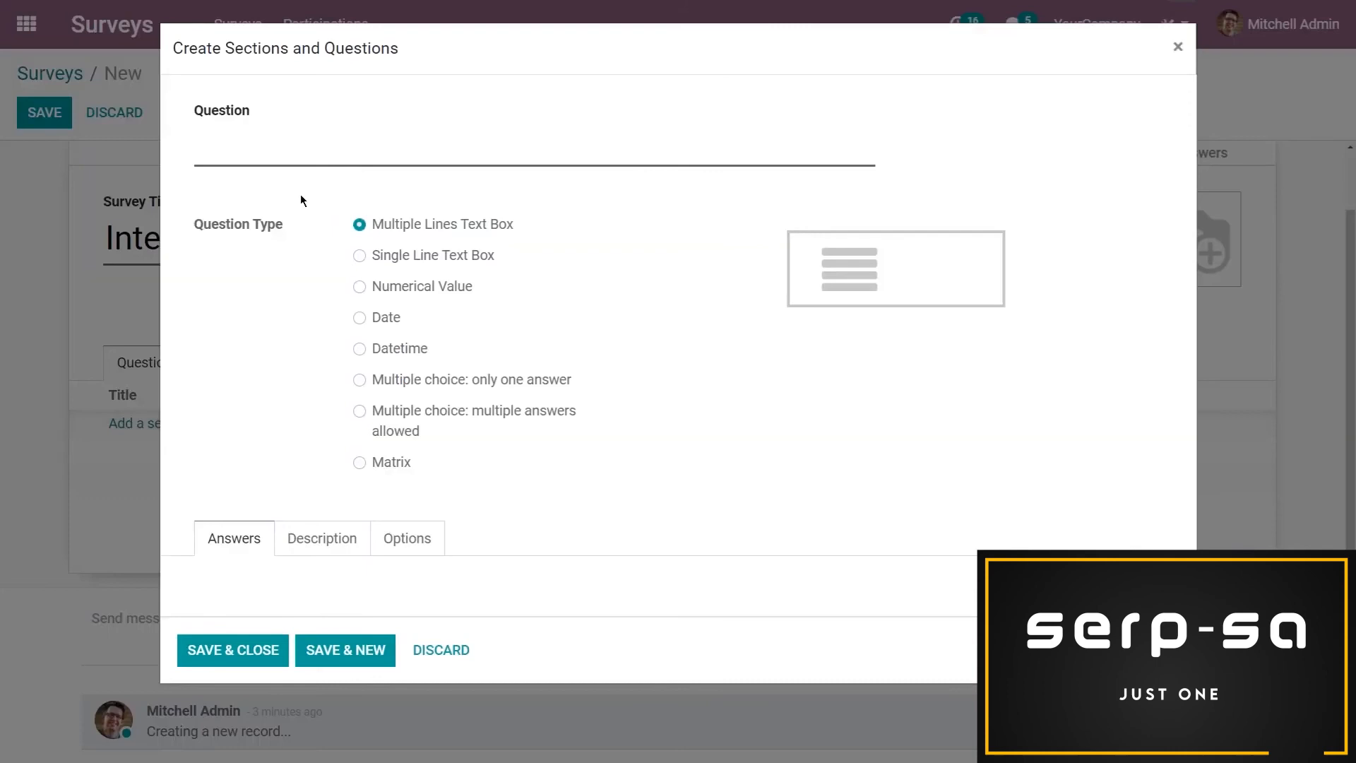
type("Are yo")
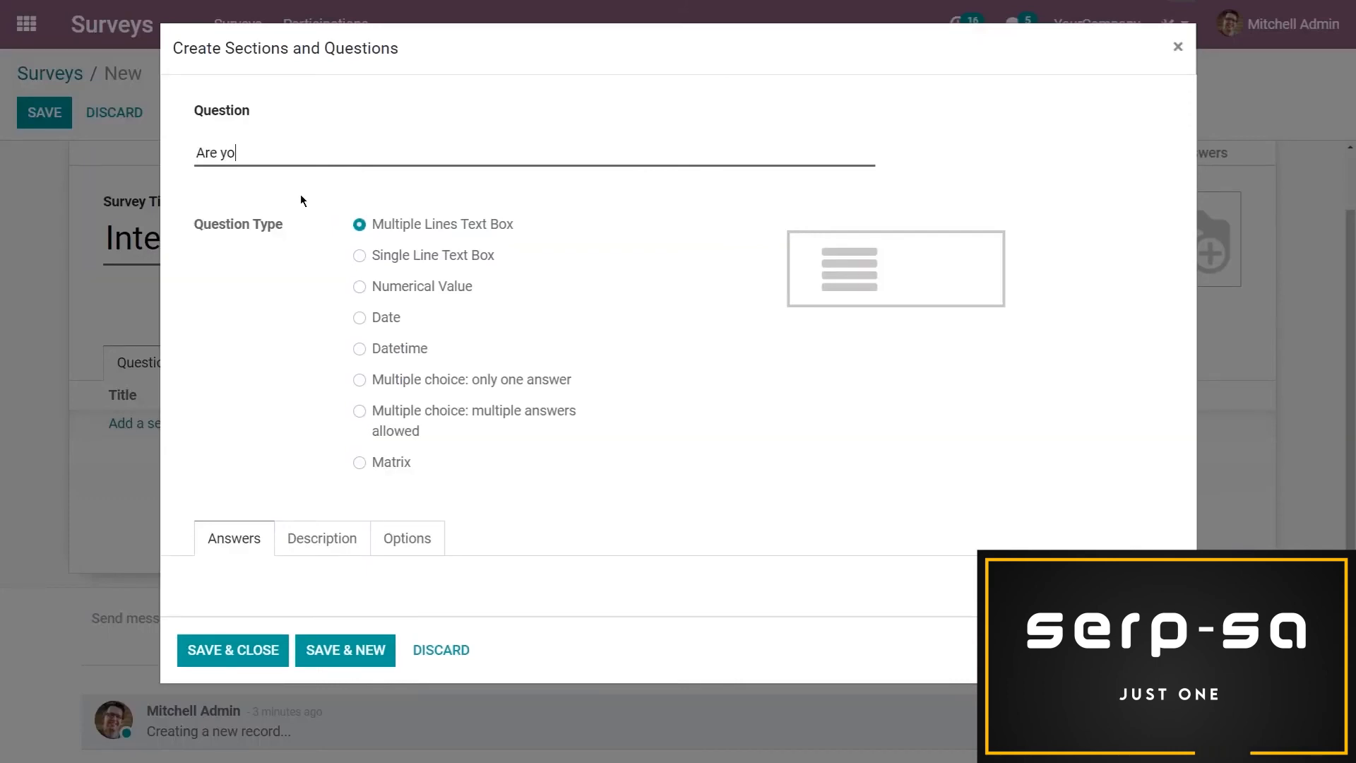
type("u likely to pa")
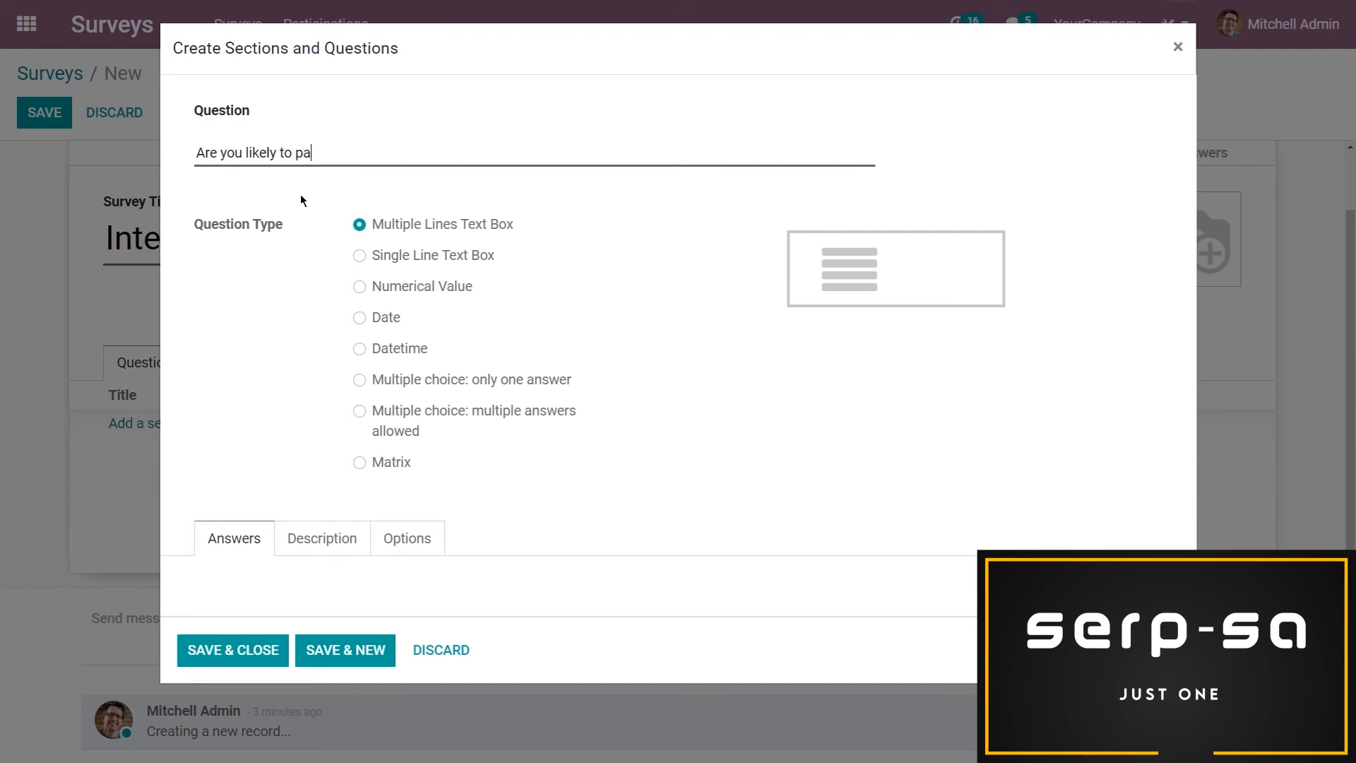
type("rticipate in this")
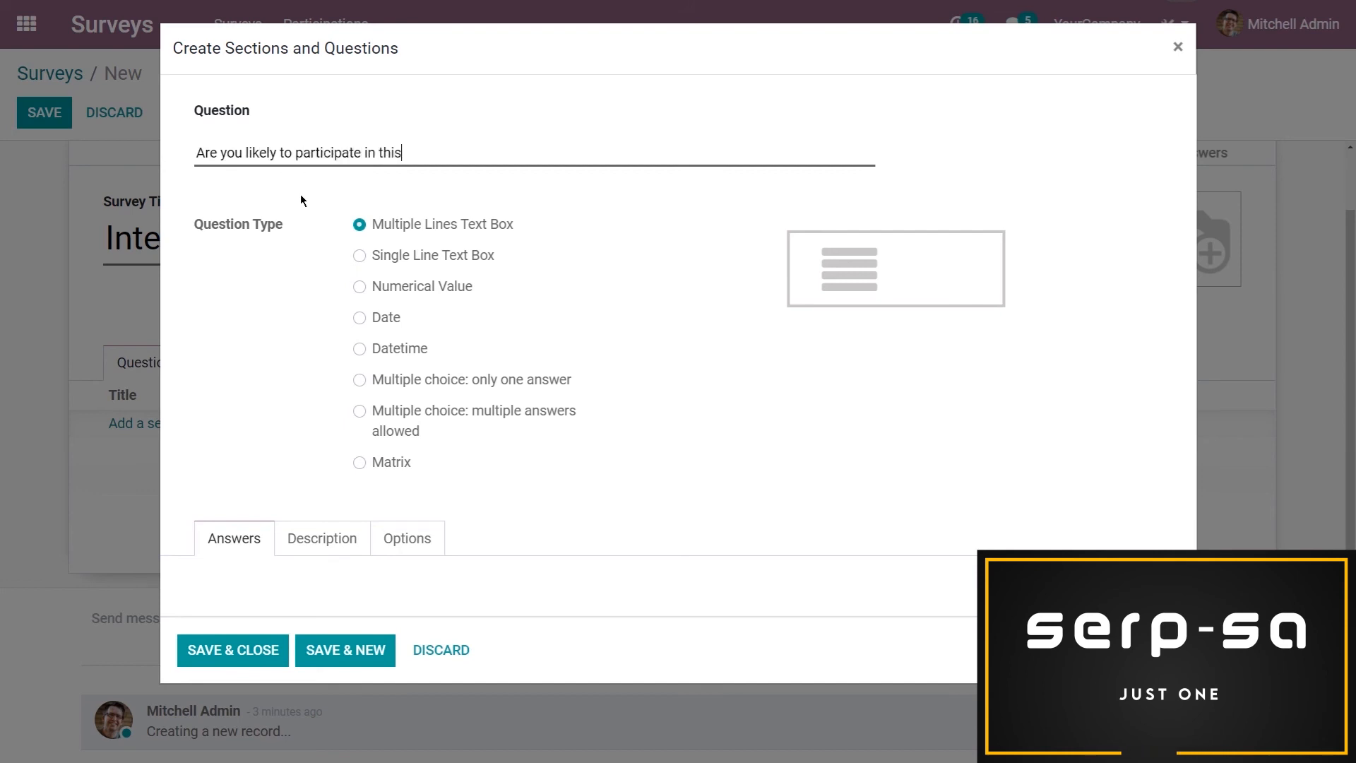
type(" event next year?")
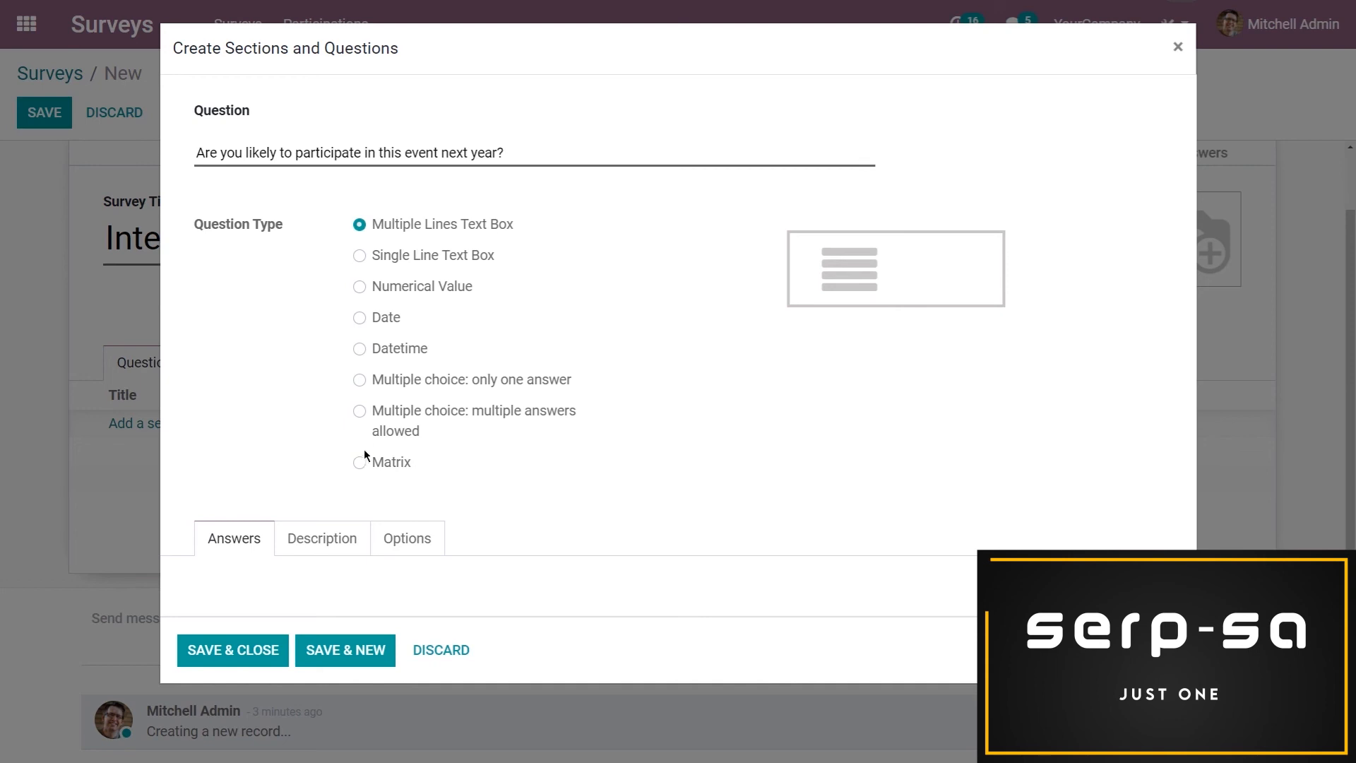
left_click(360, 380)
Add the answer choices "Likely", "Very Likely", "Not sure" and "Not Likely" to the participation question
scroll(339, 487, "down", 2)
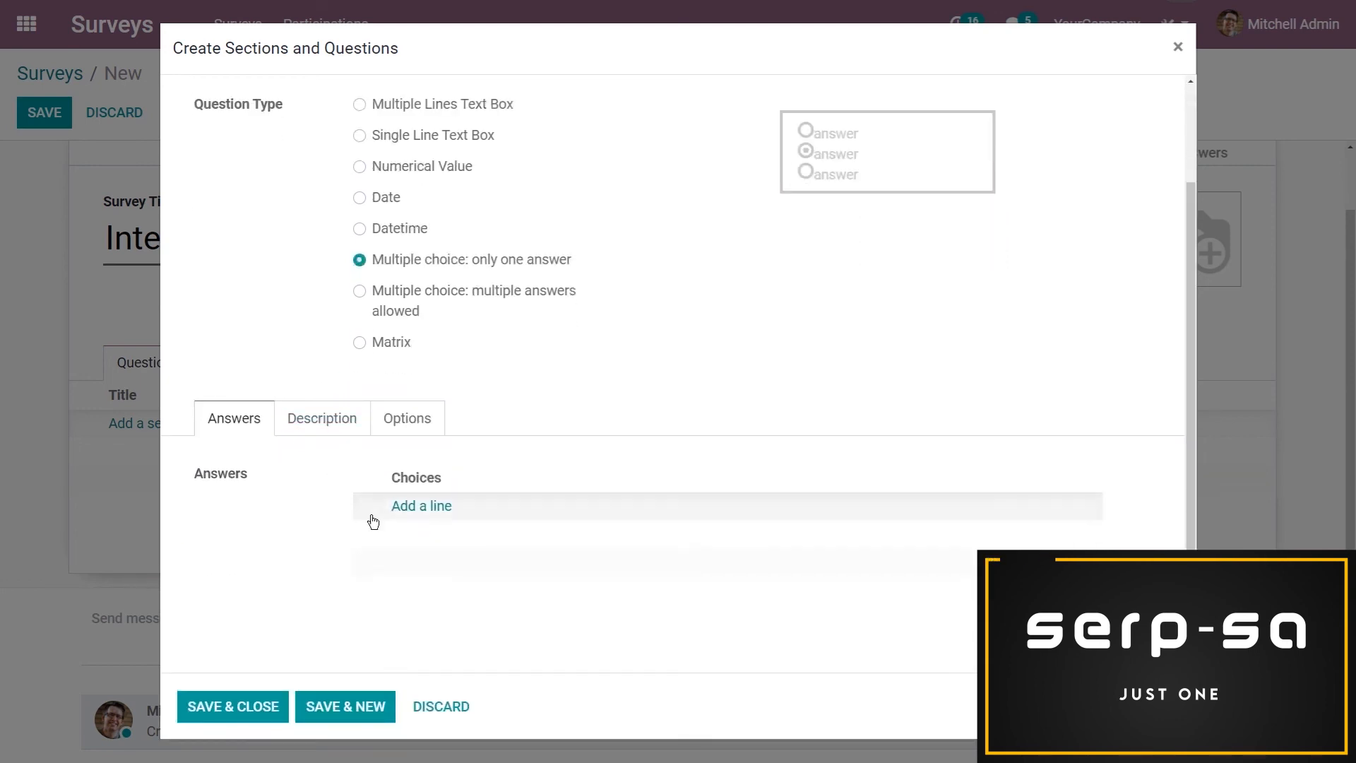
left_click(438, 510)
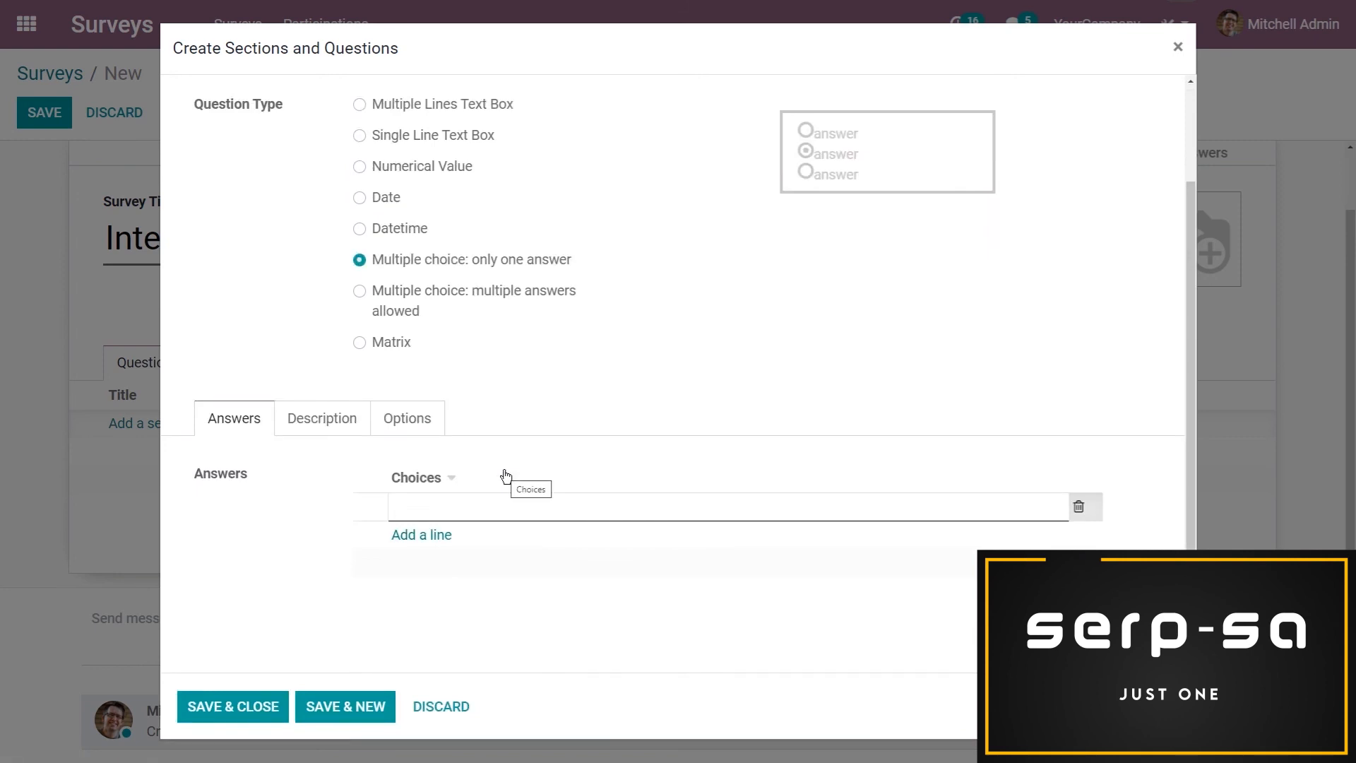
type("Likely")
left_click(431, 535)
type("Very Likely")
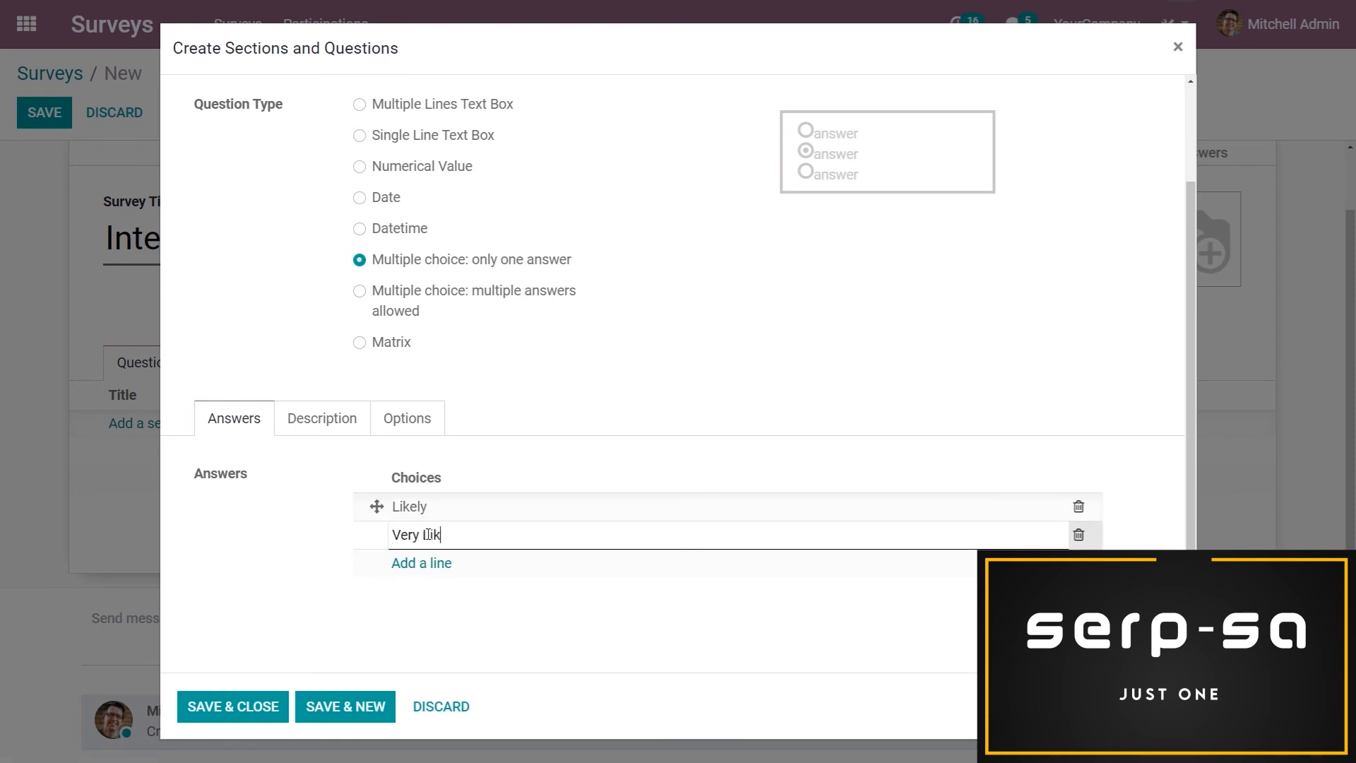
left_click(432, 562)
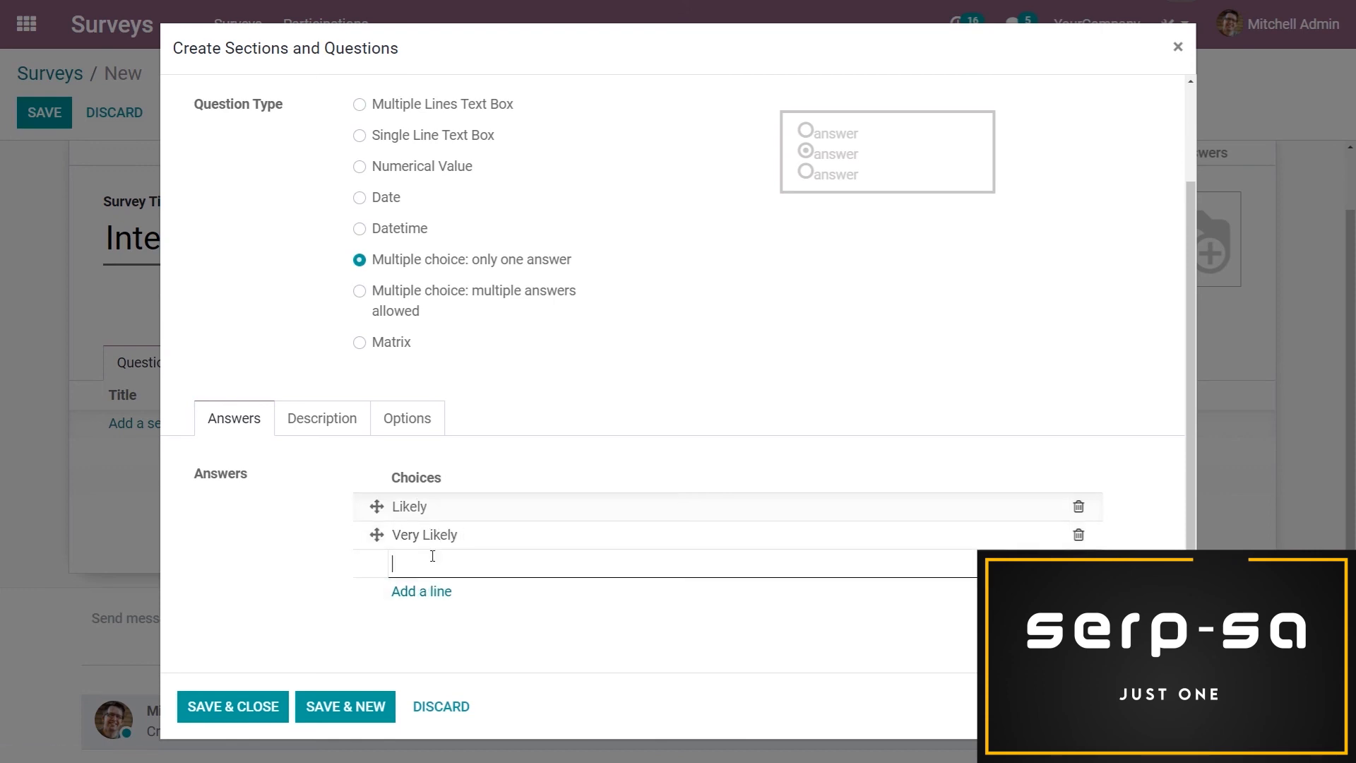
type("Not sure")
left_click(430, 591)
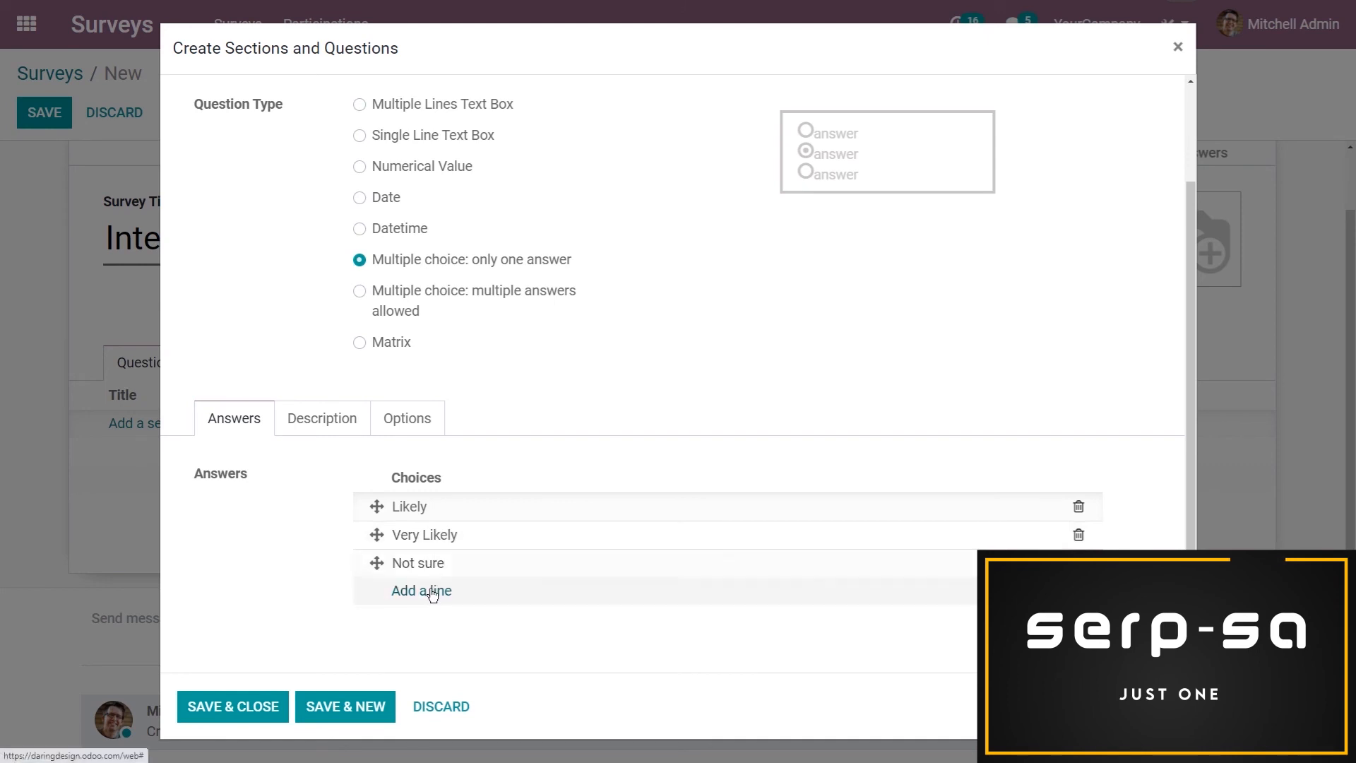
type("Not ")
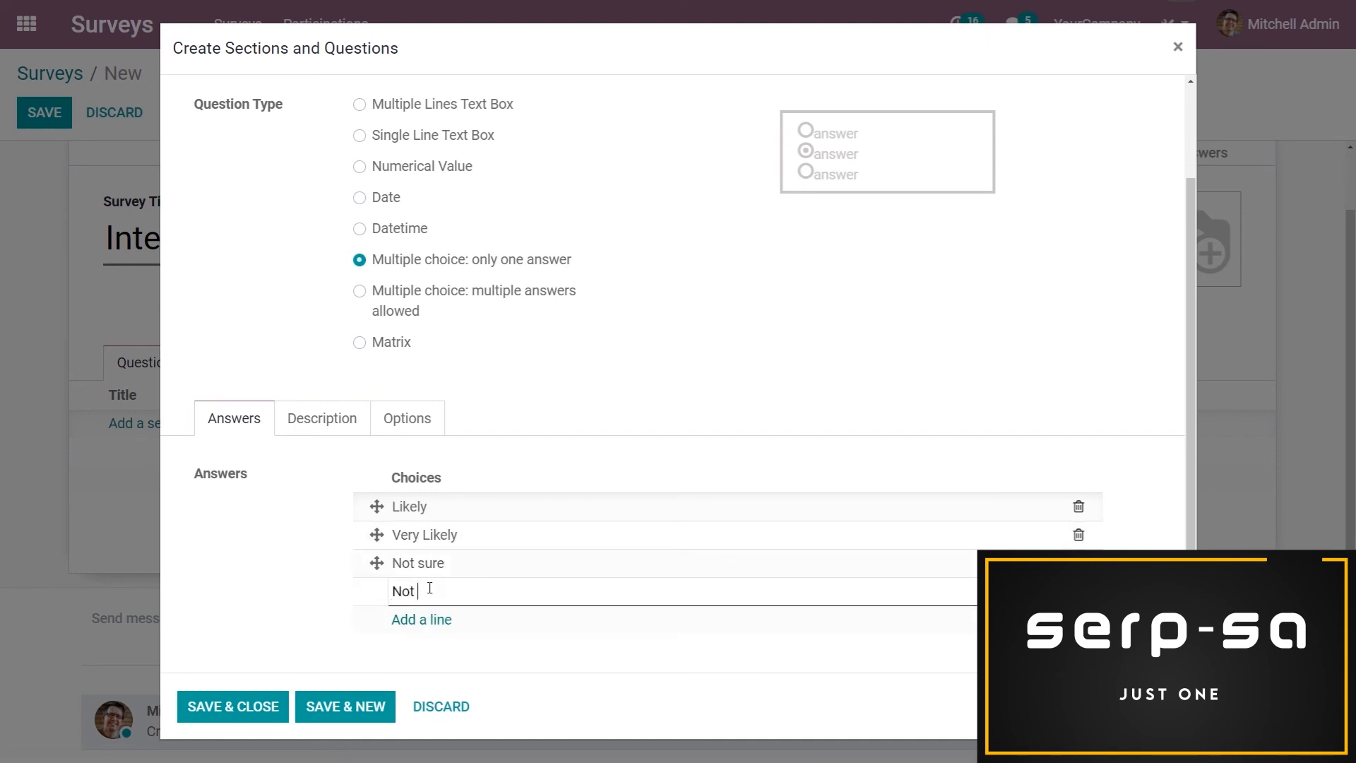
type("Likely")
Correct the third choice to "Not Sure", move "Very Likely" above "Likely", and save the question with a new one opened
left_click(435, 561)
left_click(425, 563)
key("BackSpace")
type("S")
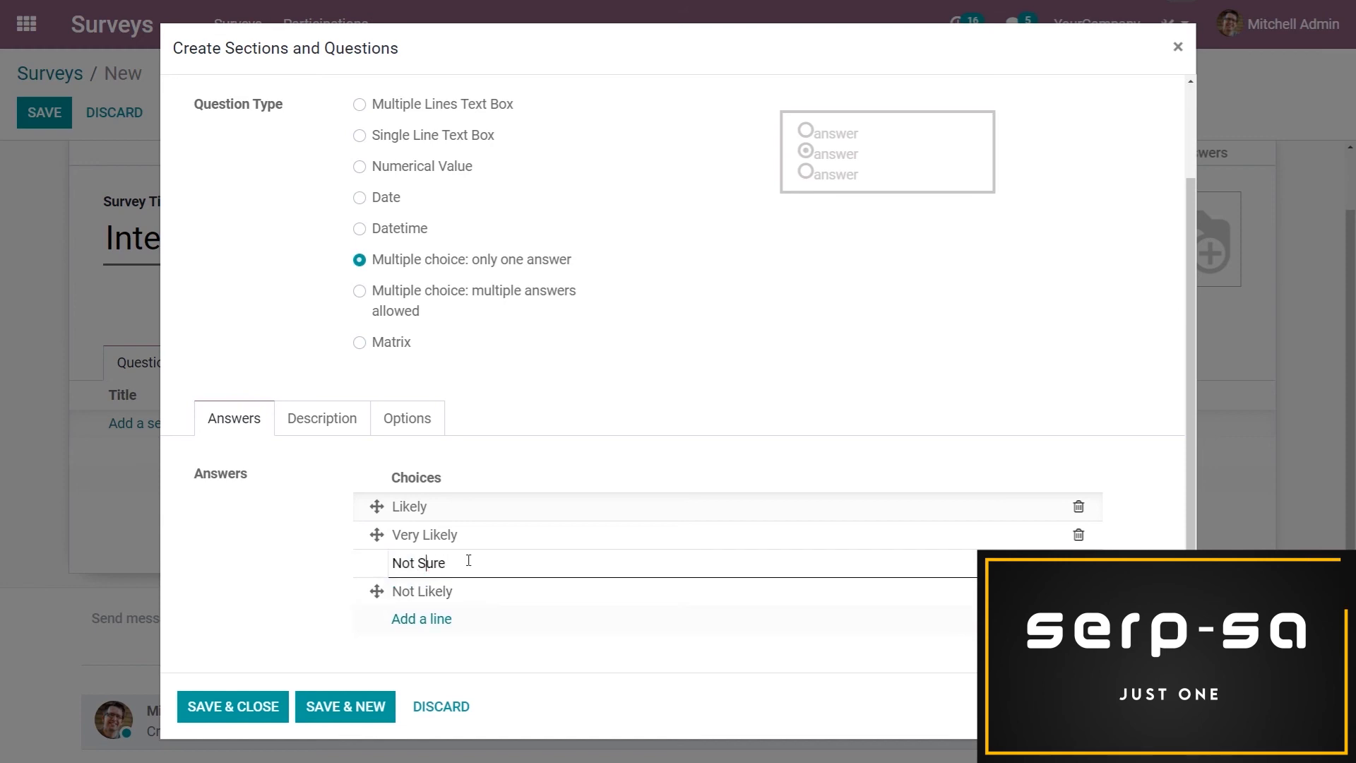
left_click_drag(377, 535, 376, 506)
left_click(350, 706)
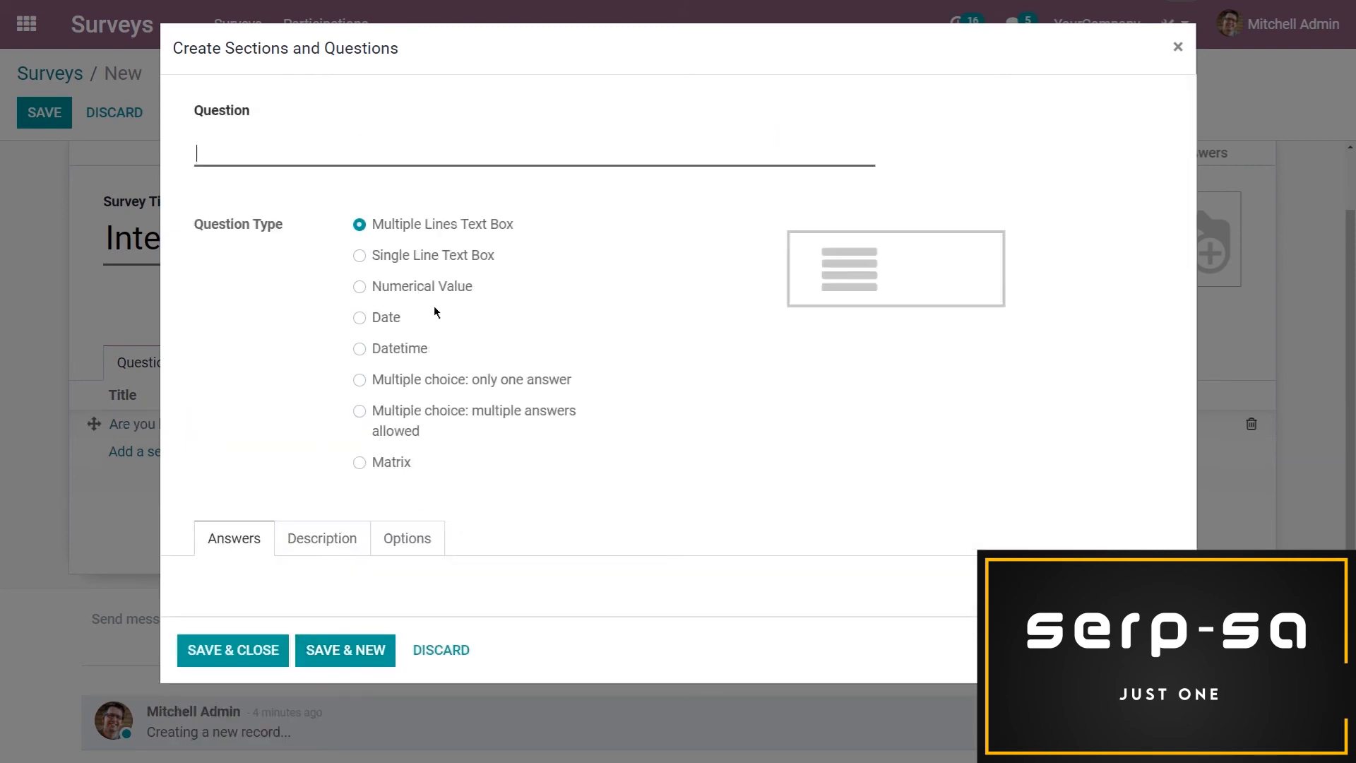
Enter the question "How likely are you to tell a friend about this event?" with type "Multiple choice: only one answer"
type("How likely ar eyou")
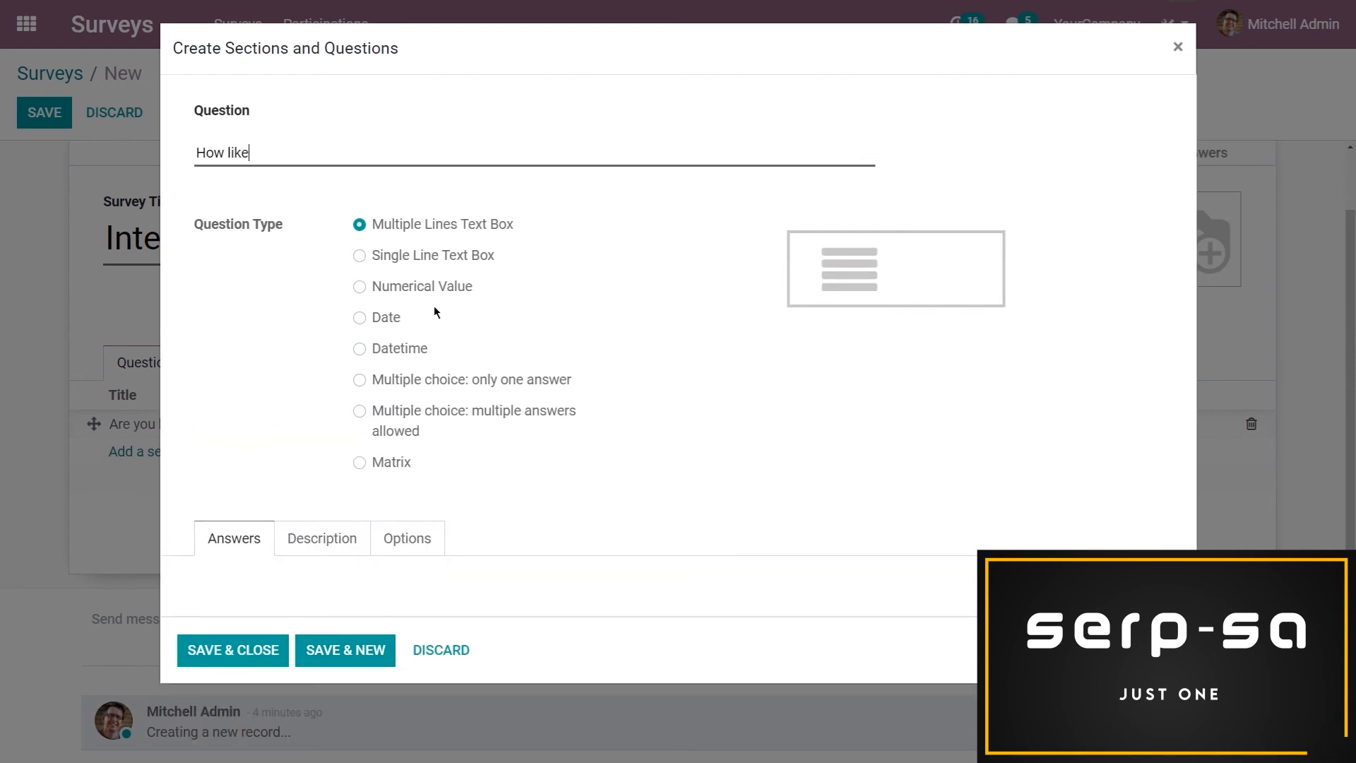
key("BackSpace")
key("BackSpace")
key("BackSpace")
key("BackSpace")
key("BackSpace")
type("e you to tell a friend about htis")
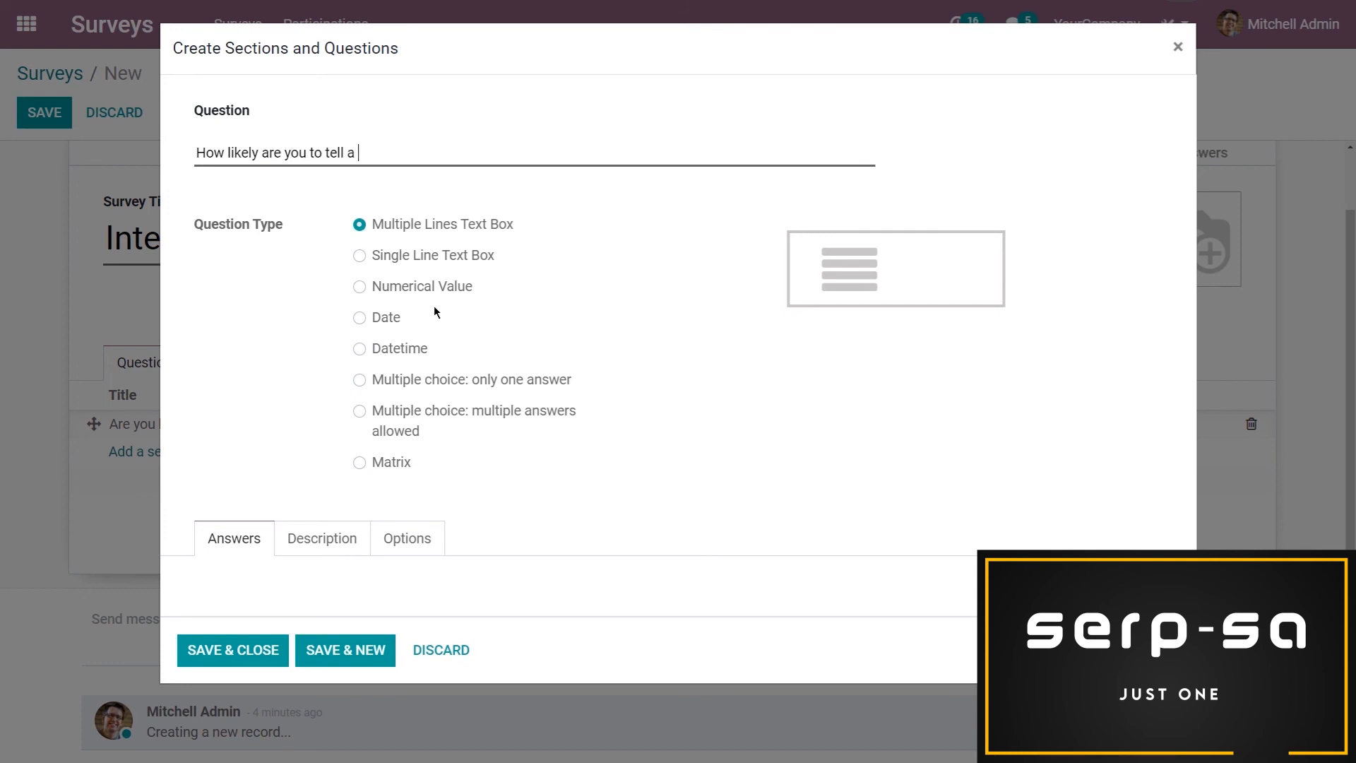
key("BackSpace")
key("BackSpace")
key("BackSpace")
key("BackSpace")
type("this event?")
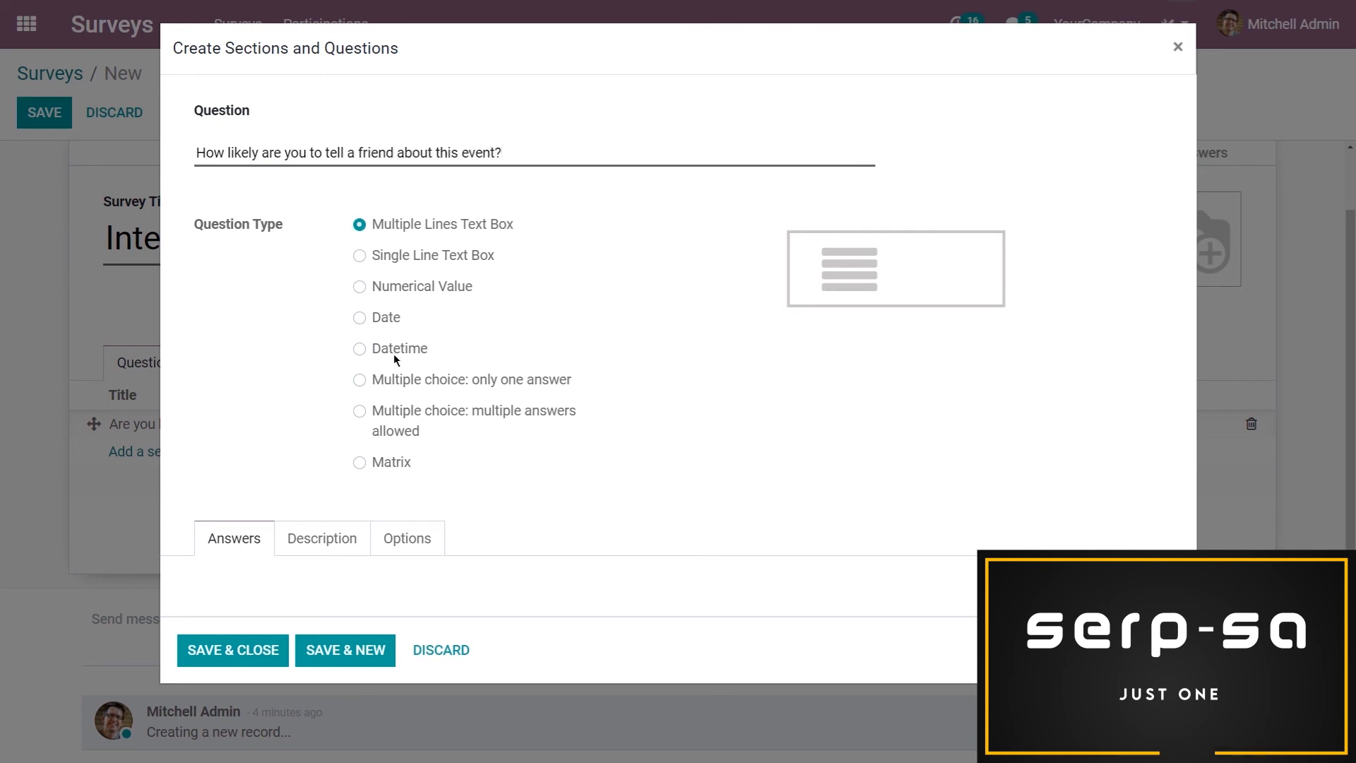
left_click(359, 380)
Add the answer choices "Very Likely", "Likely", "Not Sure" and "Not Likely" to the friend recommendation question
scroll(359, 388, "down", 2)
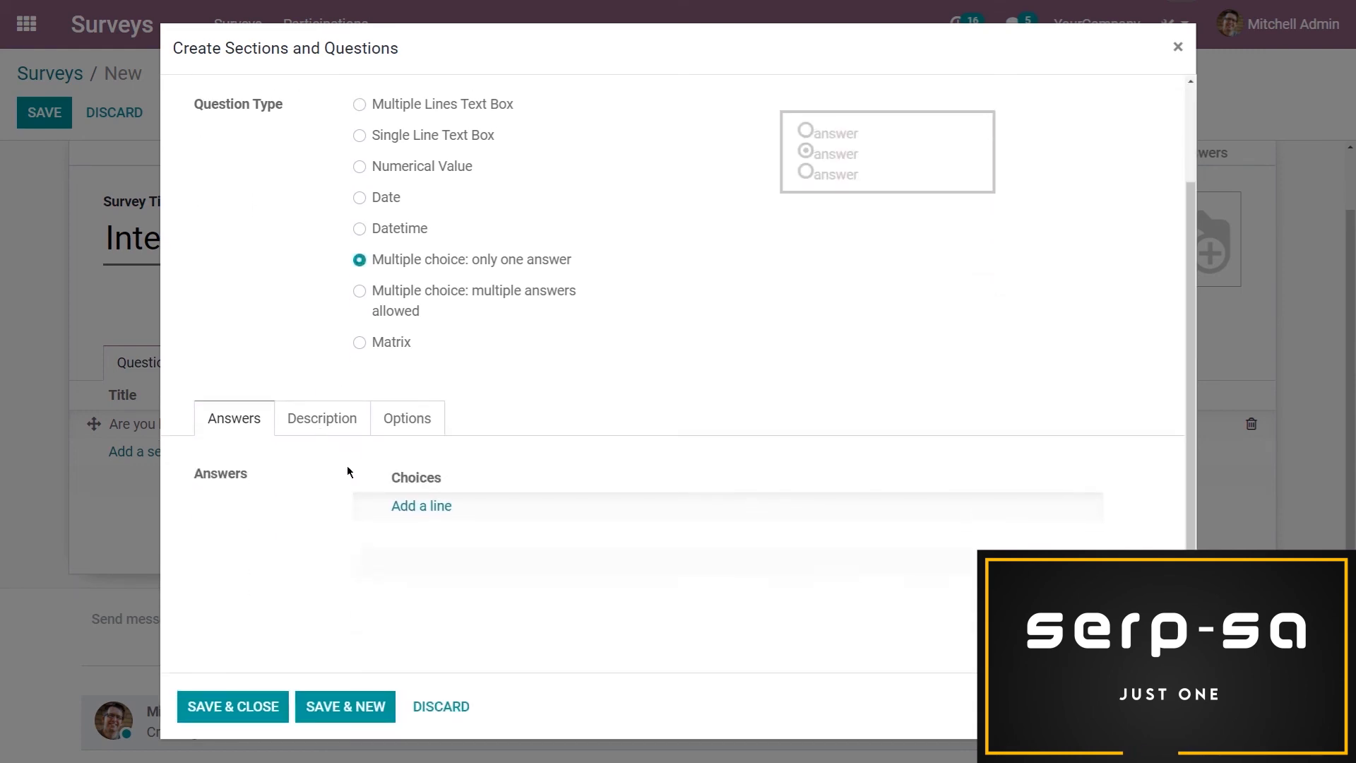
left_click(416, 505)
type("4")
key("BackSpace")
type("Very Likely")
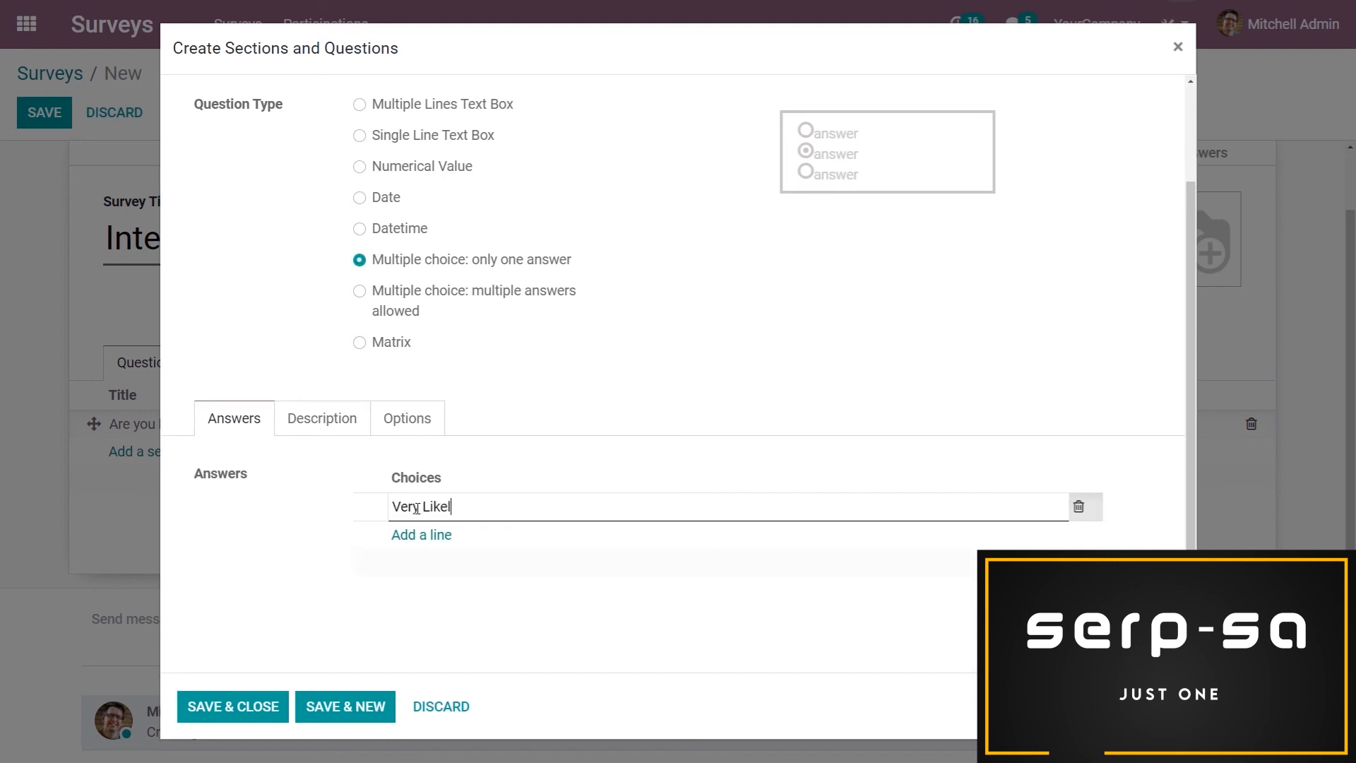
left_click(436, 562)
type("Likely")
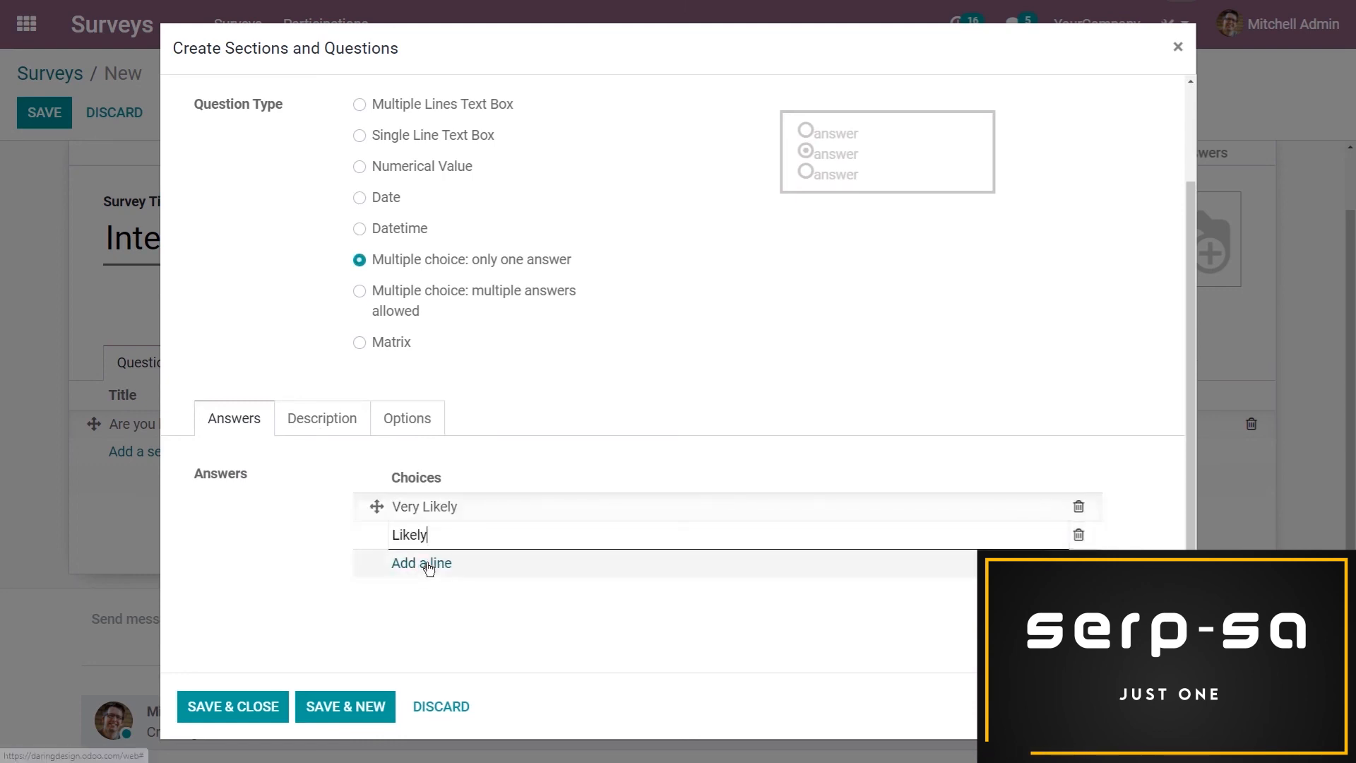
left_click(425, 563)
type("Not o")
type("ure")
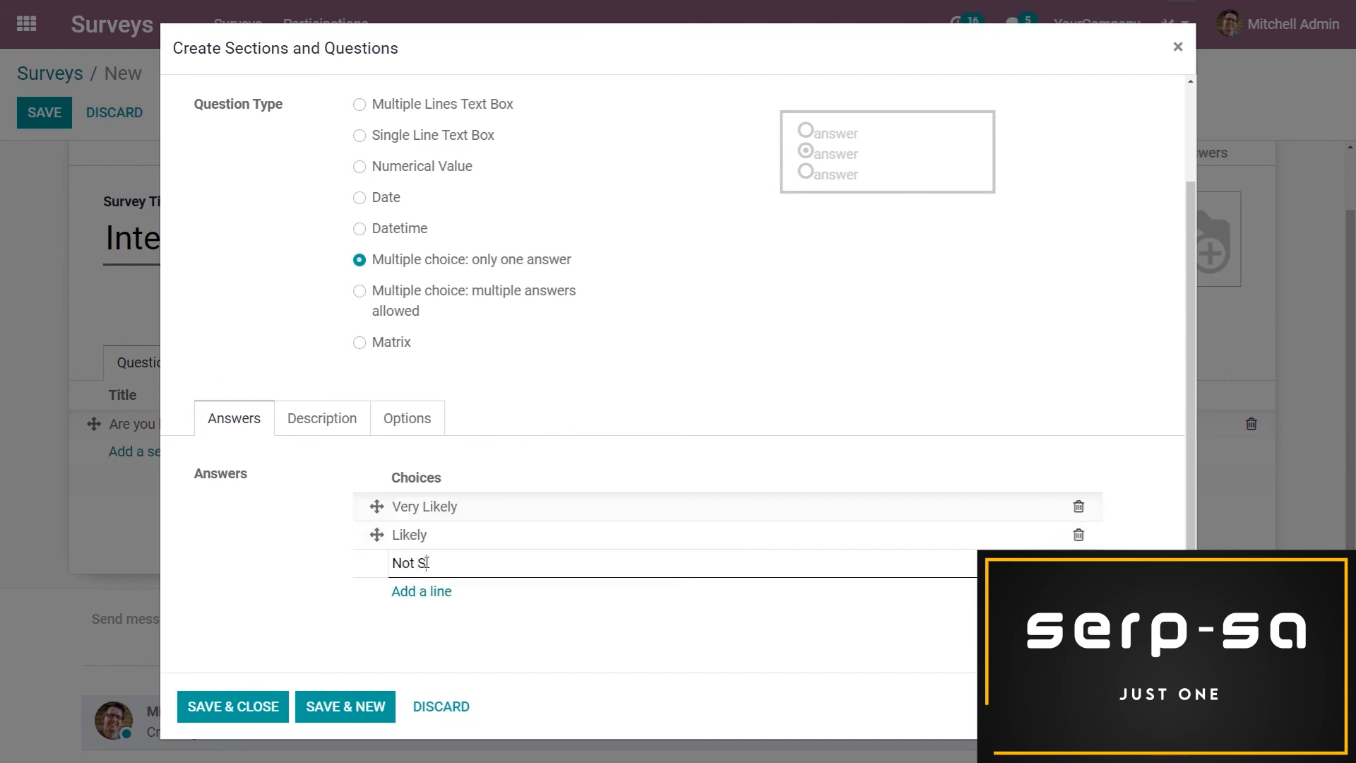
left_click(438, 591)
type("Not Likely")
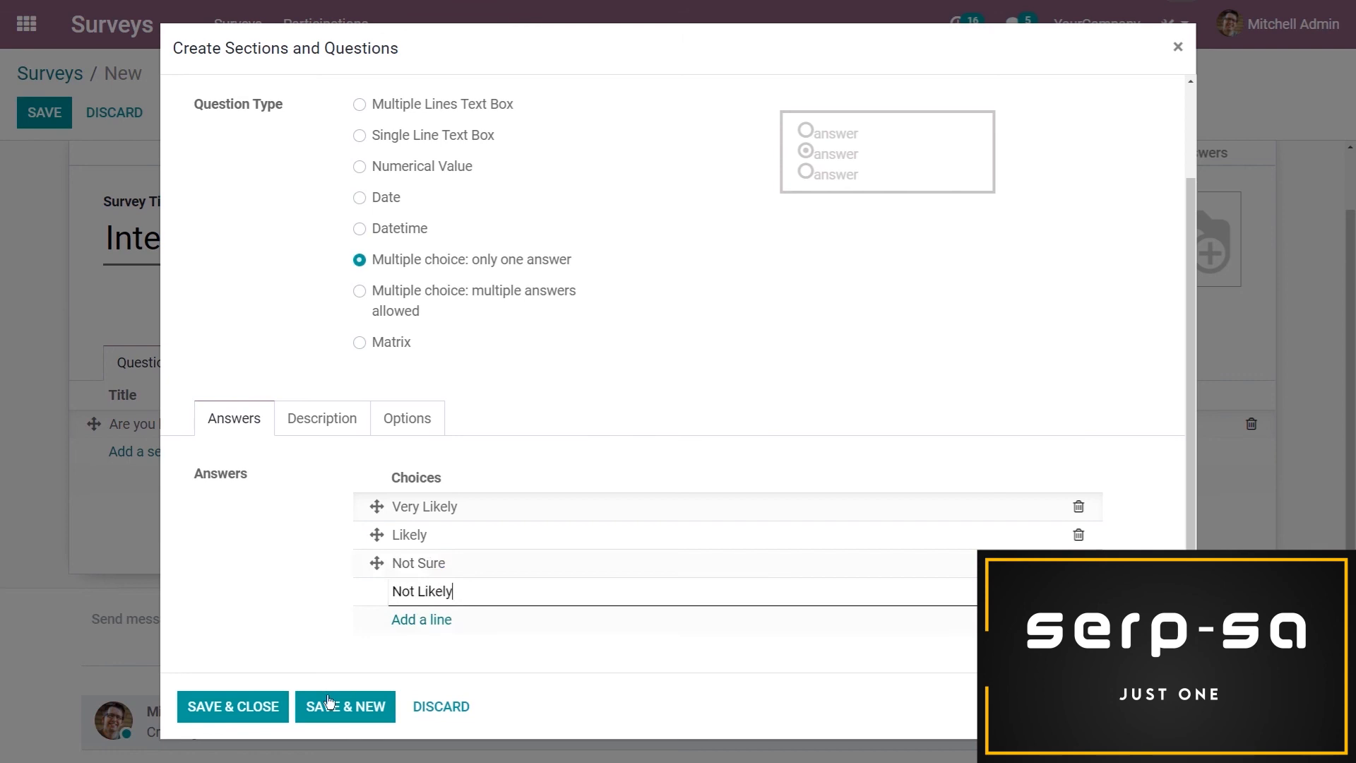
Save the second question and the whole survey, and start the survey
left_click(255, 705)
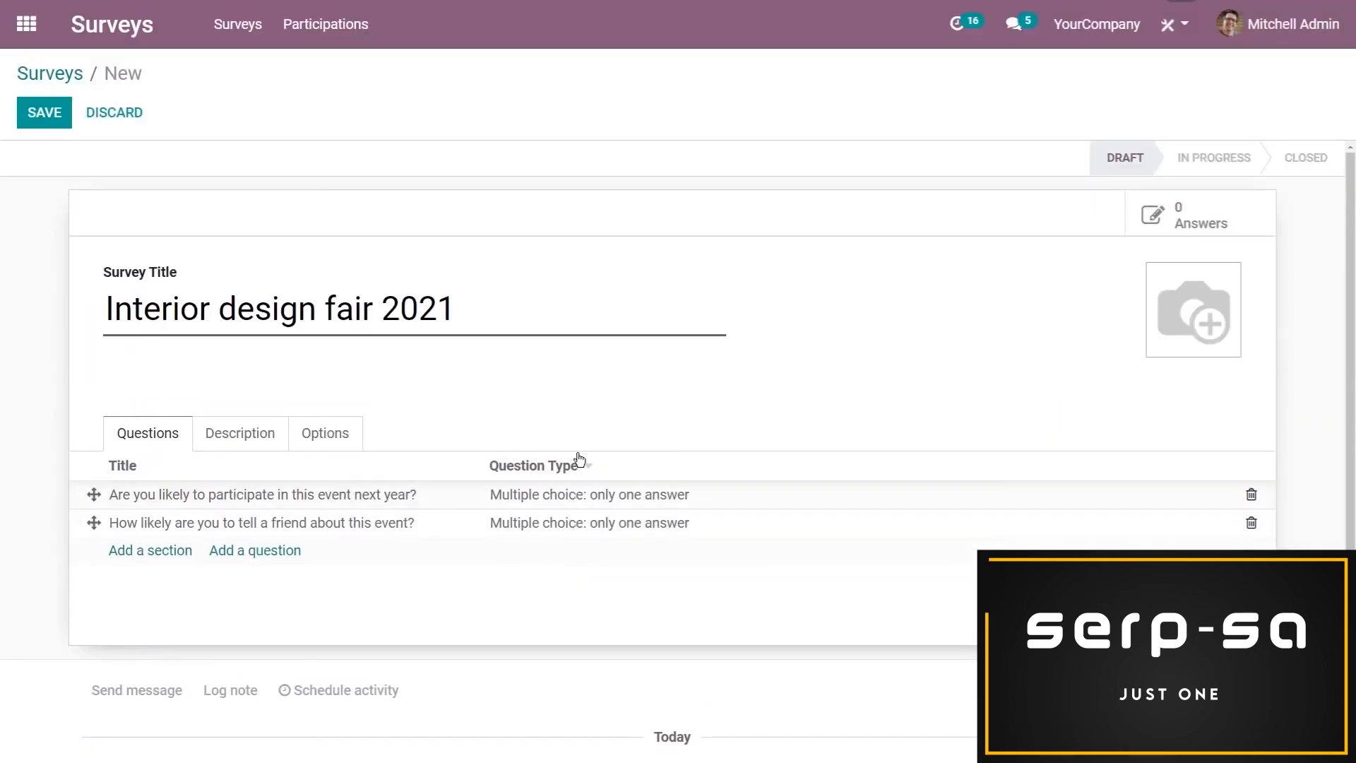
left_click(44, 113)
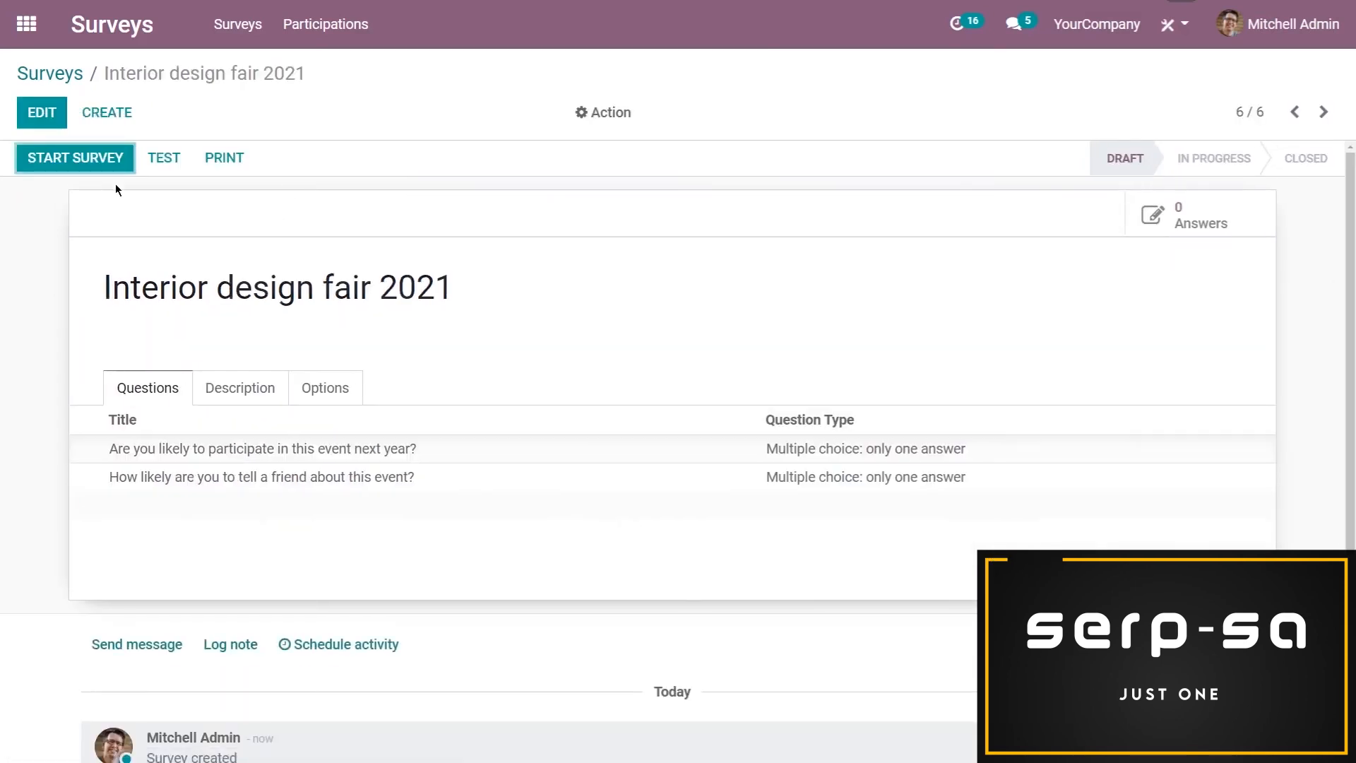
left_click(110, 165)
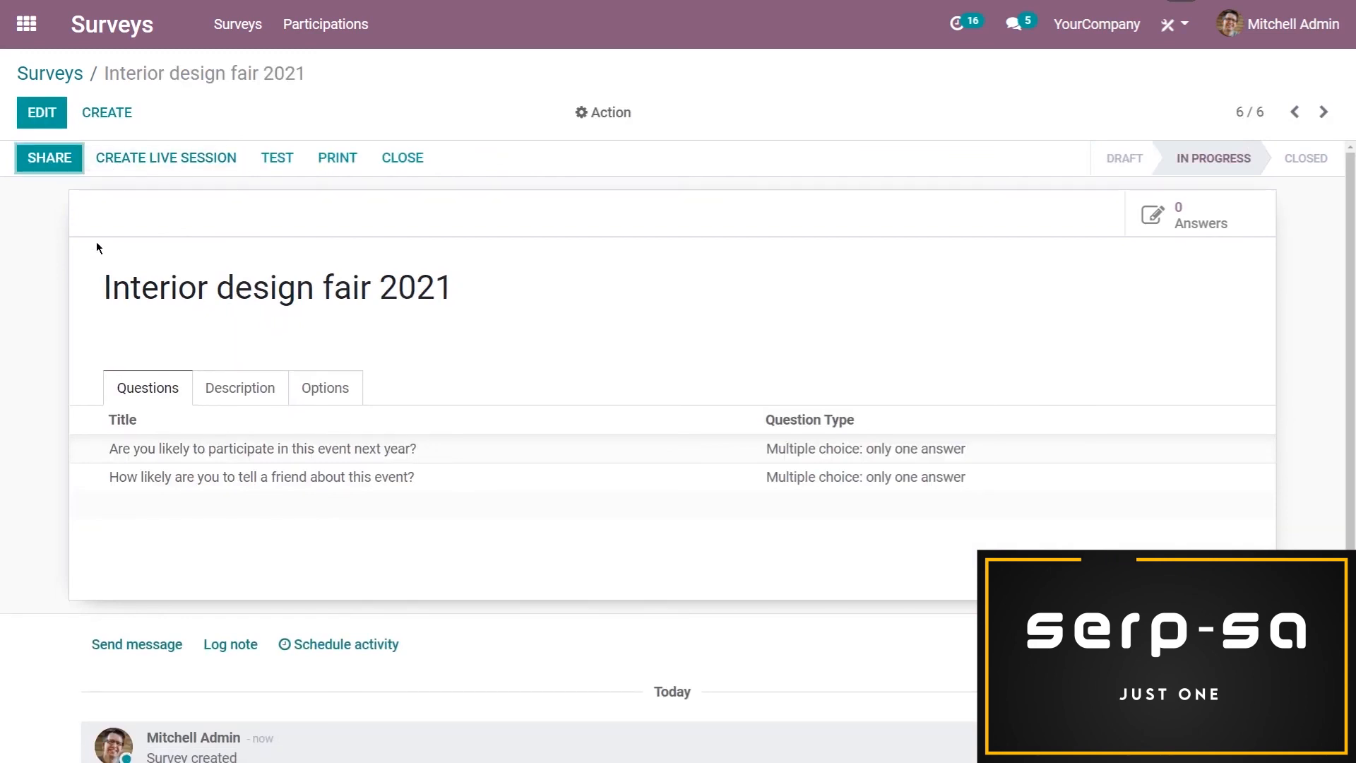
Copy the survey's URL from its sharing form and close the form without sending an invitation
left_click(51, 161)
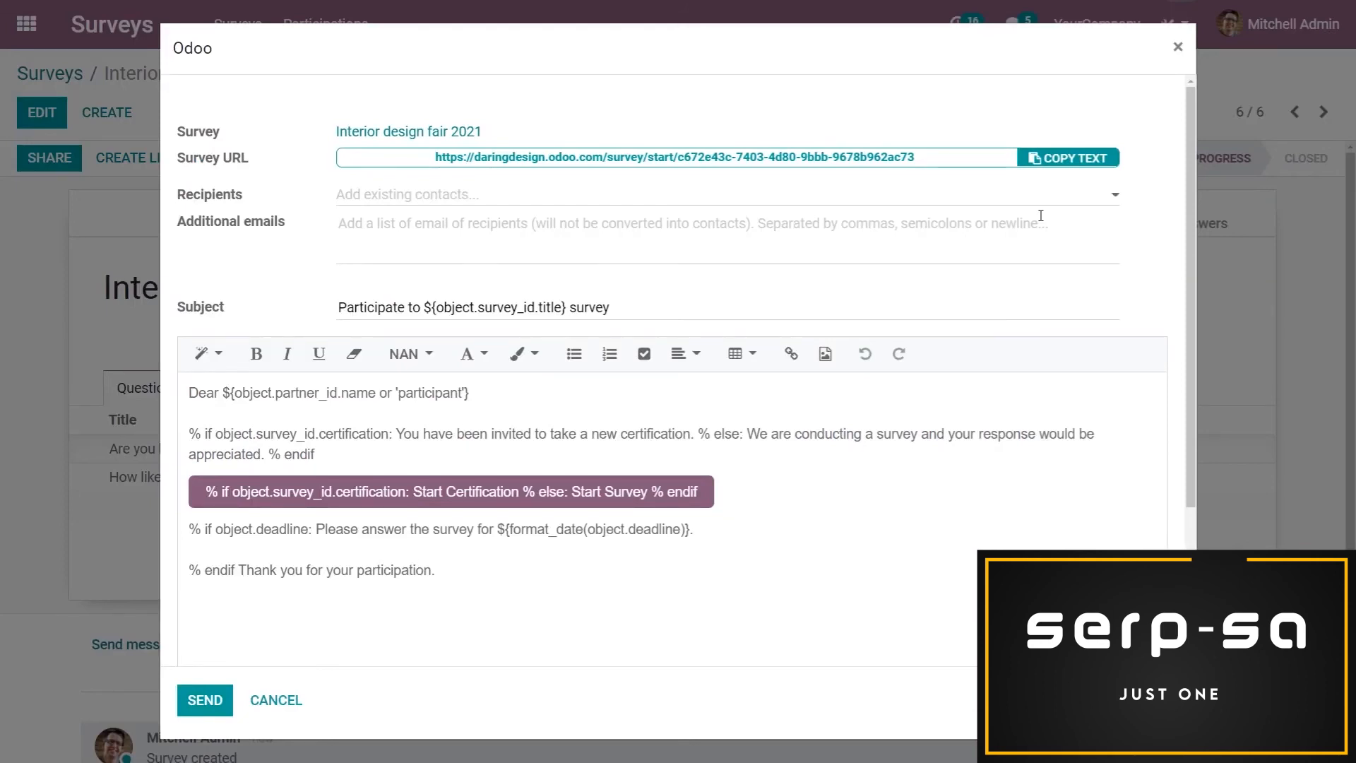
left_click(1106, 158)
left_click(291, 700)
Create a new mailing in Email Marketing with the subject "We want your feedback! - Interior Design Fair"
left_click(26, 24)
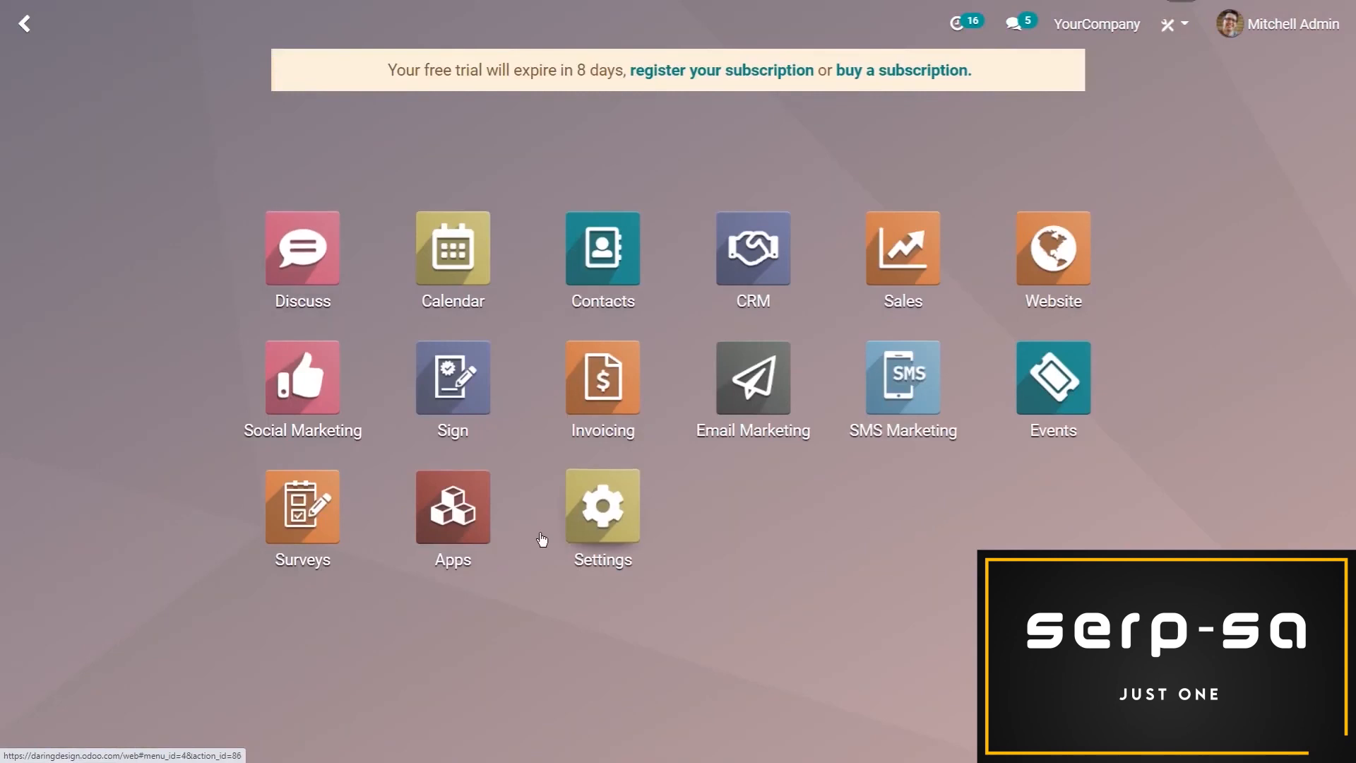
left_click(760, 417)
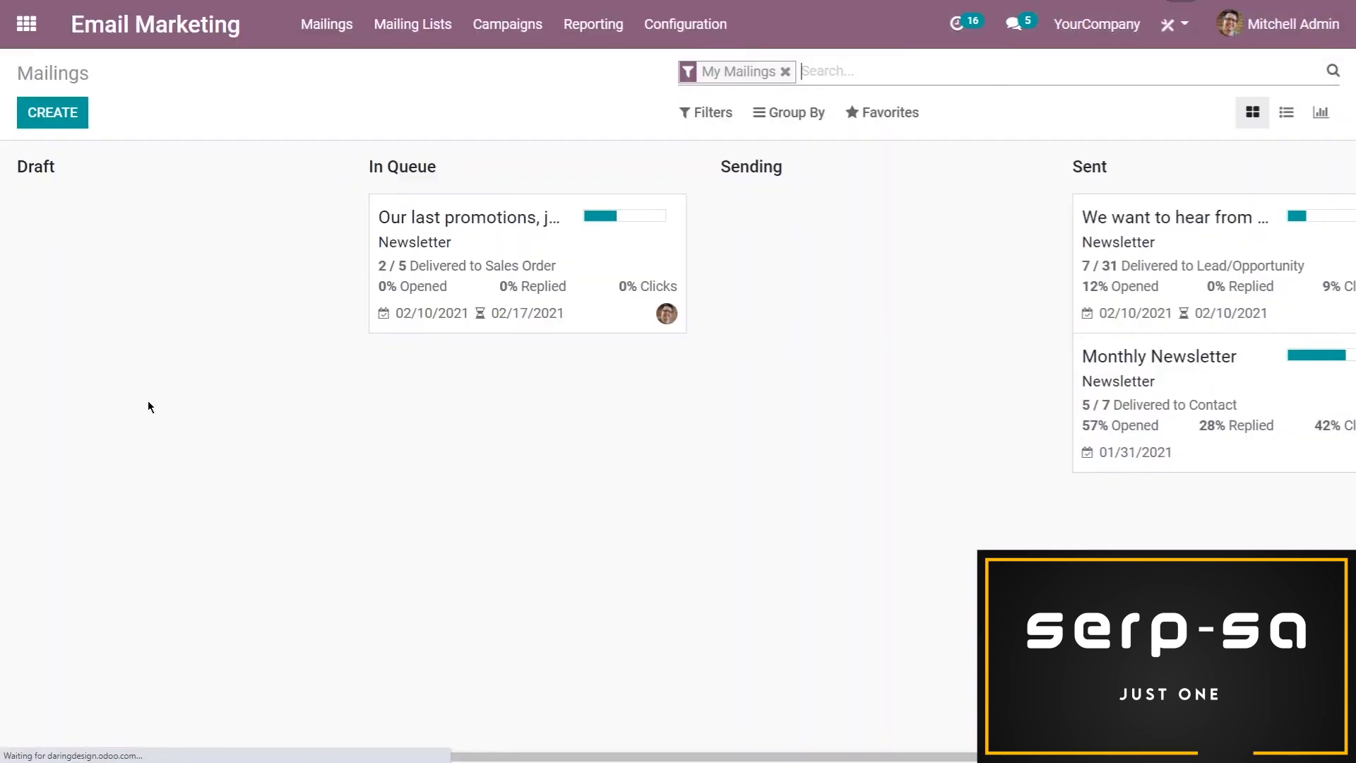
left_click(52, 116)
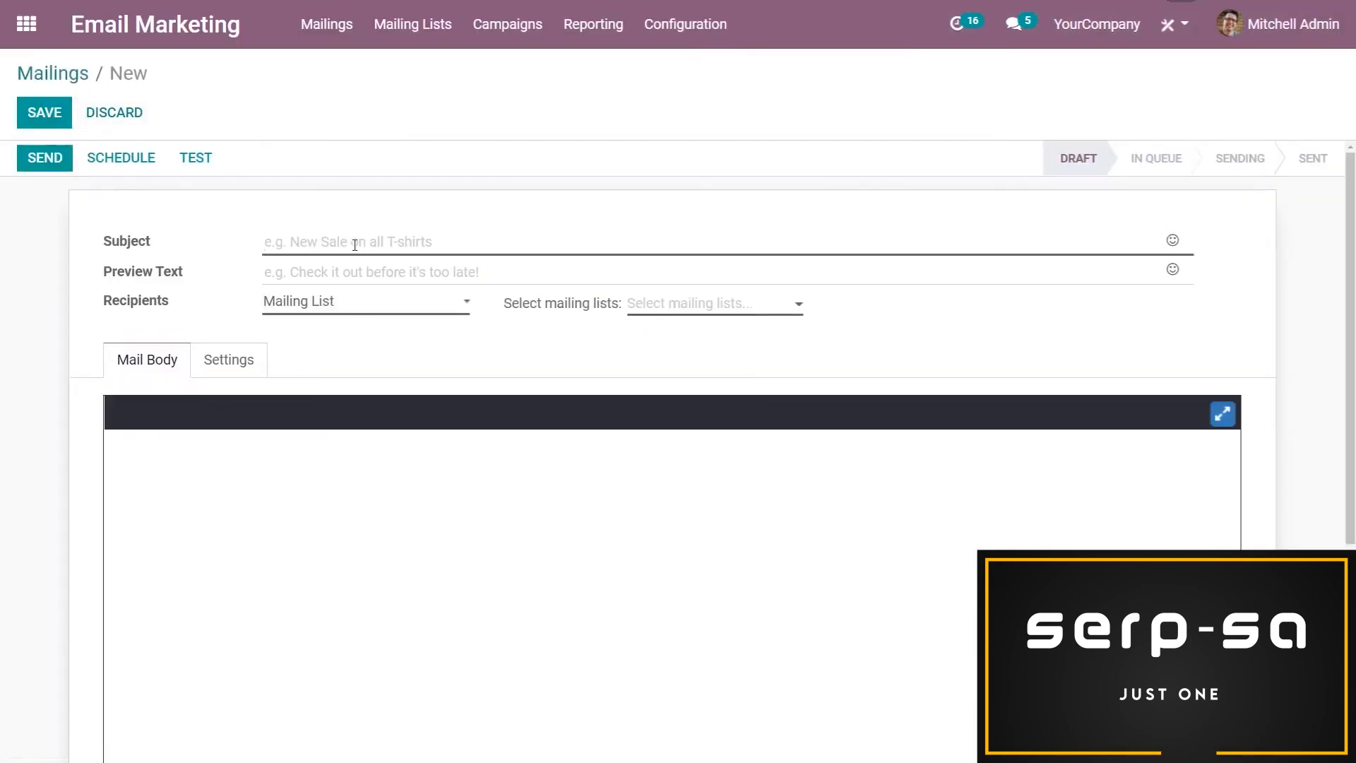
type("We ")
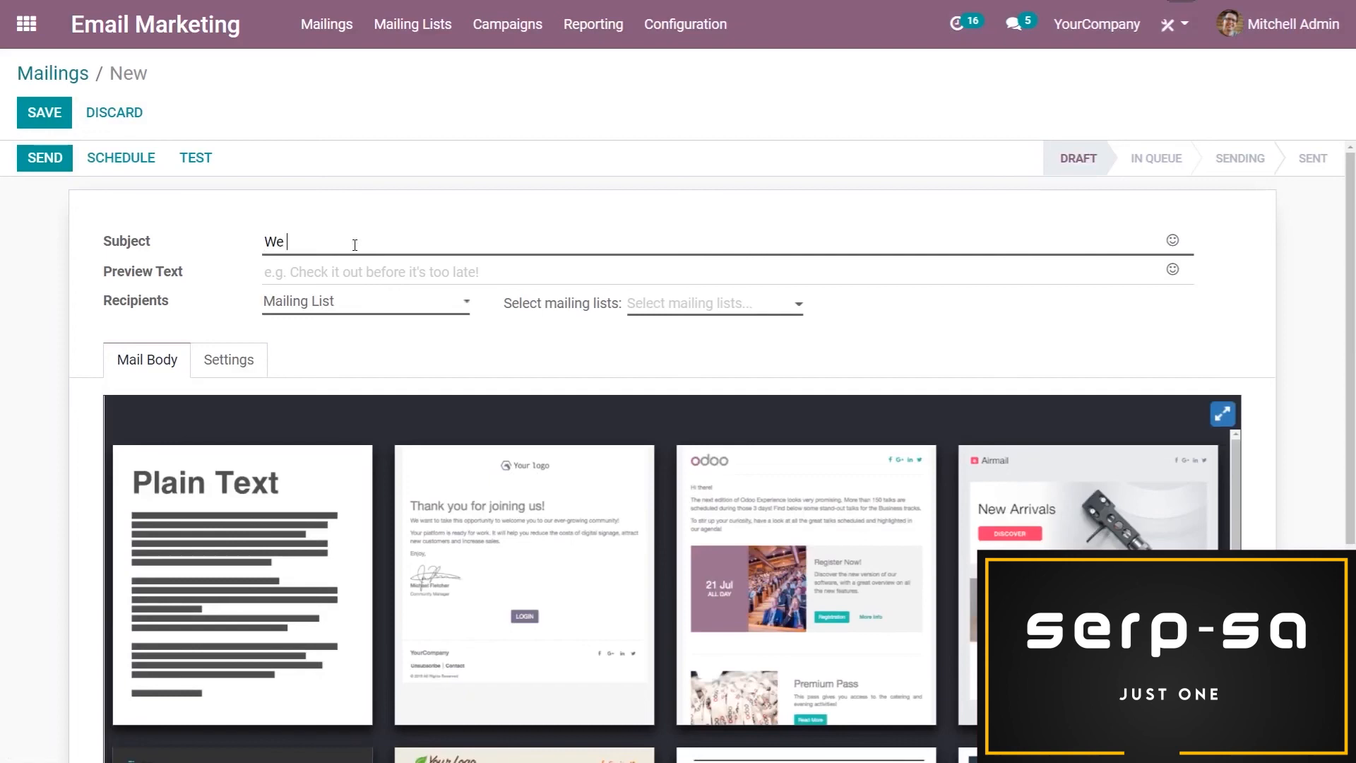
type("want your feedback! - ")
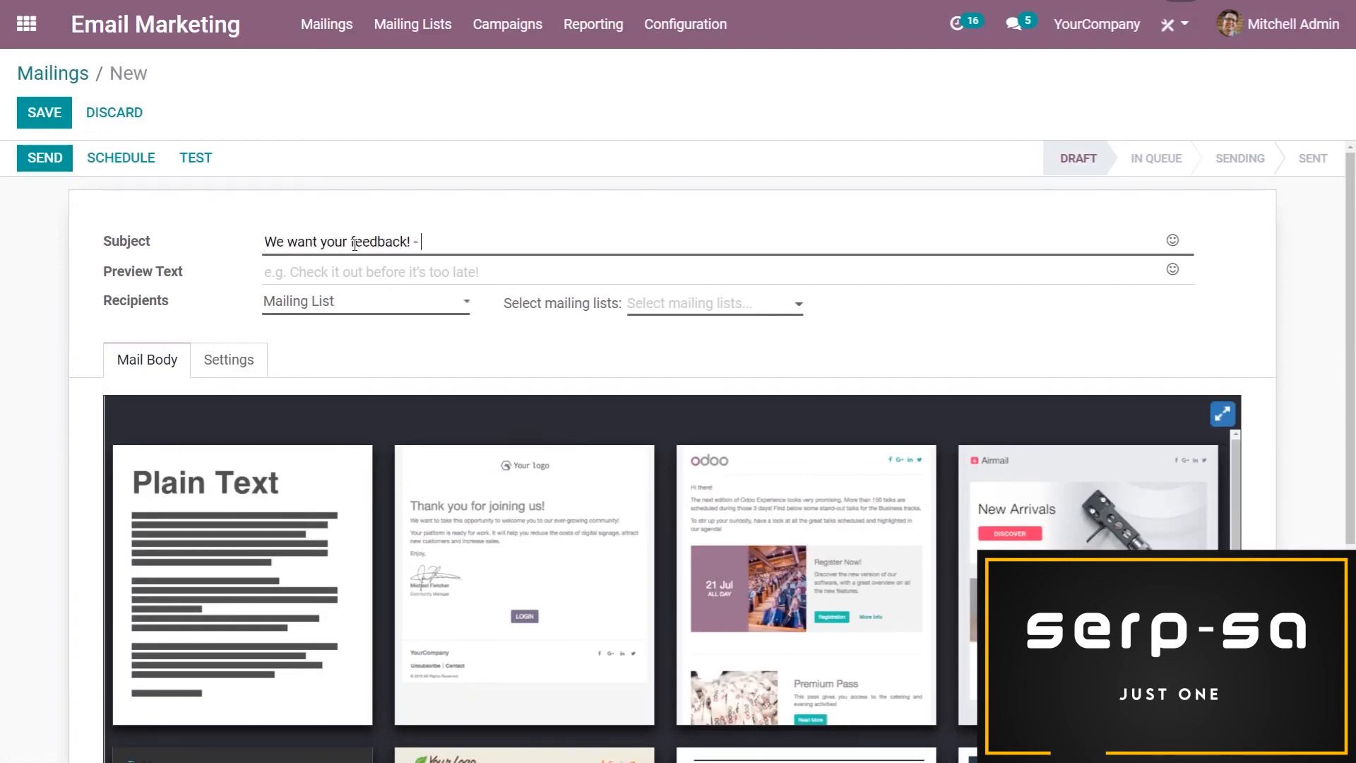
type("Interior Des")
type("ing")
key("BackSpace")
key("BackSpace")
key("BackSpace")
type("gn Fair")
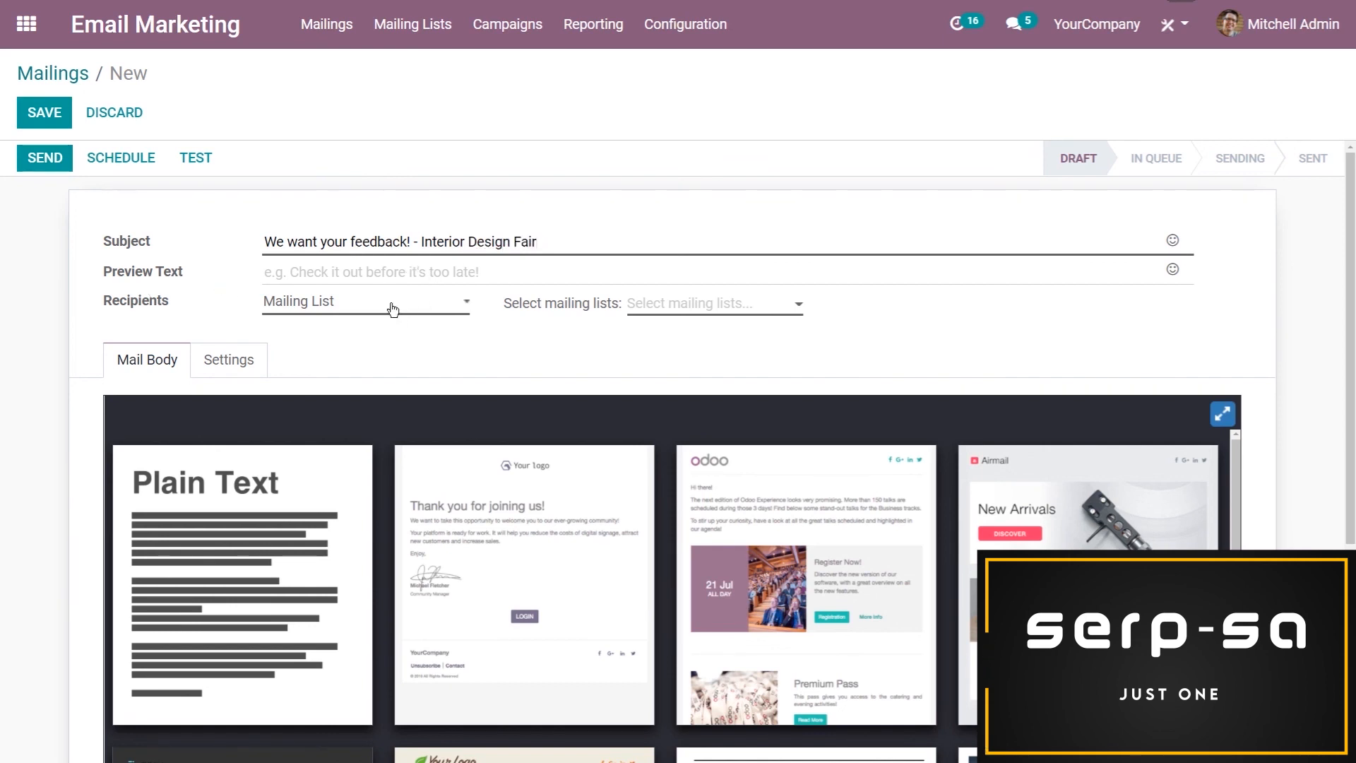
Set the recipients to Lead/Opportunity records whose Tags contain "Design Fair 2021"
left_click(344, 312)
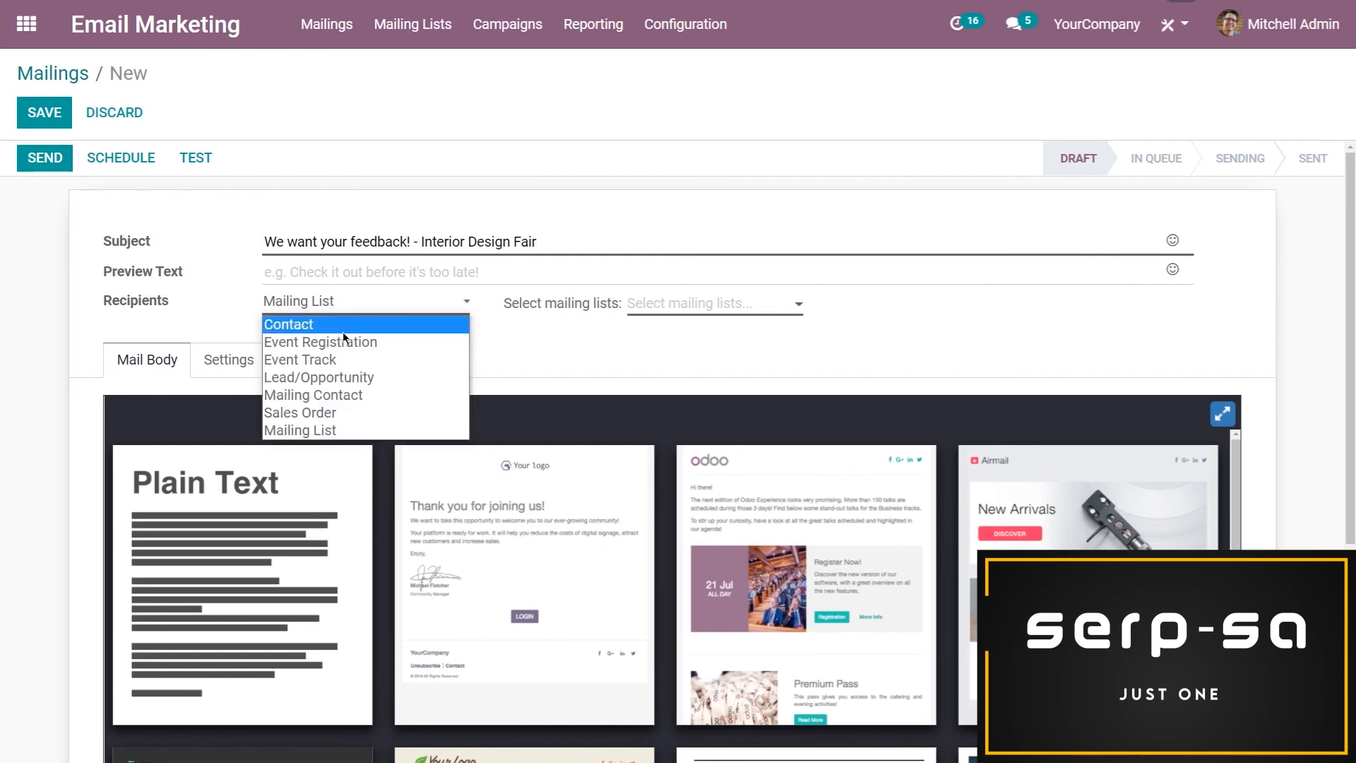
left_click(374, 377)
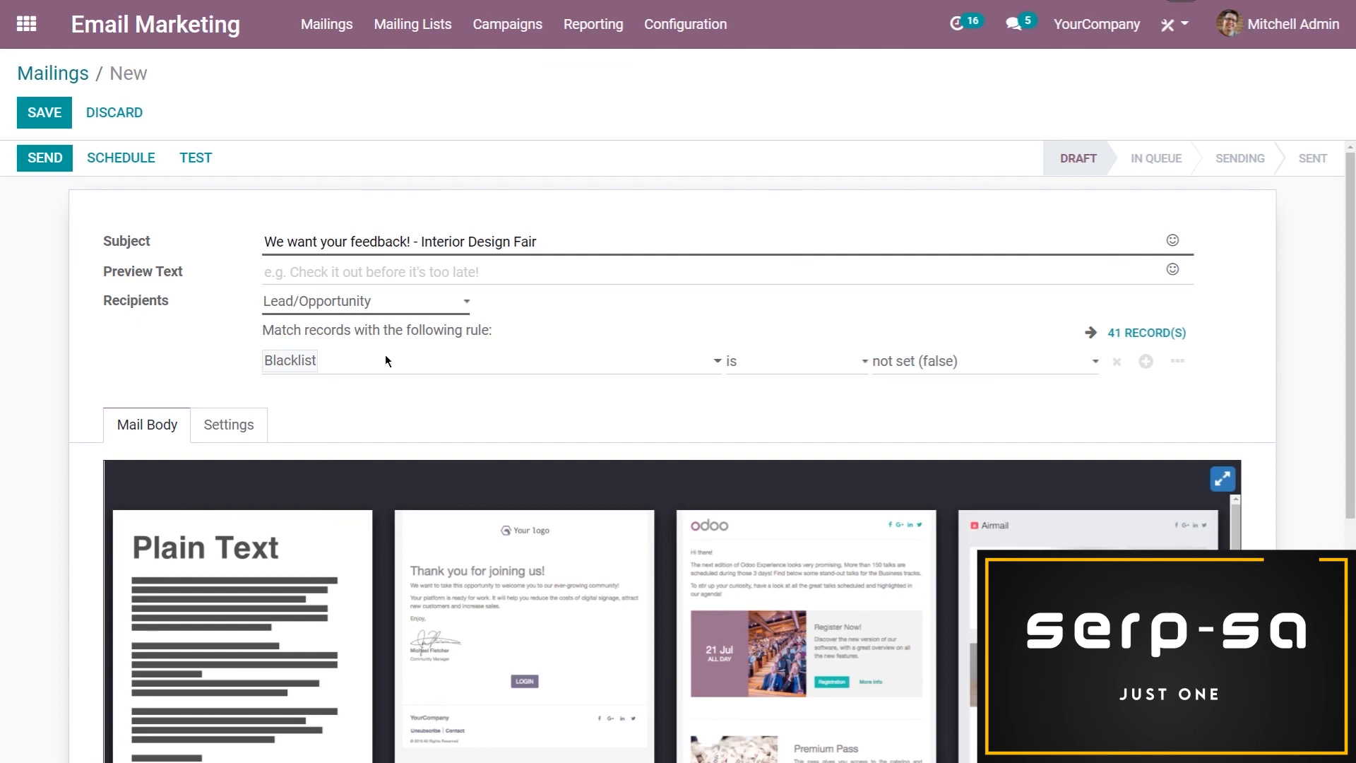
left_click(385, 359)
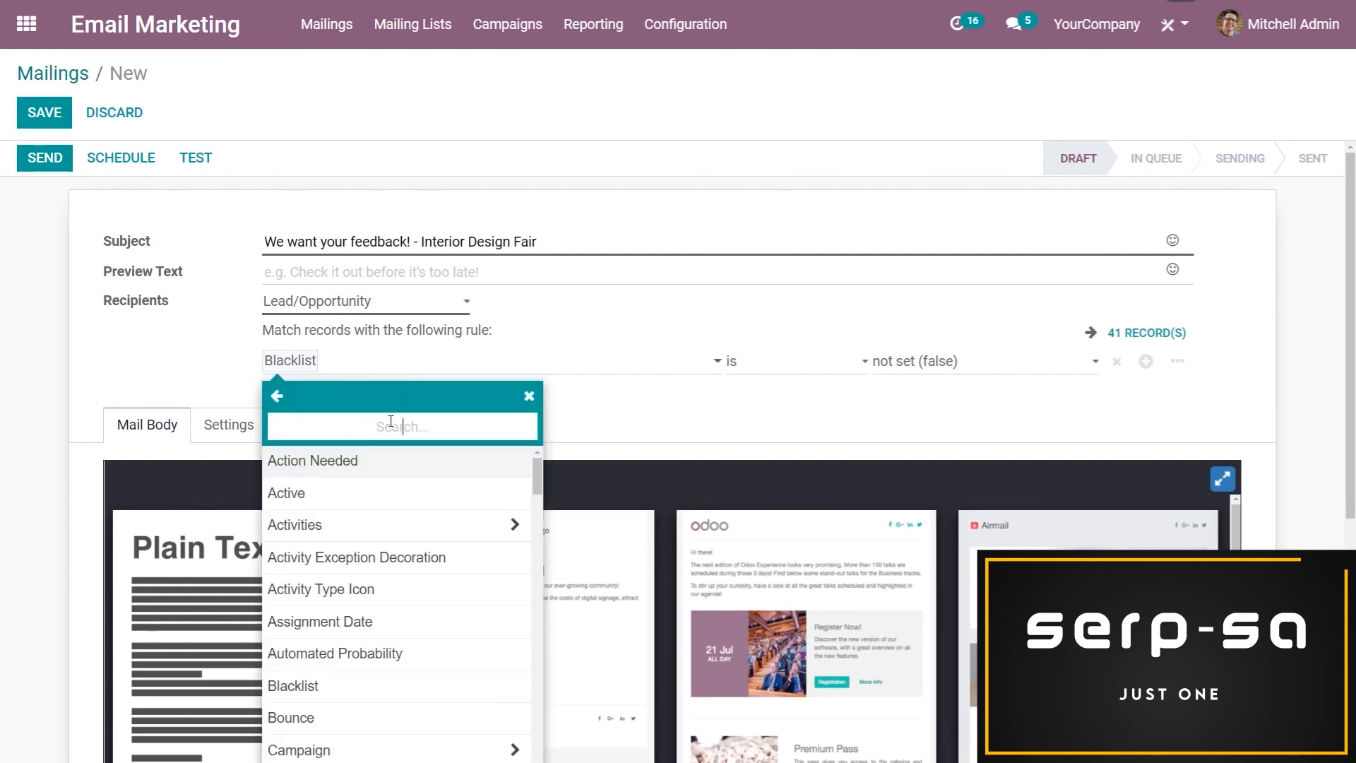
type("tag")
left_click(388, 462)
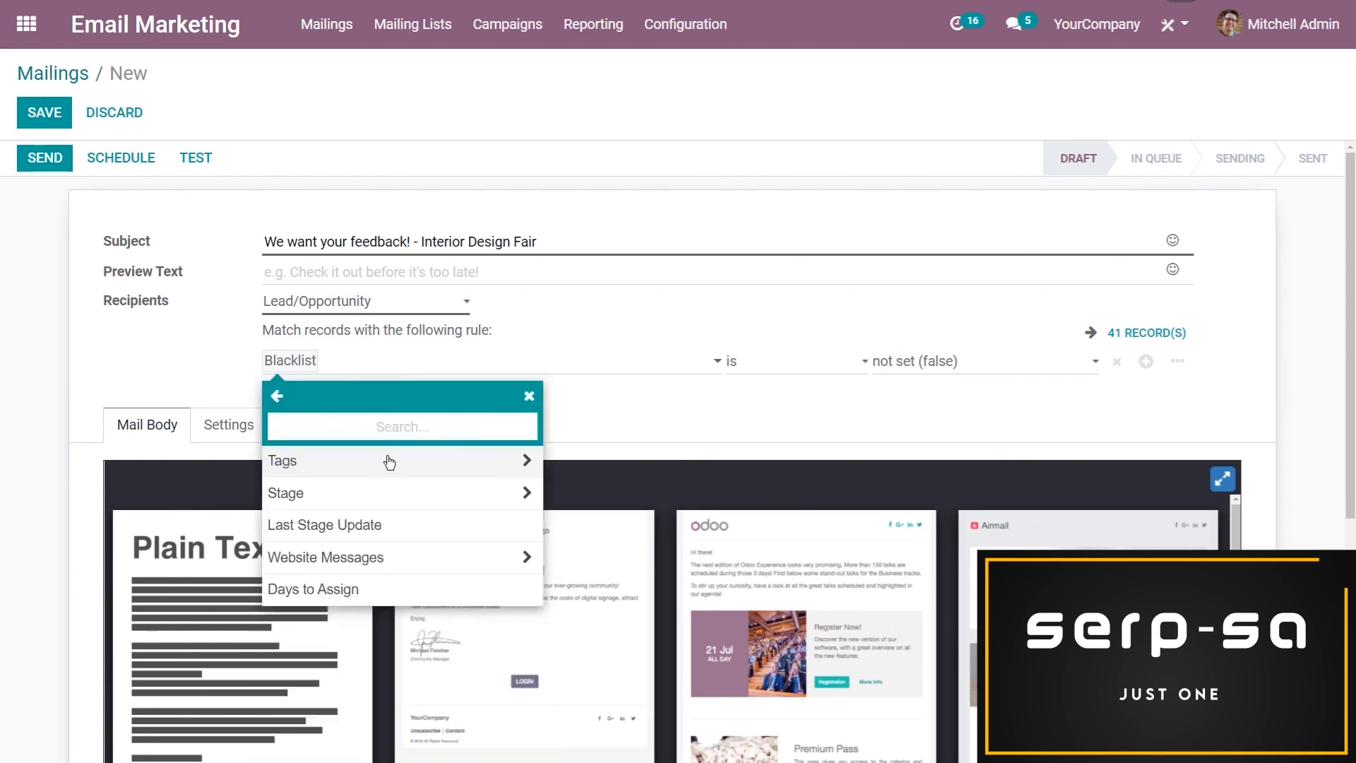
left_click(770, 362)
left_click(774, 362)
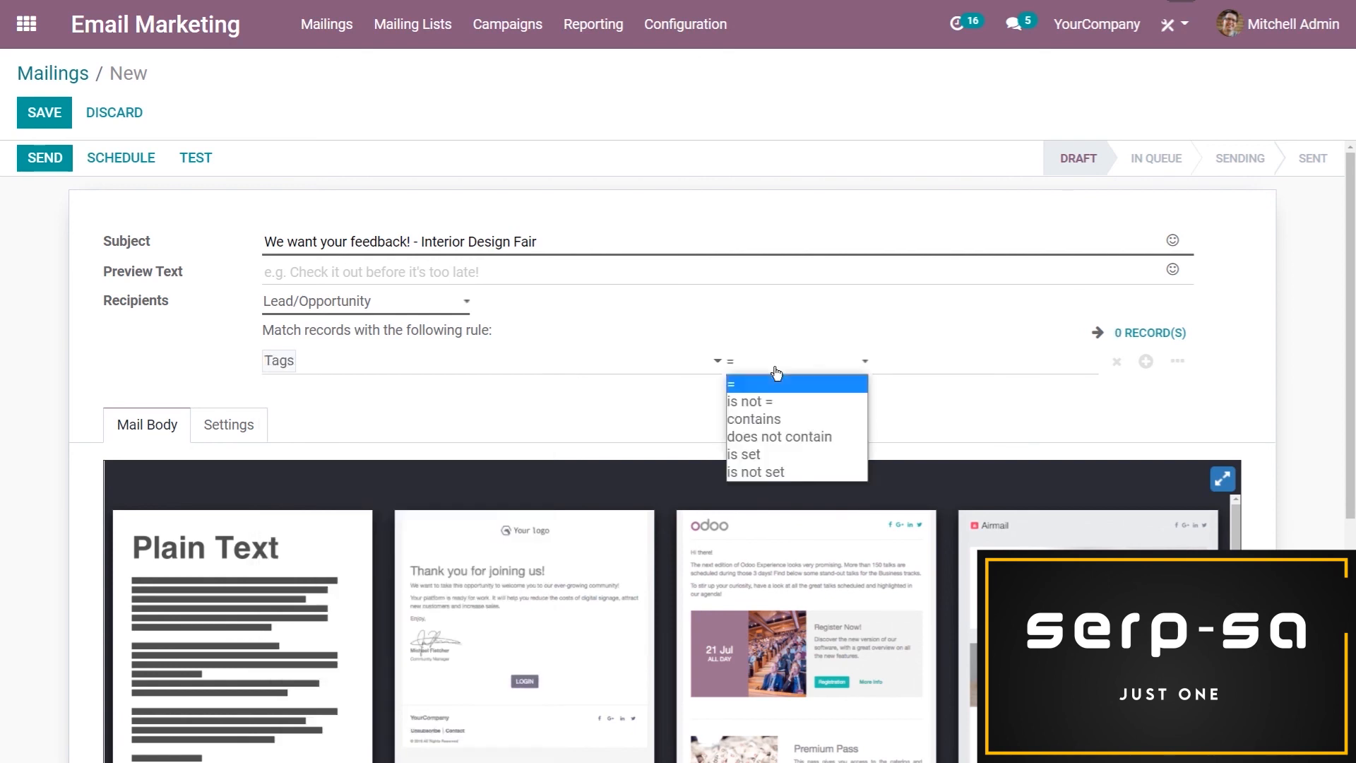
left_click(819, 418)
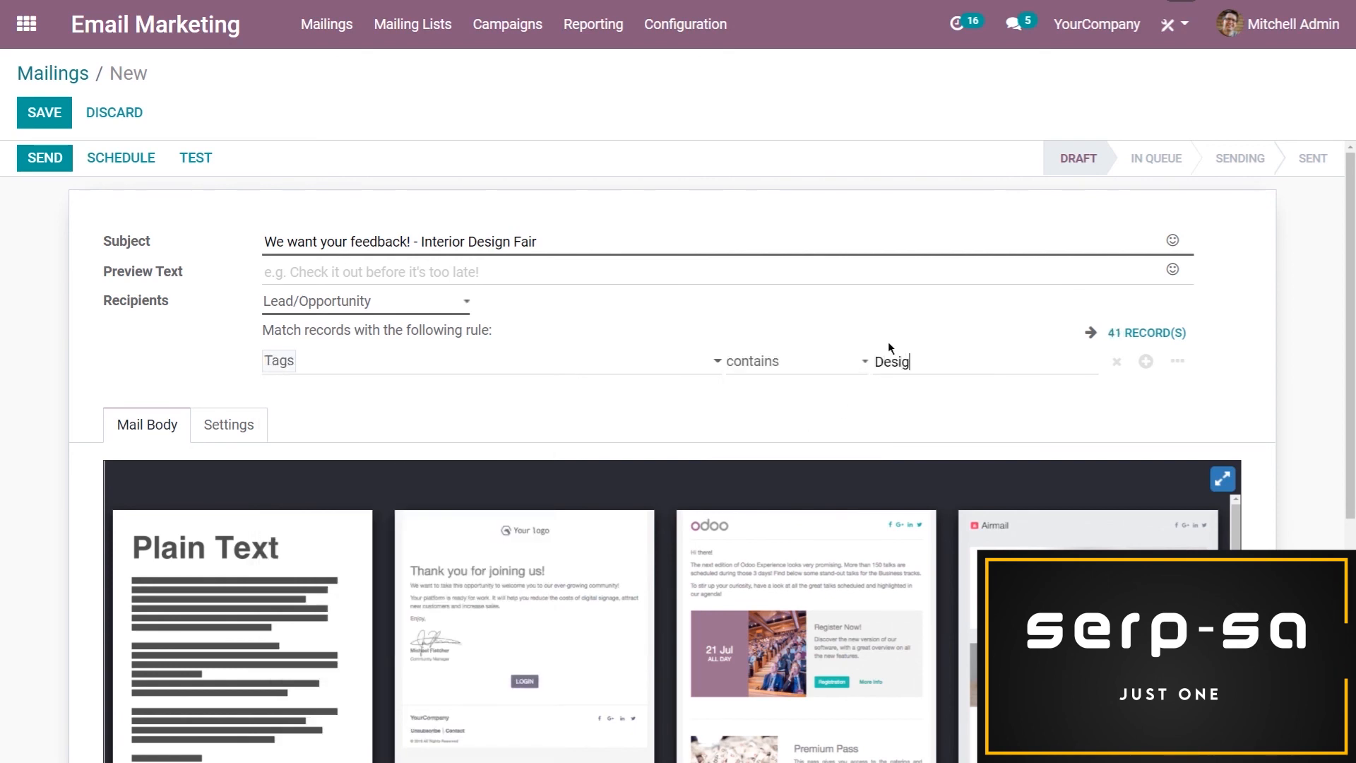
type("Design Fair 2021")
left_click(876, 316)
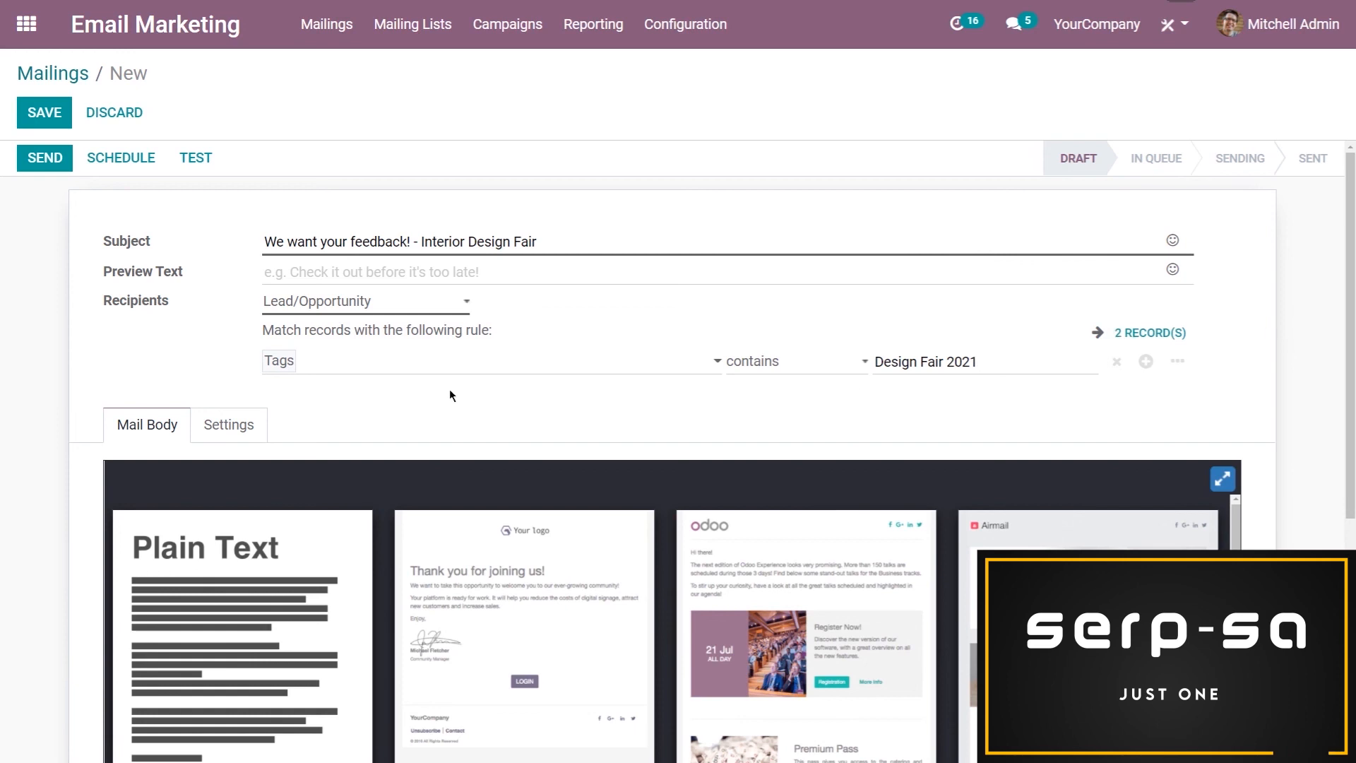
Apply the "Thank you for joining us!" template to the mail body and paste the copied survey URL below its heading
scroll(451, 392, "down", 2)
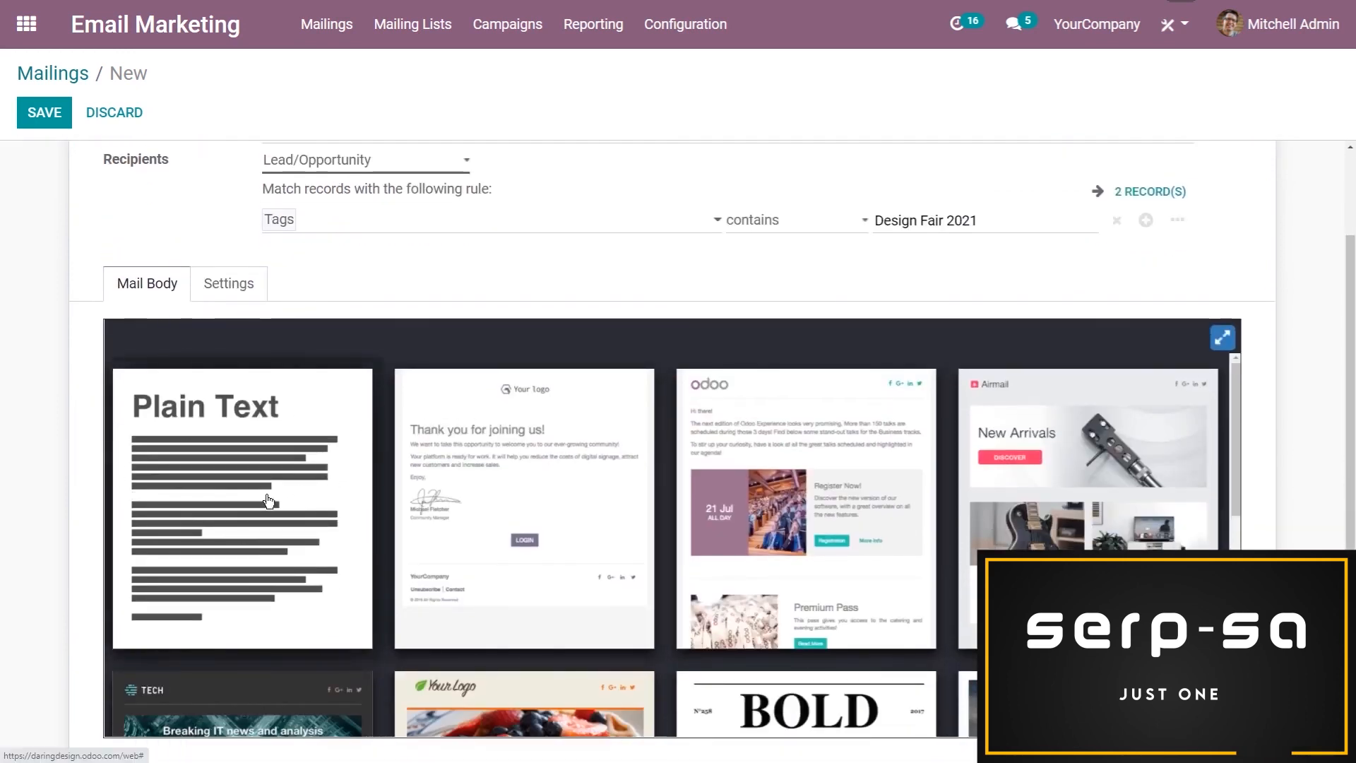
left_click(446, 468)
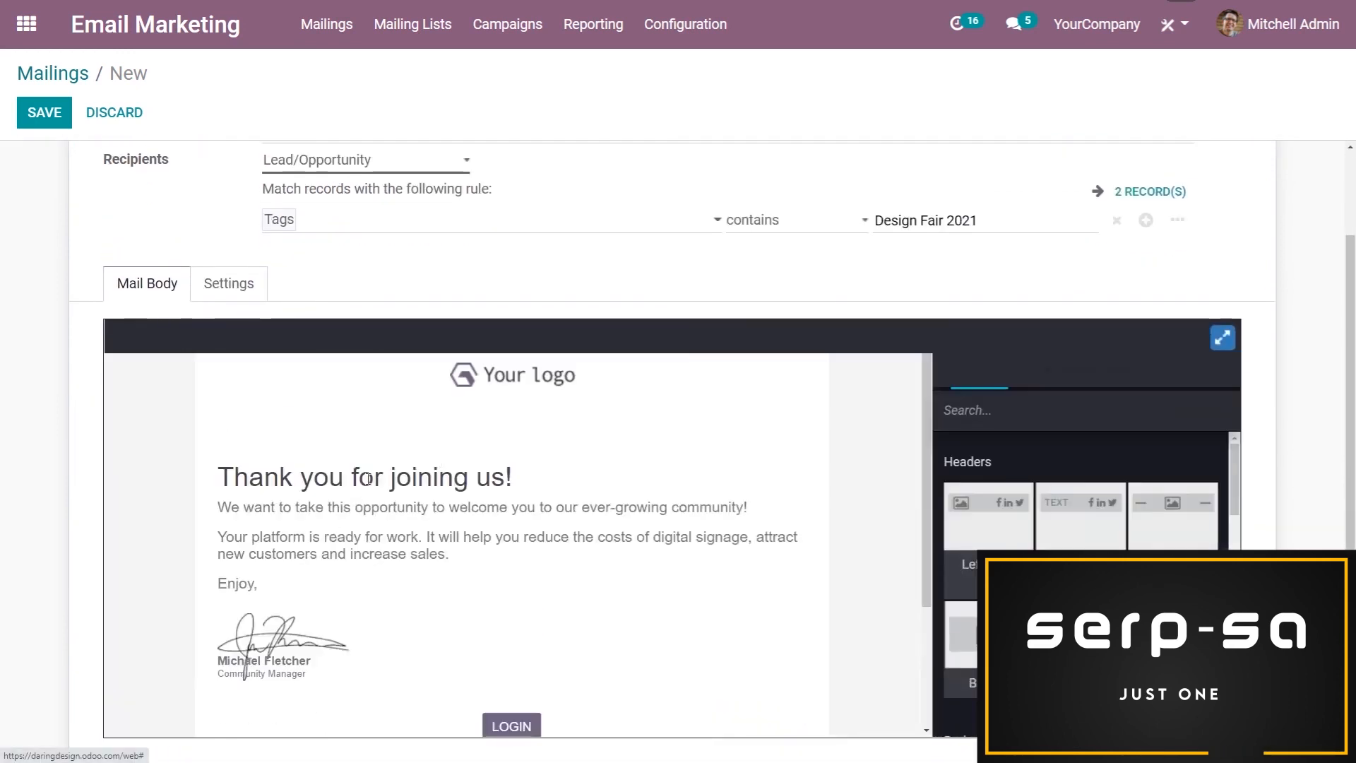
left_click(375, 519)
triple_click(586, 488)
left_click(586, 488)
key("Return")
key("Return")
type("https://daringdesign.odoo.com/survey/start/c672e43c-7403-4d80-9bbb-9678b962ac73")
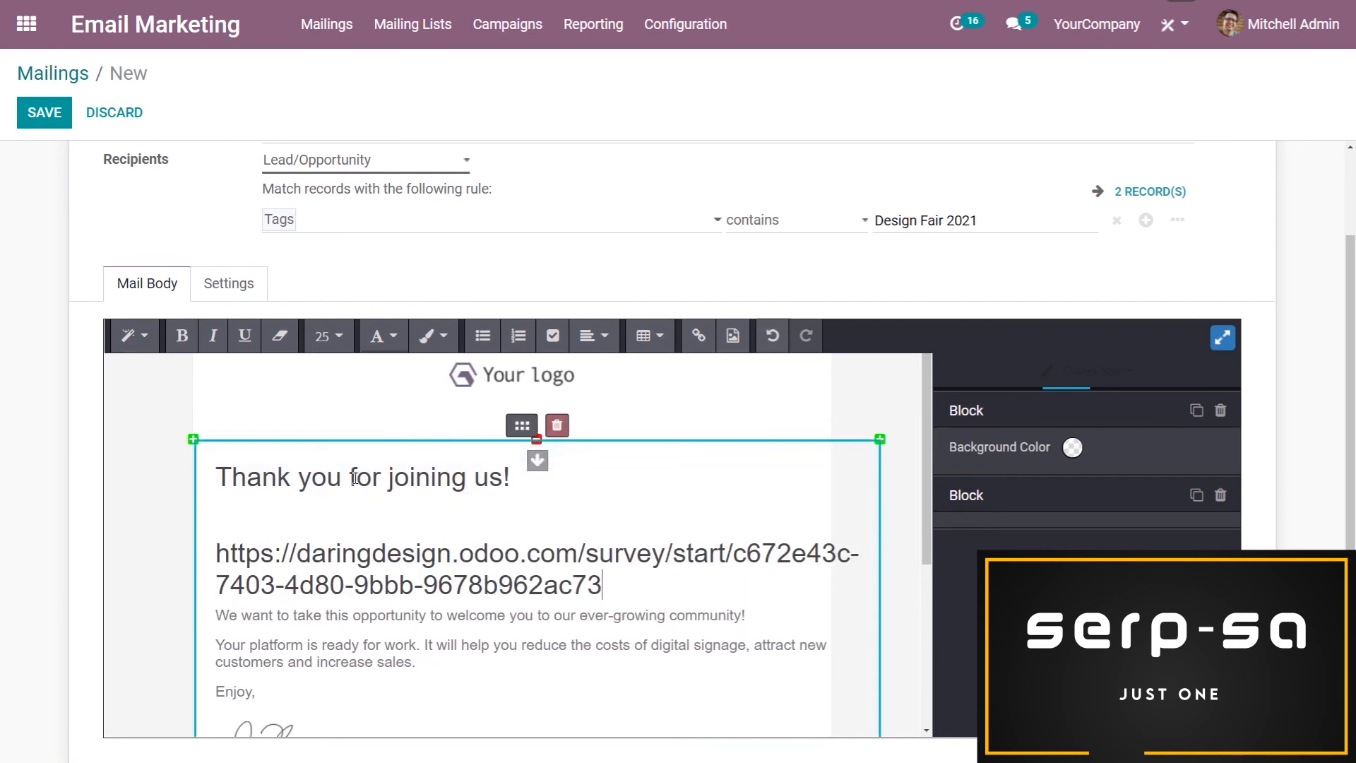
Assign the mailing to the "Interior Design Fair 2021" mailing campaign and save it
left_click(240, 286)
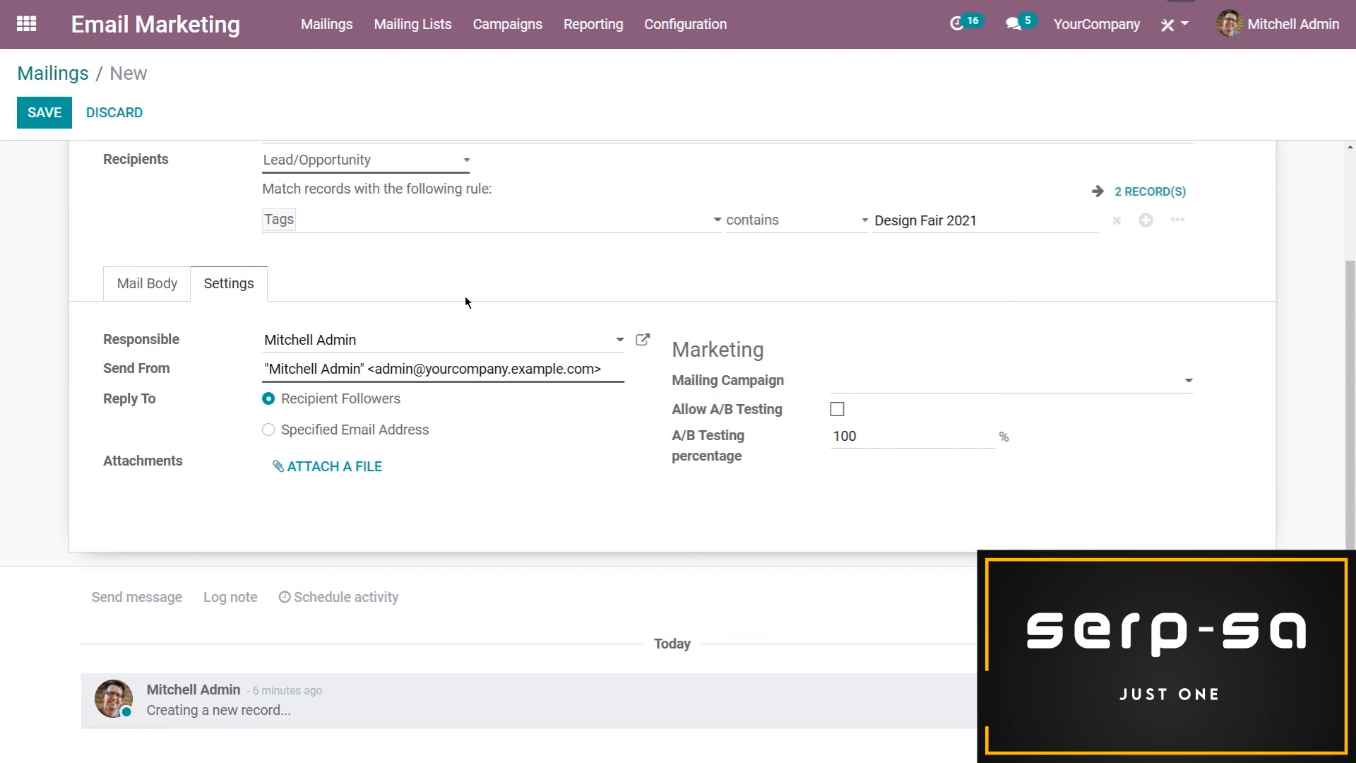
left_click(932, 384)
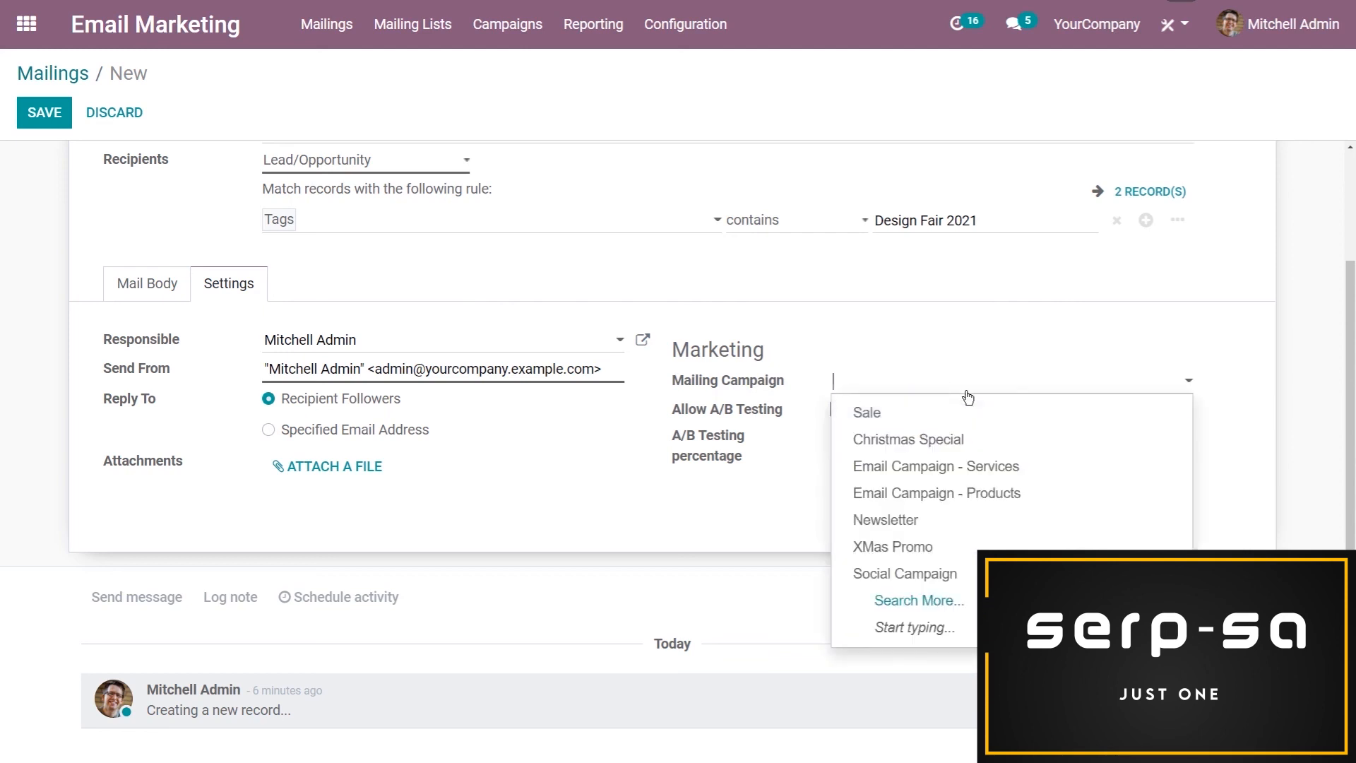
type("Int")
left_click(976, 416)
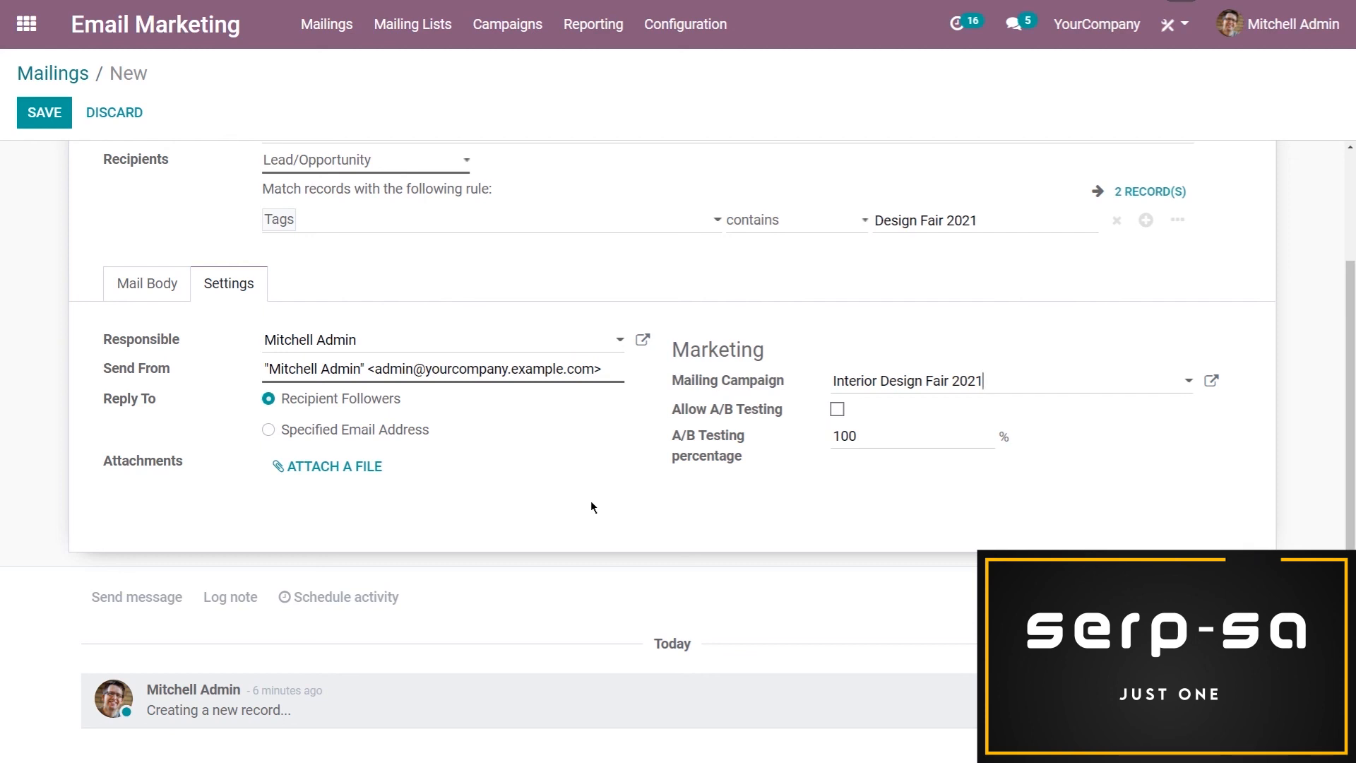
left_click(48, 113)
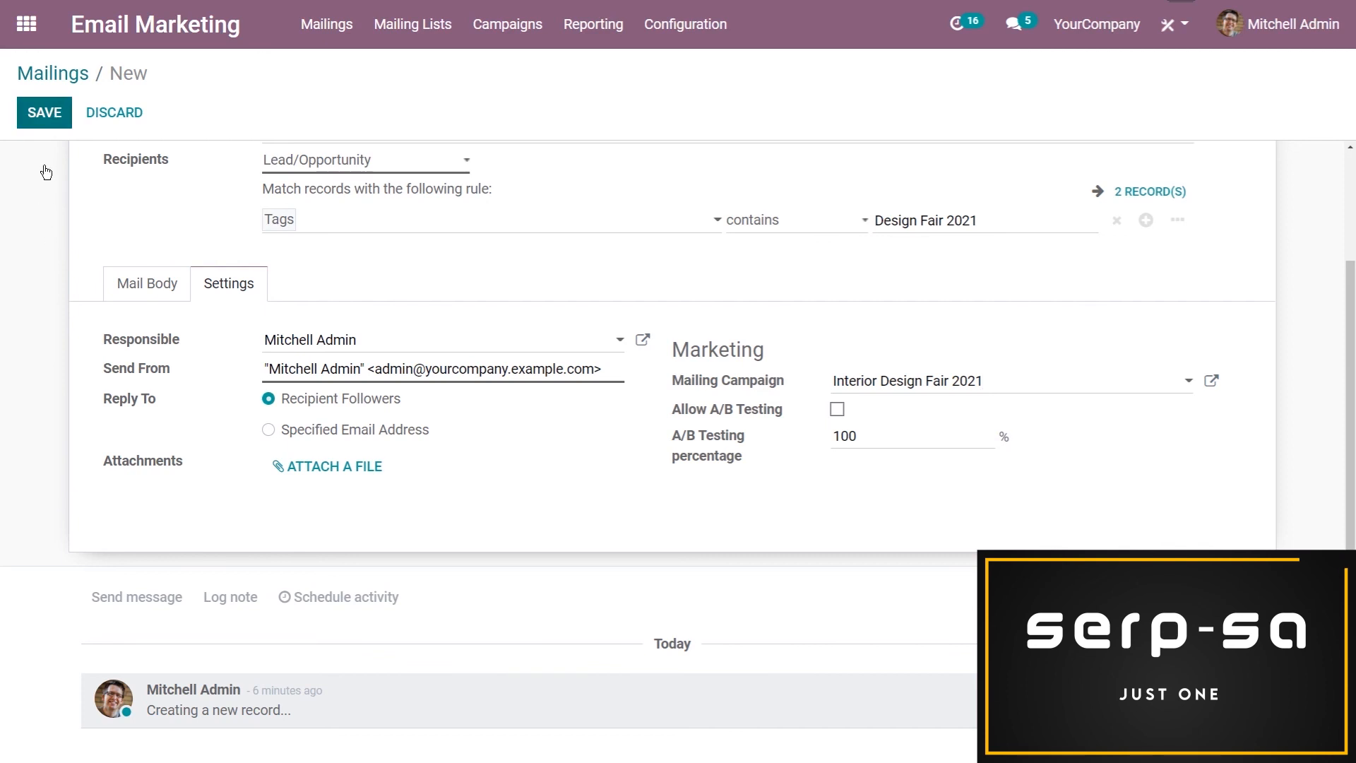
left_click(47, 114)
left_click(123, 452)
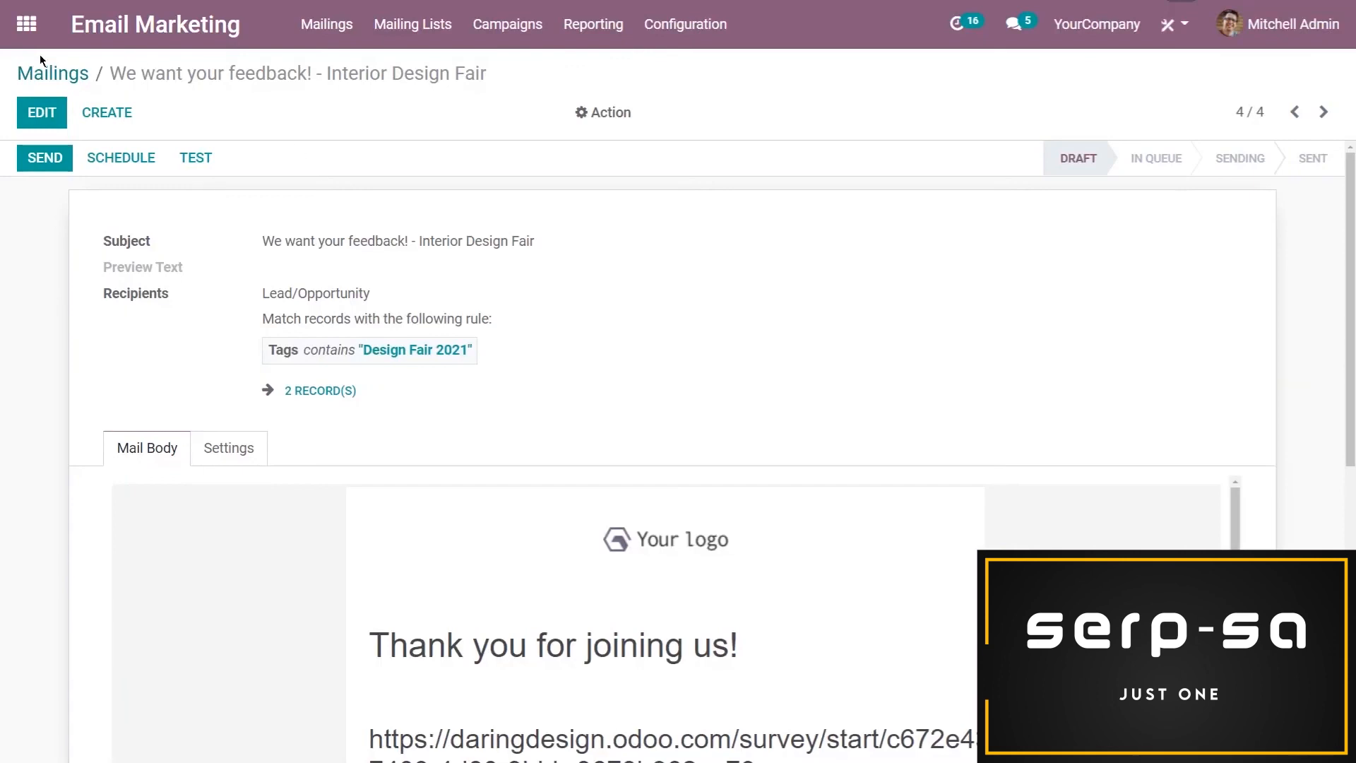
View the Social Marketing feed and examine the feature options in the Events app's settings
left_click(26, 24)
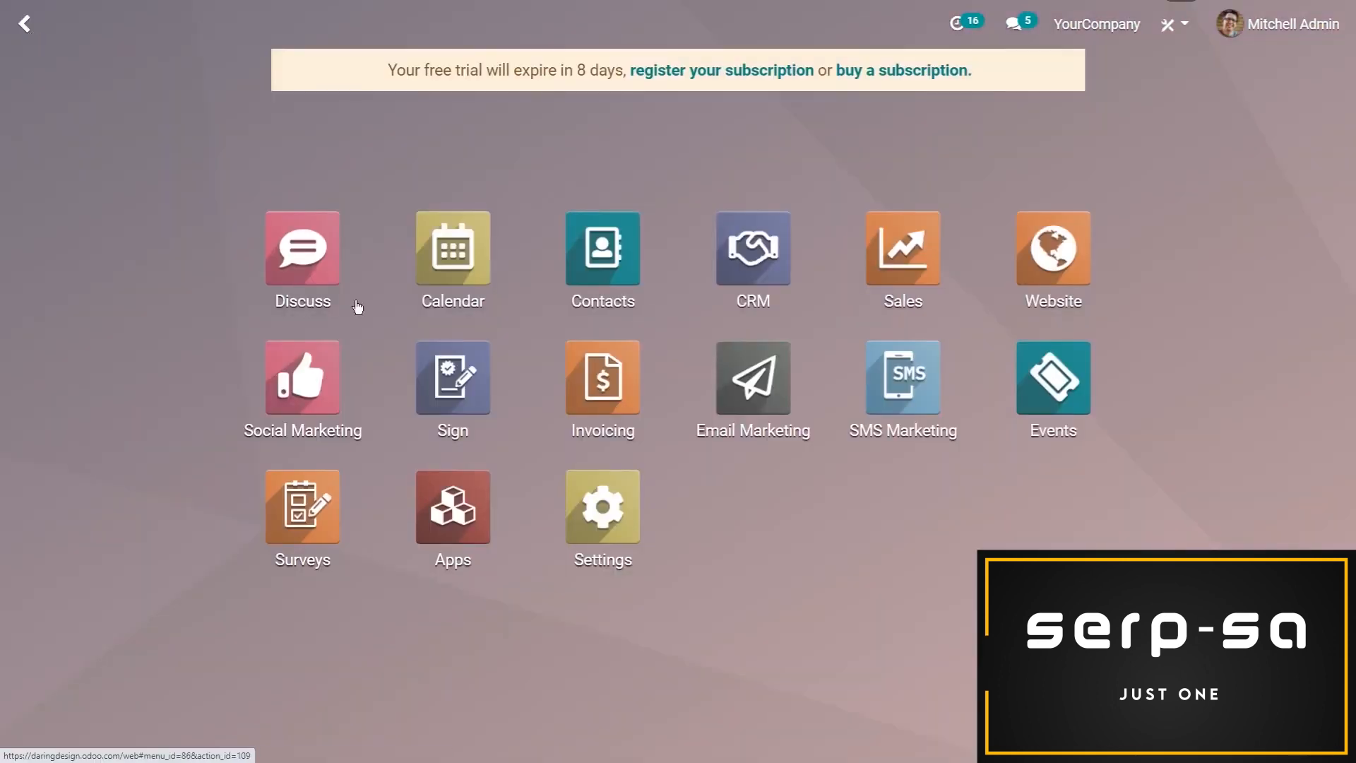
left_click(270, 387)
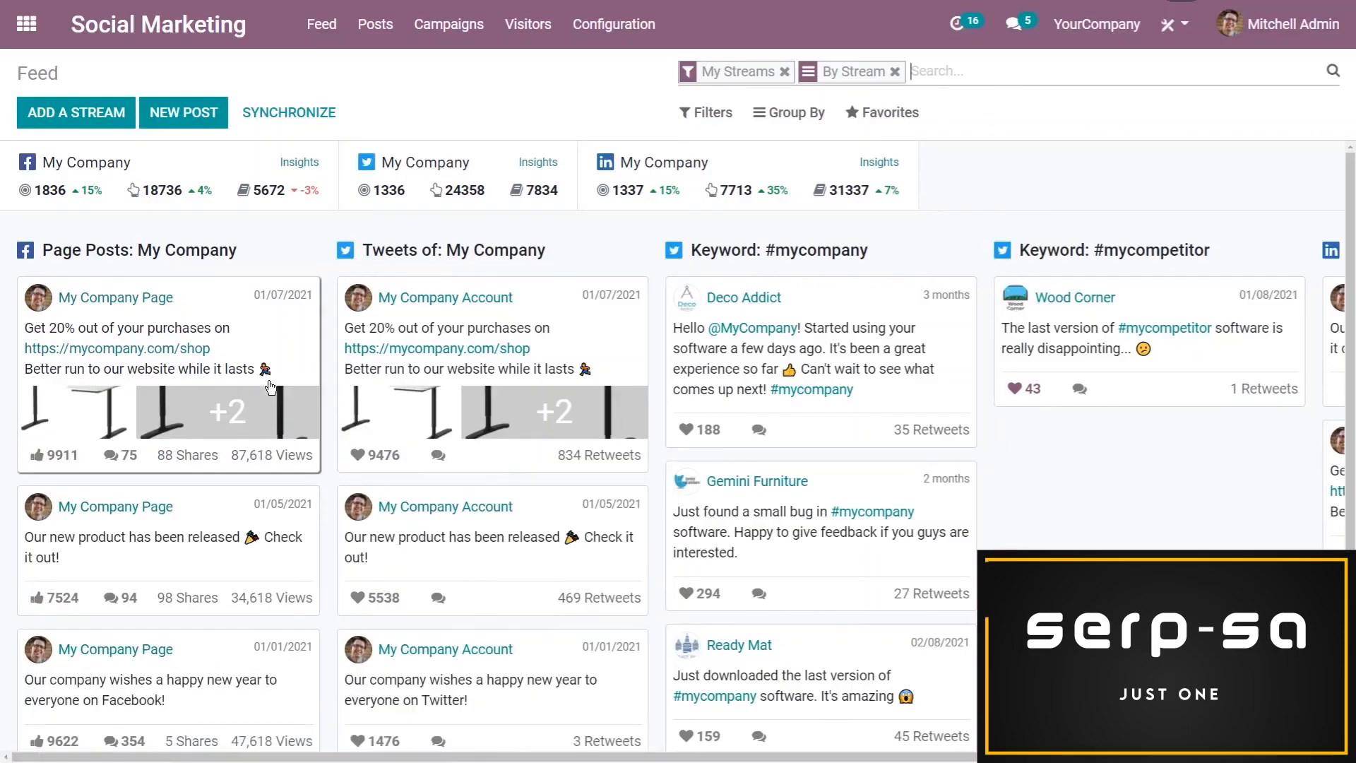
left_click(26, 24)
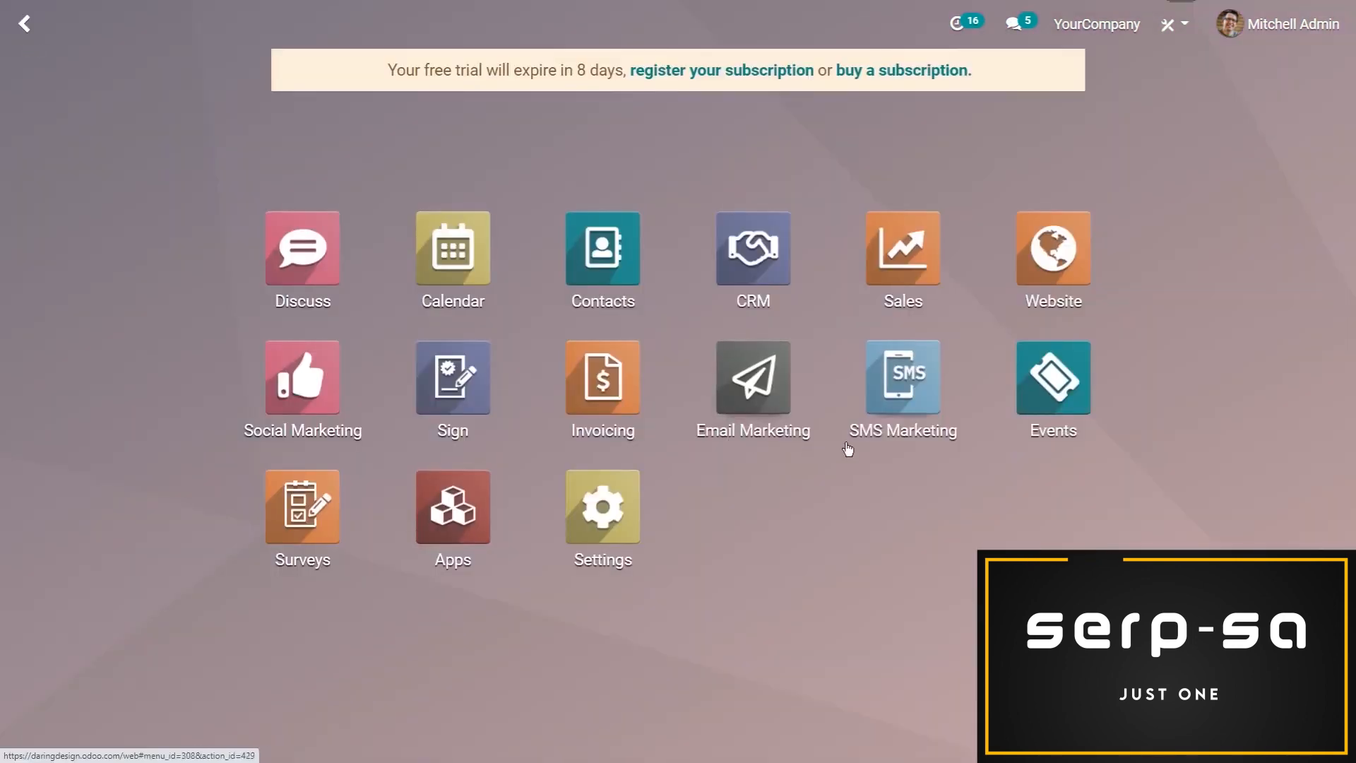
left_click(1075, 397)
left_click(400, 34)
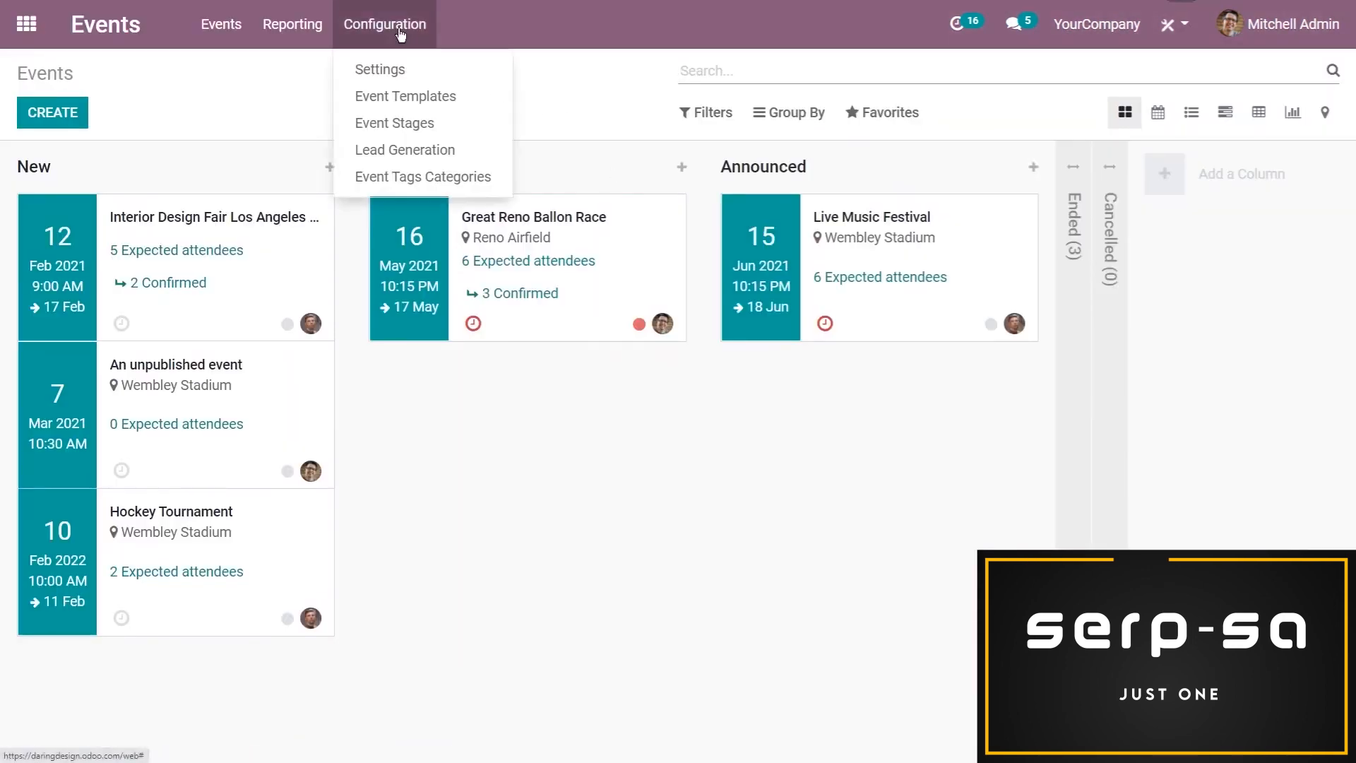
left_click(385, 70)
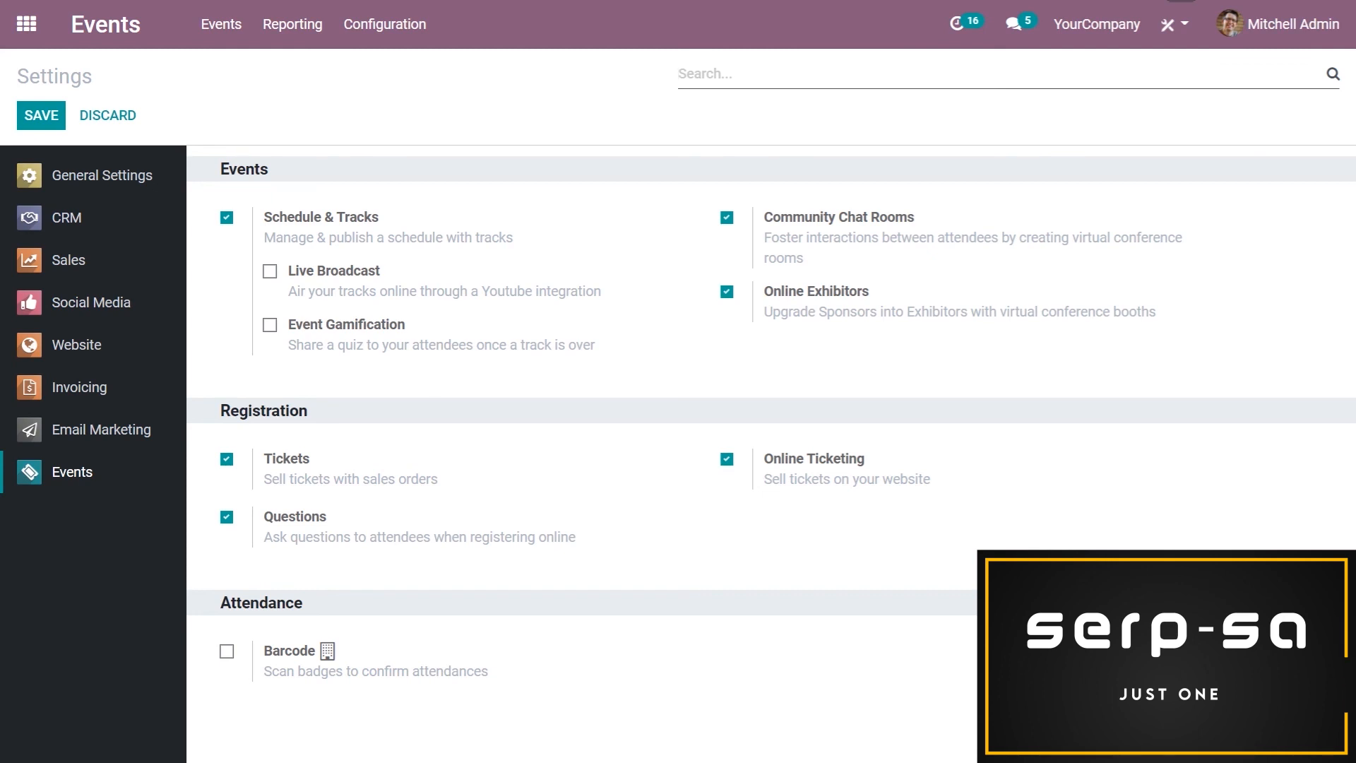
Open the Interior Design Fair Los Angeles 2021 event from the events overview and look through its form
left_click(221, 24)
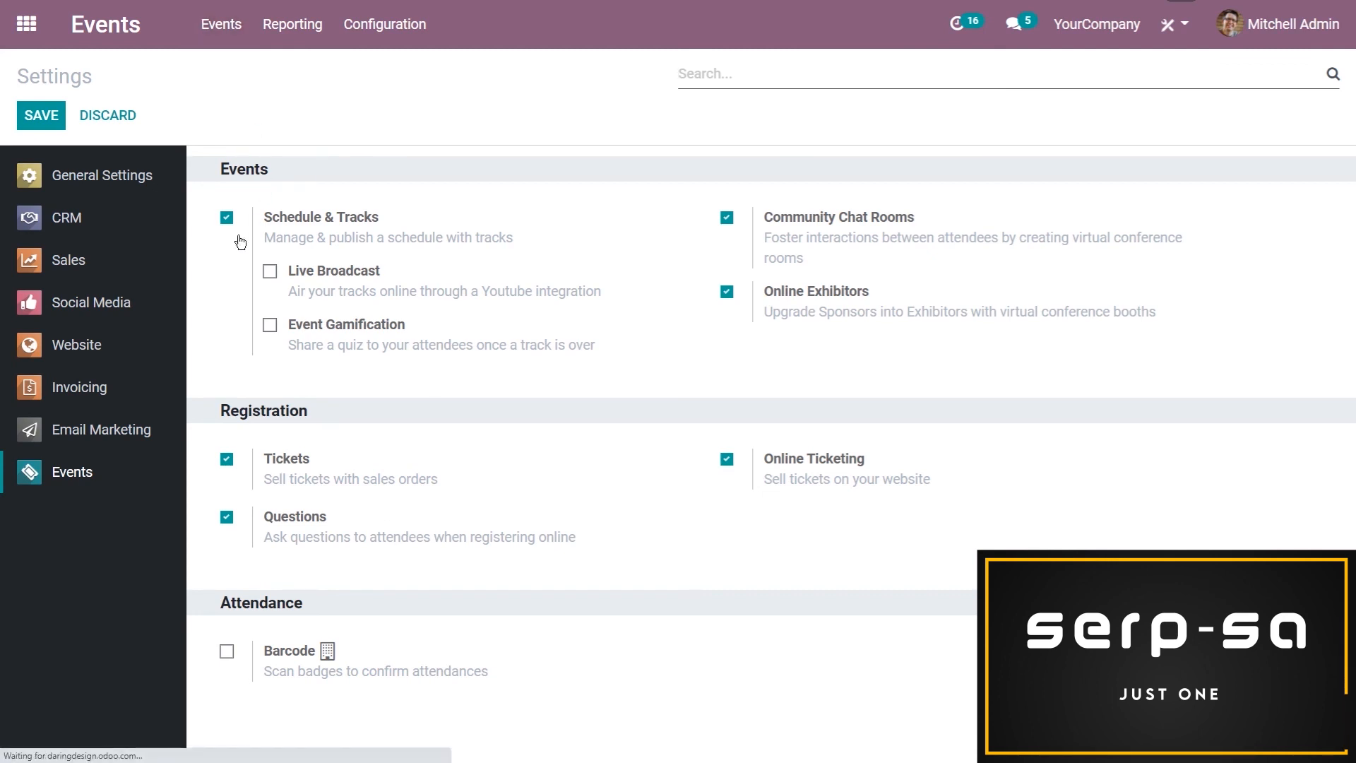
left_click(244, 286)
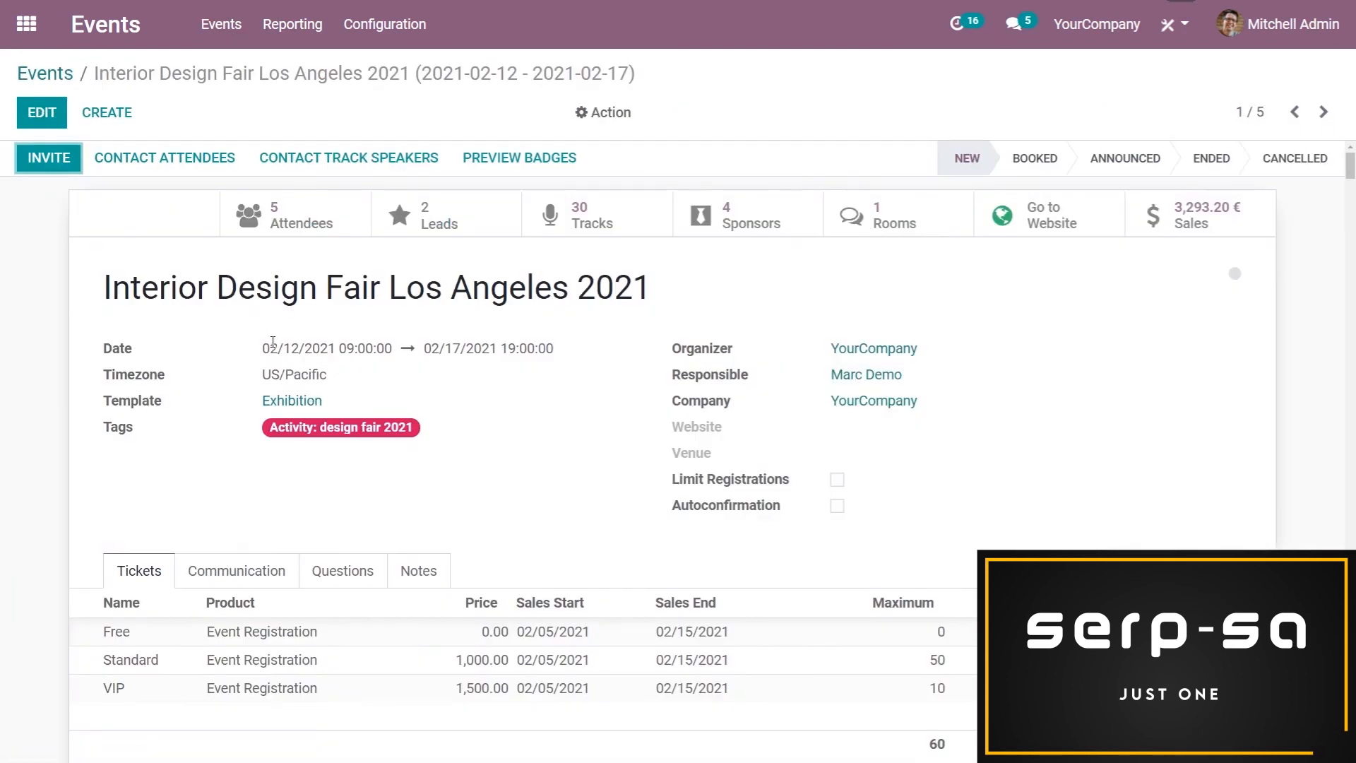
scroll(274, 341, "down", 1)
scroll(375, 510, "up", 1)
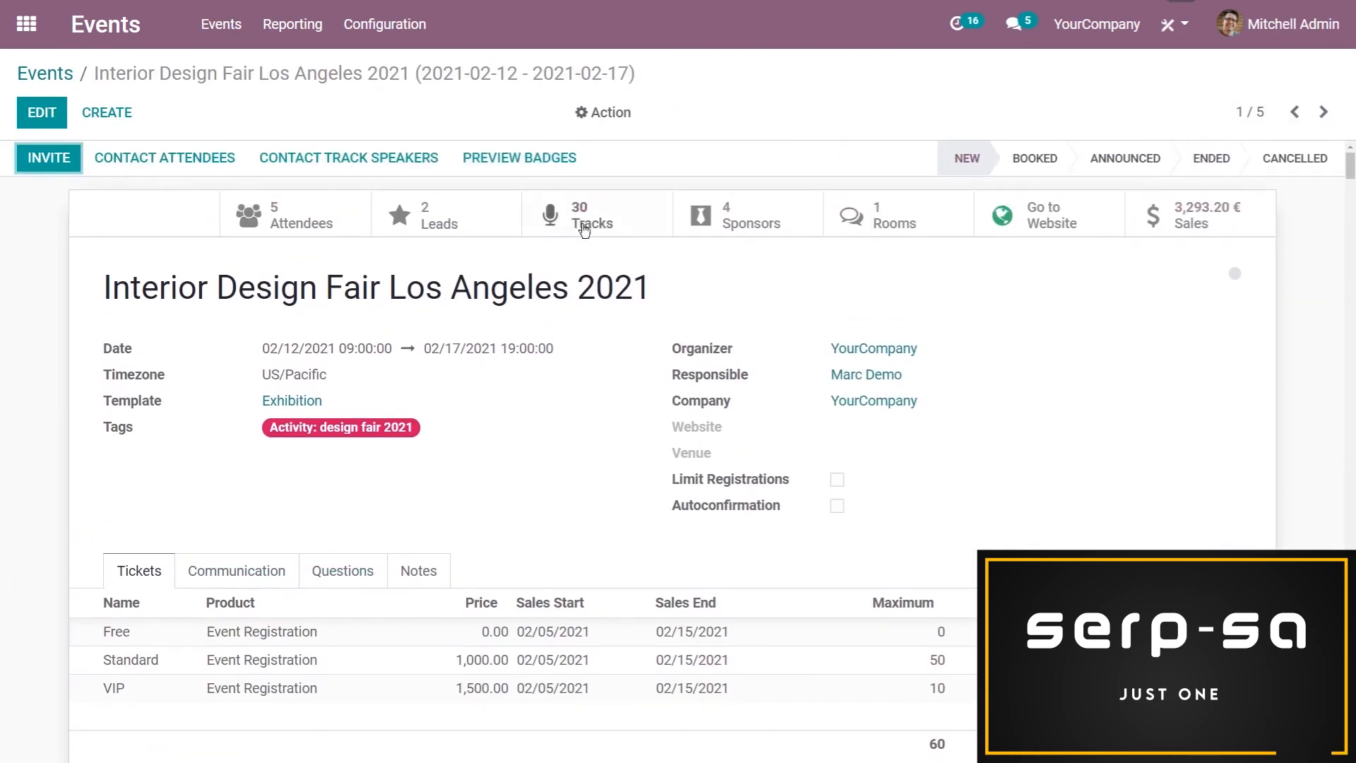